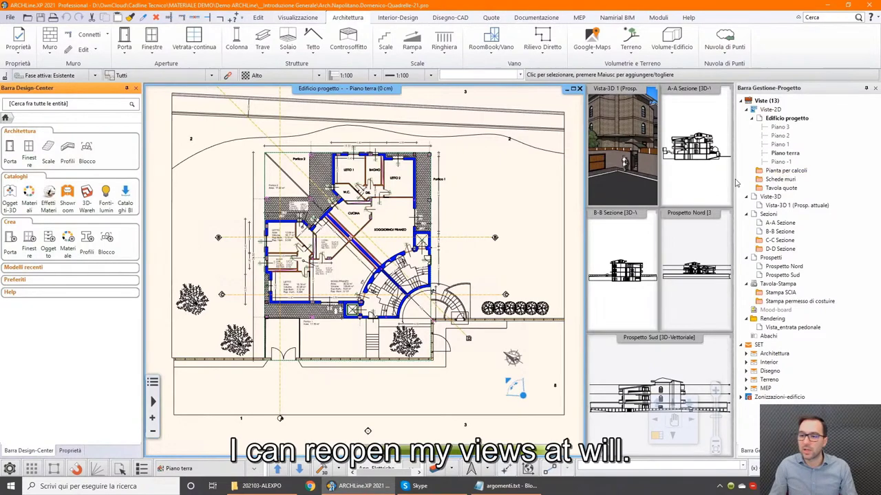
Step: Open the Pianta per calcoli view, zoom in and maximise it in the main area
left_click_drag(786, 170, 462, 249)
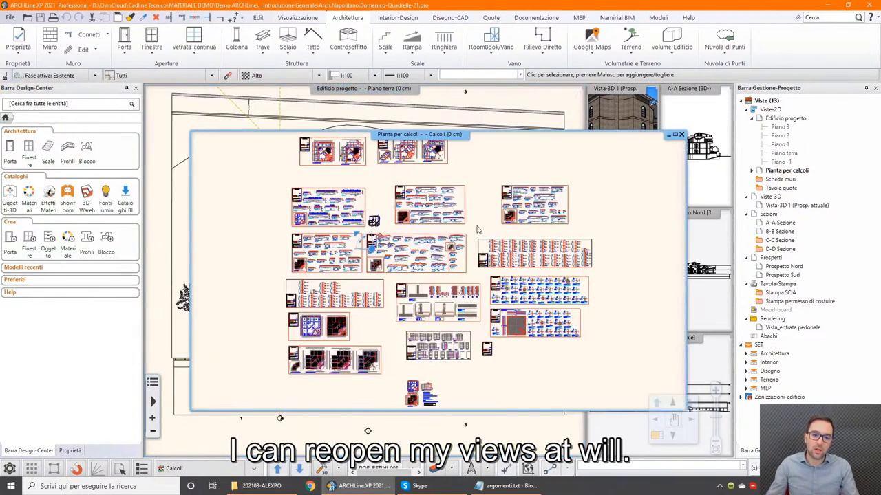
scroll(475, 256, "up", 2)
scroll(475, 256, "up", 2)
scroll(475, 256, "up", 2)
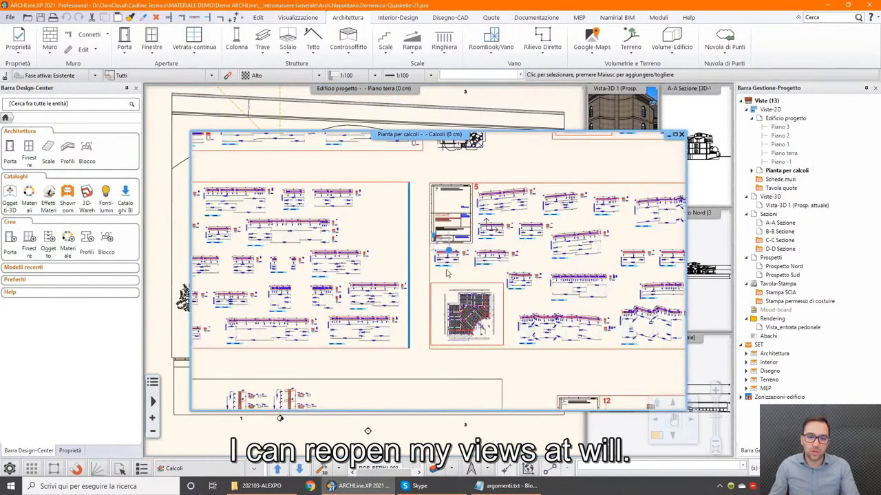
left_click(512, 348)
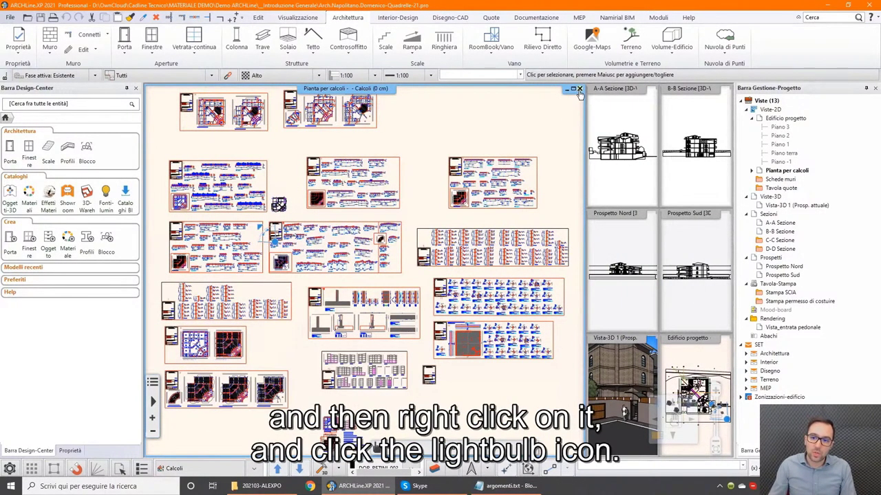
Step: Hide the Pianta per calcoli view from the project tree, confirming save and close
left_click(776, 170)
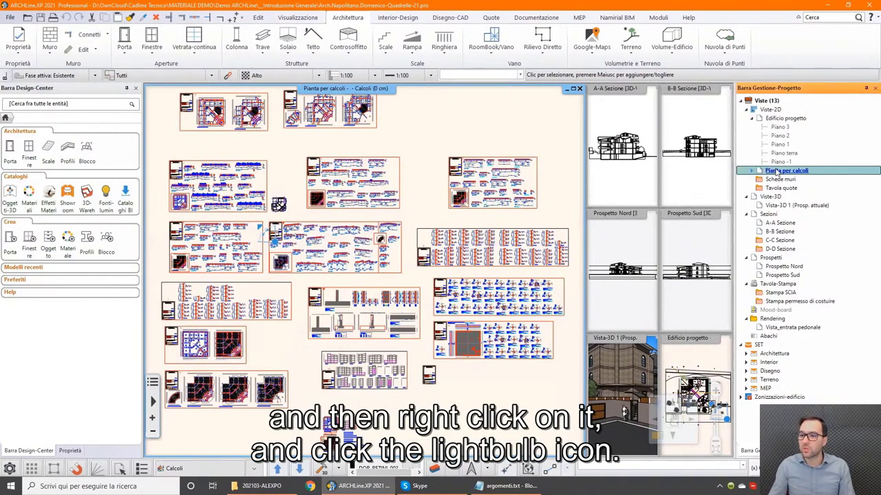
right_click(776, 172)
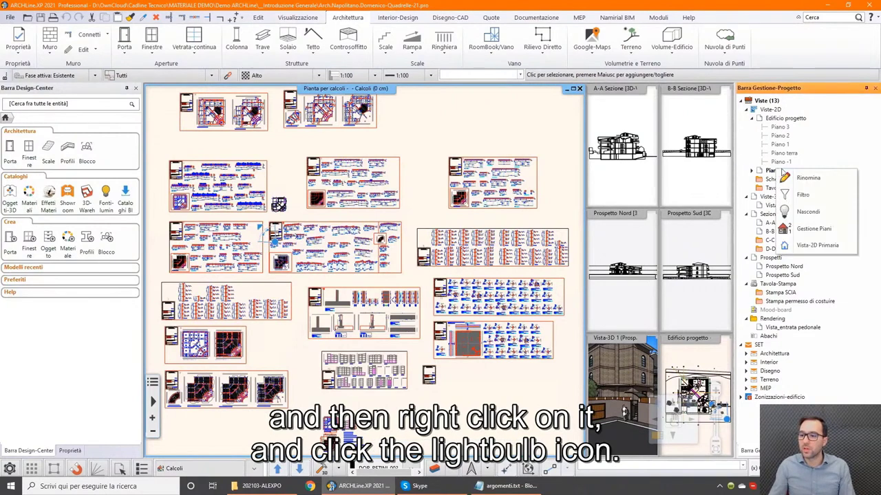
left_click(817, 213)
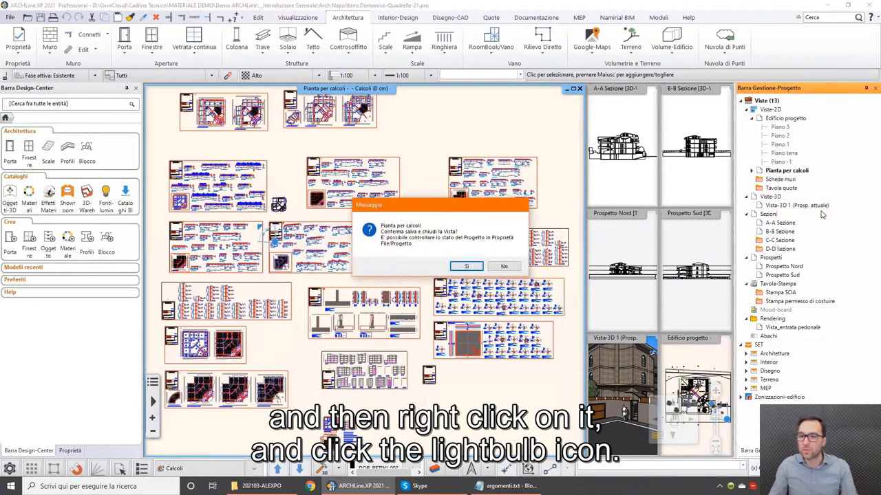
left_click(466, 267)
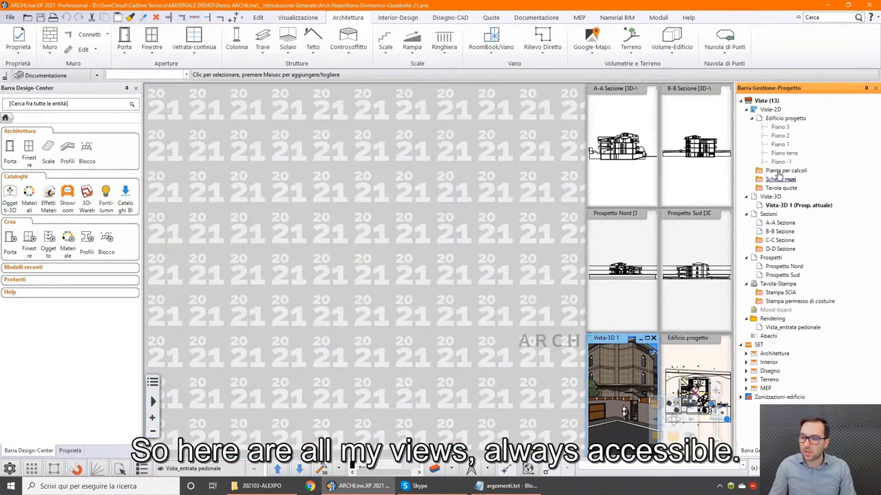
Step: Make the Edificio progetto plan active and check the hidden Pianta per calcoli entry's options
left_click(699, 363)
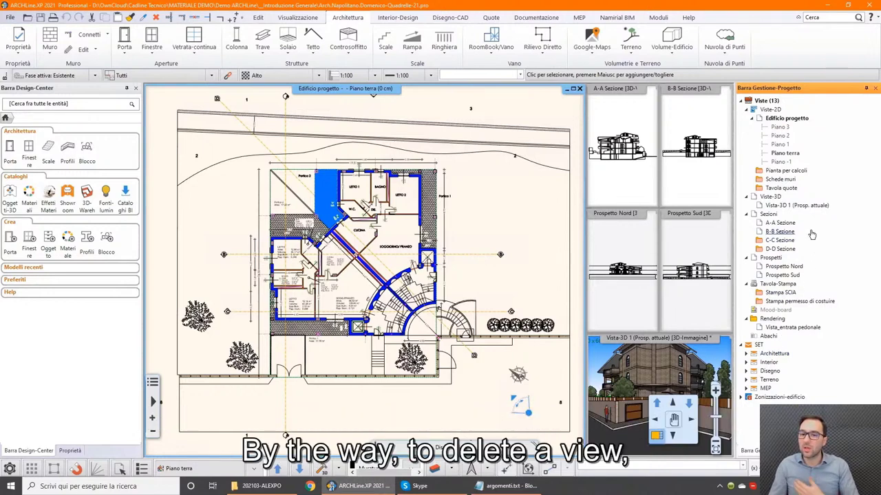
left_click(759, 172)
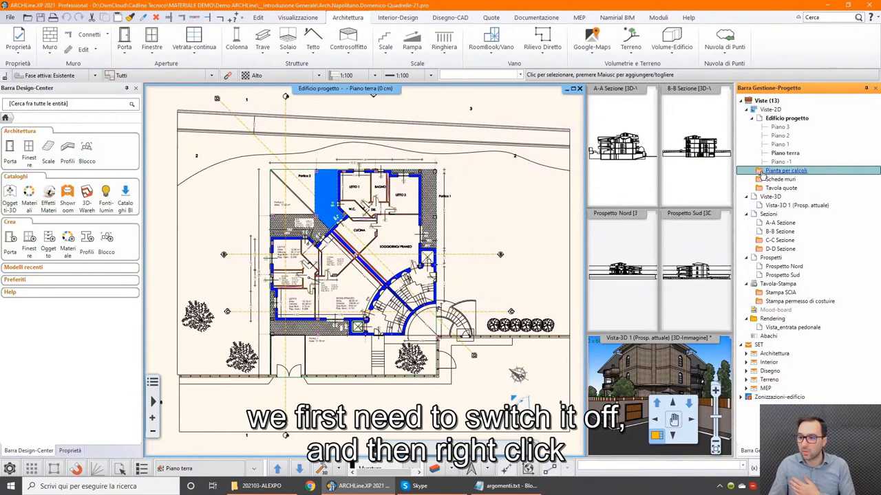
right_click(774, 176)
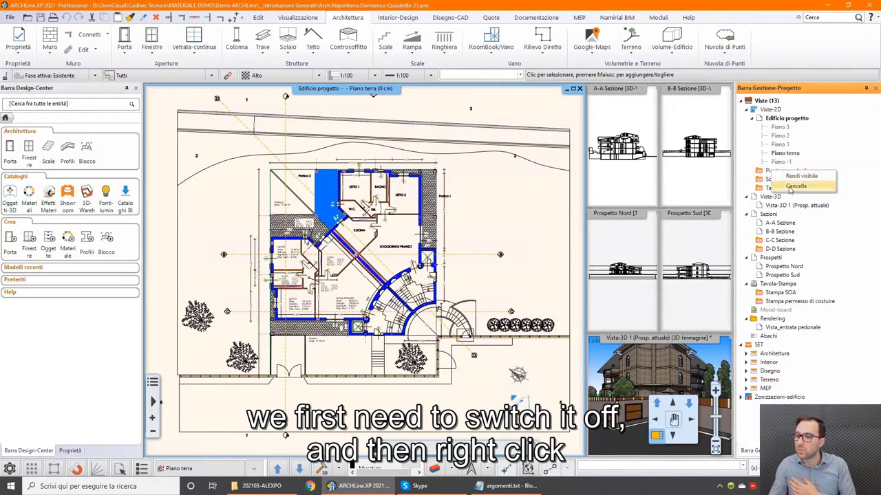
left_click(854, 189)
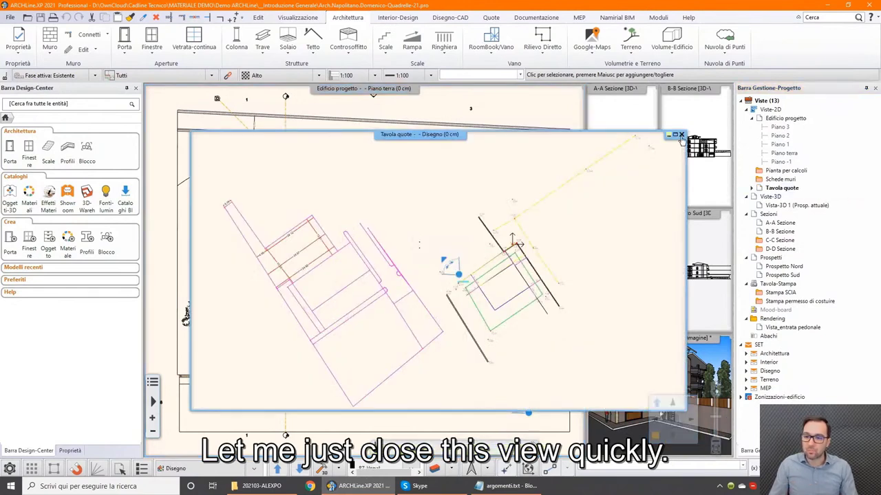
Step: Open the Tavola quote view, then close it again, confirming the save
left_click(681, 134)
left_click(465, 266)
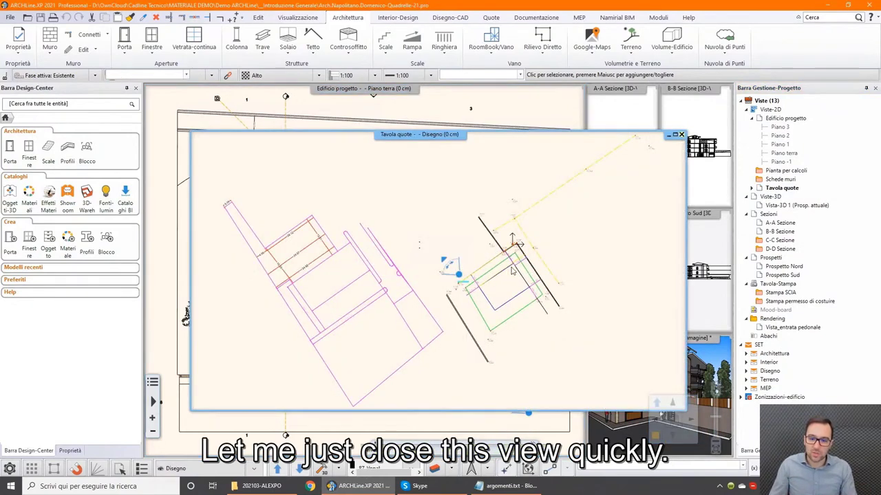
left_click(784, 188)
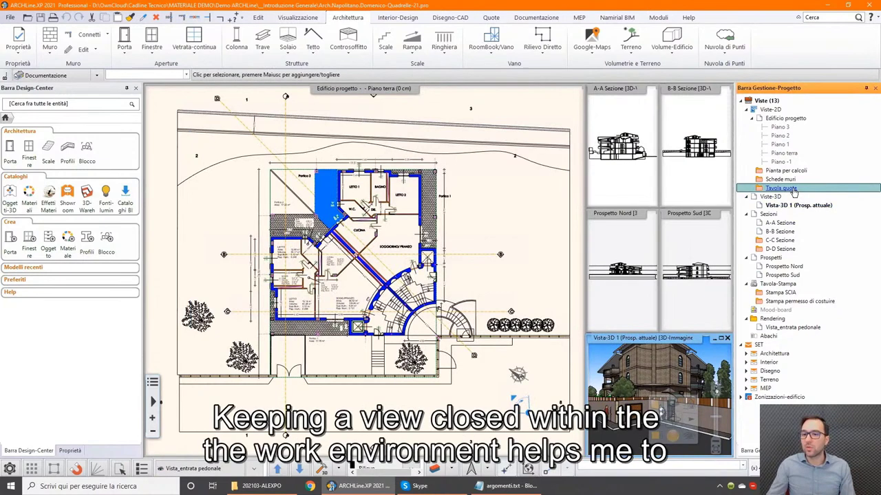
Step: Close the B-B Sezione, A-A Sezione and Prospetto Sud views, and move Vista-3D 1 into the main area
left_click(695, 119)
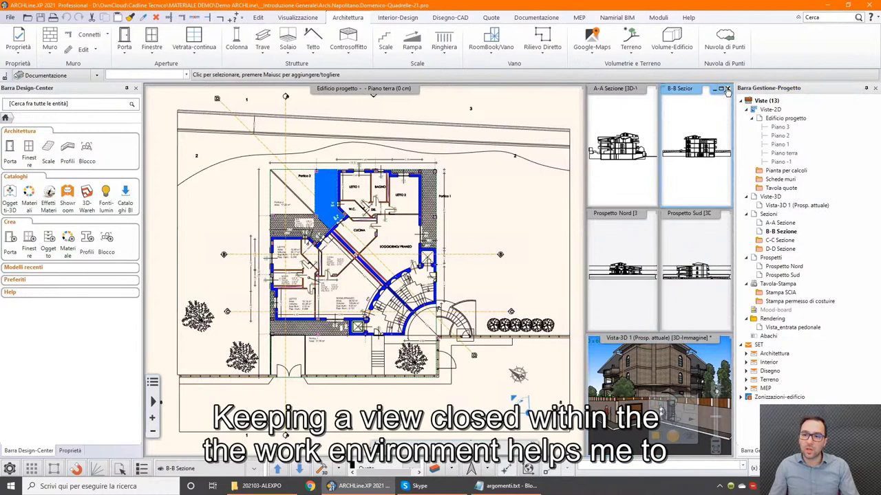
left_click(727, 90)
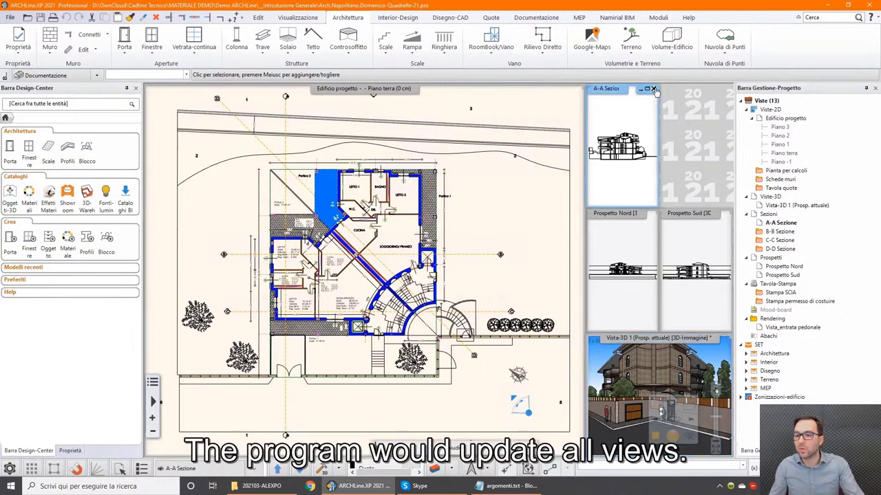
left_click(654, 128)
left_click(654, 89)
left_click(702, 244)
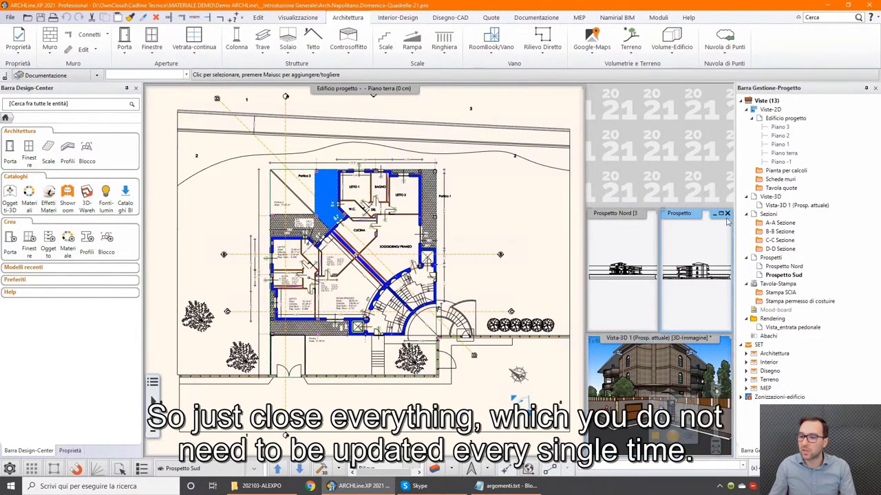
left_click(727, 213)
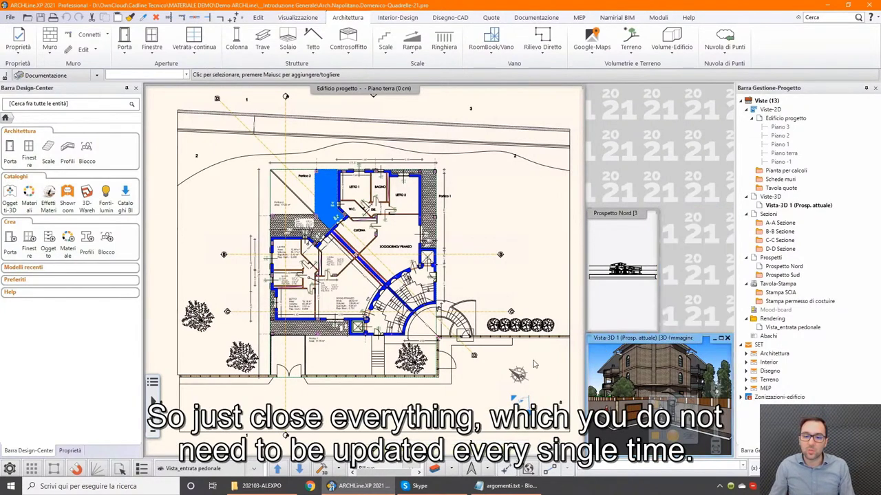
mouse_move(657, 413)
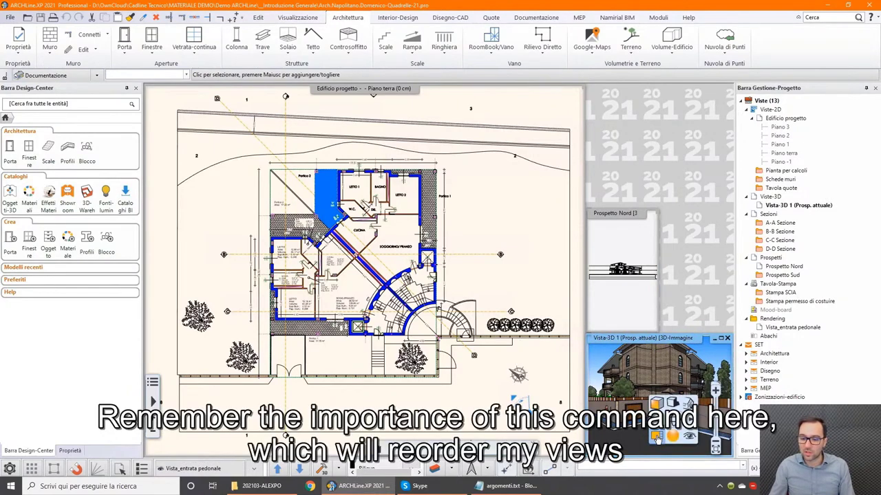
left_click(610, 399)
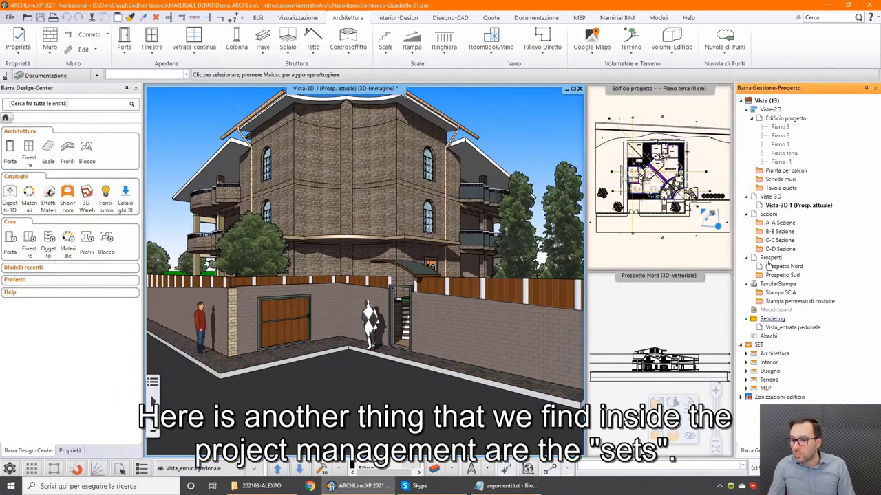
Step: Activate the EST.MATTONI 1 wall type under SET > Architettura > Muro > ARCHLine SET, then bring up the plan
left_click(746, 109)
left_click(740, 100)
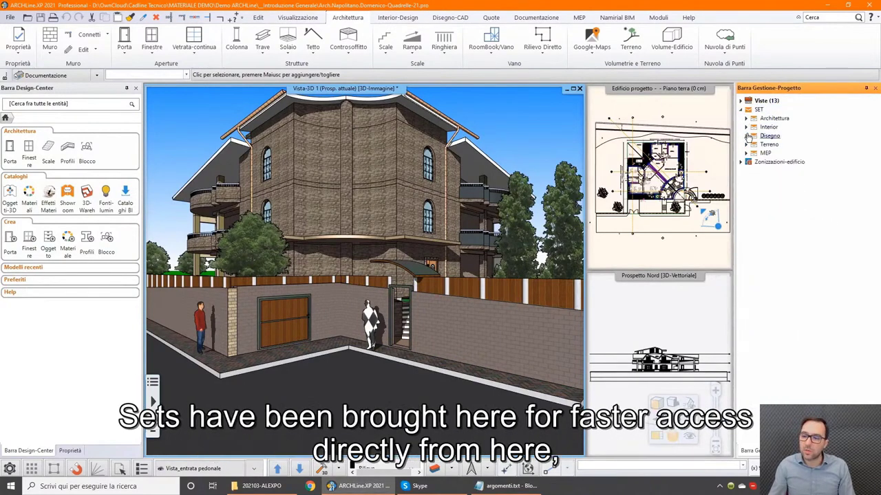
left_click(746, 119)
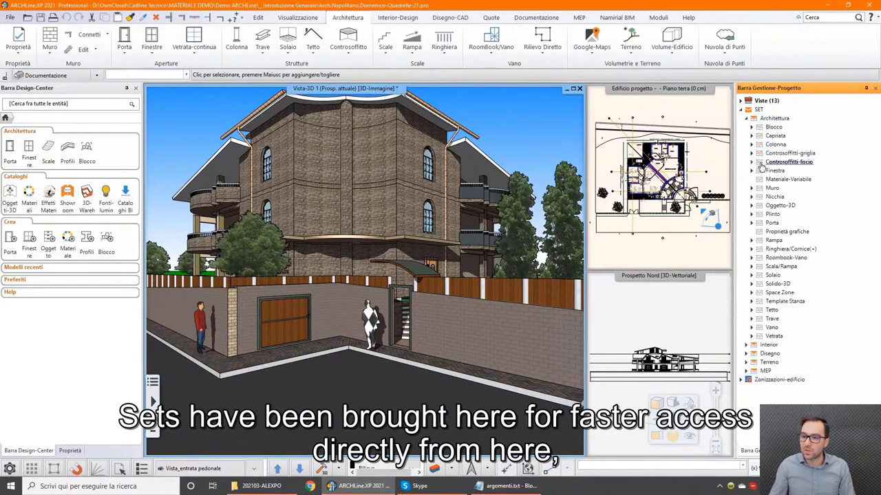
left_click(752, 188)
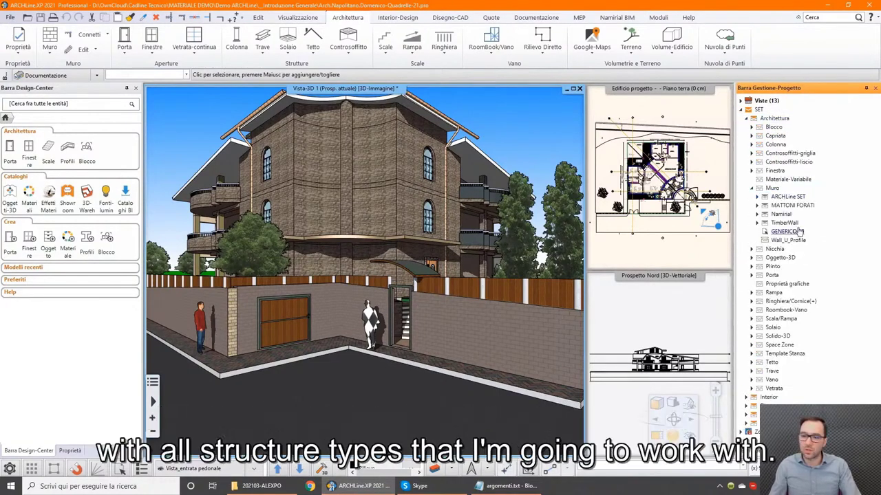
left_click(757, 197)
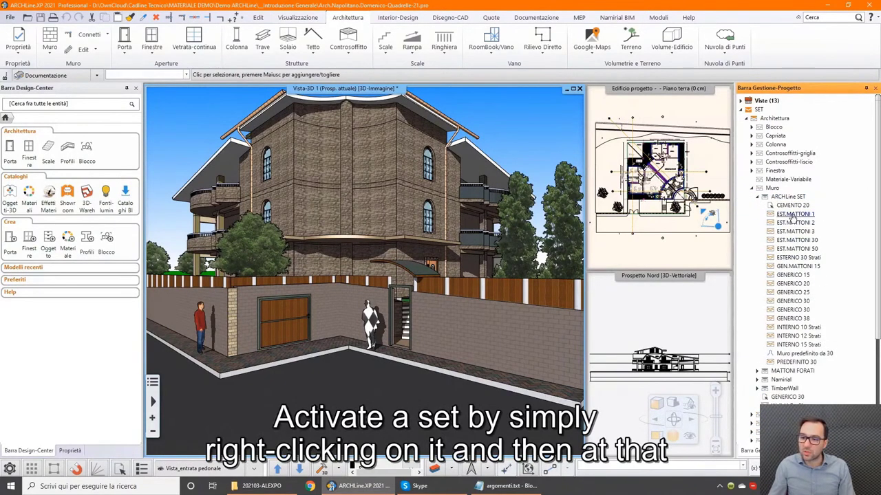
right_click(791, 217)
left_click(711, 222)
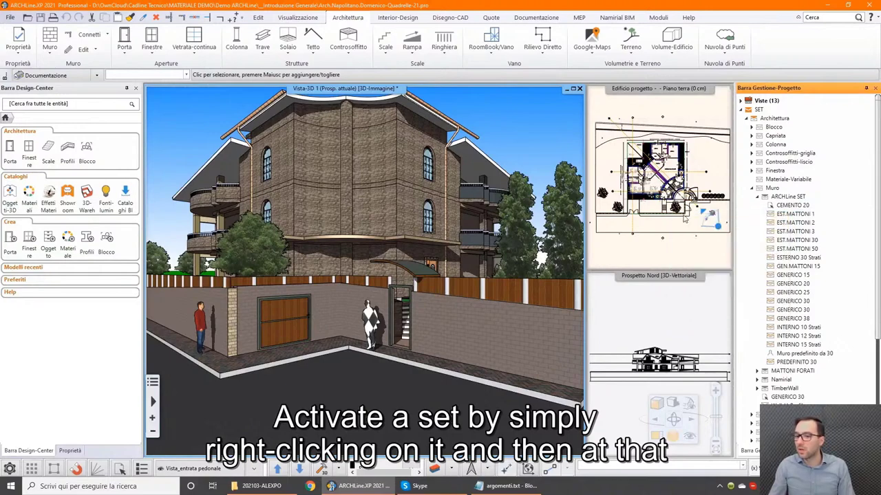
double_click(672, 214)
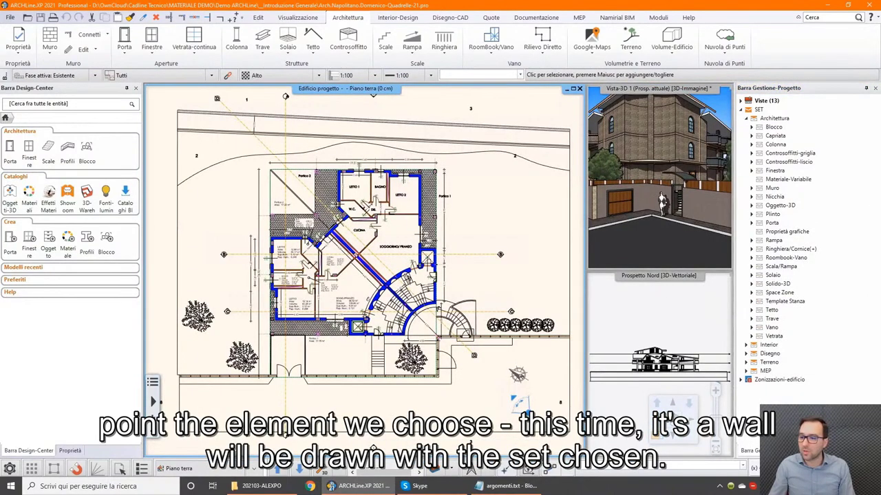
Step: Pan the plan up-left and start then cancel a Muro wall command
middle_click_drag(531, 222, 501, 142)
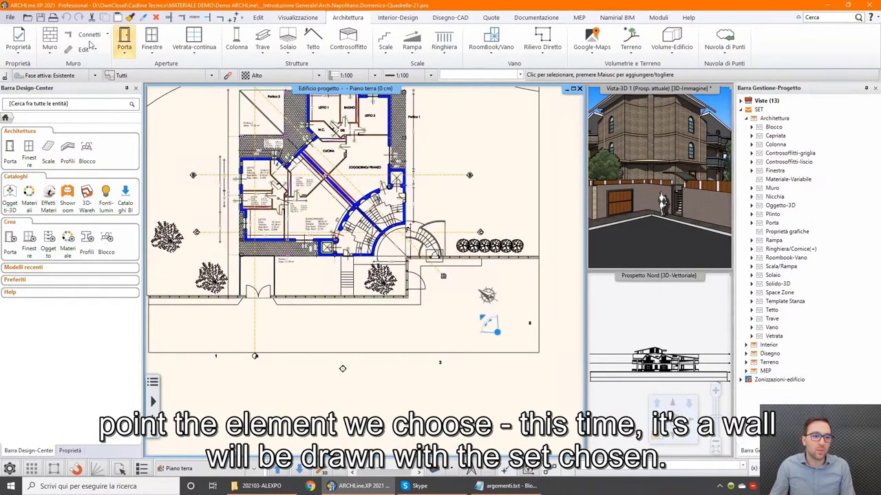
left_click(51, 39)
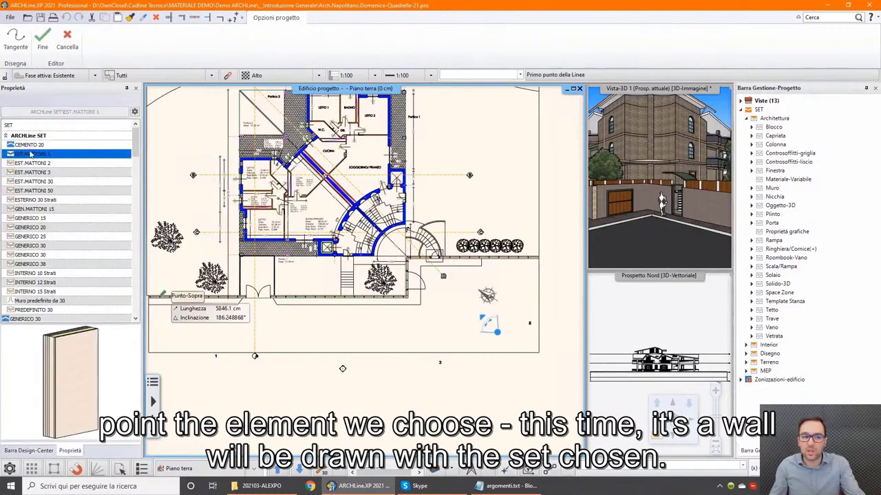
key("Escape")
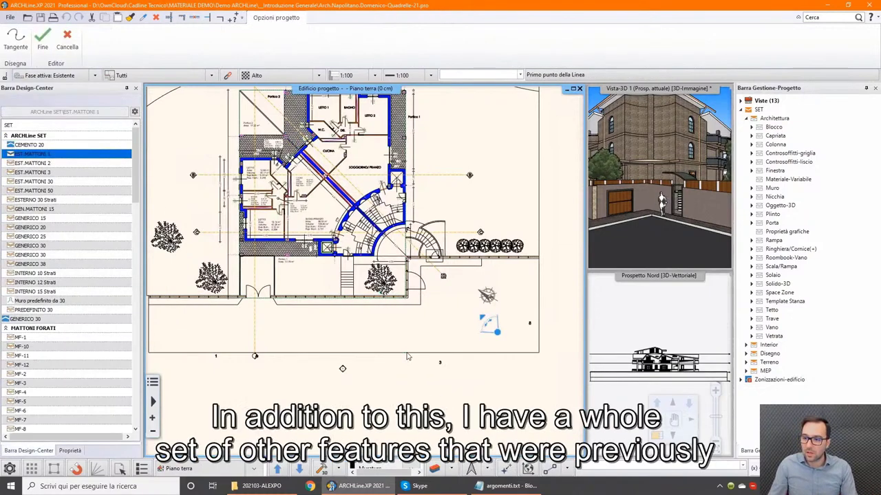
Step: Inspect the EST.MATTONI 1 wall type options under Muro > ARCHLine SET, then collapse the tree
left_click(751, 189)
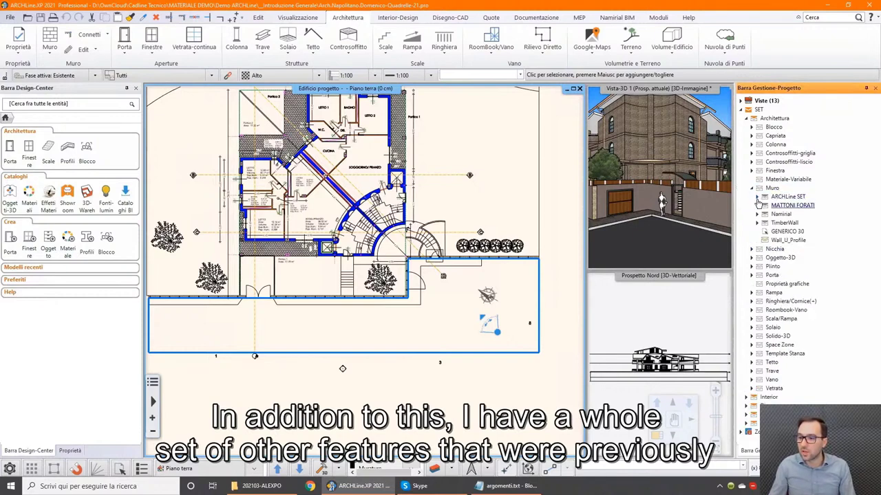
left_click(757, 197)
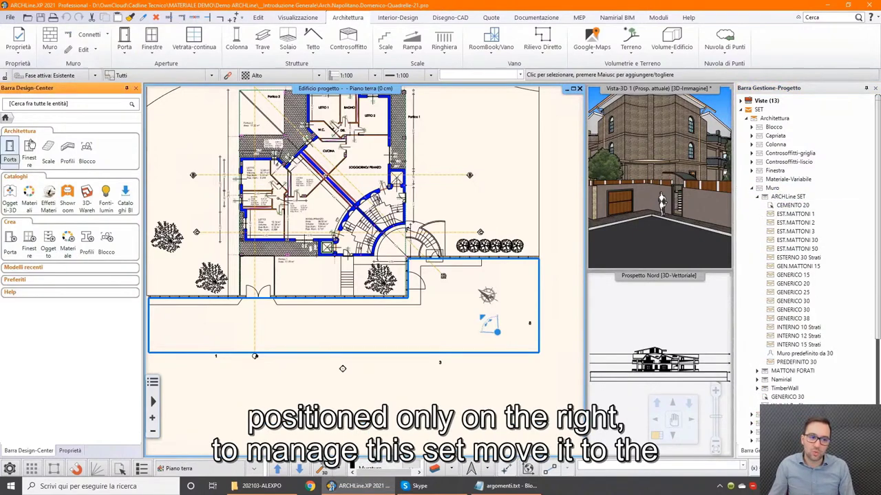
right_click(788, 217)
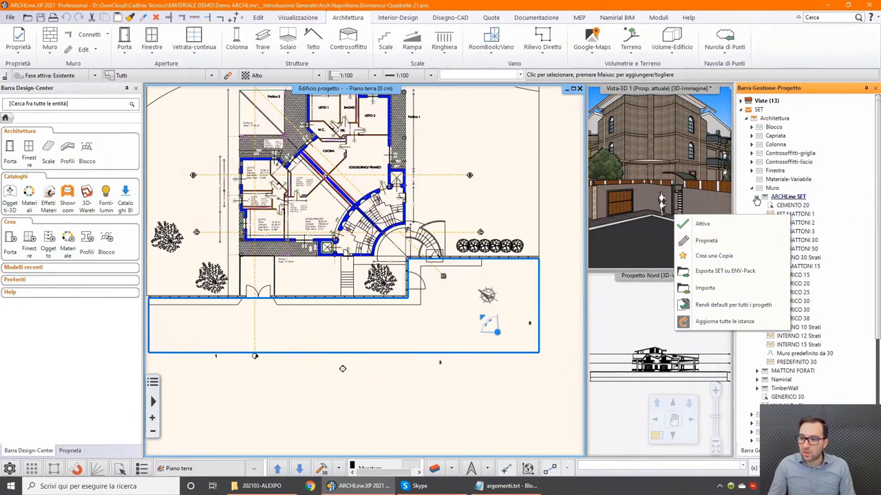
left_click(756, 199)
left_click(756, 199)
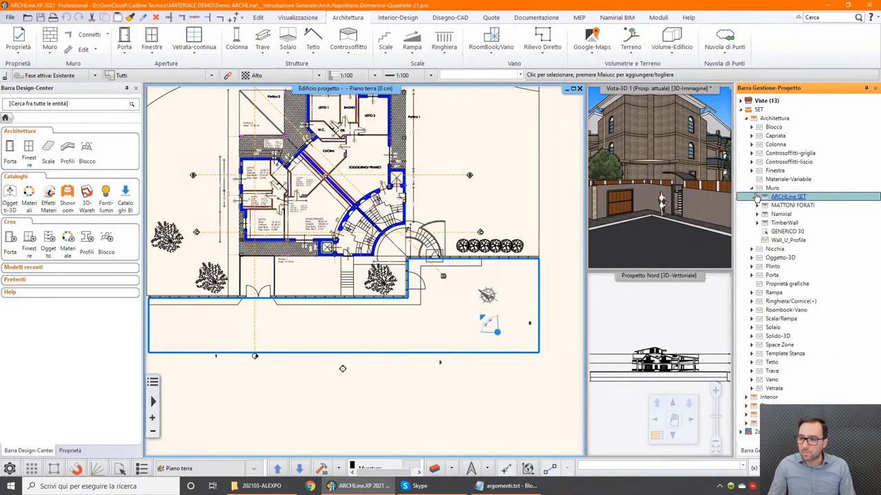
left_click(741, 110)
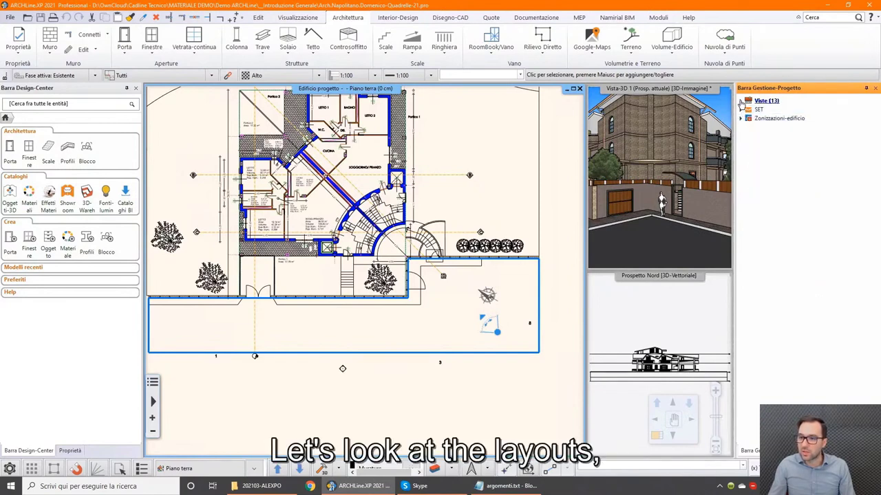
Step: Expand Viste and open the Stampa SCIA print sheet, browsing its Planimetrie and Sezioni e prospetti sheets
left_click(741, 101)
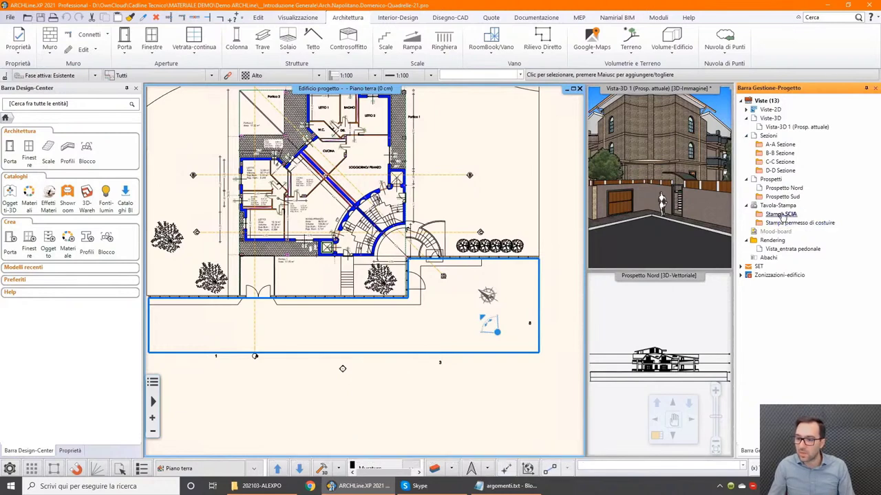
double_click(782, 215)
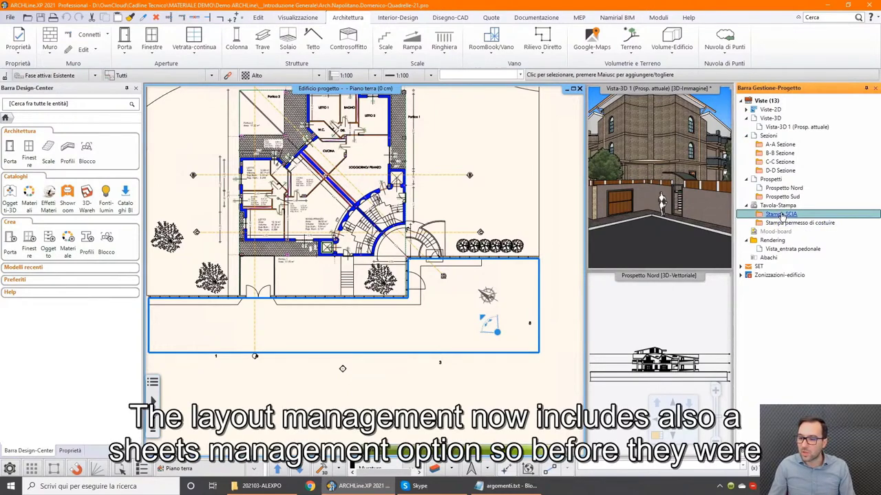
left_click(753, 215)
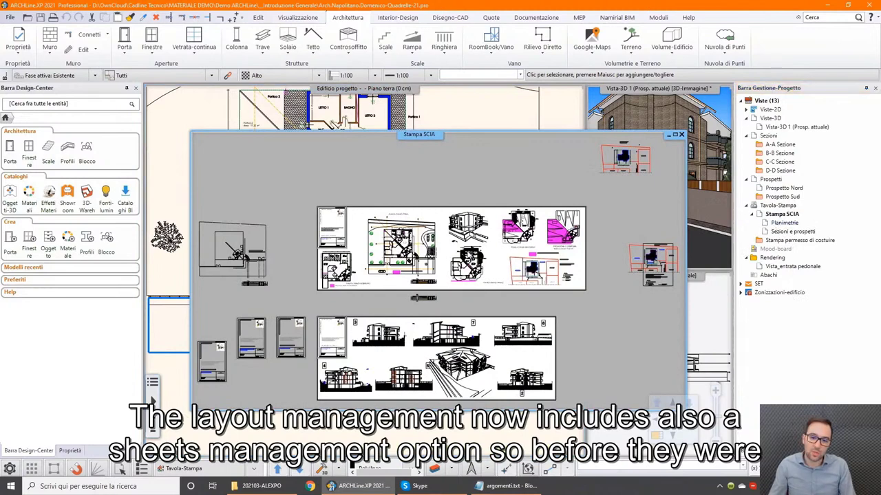
left_click(783, 224)
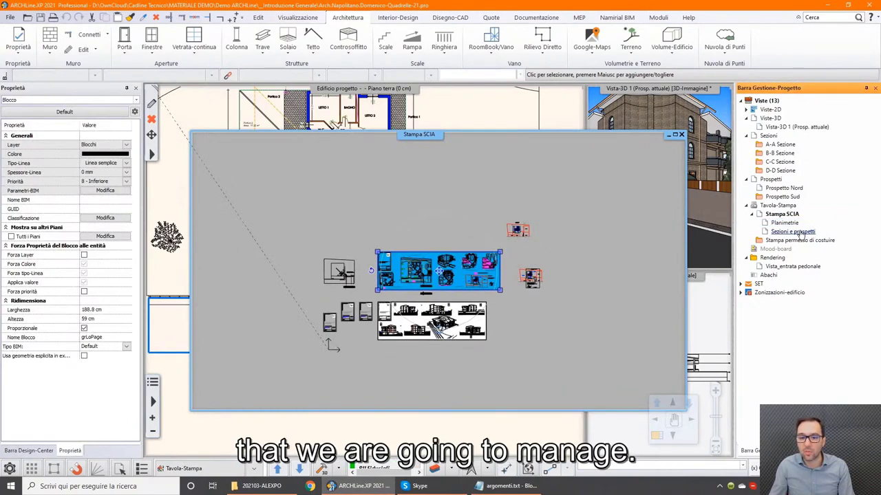
left_click(799, 232)
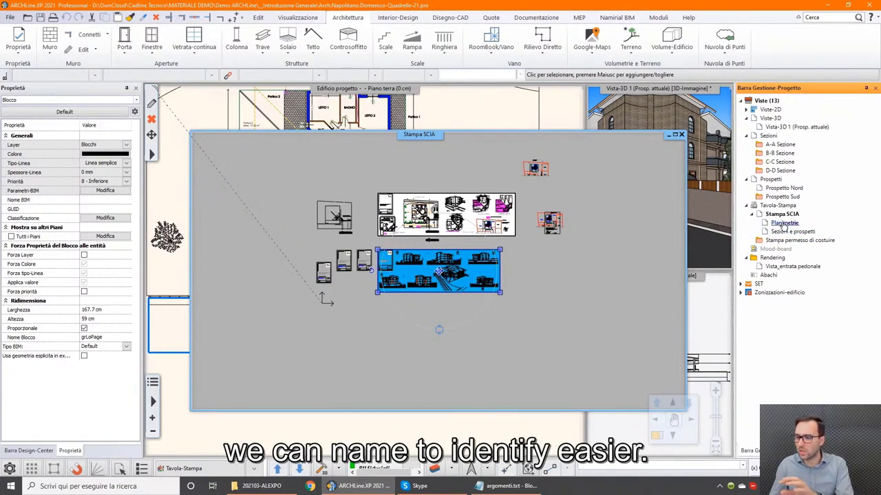
Step: Review the Sezioni e prospetti sheet options, then close the Stampa SCIA layout with Ctrl+F4
left_click(784, 224)
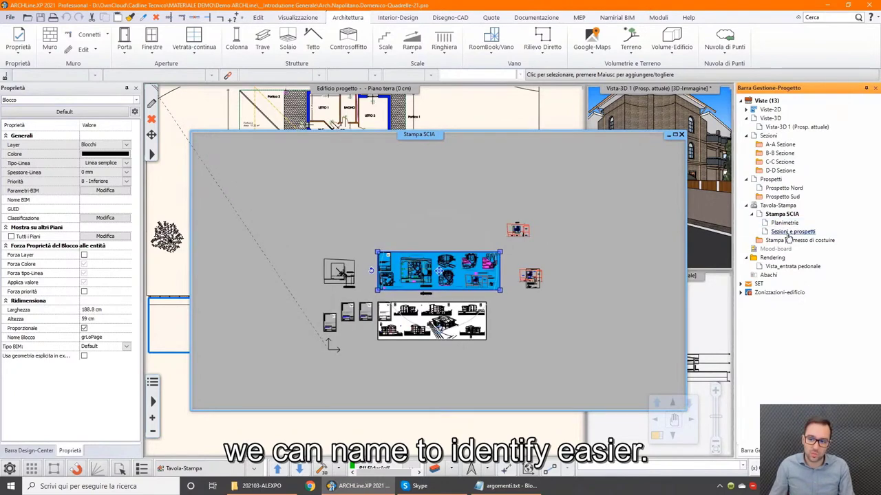
right_click(785, 232)
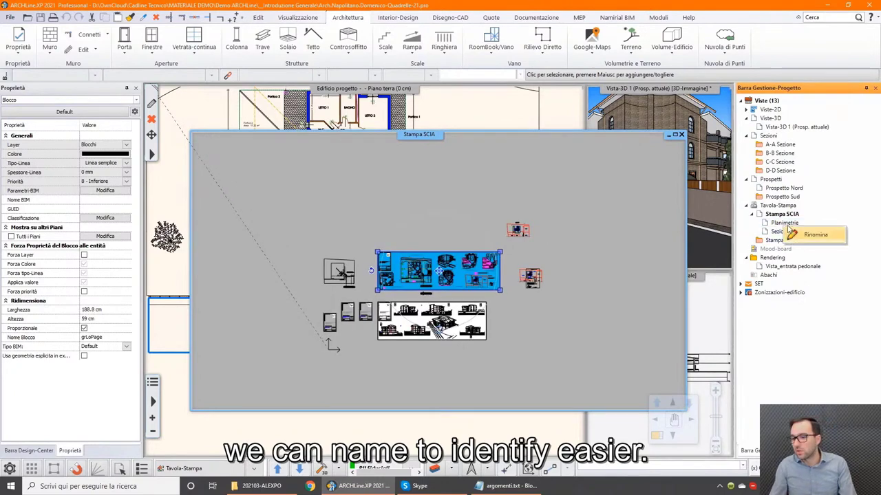
left_click(771, 215)
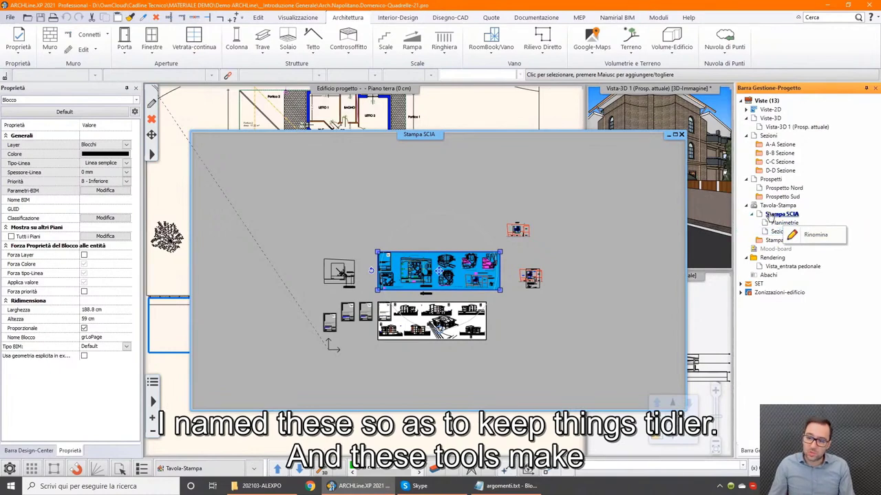
double_click(771, 214)
left_click(753, 215)
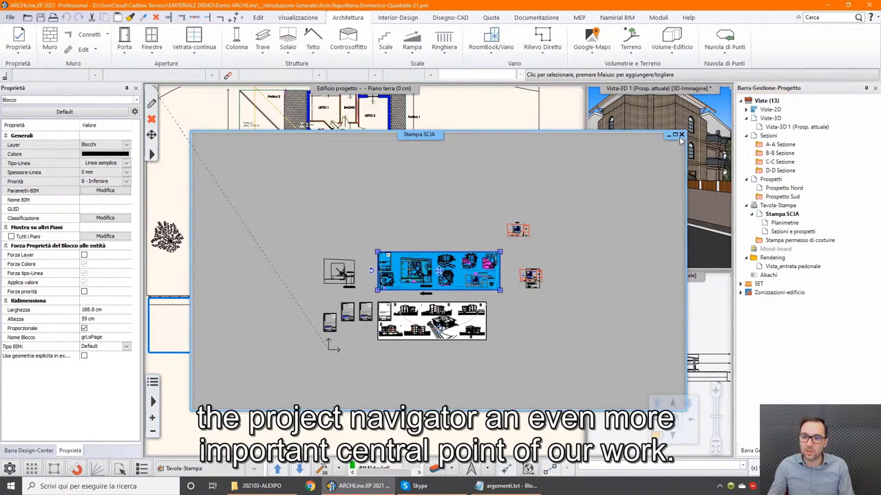
key("ctrl+F4")
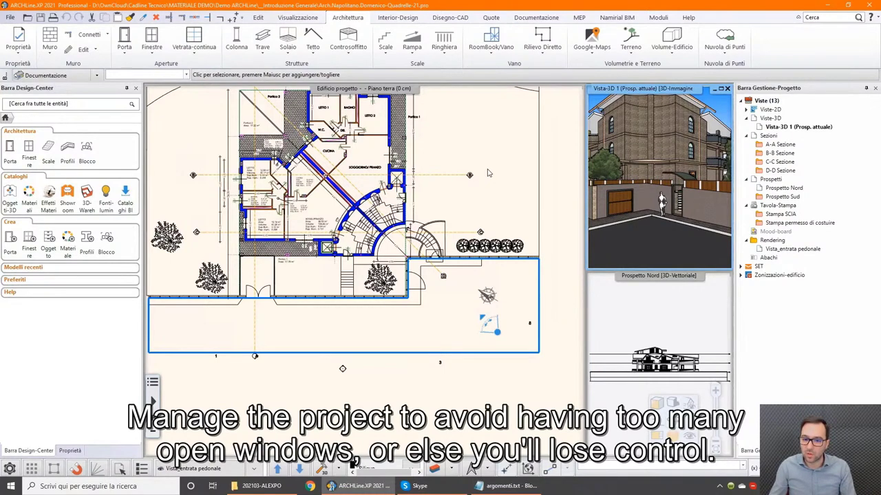
Step: Activate the plan and bring up the Genera-3D model generation options
left_click(50, 349)
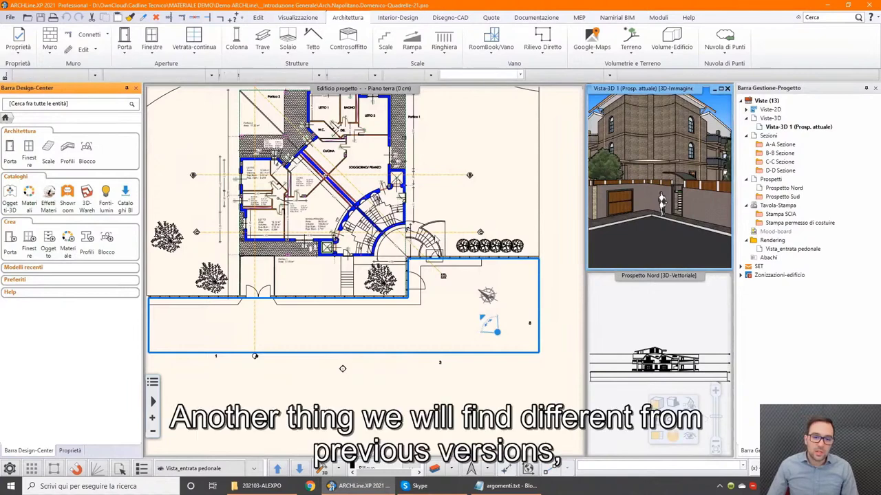
left_click(370, 240)
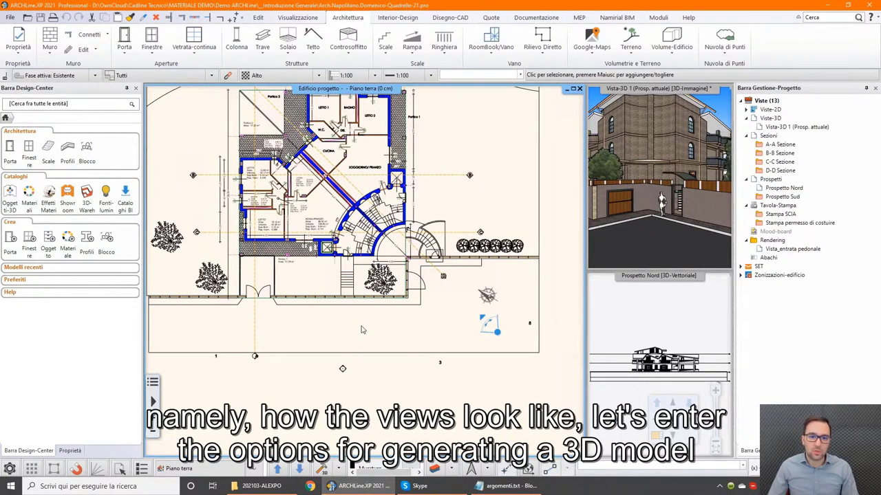
left_click(340, 467)
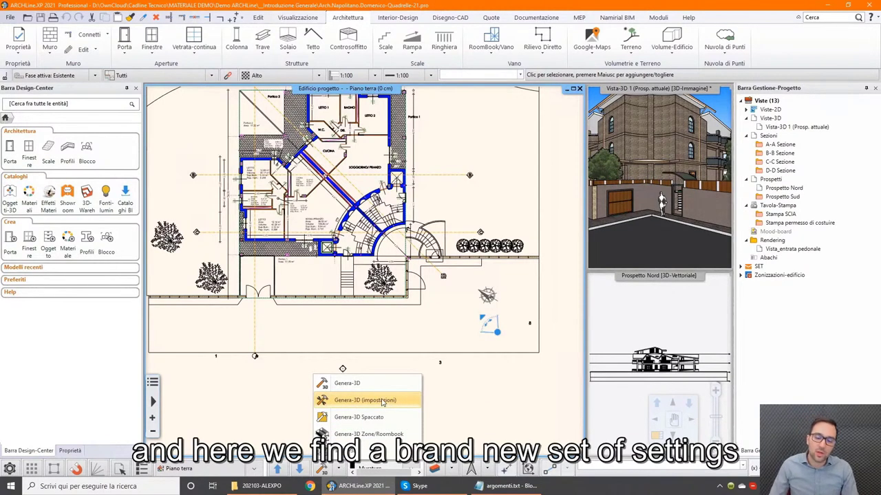
Step: In Genera-3D (impostazioni), try Utente for Piani Visibili and Tipo-entità without changing them
left_click(383, 403)
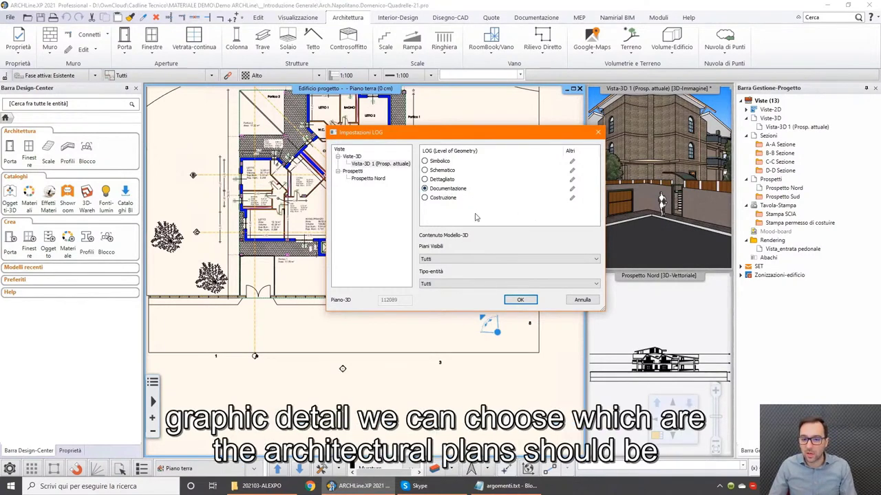
left_click(452, 260)
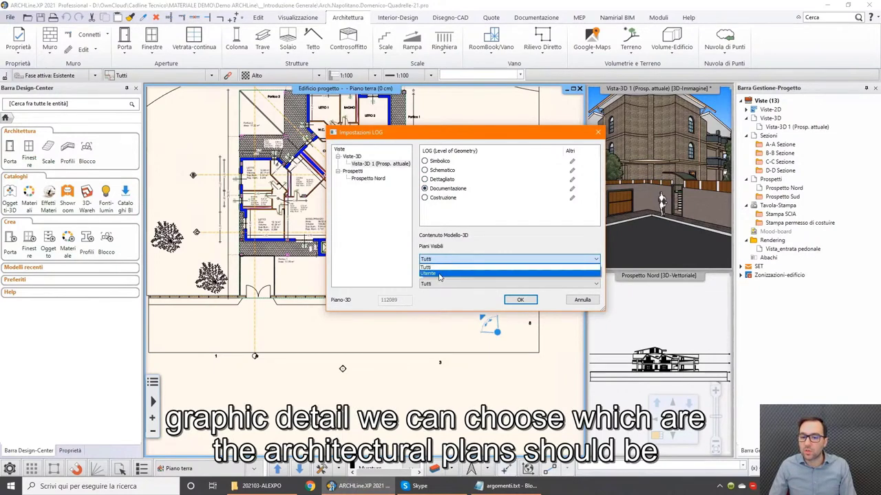
left_click(439, 274)
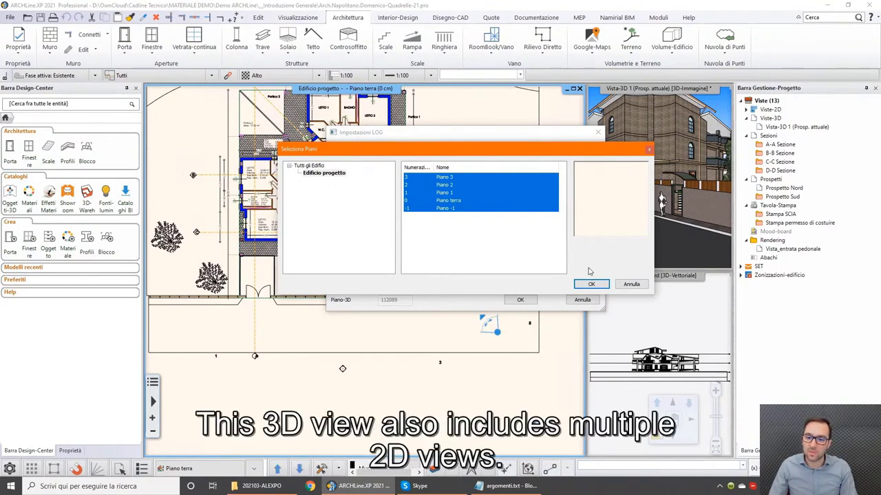
left_click(631, 286)
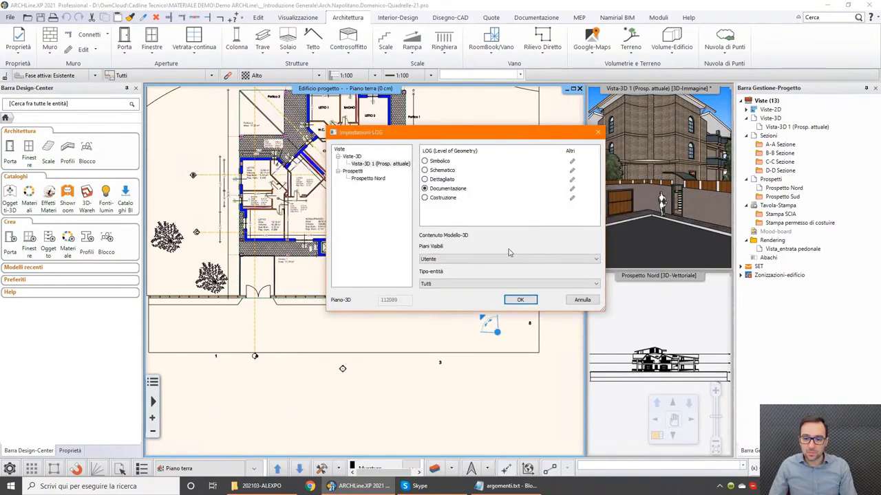
left_click(444, 283)
left_click(440, 298)
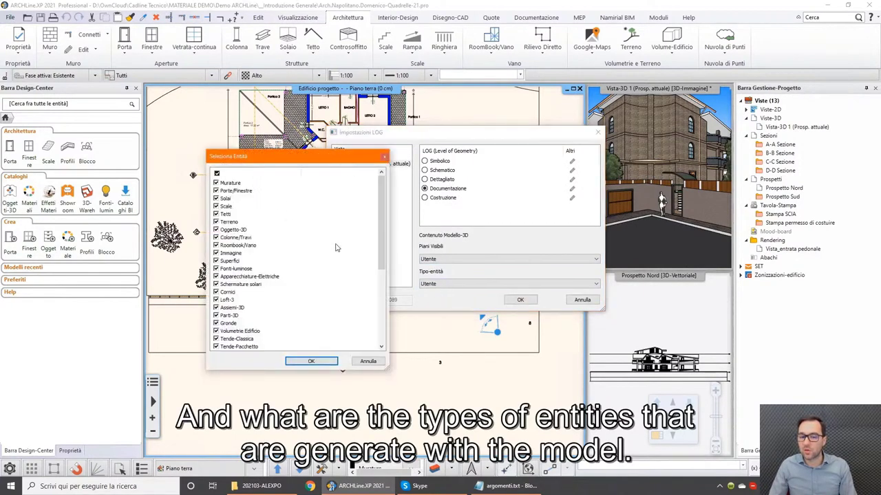
left_click(383, 158)
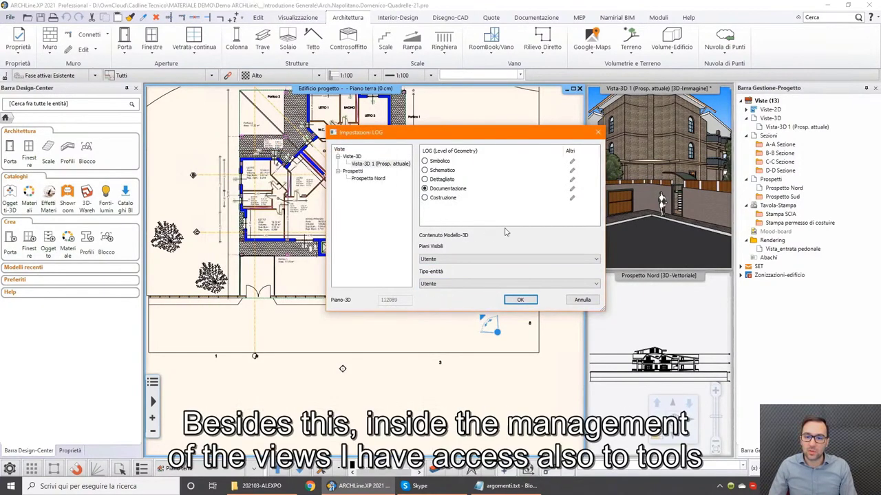
Step: Review the Altri options for the Documentazione level, then close Impostazioni LOG
left_click(572, 190)
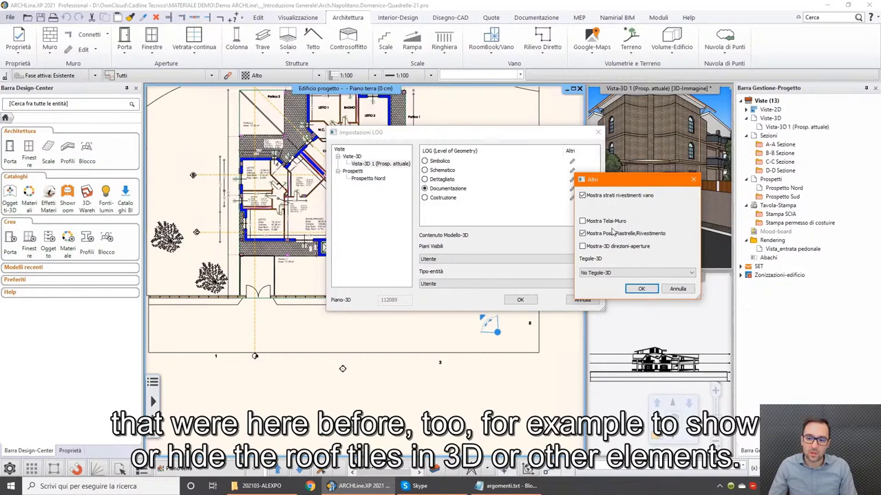
left_click(678, 289)
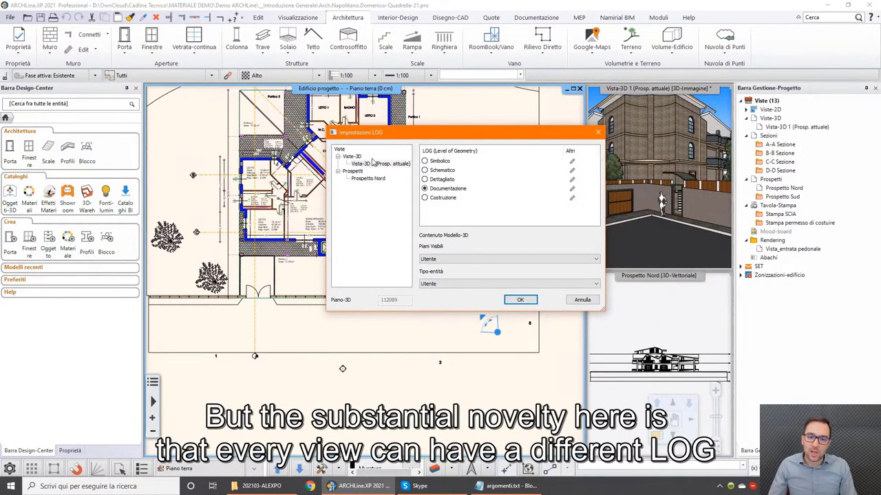
left_click(580, 299)
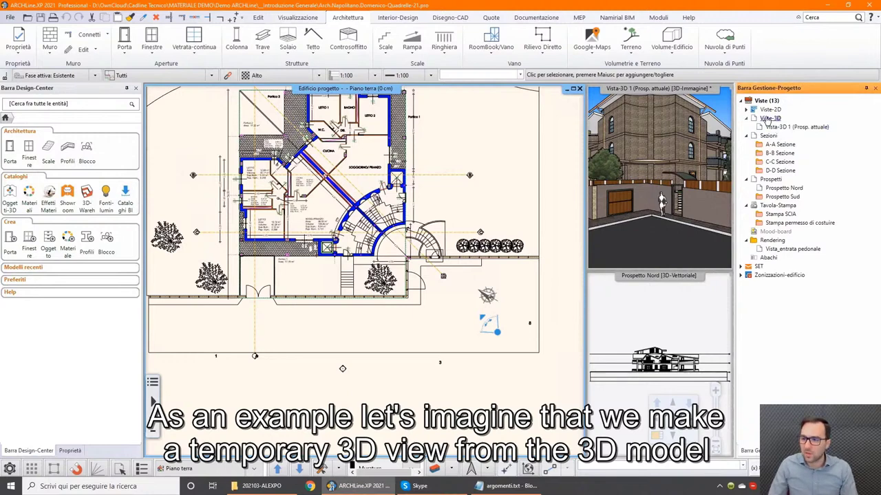
Step: Create a new axonometric 3D view under Viste-3D and rename it 'check piano interrato'
right_click(769, 119)
left_click(788, 123)
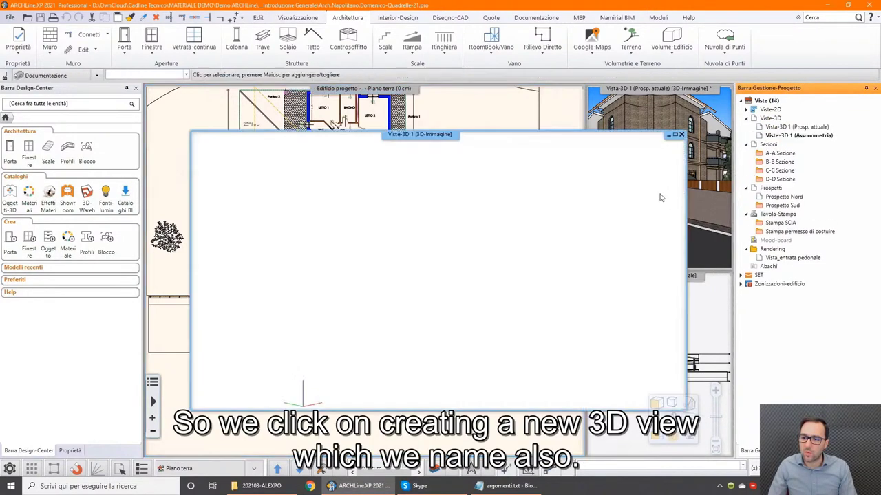
left_click(798, 136)
right_click(778, 136)
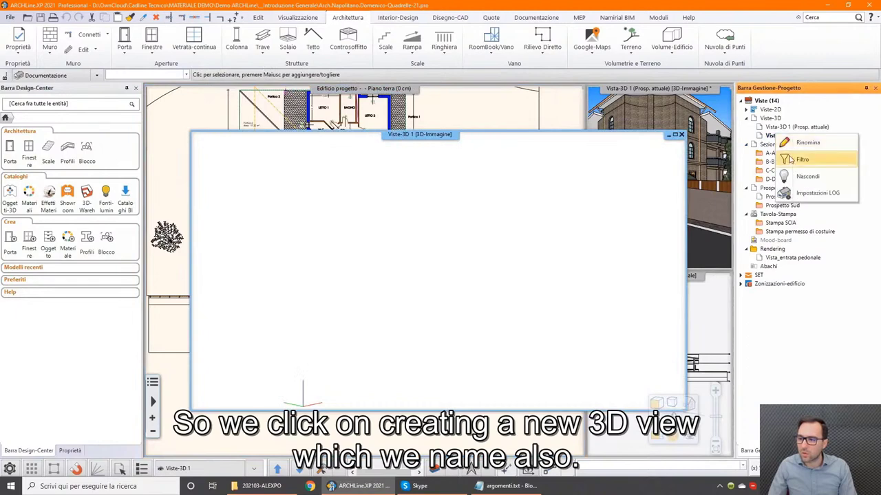
left_click(805, 142)
type("c")
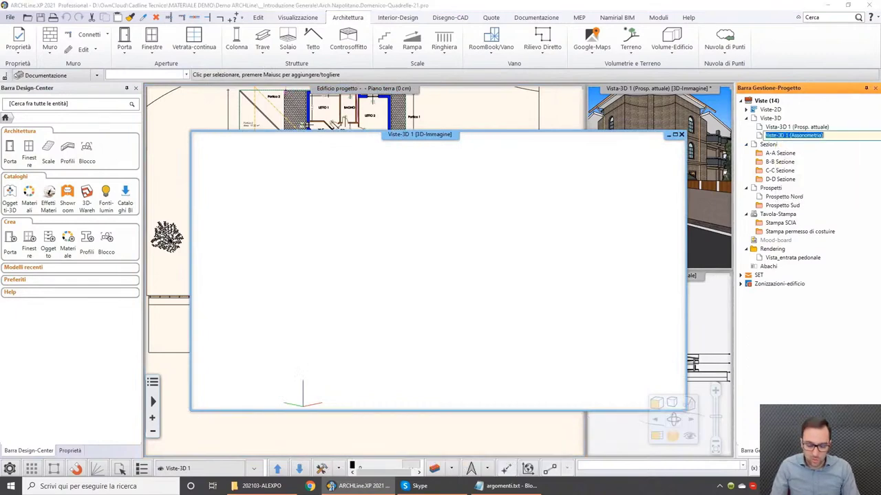
type("ant")
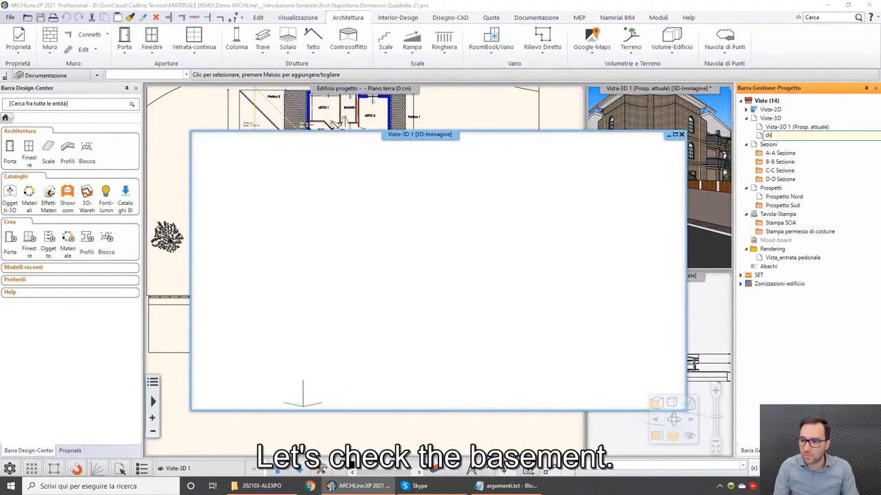
type("interrato")
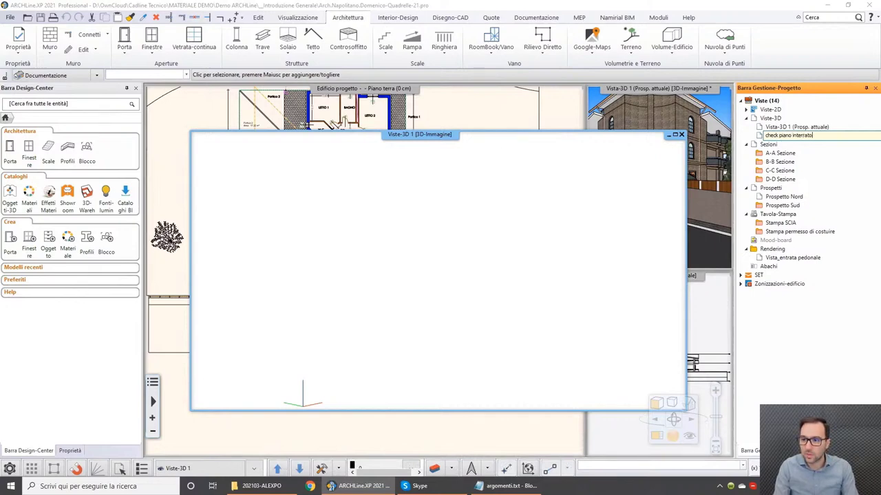
key("Return")
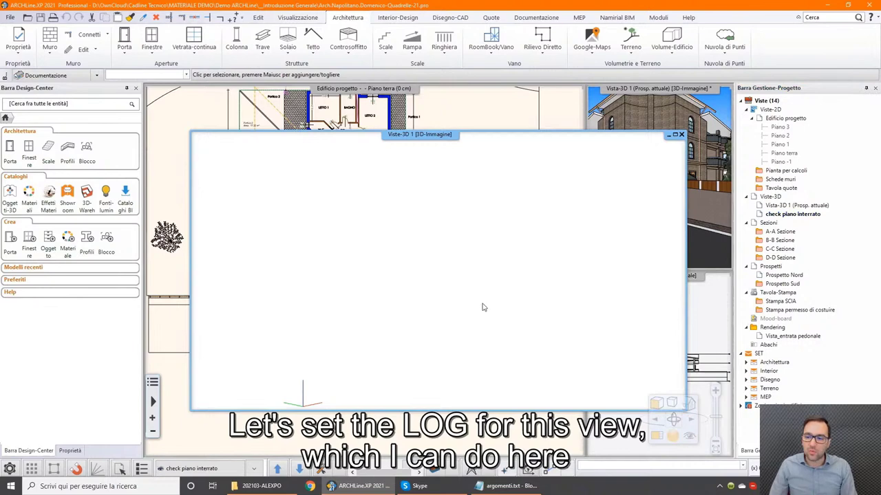
Step: Open Impostazioni LOG for check piano interrato and set Piani Visibili to Utente showing only Piano -1
left_click(328, 470)
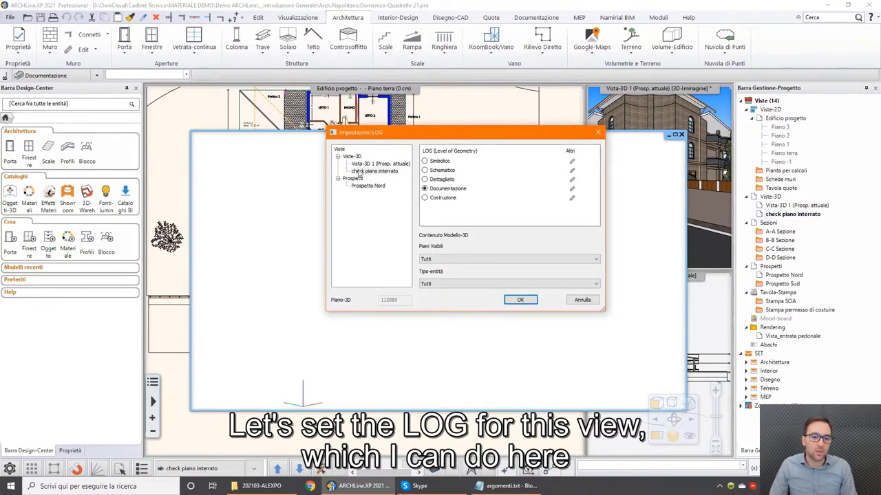
left_click(597, 133)
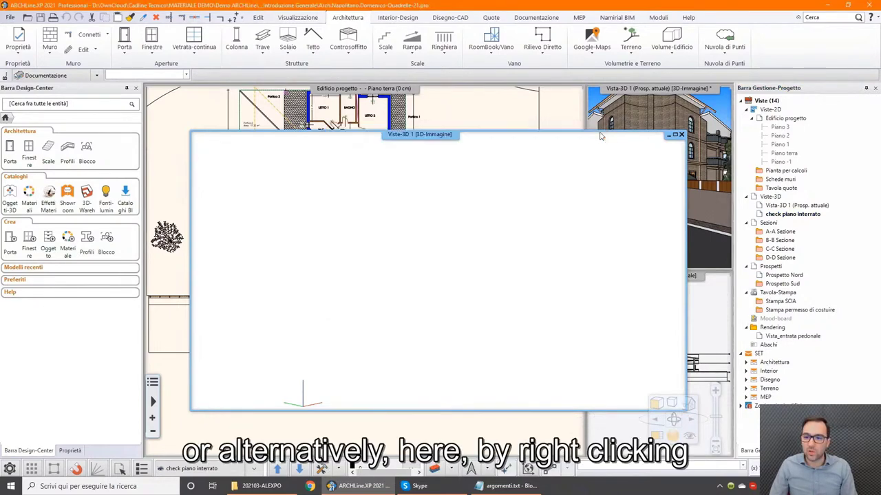
right_click(780, 218)
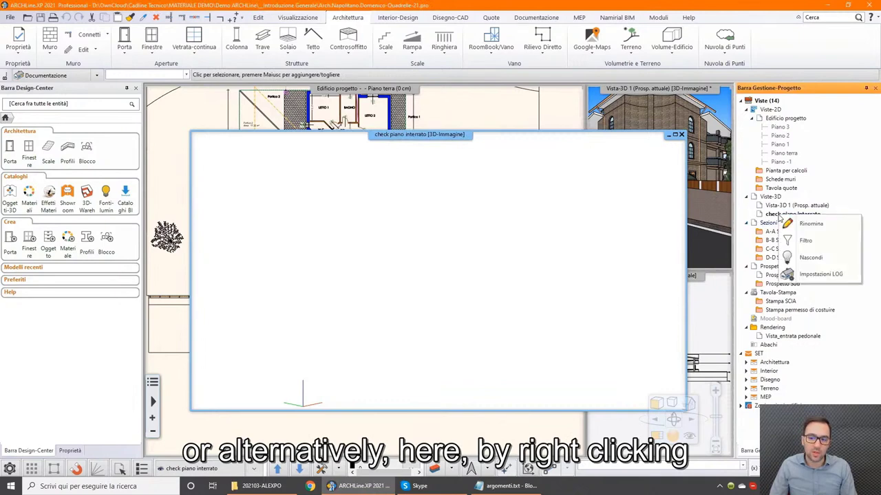
left_click(815, 274)
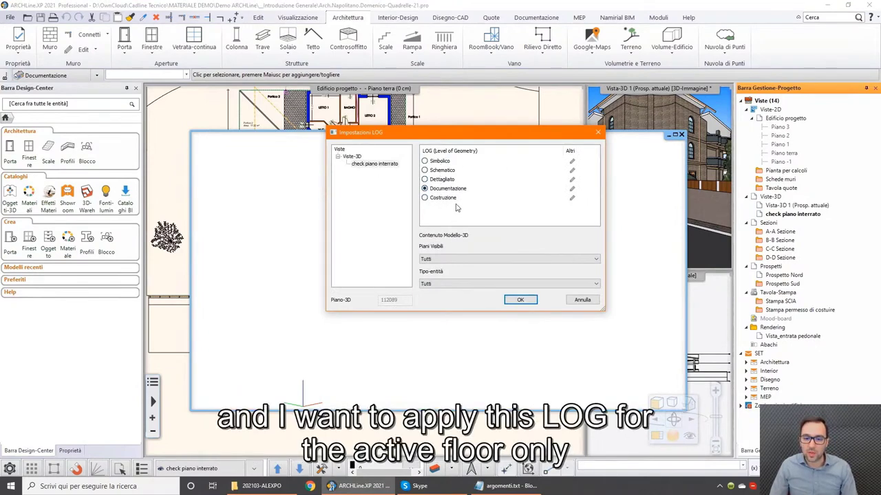
left_click(440, 261)
left_click(429, 274)
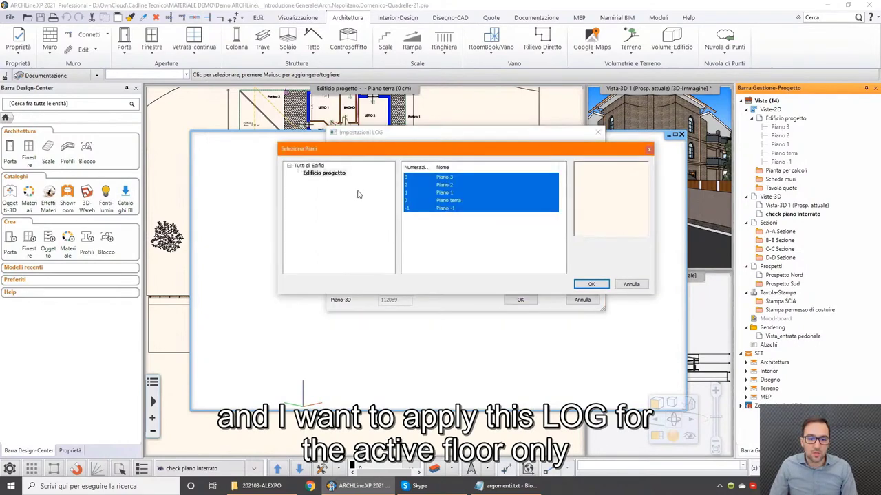
left_click(452, 209)
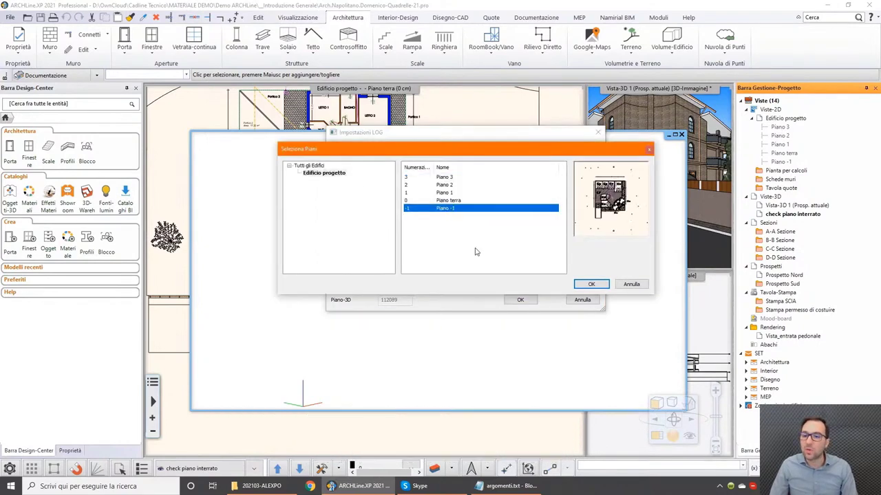
left_click(584, 288)
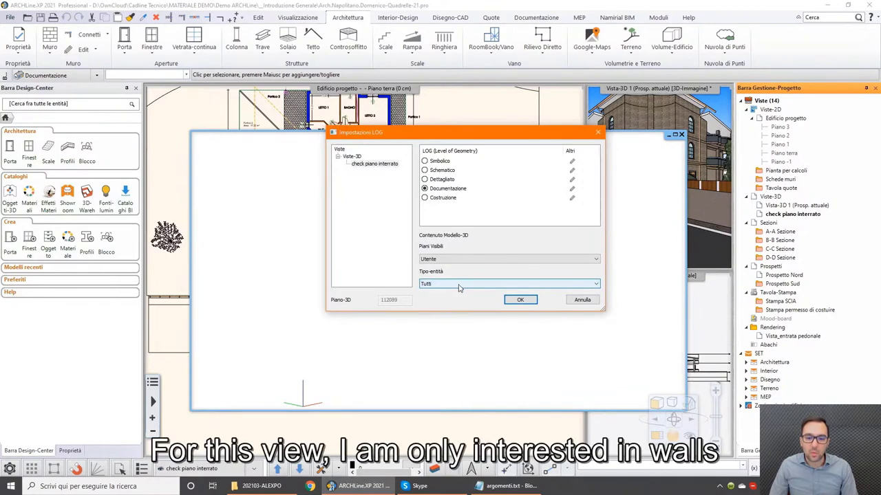
Step: Set Tipo-entità to Utente with Murature, Porte/Finestre, Solai, Scale and Colonne/Travi, then apply
left_click(461, 284)
left_click(452, 296)
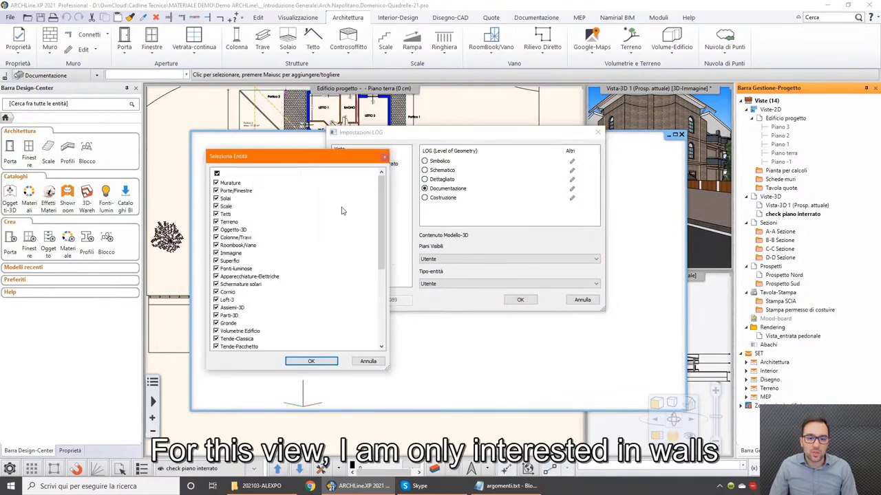
left_click(216, 183)
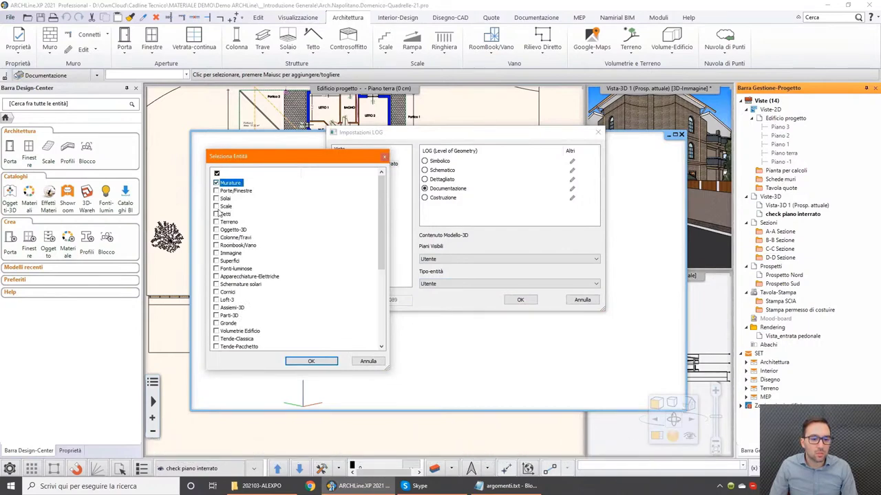
left_click(216, 191)
left_click(216, 199)
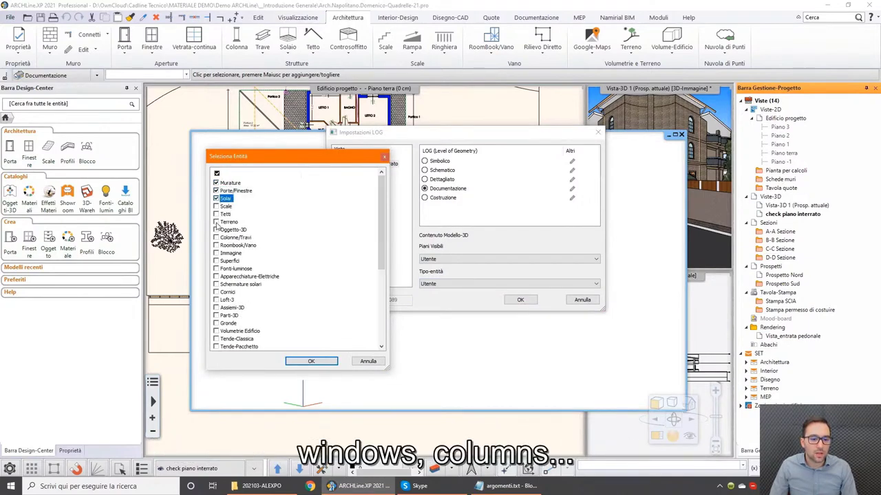
left_click(216, 207)
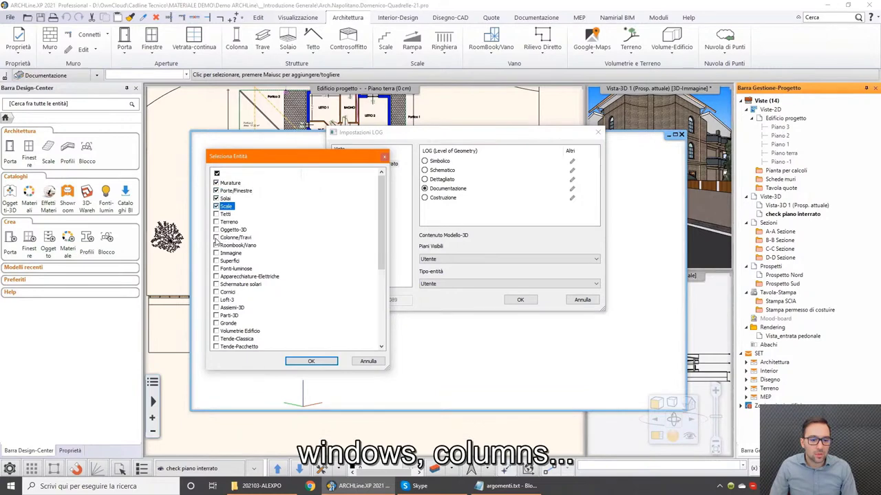
left_click(216, 237)
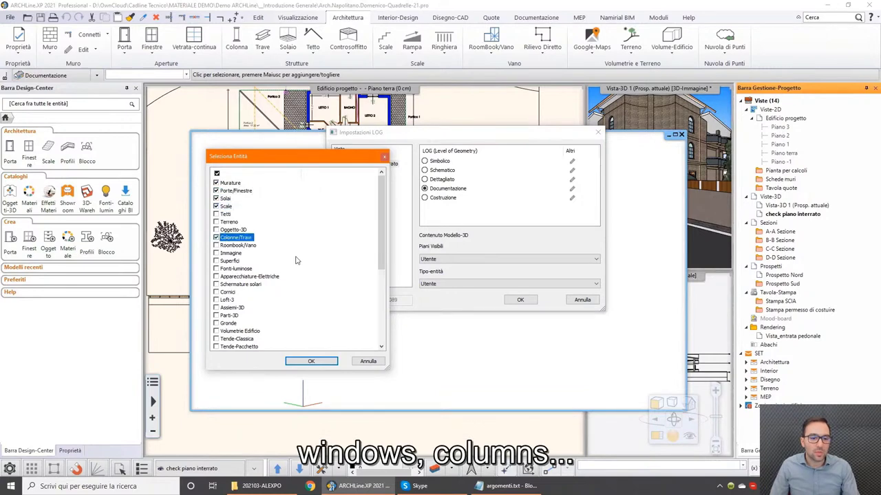
left_click(317, 362)
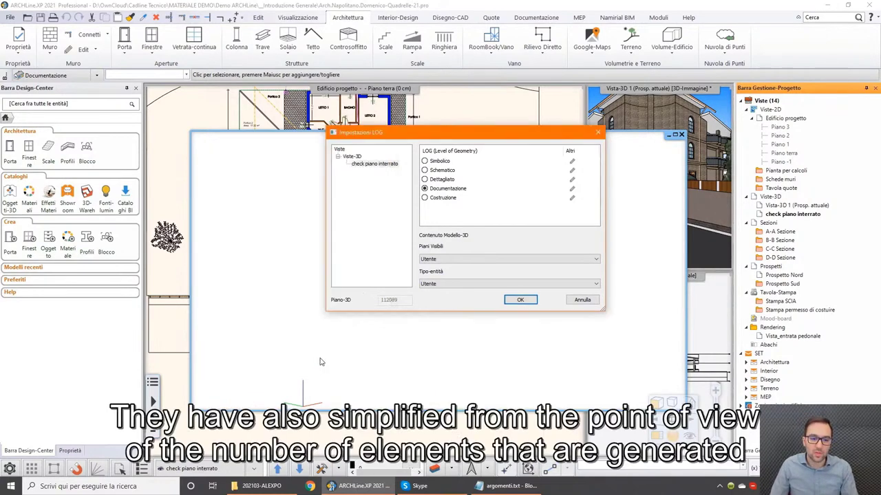
left_click(521, 300)
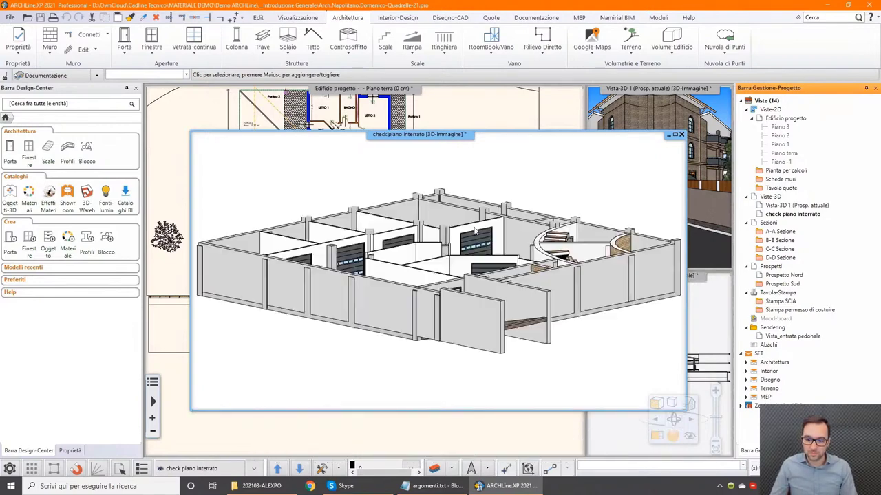
Step: Zoom and tilt the basement model toward top-down, then select the garage door on its wall
scroll(455, 262, "up", 5)
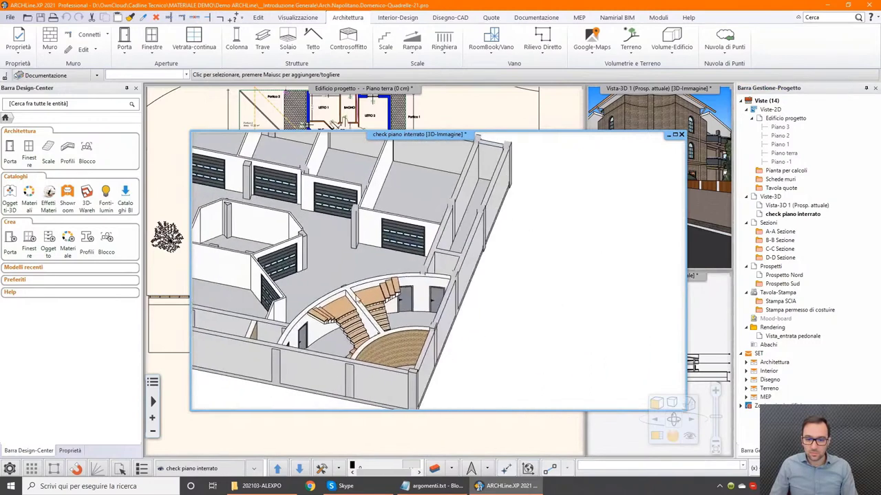
middle_click_drag(468, 268, 454, 260)
left_click(470, 247)
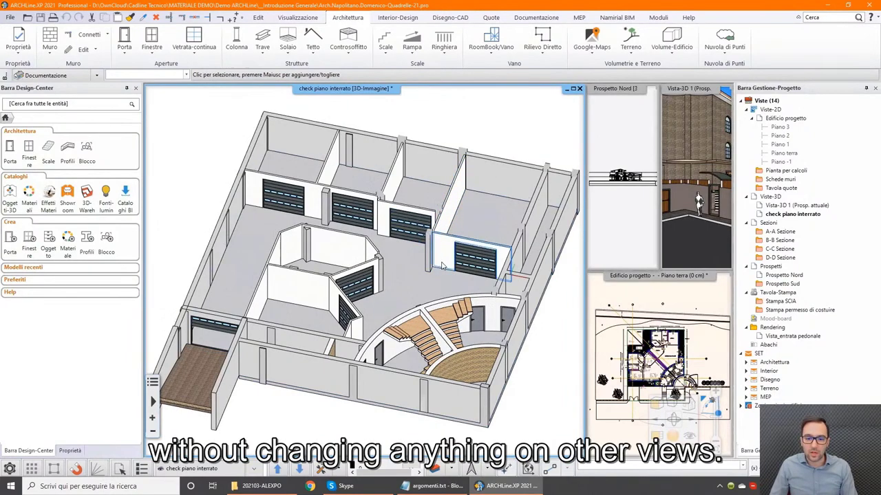
scroll(443, 265, "up", 5)
Step: Move the basement garage door to 100 cm from the wall's left end
left_click(348, 342)
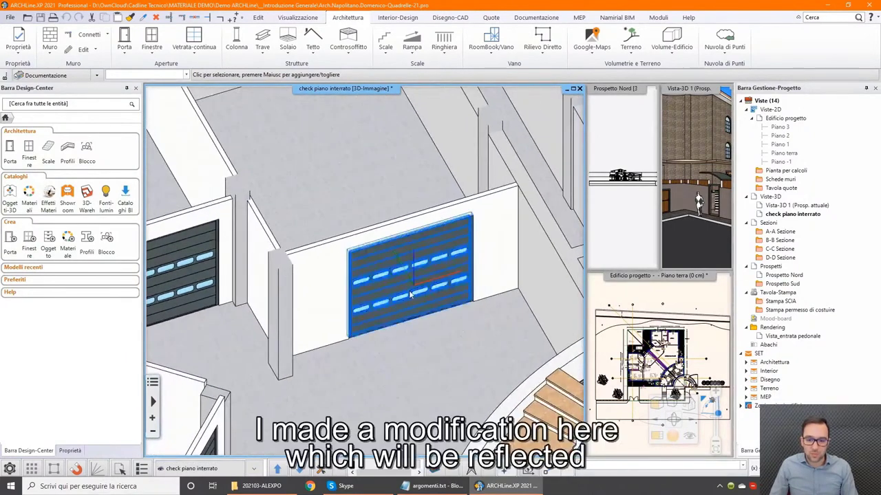
left_click(349, 342)
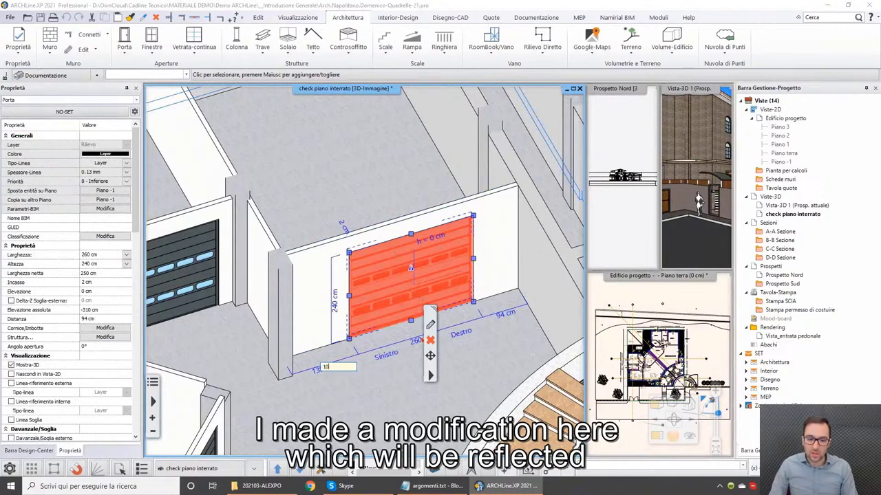
key("Escape")
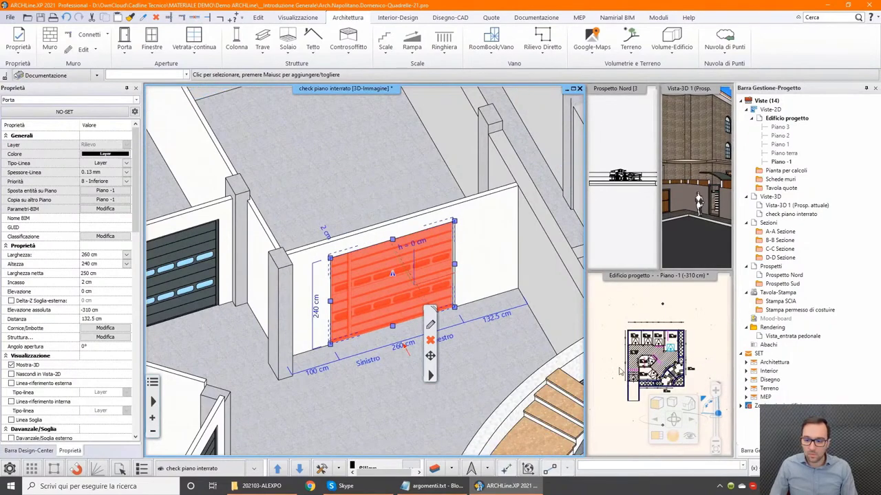
Step: Check the moved door on the Piano -1 plan, then bring Vista-3D 1 to the main view
left_click(621, 342)
scroll(647, 344, "up", 3)
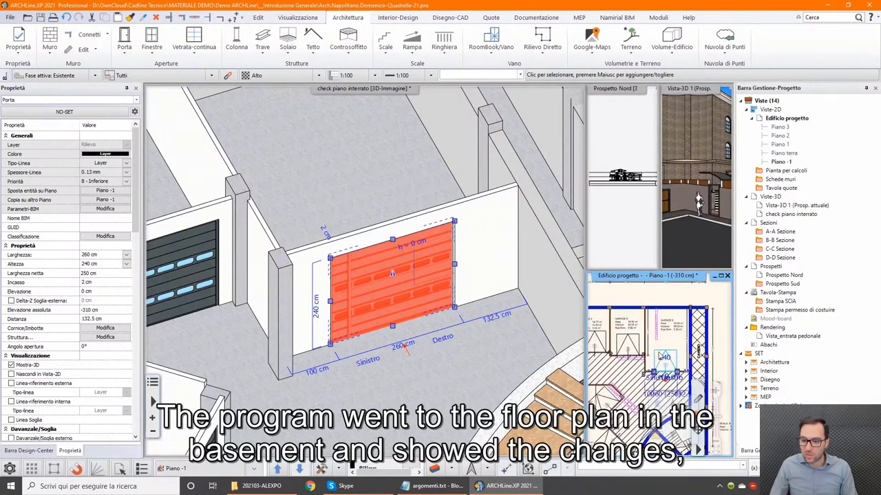
scroll(647, 337, "up", 3)
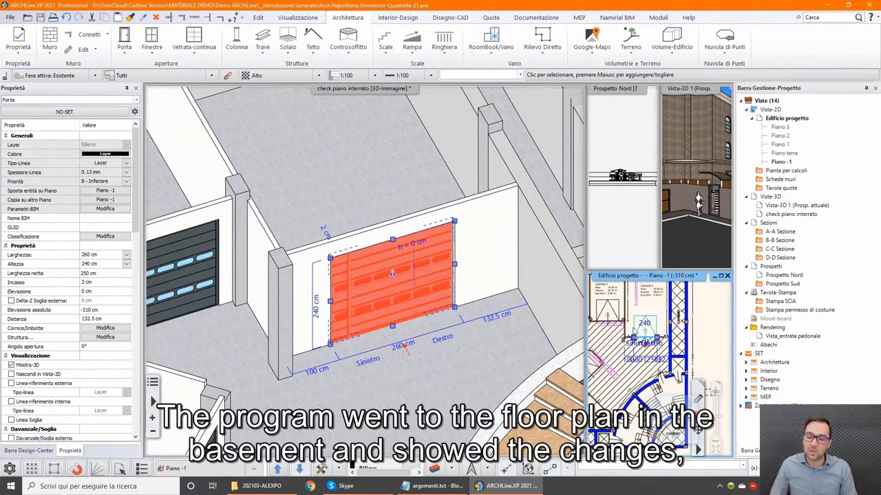
scroll(643, 332, "down", 5)
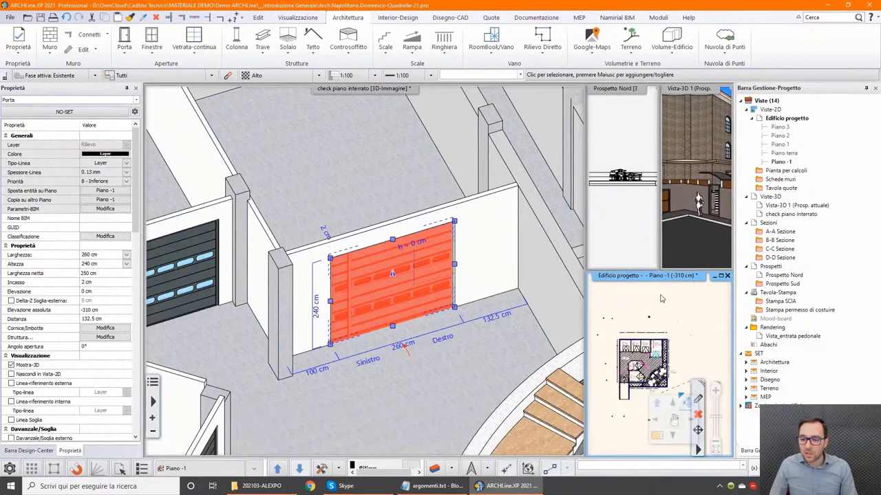
left_click(671, 293)
key("Escape")
left_click(683, 193)
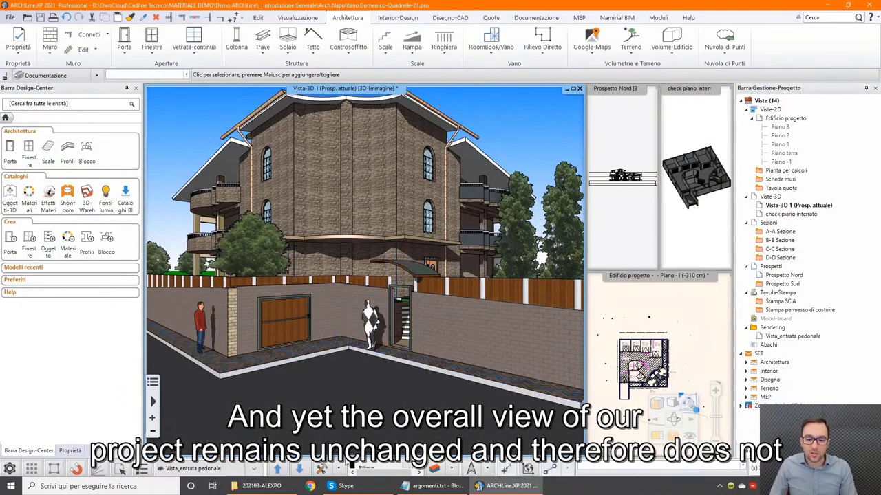
Step: Switch between the Vista_retro and Vista_entrata pedonale cameras, then regenerate the model with Genera-3D
left_click(300, 469)
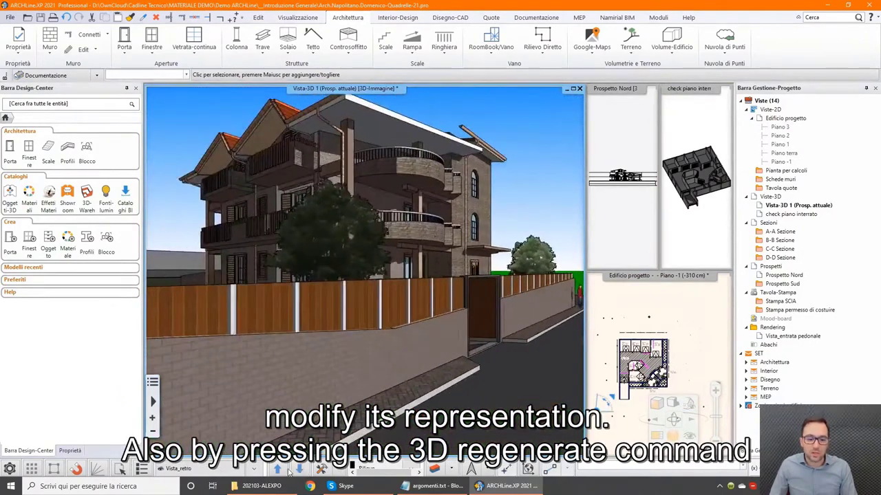
left_click(277, 470)
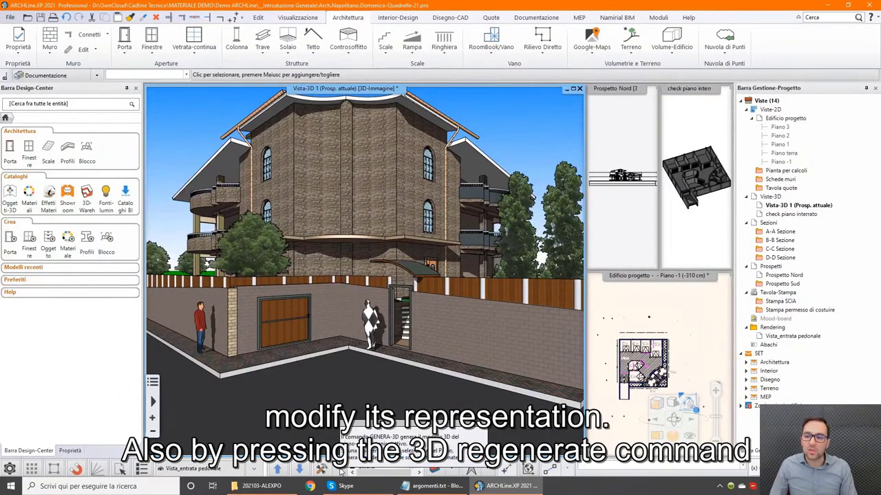
left_click(322, 469)
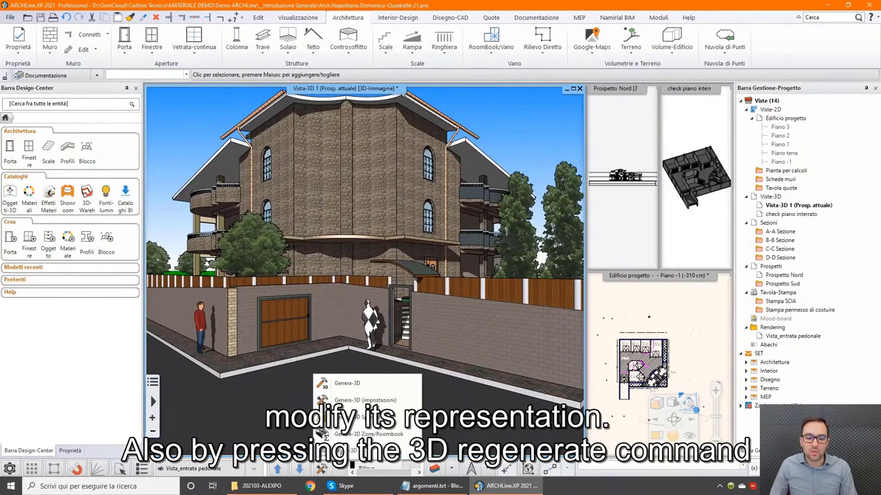
left_click(355, 387)
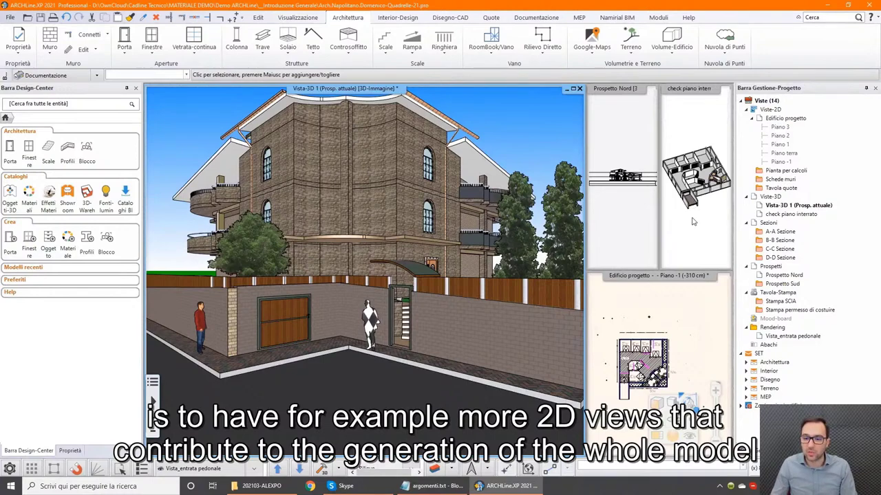
Step: Bring the Piano -1 plan forward and select Edificio progetto under Viste-2D in the project tree
left_click(647, 435)
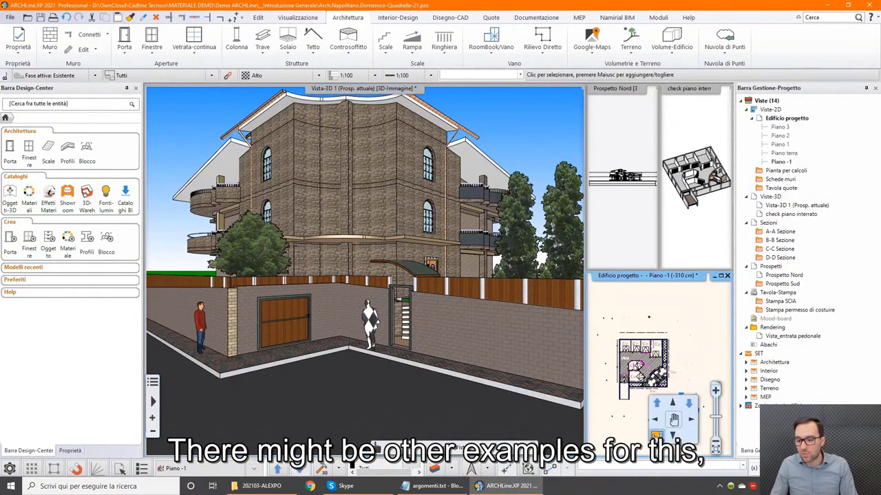
scroll(495, 344, "down", 3)
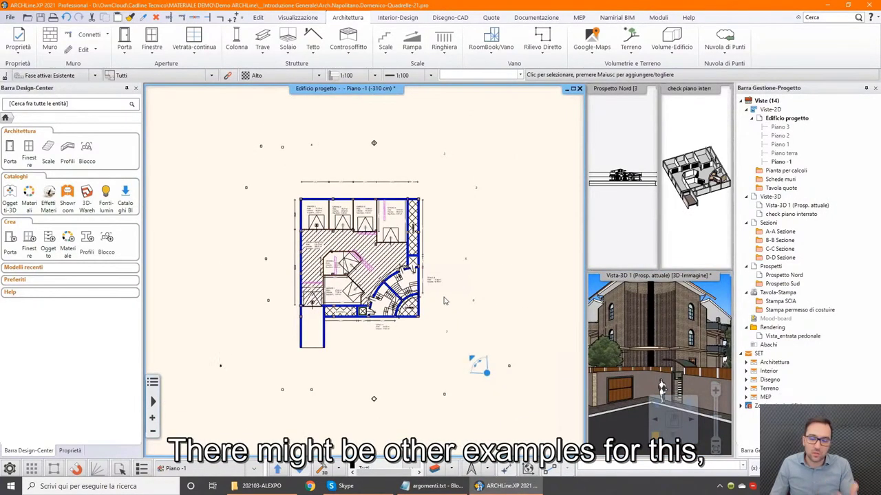
scroll(411, 290, "down", 2)
scroll(417, 290, "down", 2)
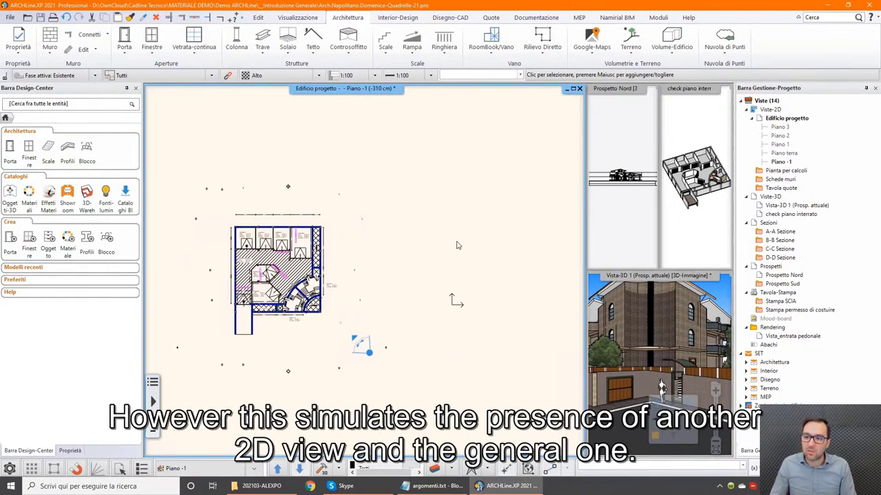
left_click(769, 110)
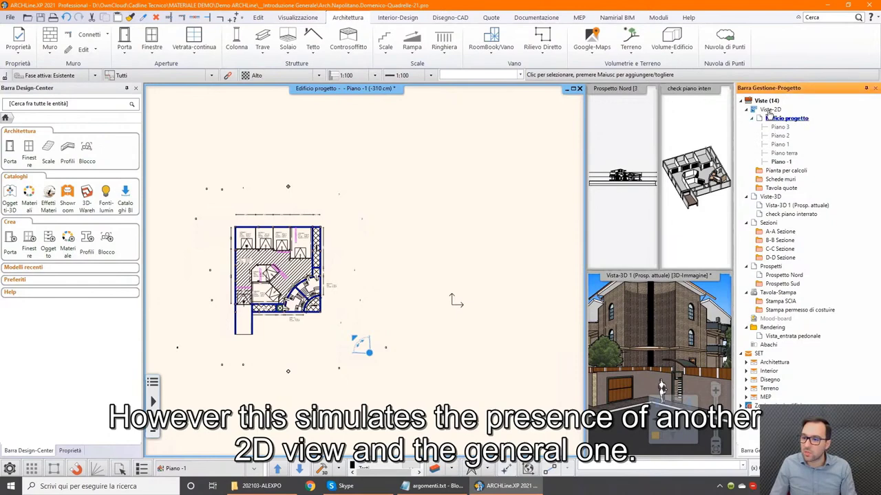
left_click(783, 119)
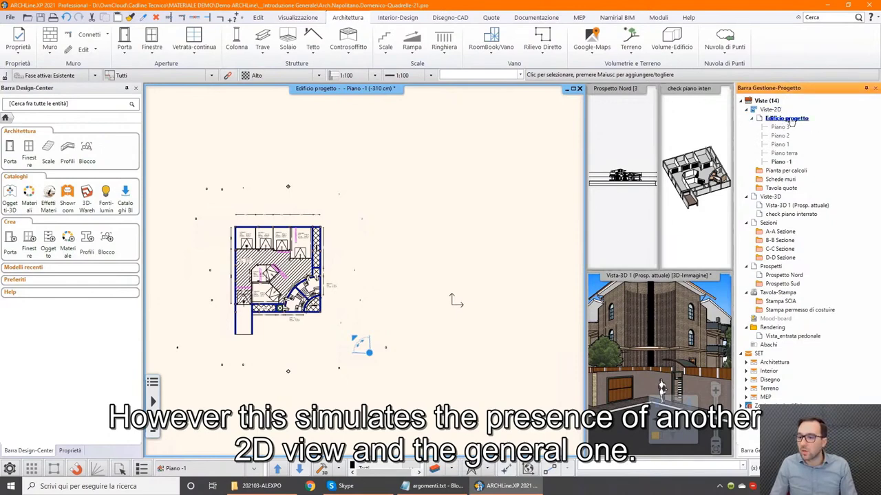
Step: Create a new 2D view named 'Parte 2' and pan its empty Piano Terra
right_click(769, 110)
left_click(798, 118)
type("Parte 2")
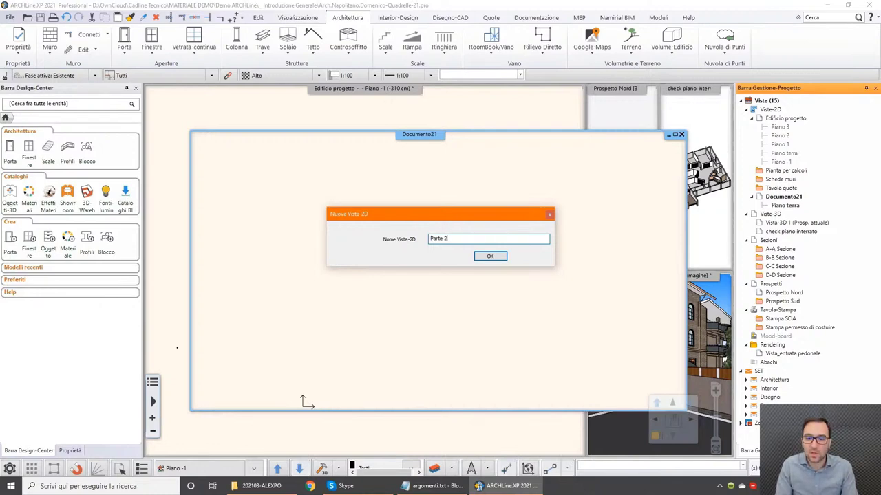
key("Return")
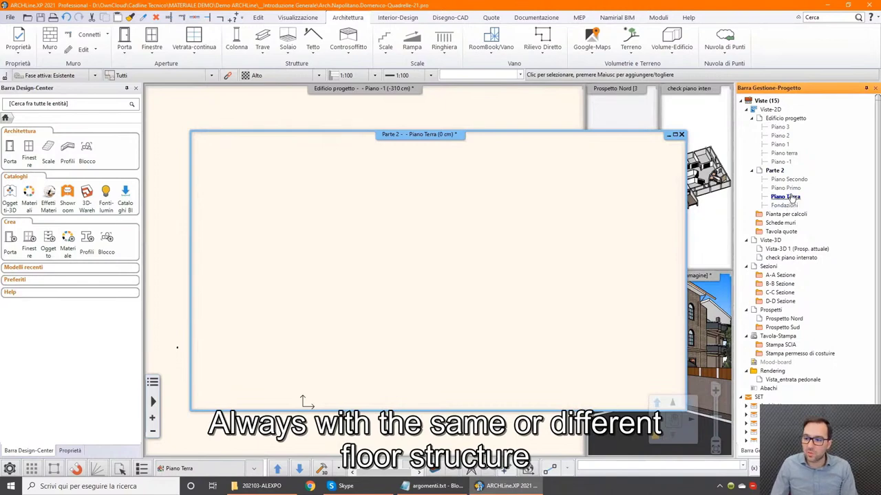
middle_click_drag(337, 237, 331, 178)
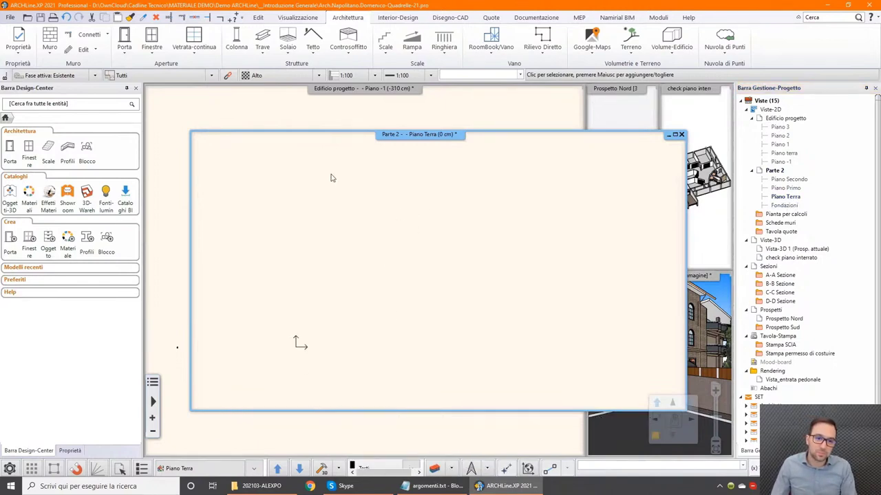
left_click(49, 39)
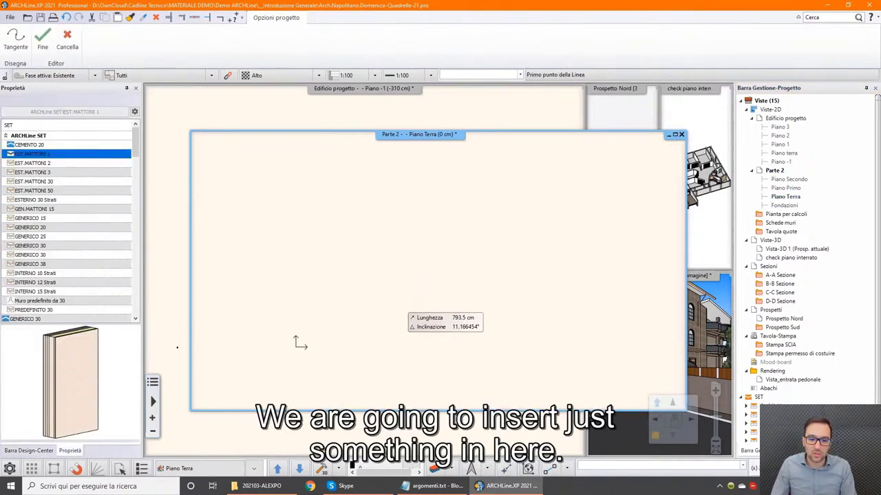
Step: Draw an L-shaped wall: a short vertical run joined to a 500 cm horizontal run
left_click(344, 275)
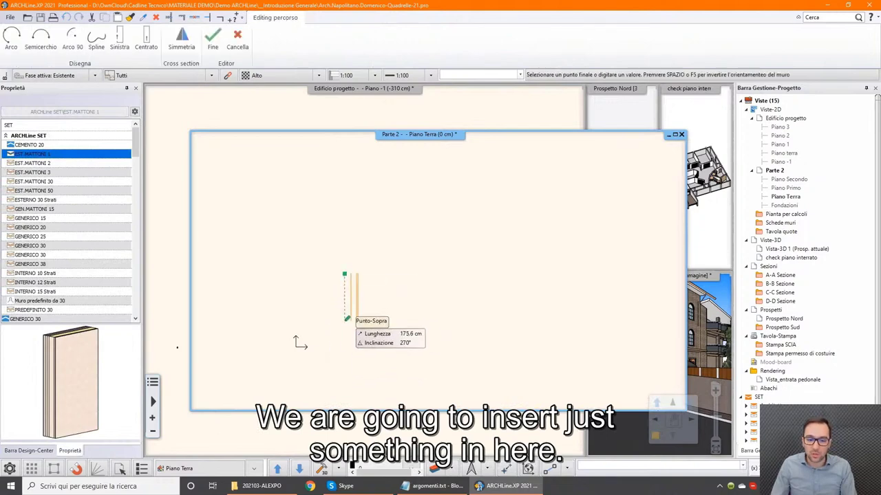
left_click(347, 342)
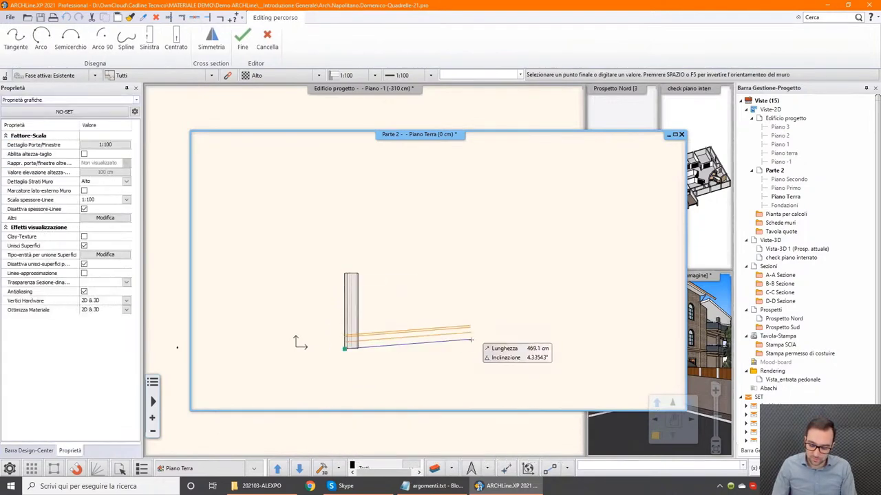
type("500")
key("Return")
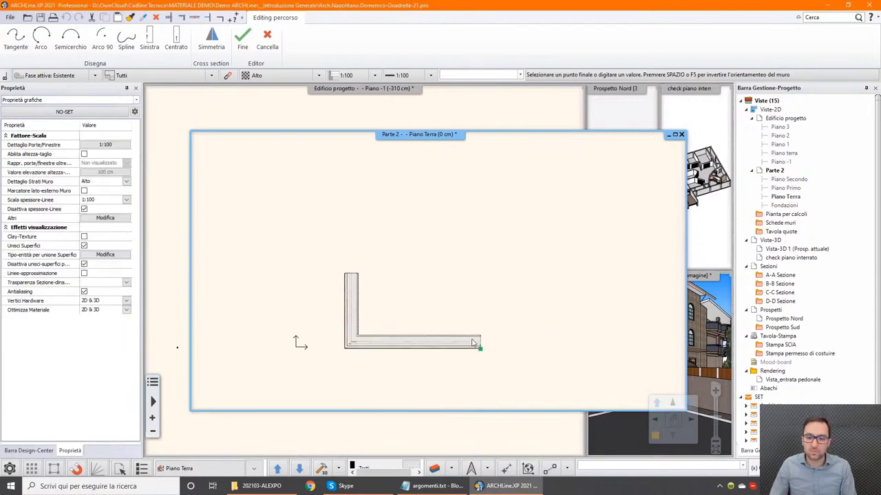
key("Escape")
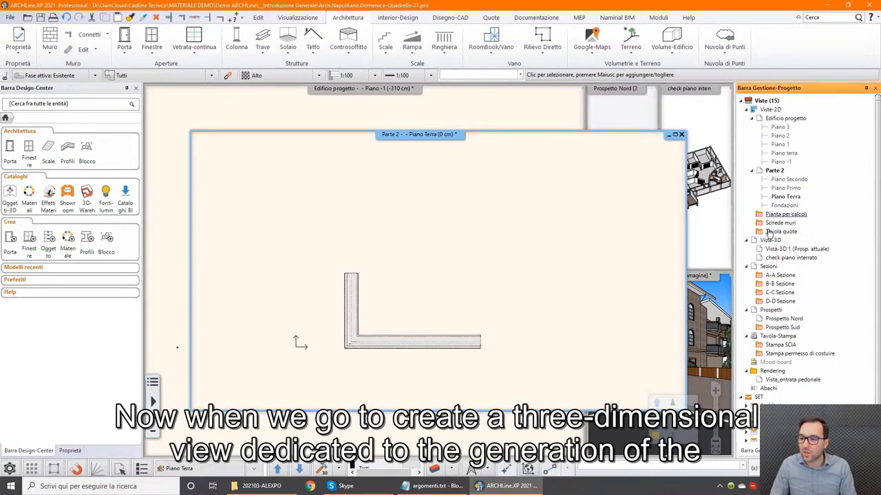
Step: Create a new axonometric 3D view, Viste-3D 3, from the Viste-3D group
right_click(769, 240)
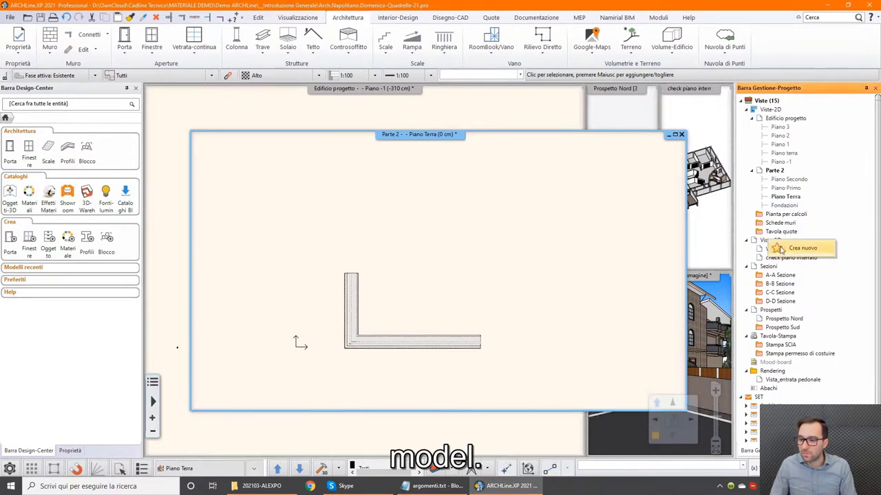
left_click(778, 248)
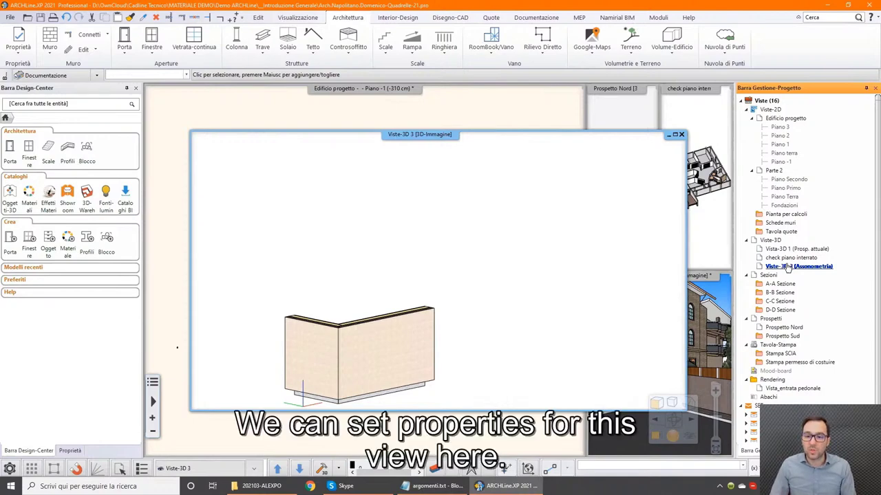
Step: Set Viste-3D 3's LOG visible floors to user-selected Piano terra and Piano -1, and regenerate
right_click(788, 267)
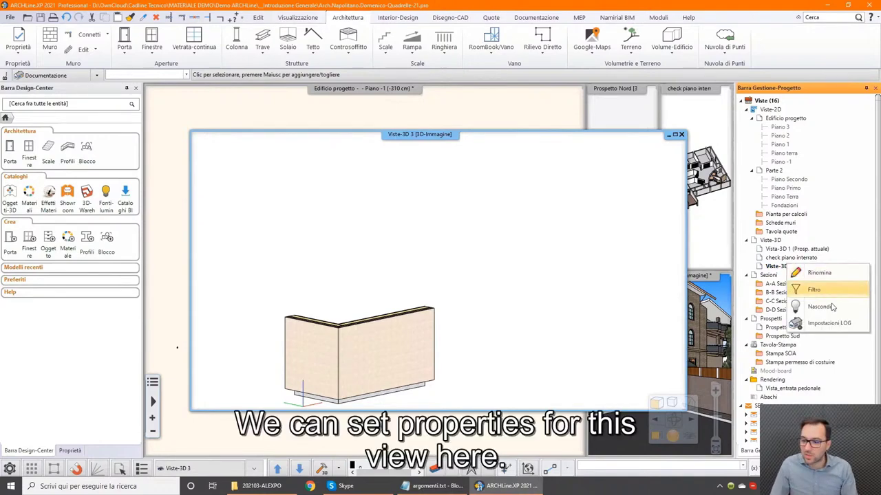
left_click(821, 324)
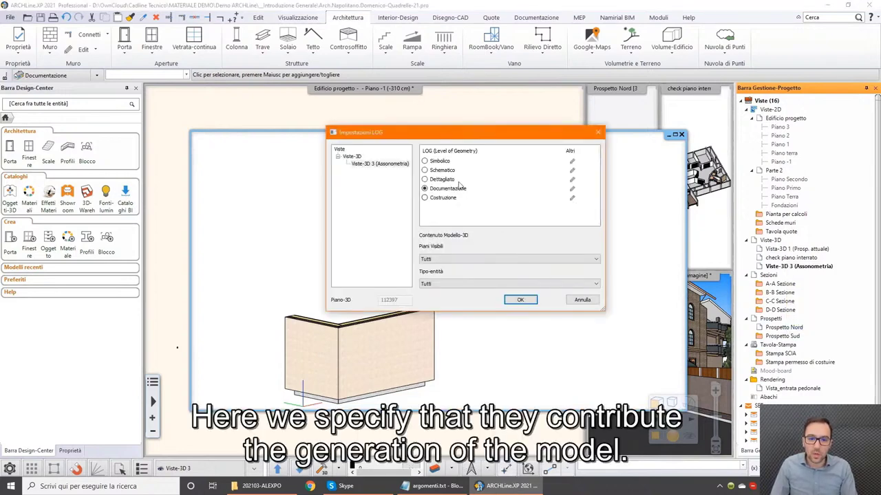
left_click(434, 260)
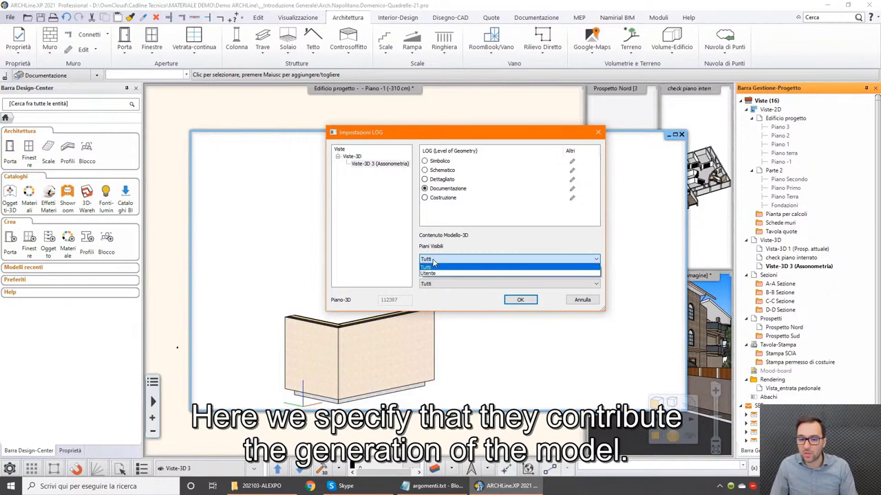
left_click(433, 274)
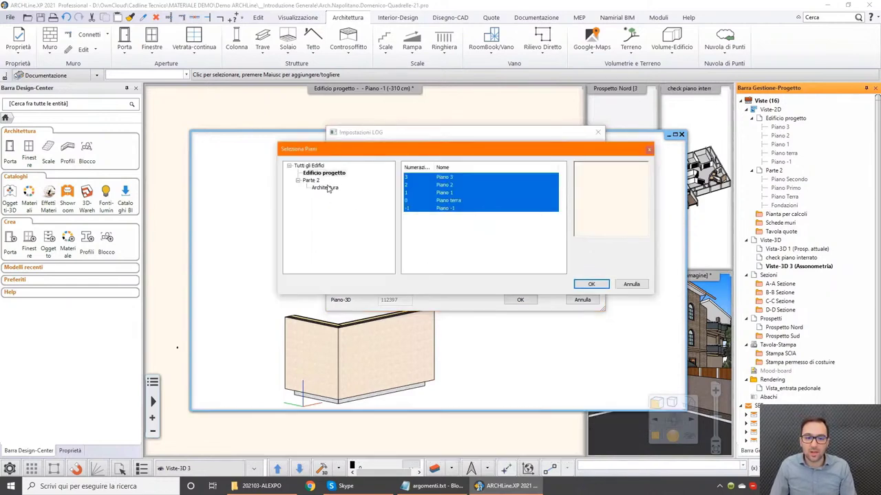
left_click(328, 188)
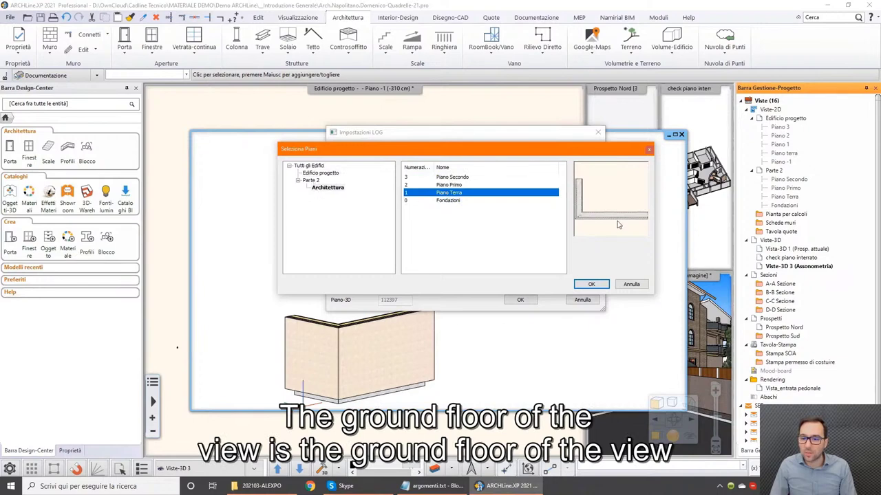
left_click(328, 174)
left_click(453, 204)
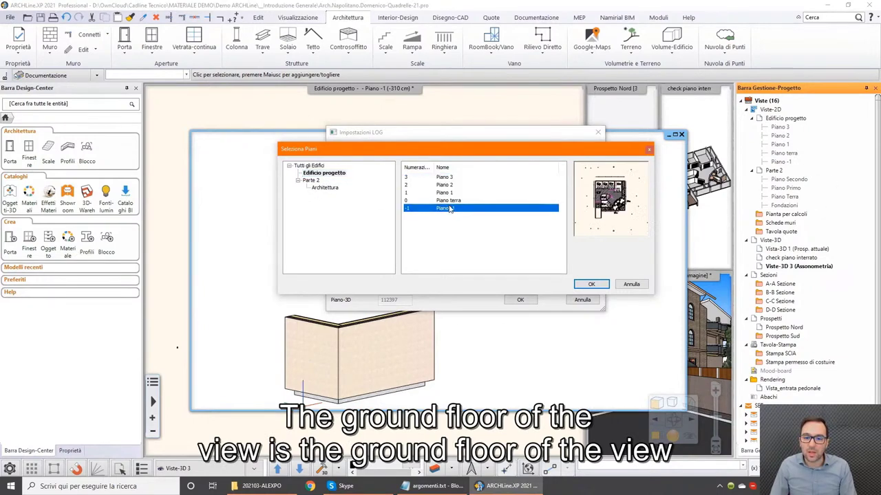
left_click(465, 208, "shift")
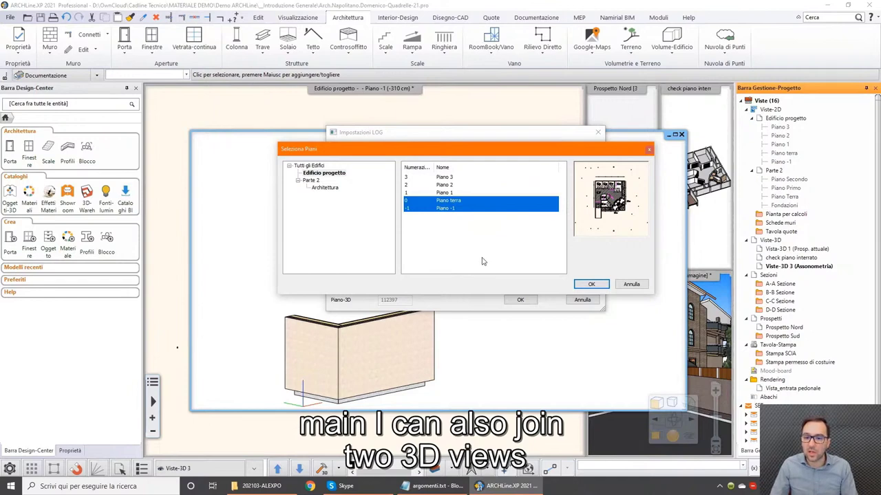
left_click(589, 284)
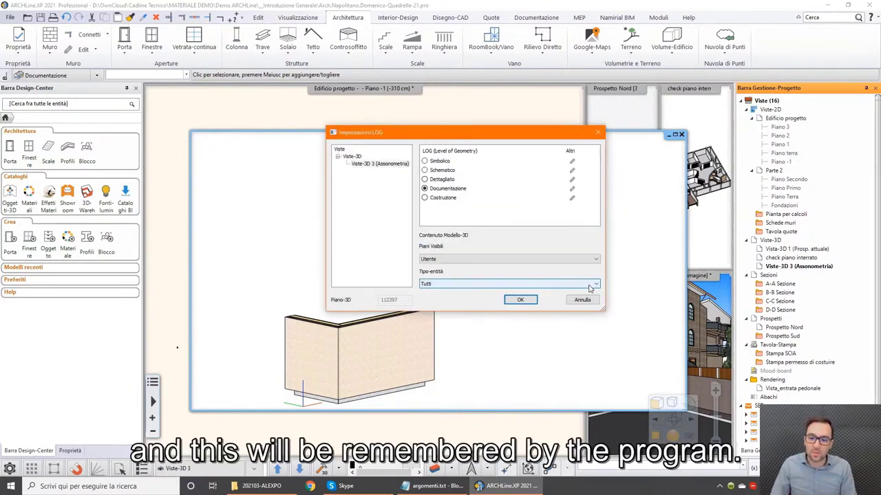
left_click(521, 300)
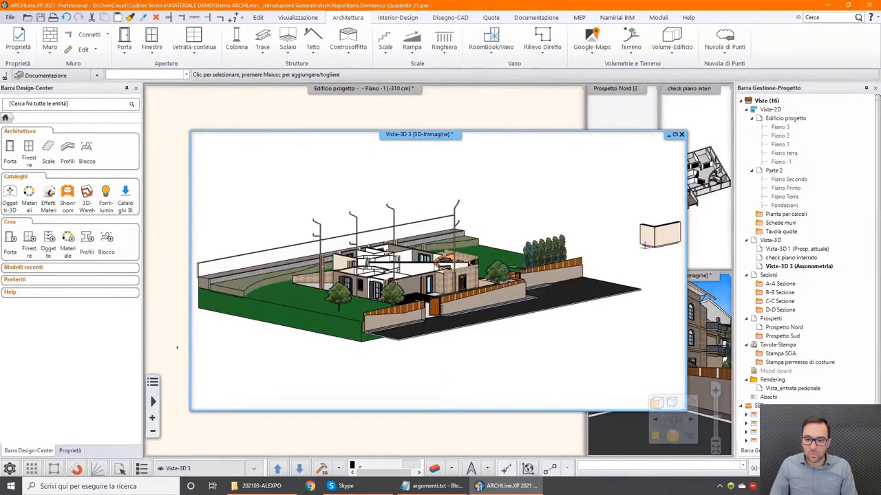
Step: Tile the views with the Piano -1 floor plan in the main slot, then minimize ARCHLine
middle_click_drag(512, 301, 475, 289)
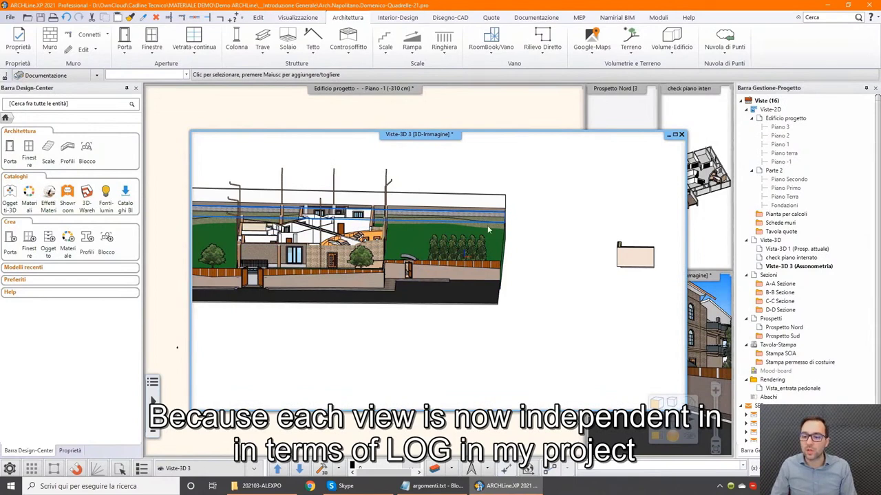
left_click(652, 439)
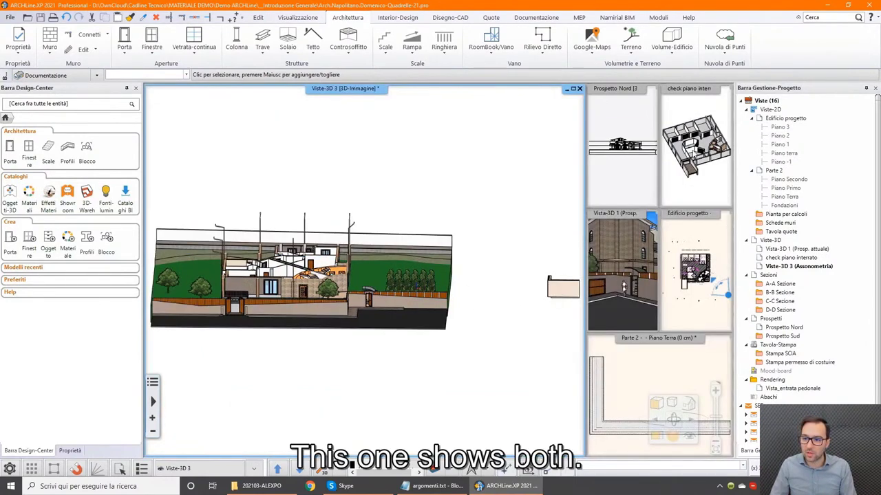
left_click(706, 156)
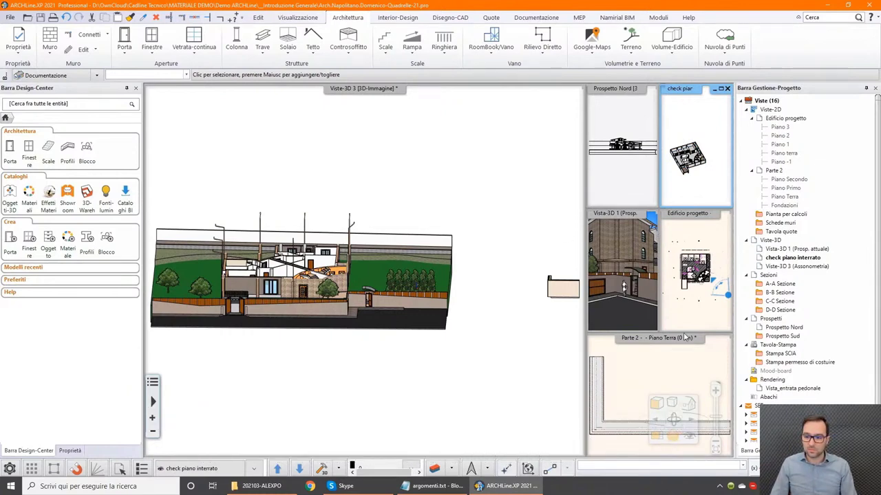
double_click(688, 249)
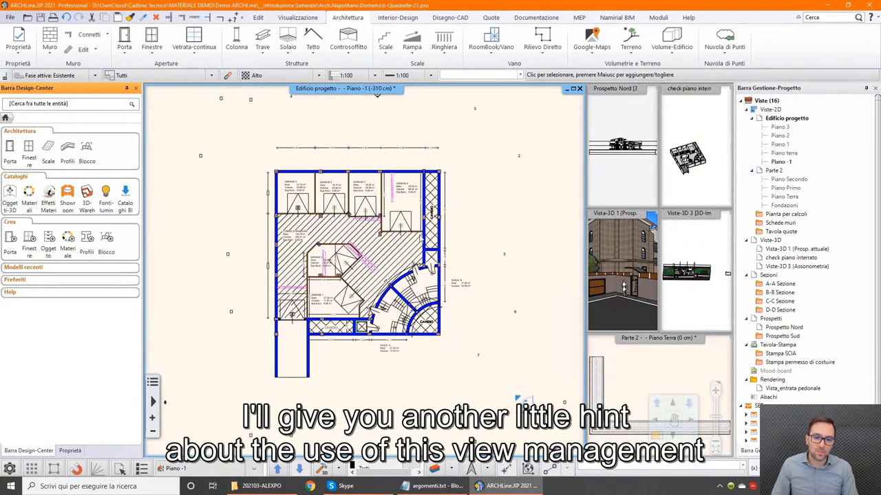
middle_click_drag(410, 230, 406, 224)
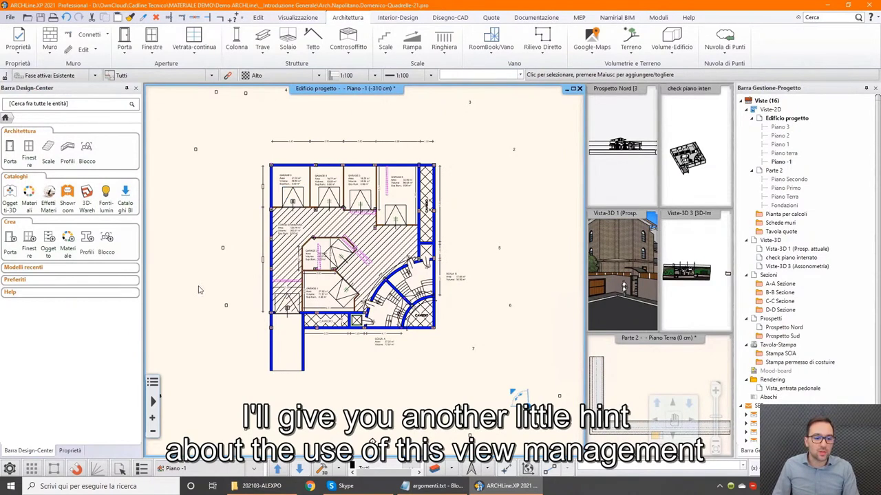
left_click(828, 6)
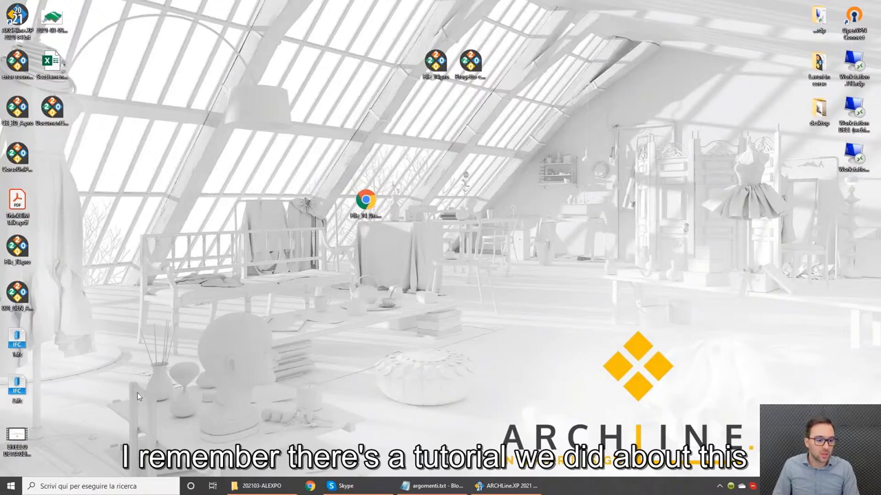
double_click(17, 438)
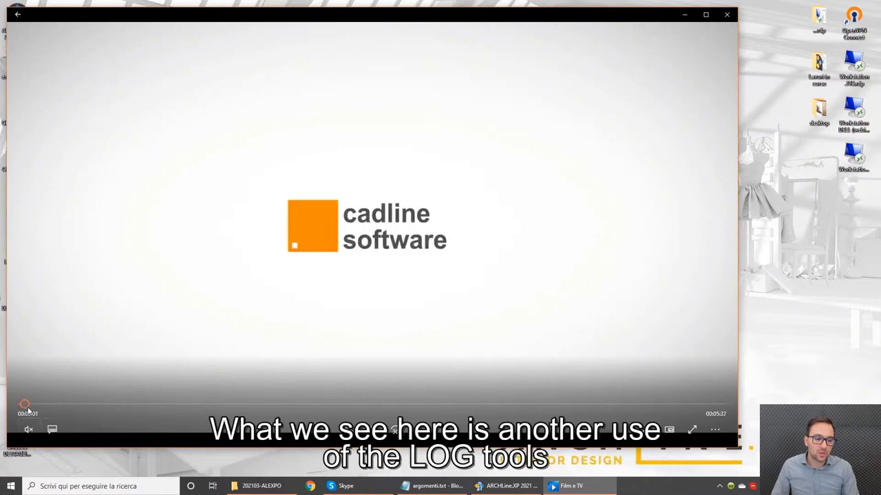
left_click_drag(135, 406, 201, 408)
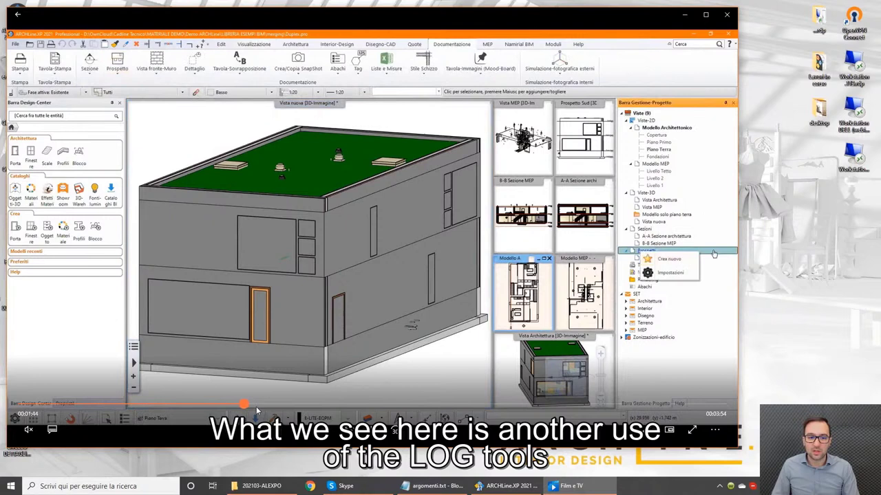
left_click_drag(201, 407, 278, 409)
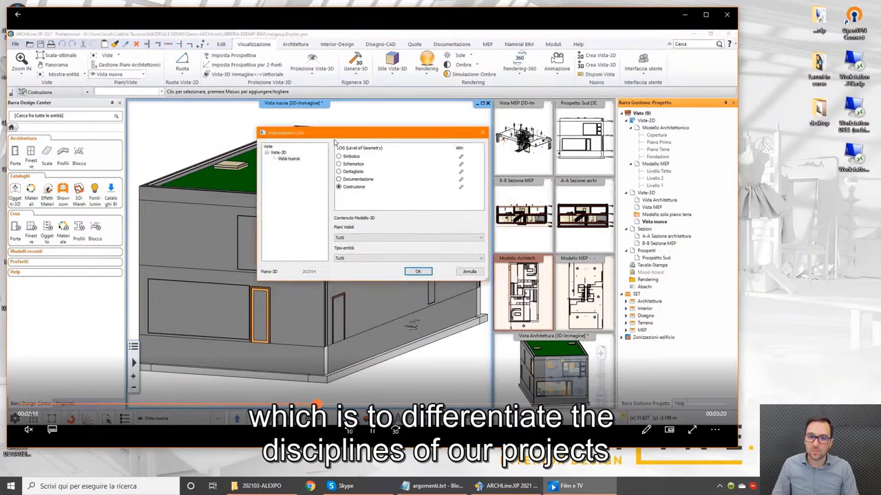
left_click_drag(300, 407, 377, 410)
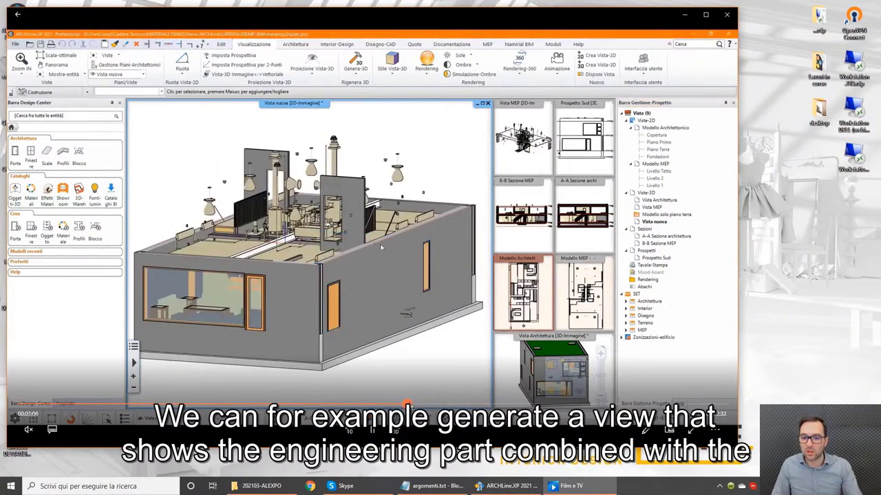
left_click_drag(409, 403, 444, 402)
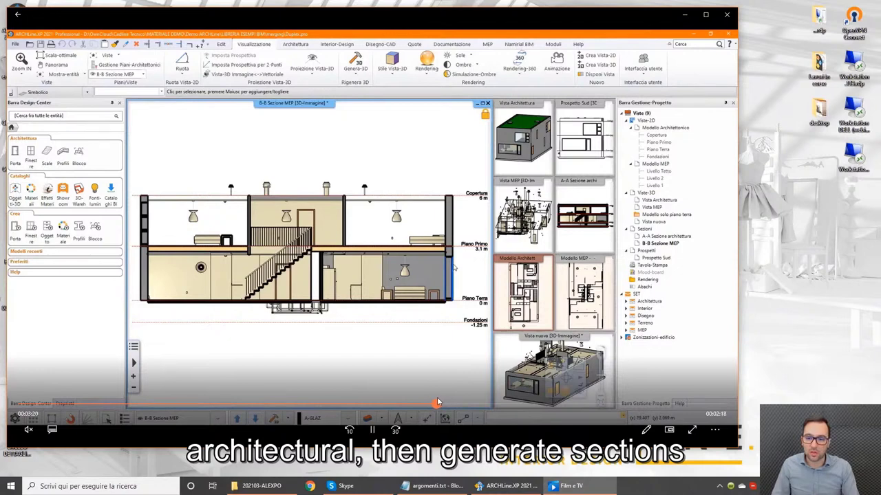
left_click_drag(435, 397, 448, 396)
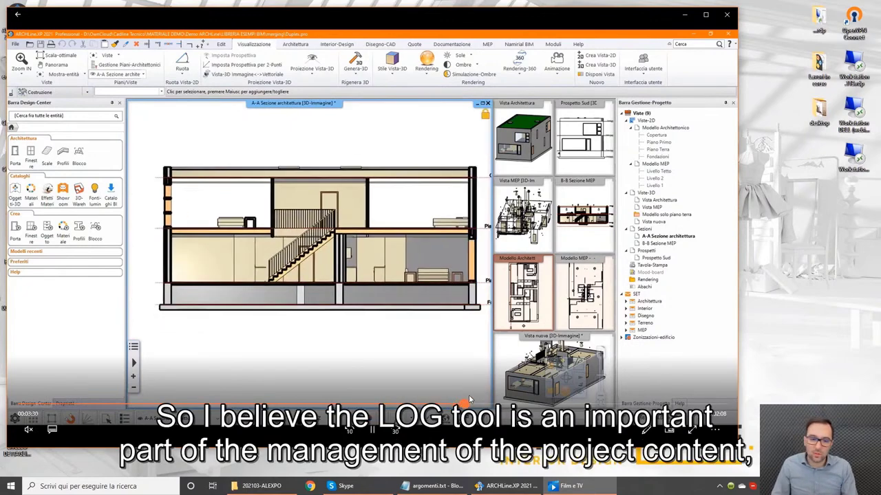
left_click(472, 398)
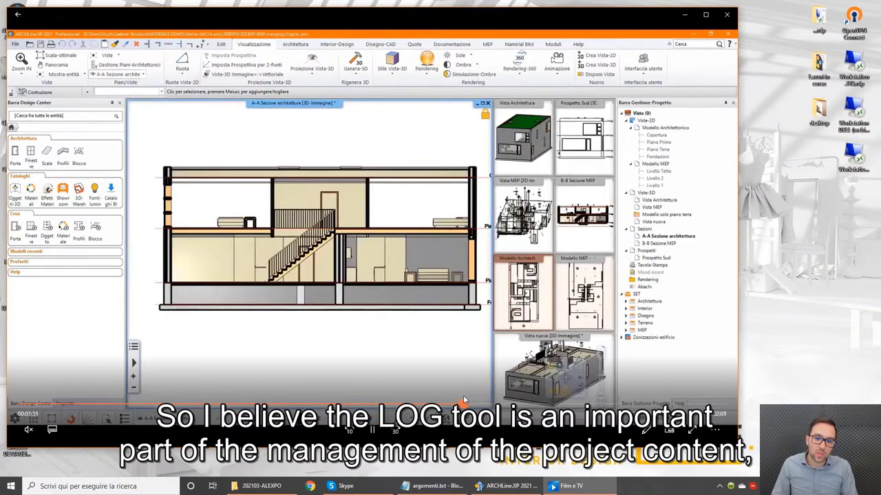
left_click(461, 401)
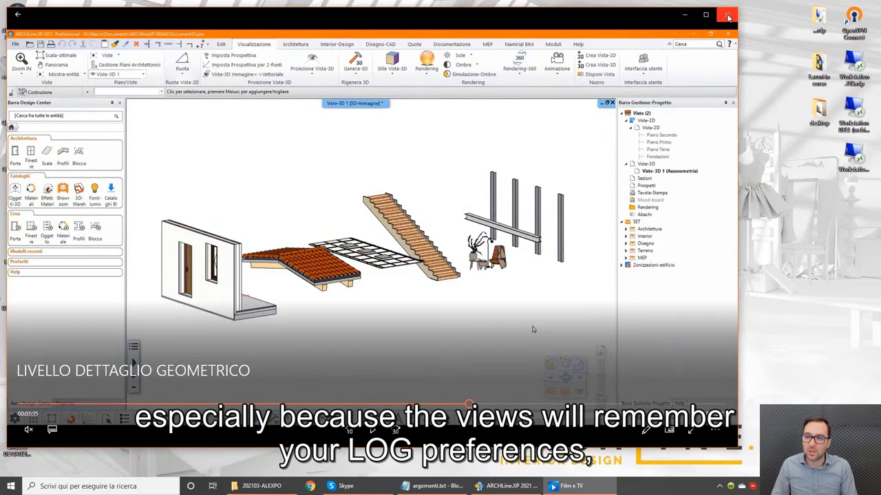
left_click(728, 15)
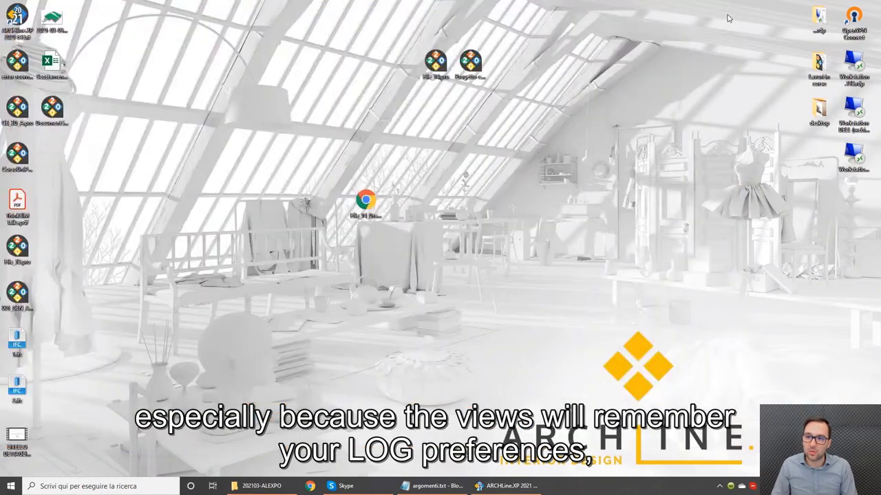
left_click(513, 486)
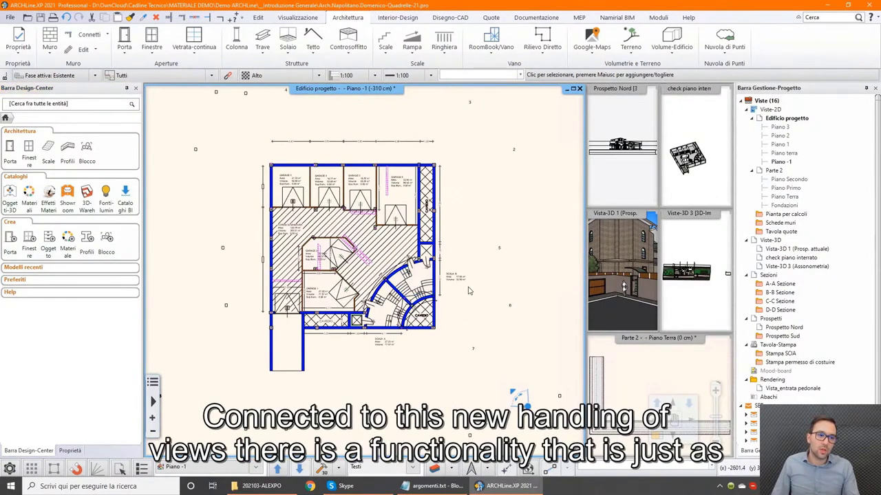
scroll(416, 248, "up", 2)
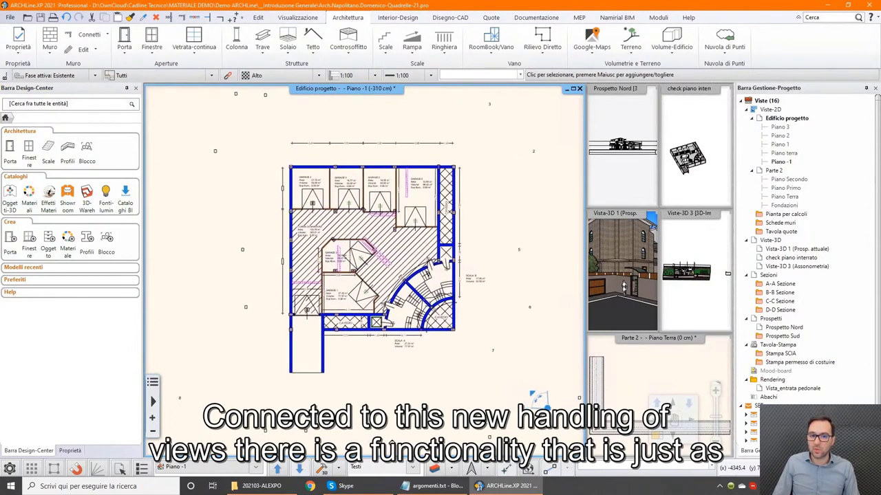
scroll(416, 249, "up", 2)
scroll(416, 249, "down", 1)
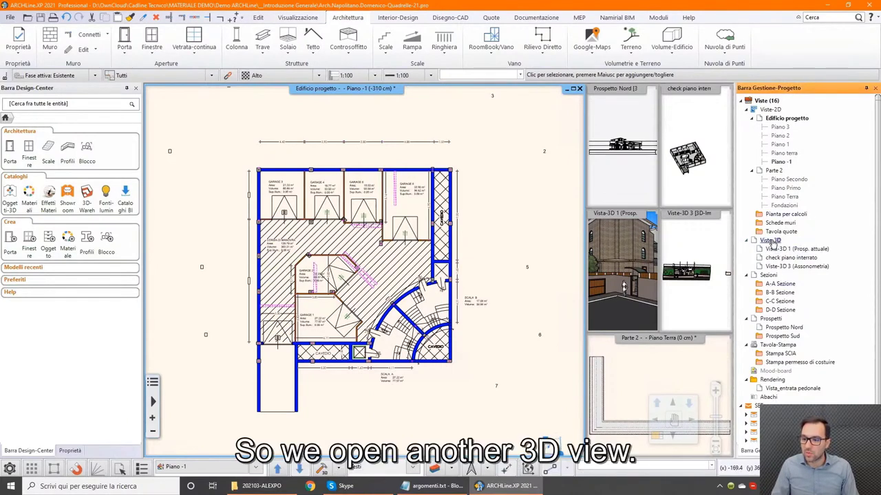
Step: Create a new axonometric 3D view, Viste-3D 4
right_click(771, 241)
left_click(787, 249)
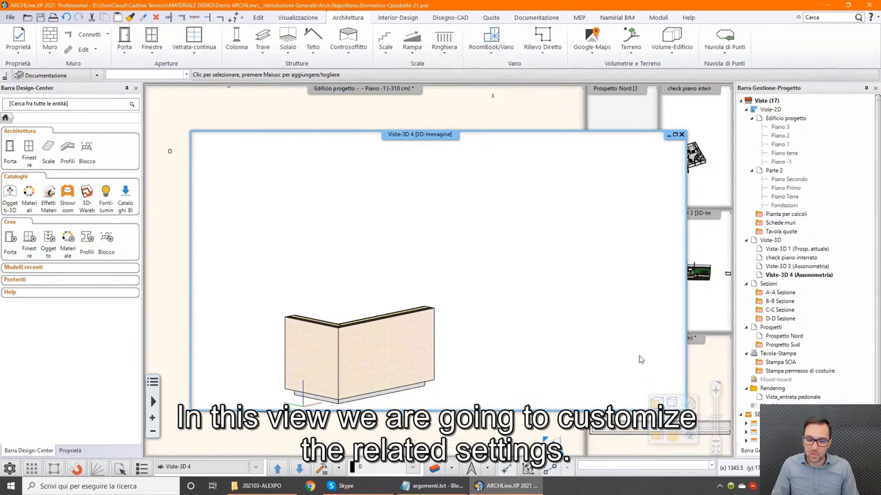
left_click(788, 276)
Step: Set Viste-3D 4's LOG to Schematico with visible floors limited to Edificio progetto's floors
right_click(789, 276)
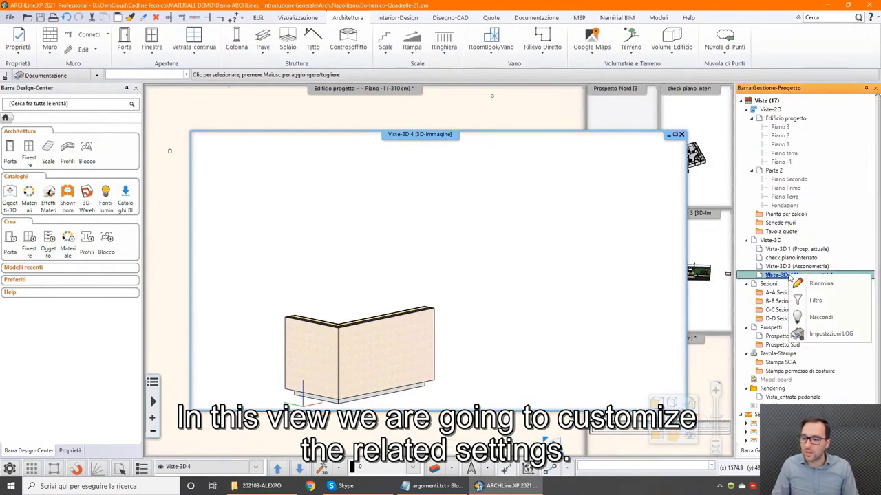
left_click(813, 335)
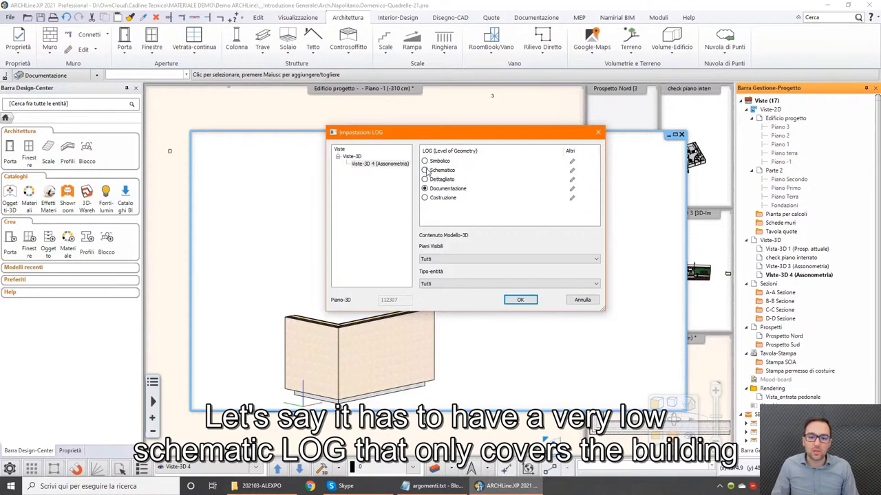
left_click(424, 170)
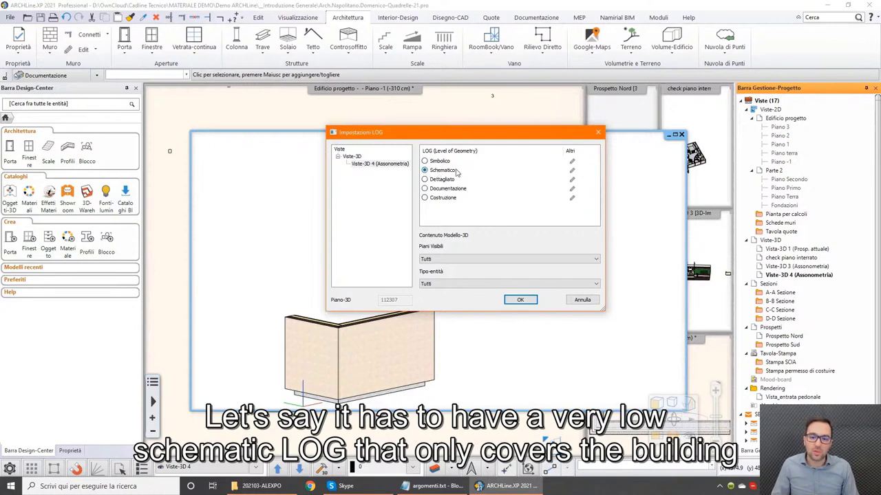
left_click(446, 260)
left_click(435, 273)
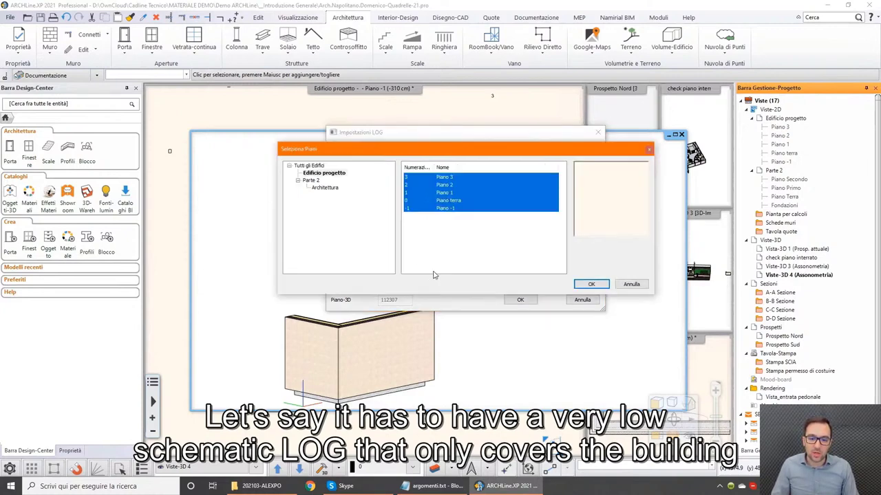
left_click(326, 188)
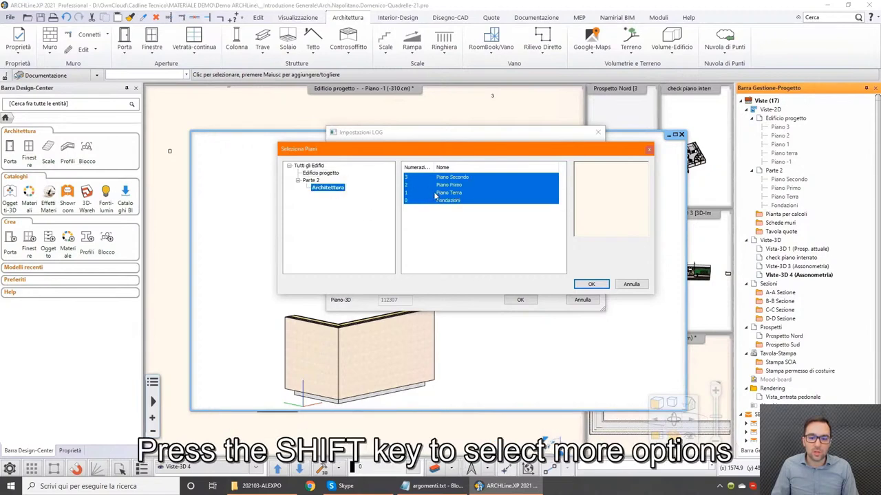
left_click(456, 200)
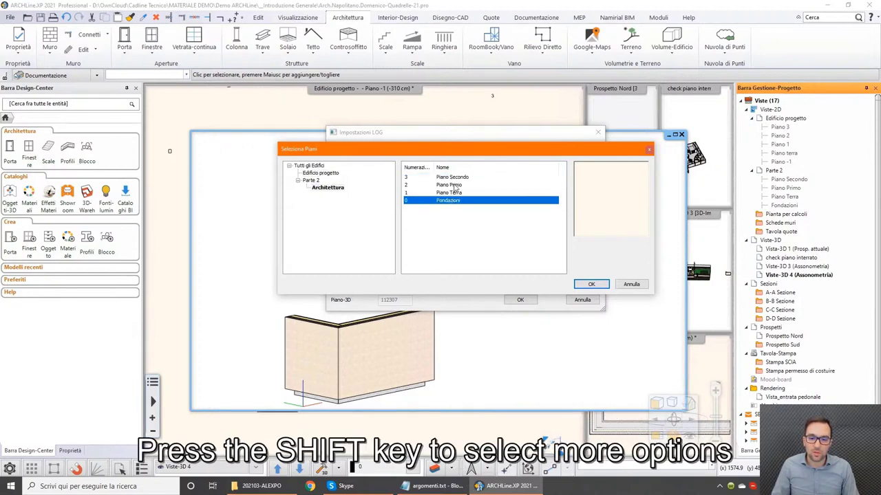
left_click(471, 220)
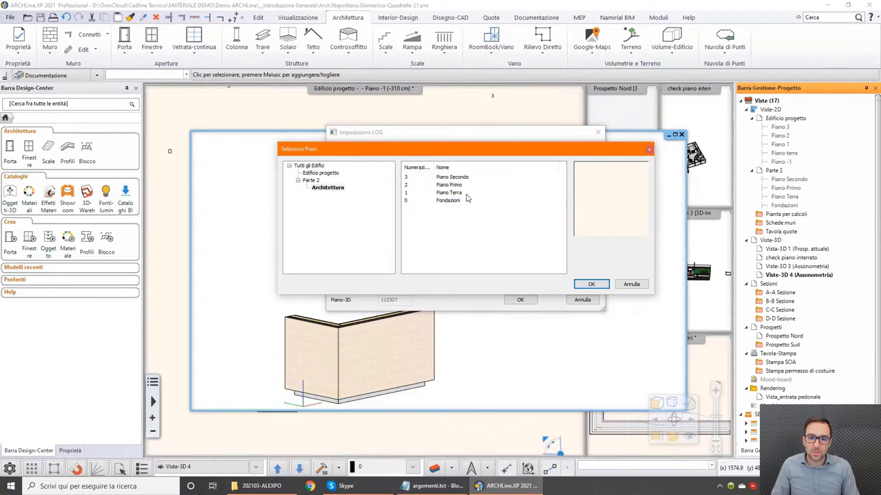
left_click(323, 174)
left_click(591, 284)
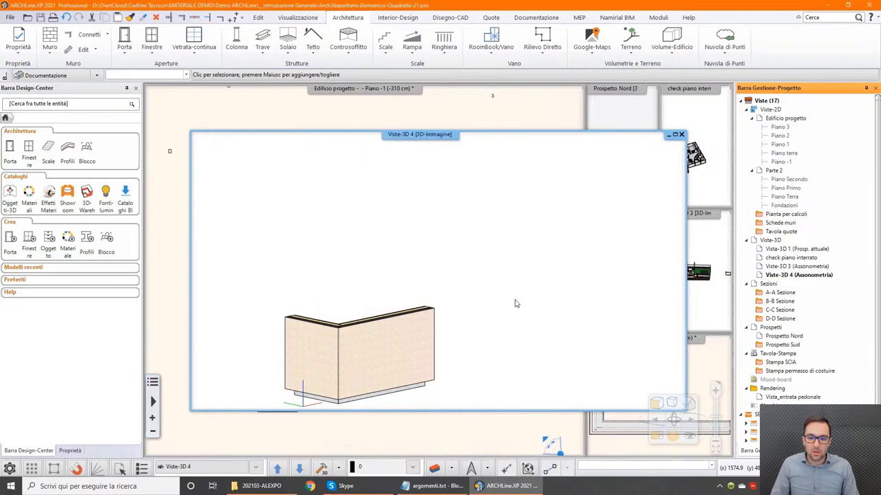
left_click(518, 301)
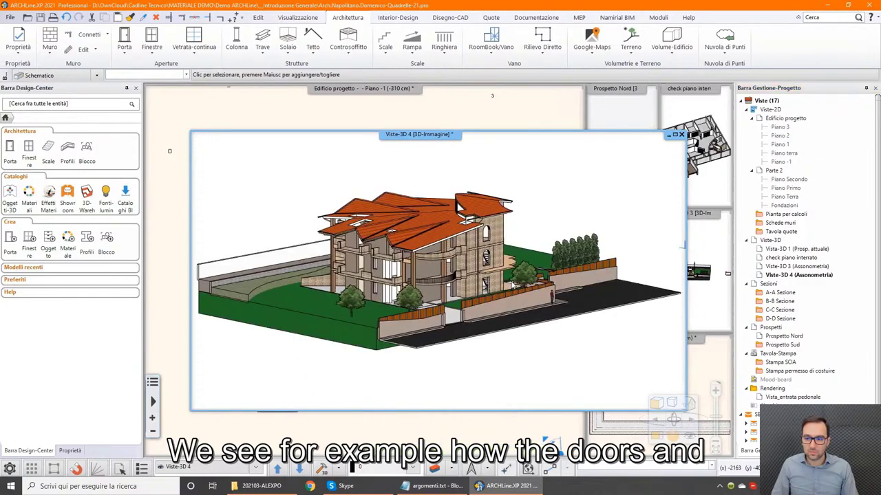
Step: Zoom and orbit the schematic building in Viste-3D 4, then dock it into the main area
scroll(448, 255, "up", 5)
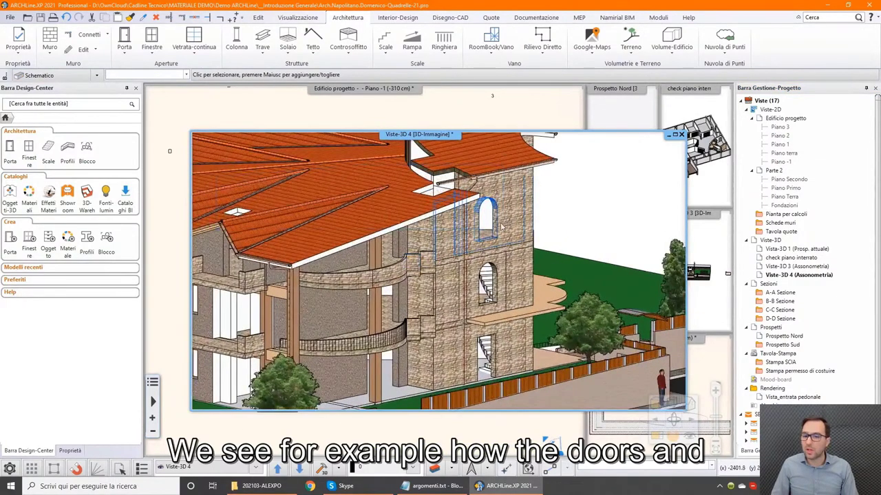
mouse_move(447, 255)
middle_mouse_down()
mouse_move(405, 248)
mouse_move(547, 312)
mouse_move(481, 303)
middle_mouse_up()
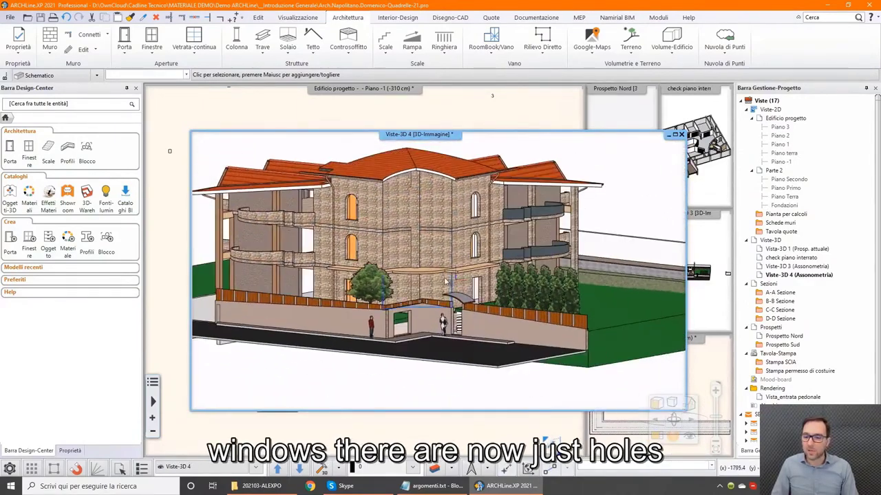
scroll(445, 281, "up", 3)
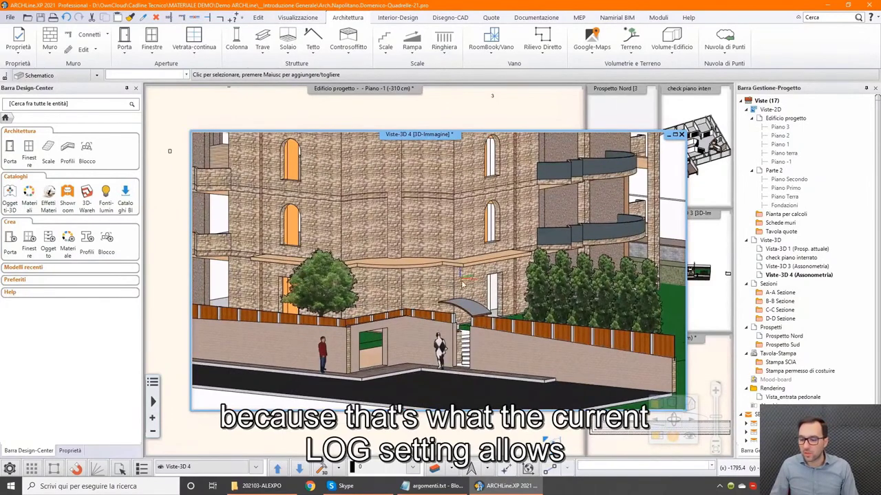
mouse_move(673, 413)
left_click(655, 437)
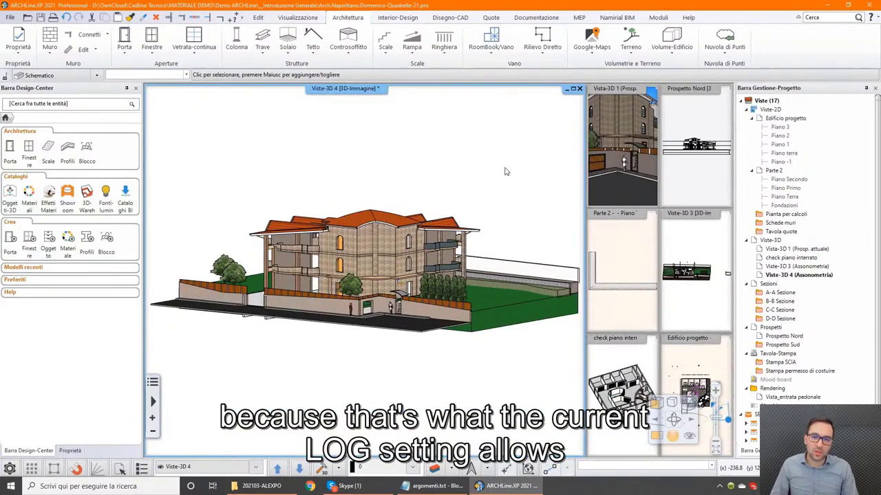
Step: Open the global LOG settings under Genera-3D and widen the table's LOG column
left_click(300, 21)
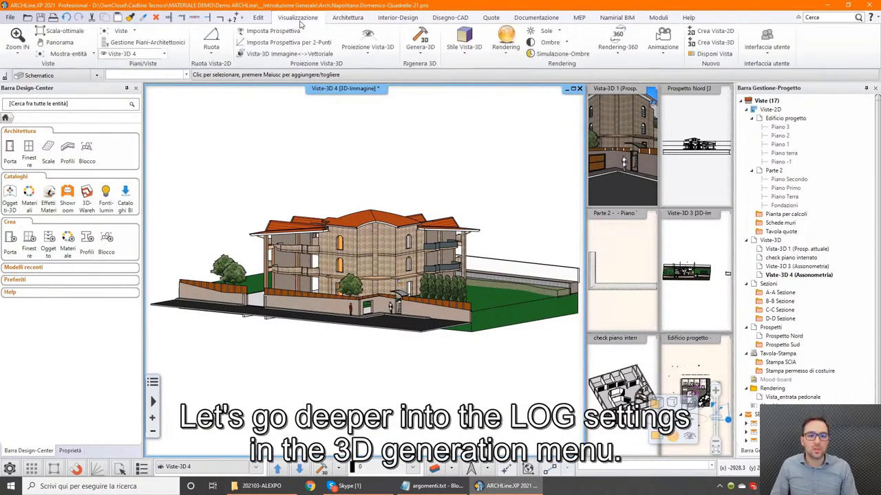
left_click(423, 57)
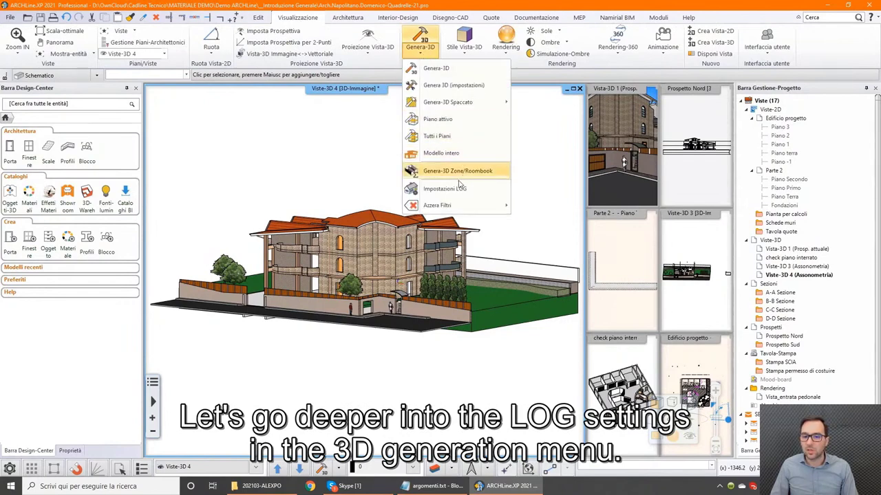
left_click(426, 190)
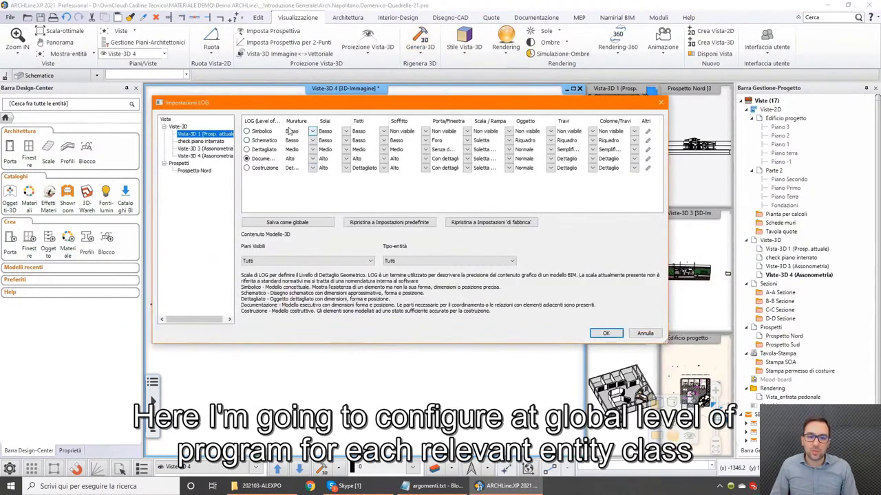
left_click_drag(283, 121, 351, 121)
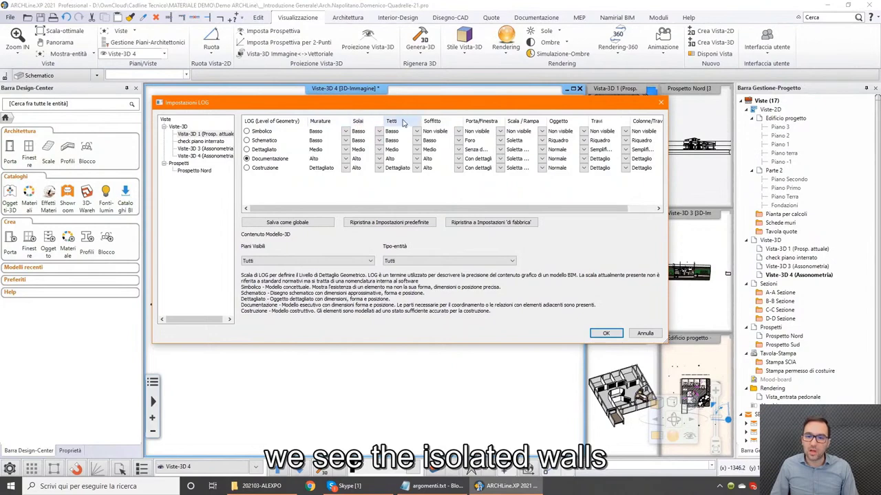
left_click_drag(566, 210, 548, 213)
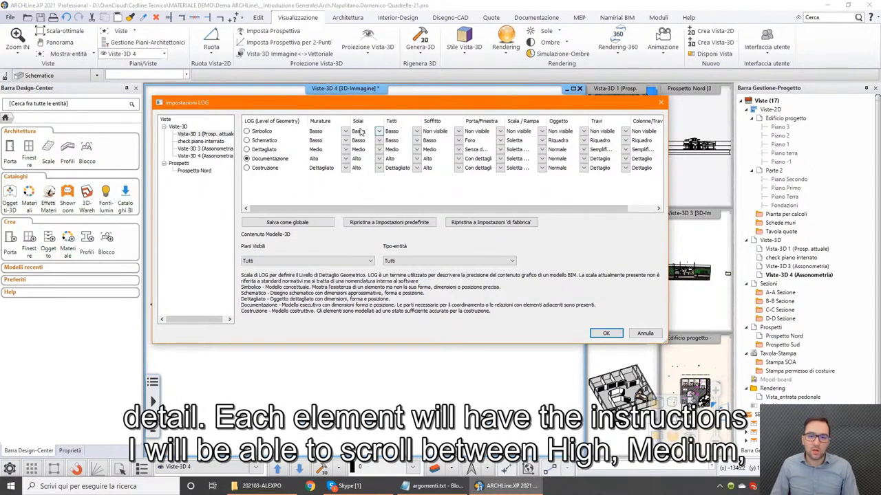
Step: Review wall, door/window, stair/ramp and beam detail options, keeping Basso and Non visibile, then cancel
left_click(346, 132)
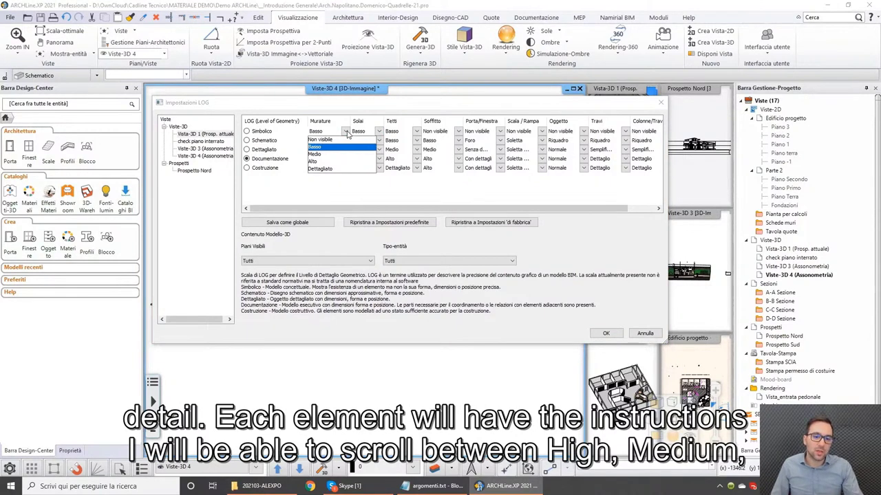
left_click(347, 133)
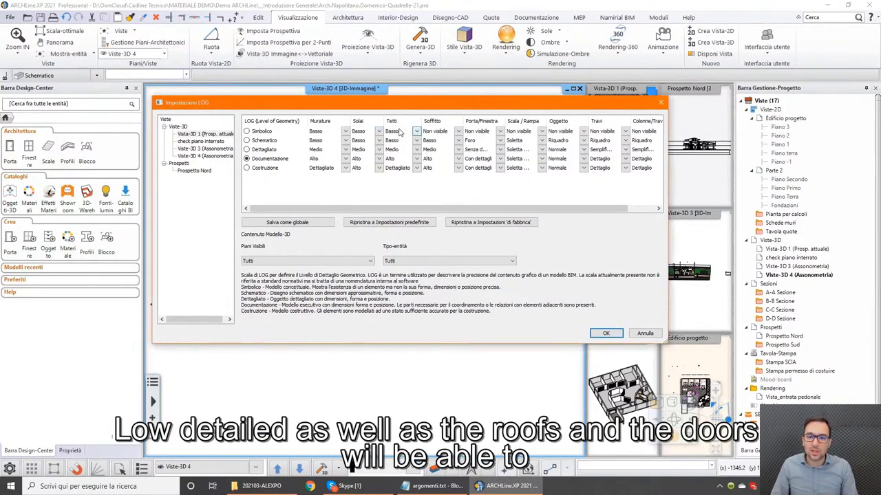
left_click(500, 132)
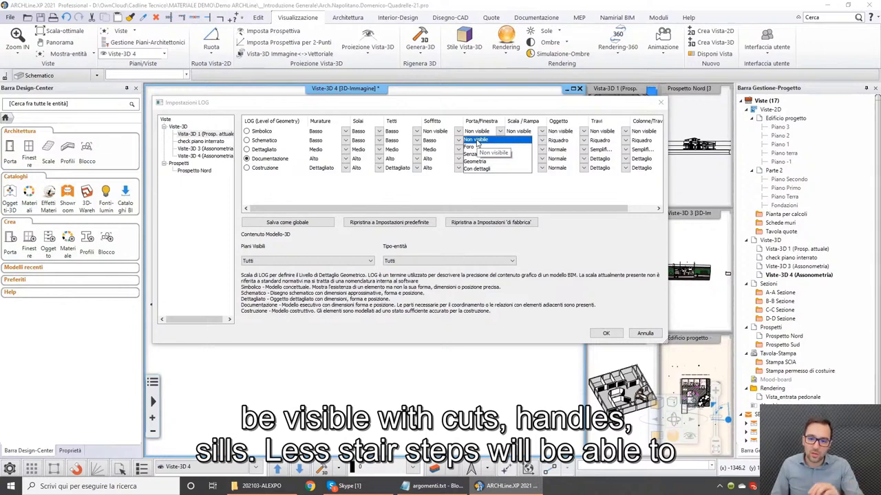
left_click(477, 140)
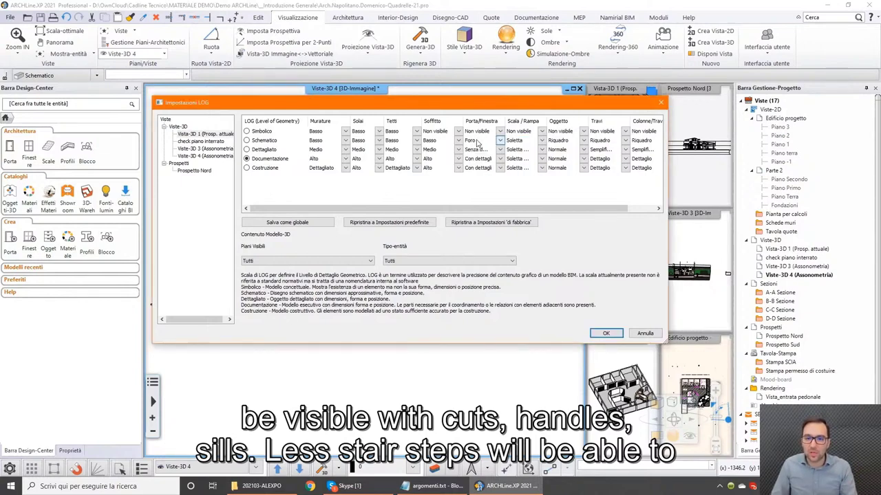
left_click(542, 132)
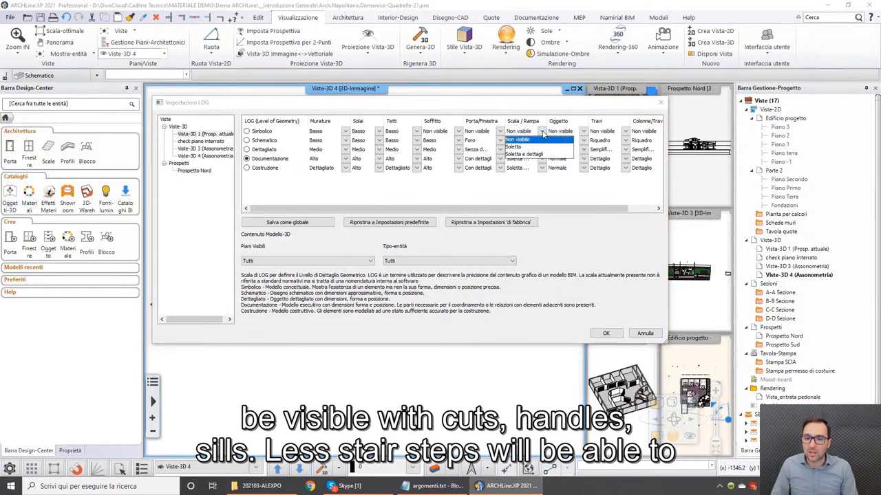
left_click(524, 141)
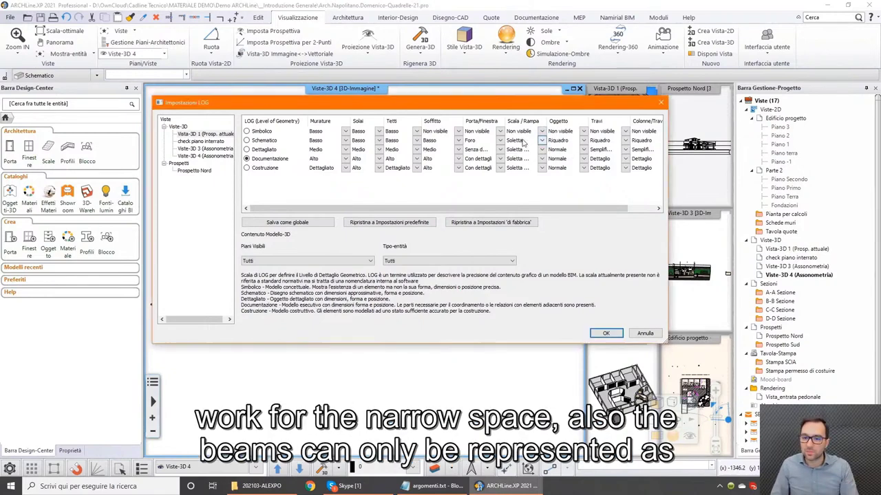
left_click(625, 132)
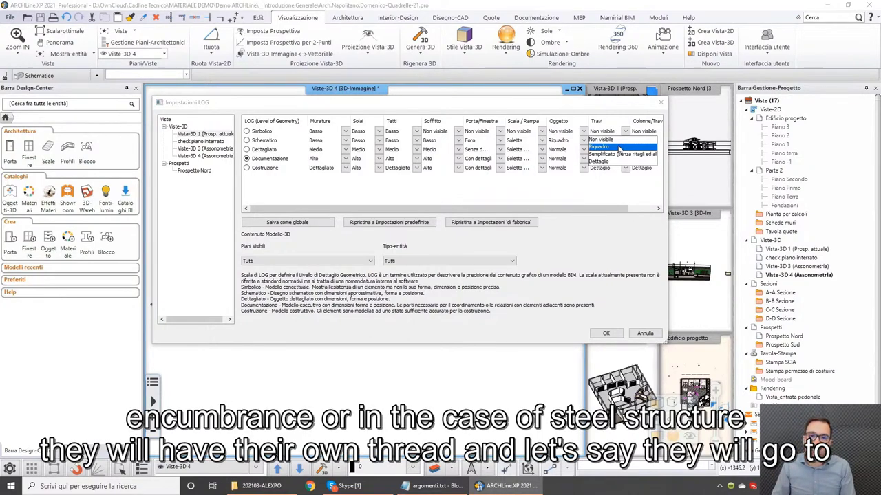
left_click(605, 139)
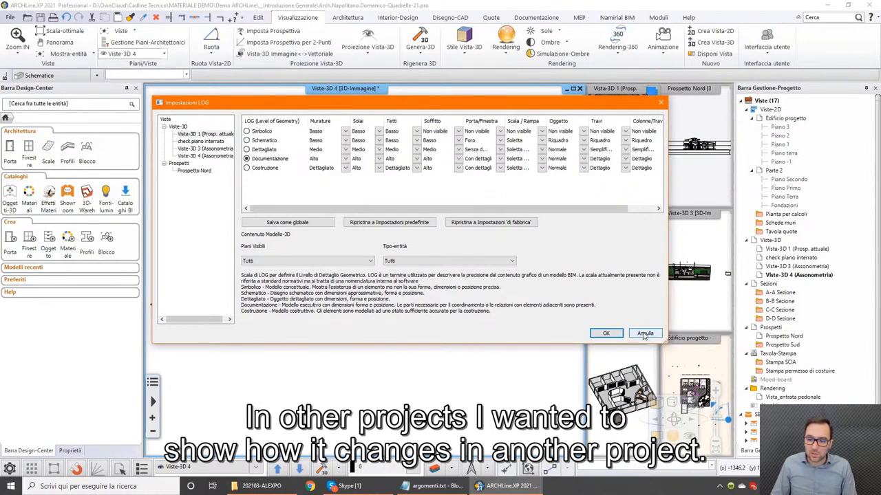
left_click(645, 333)
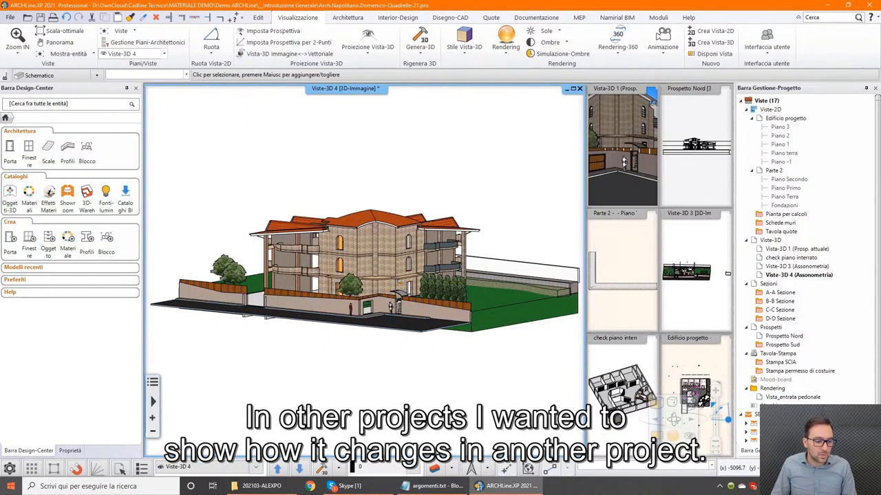
Step: Launch a second ARCHLine.XP 2021 instance, dismissing the developer warning and the project start panel
left_click(11, 486)
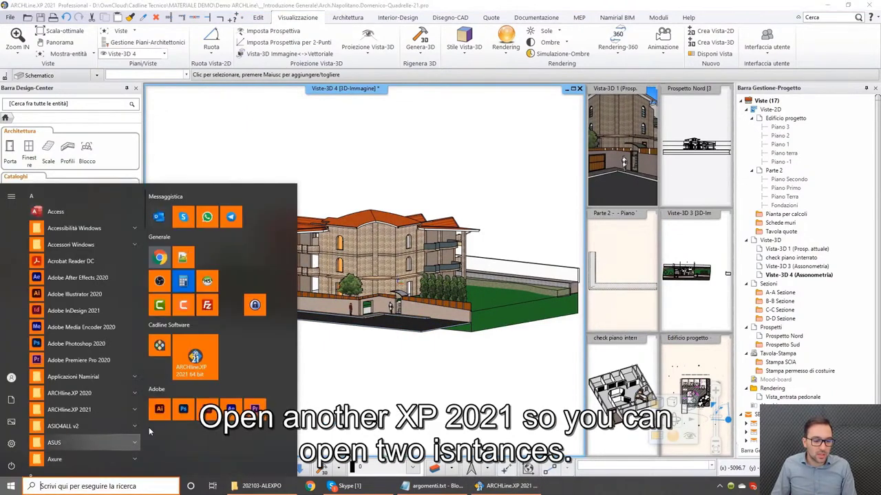
left_click(200, 365)
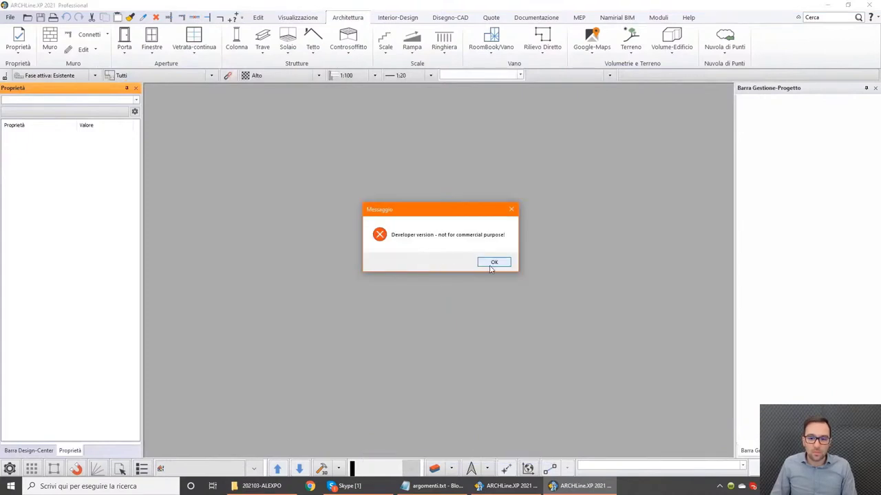
left_click(493, 263)
left_click(234, 102)
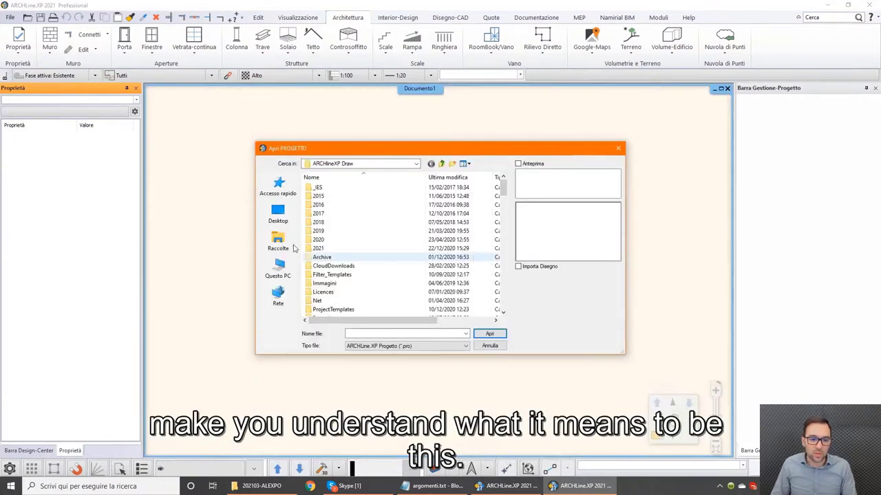
Step: Open the Document53.pro project from the Desktop
left_click(277, 213)
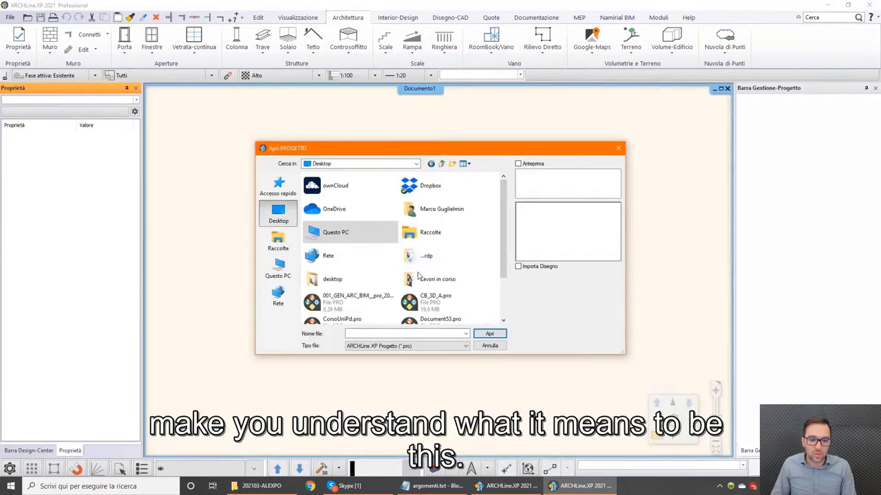
scroll(440, 296, "down", 2)
left_click(434, 261)
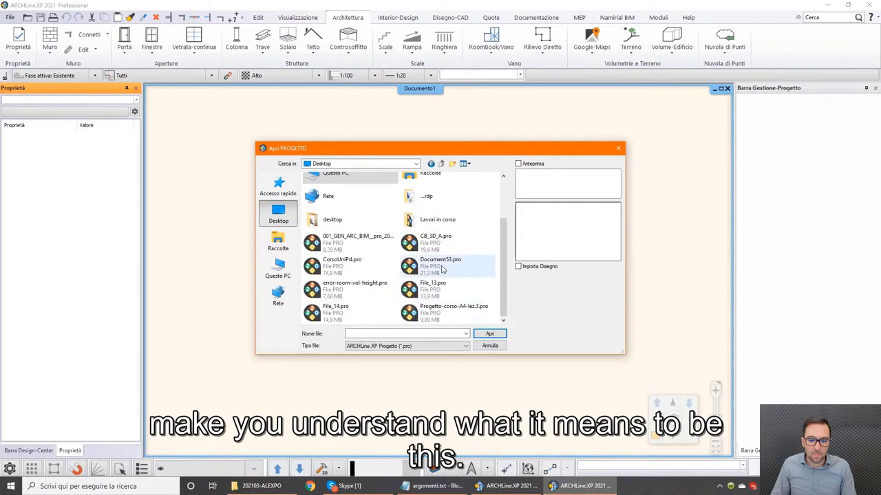
left_click(485, 334)
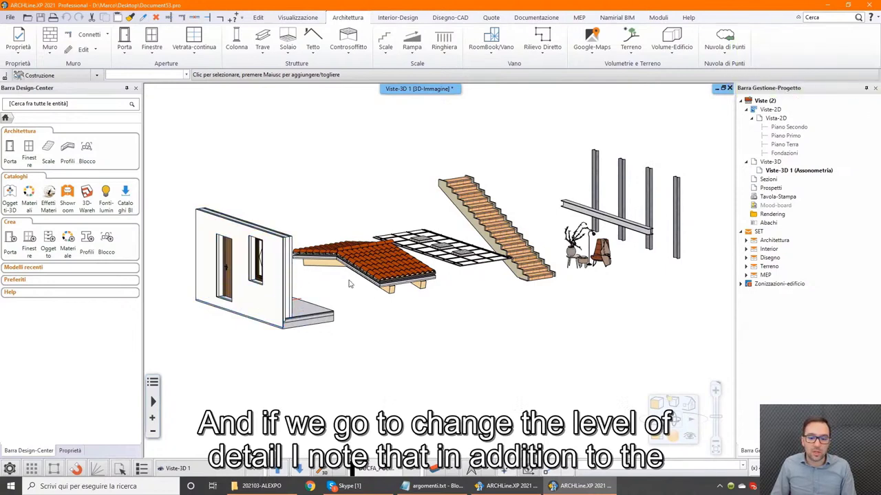
Step: Check the Genera-3D options for Viste-3D 1, then bring up the model display-level list
right_click(780, 170)
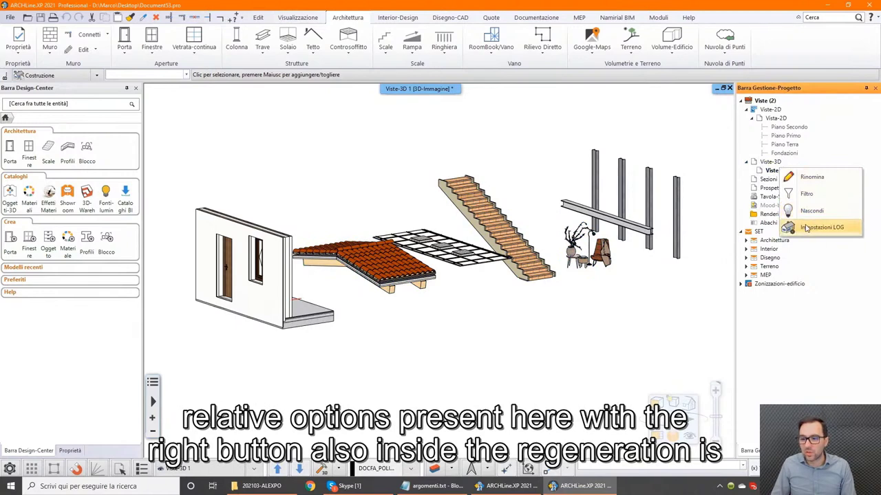
left_click(339, 469)
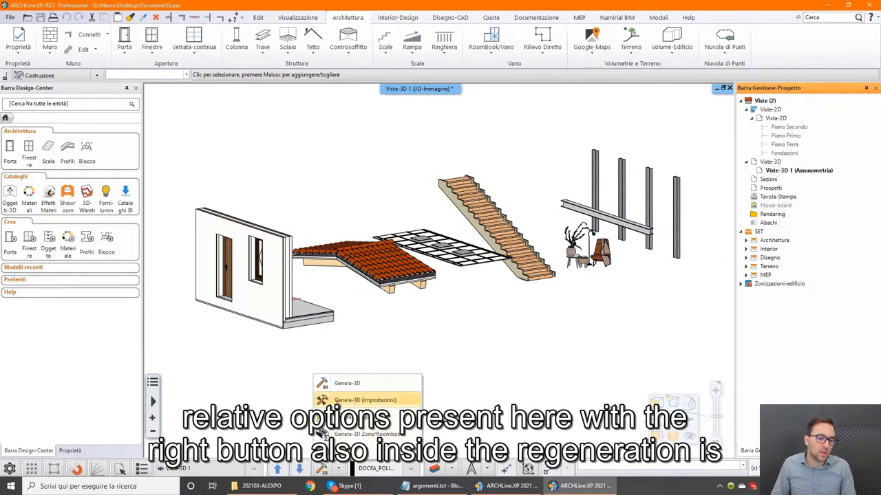
left_click(534, 363)
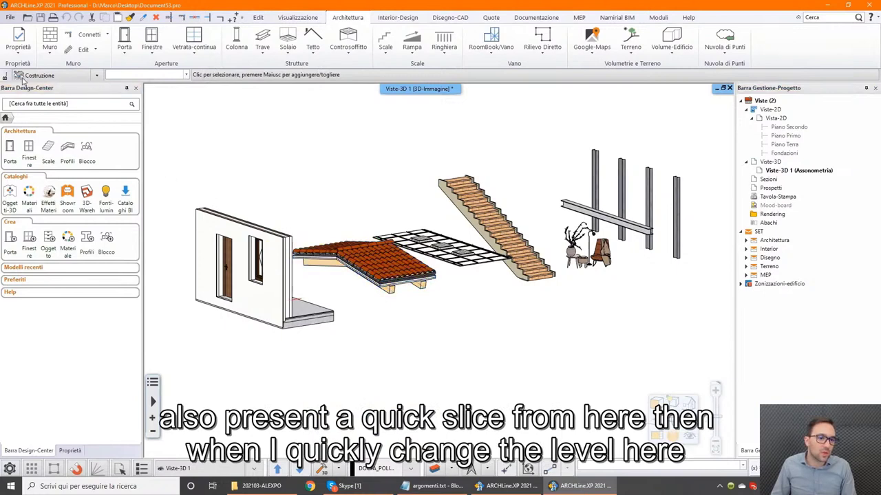
left_click(97, 77)
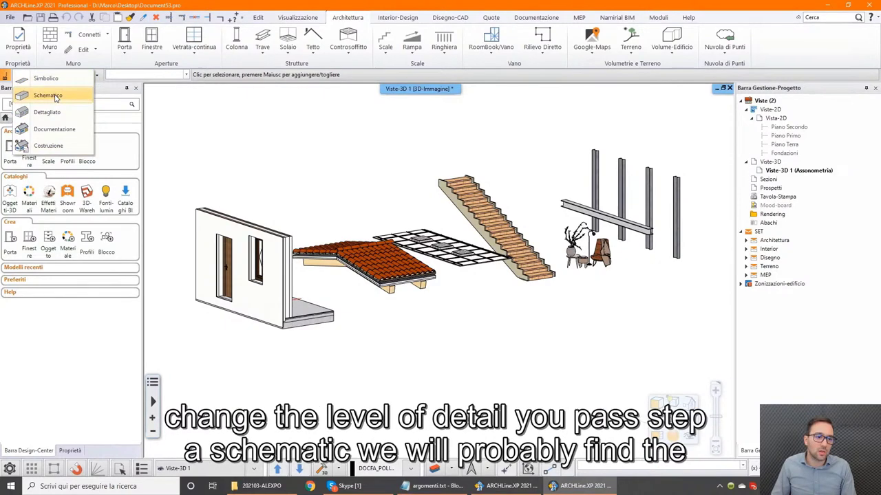
left_click(57, 98)
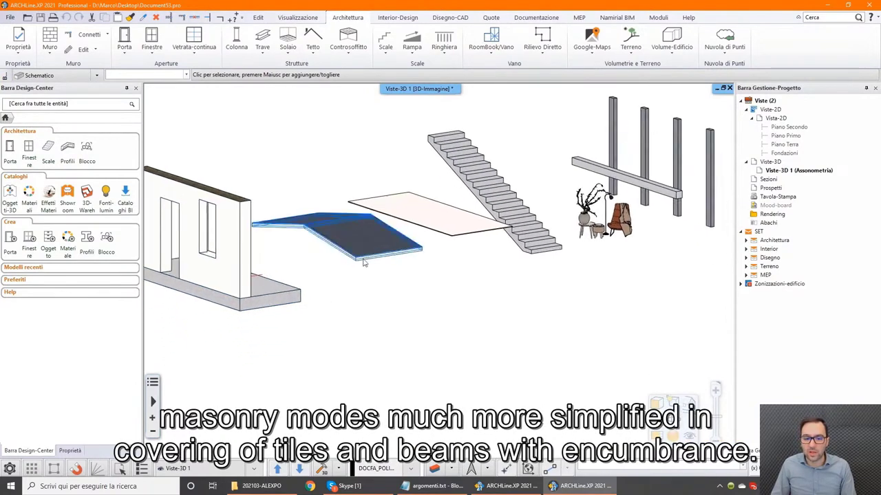
scroll(443, 227, "down", 3)
scroll(526, 217, "up", 2)
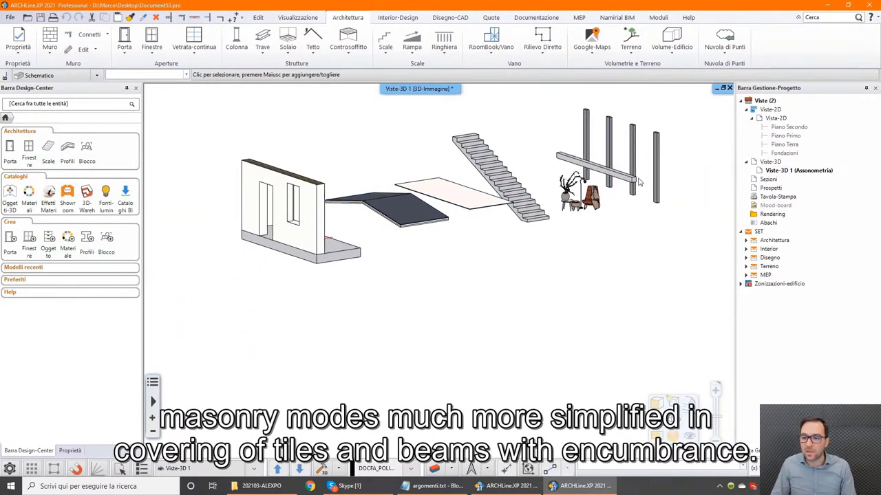
scroll(633, 182, "up", 3)
scroll(442, 273, "down", 2)
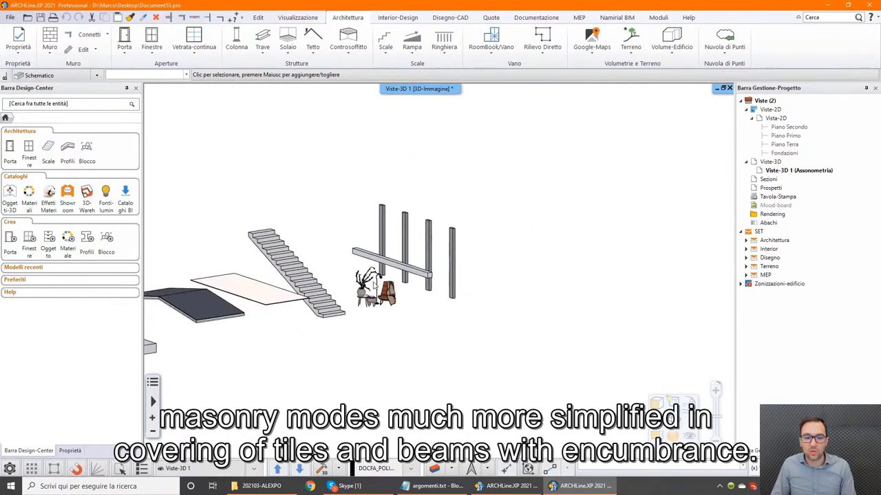
scroll(442, 273, "down", 3)
left_click(97, 76)
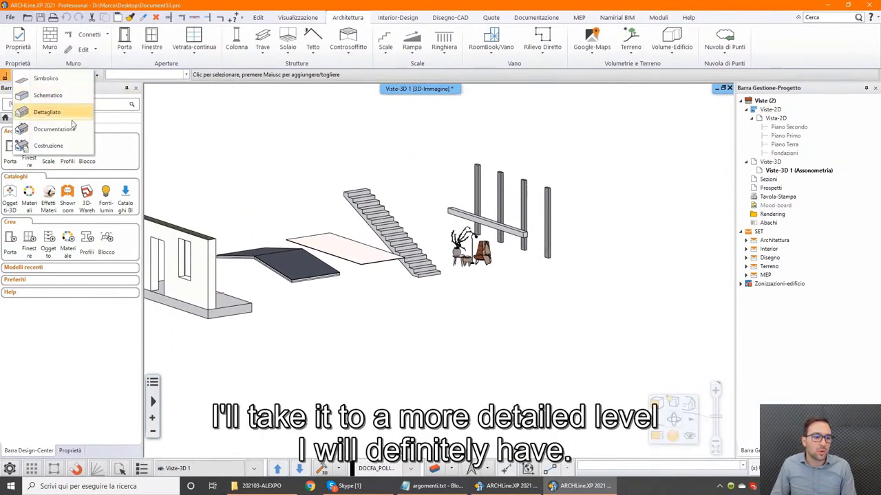
left_click(59, 146)
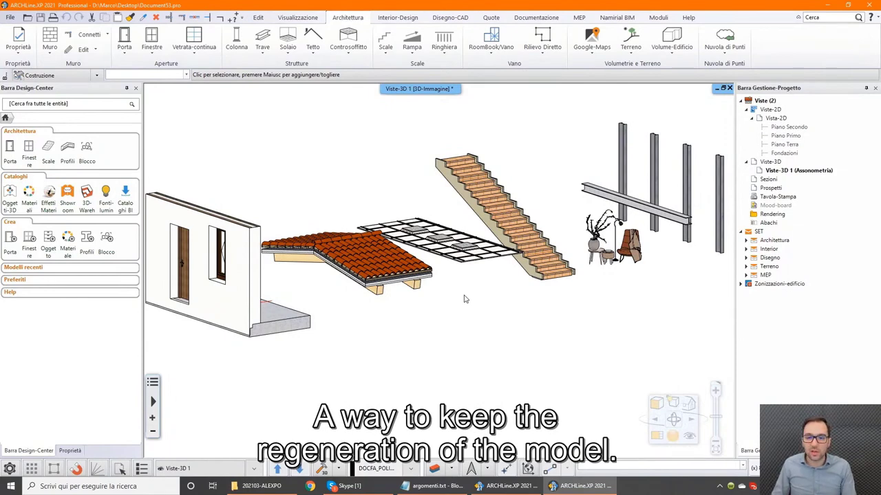
scroll(464, 299, "down", 2)
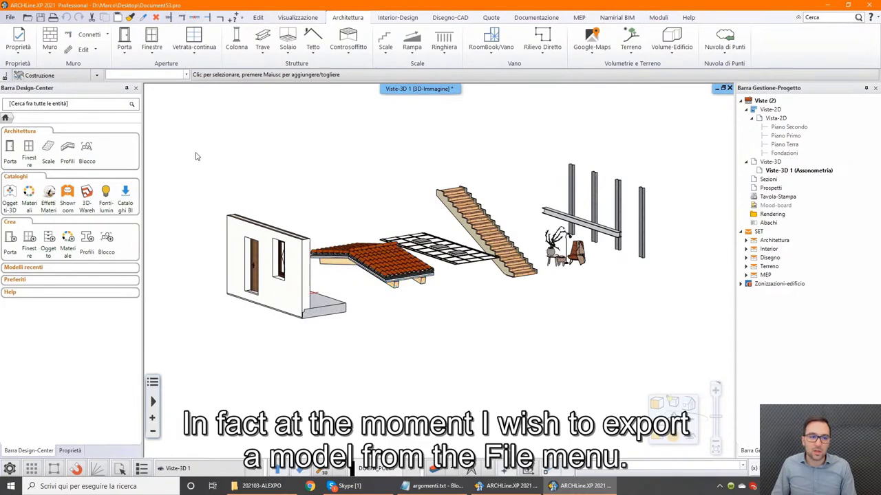
left_click(11, 17)
mouse_move(43, 104)
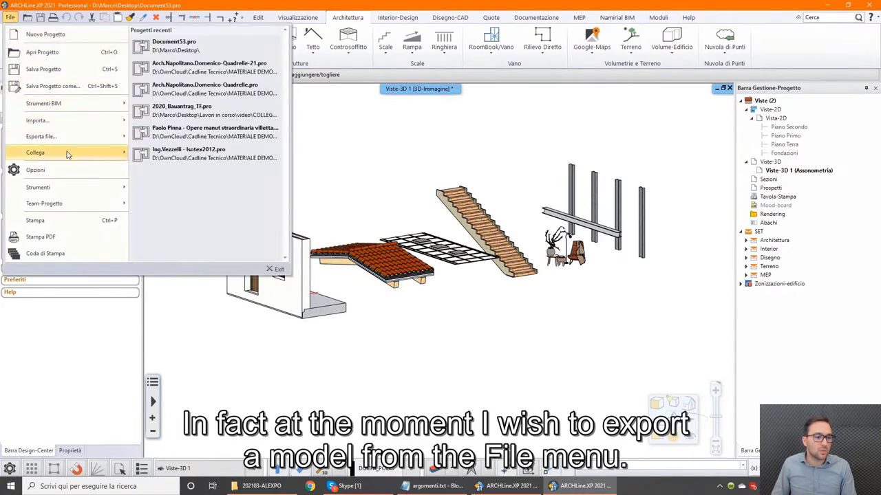
mouse_move(41, 136)
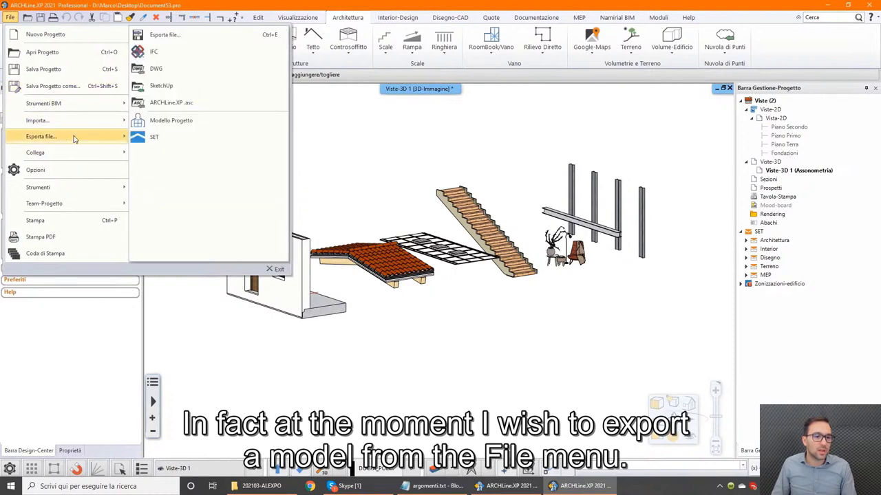
left_click(165, 53)
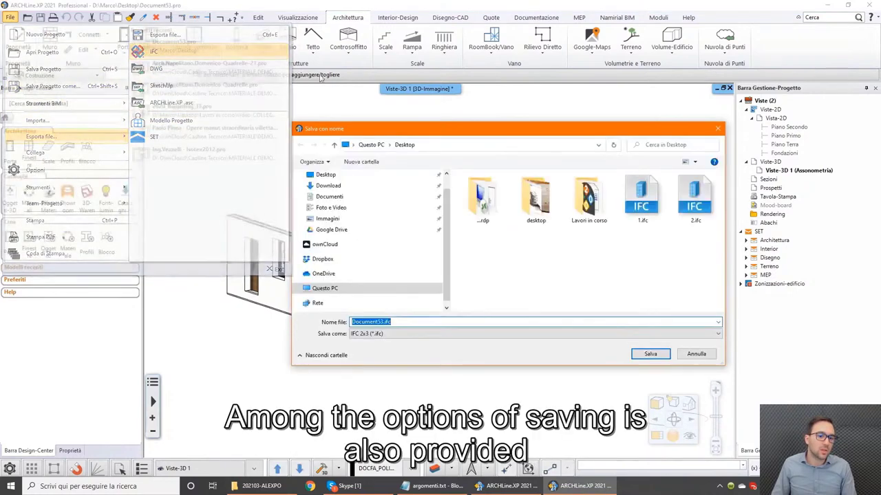
left_click(650, 354)
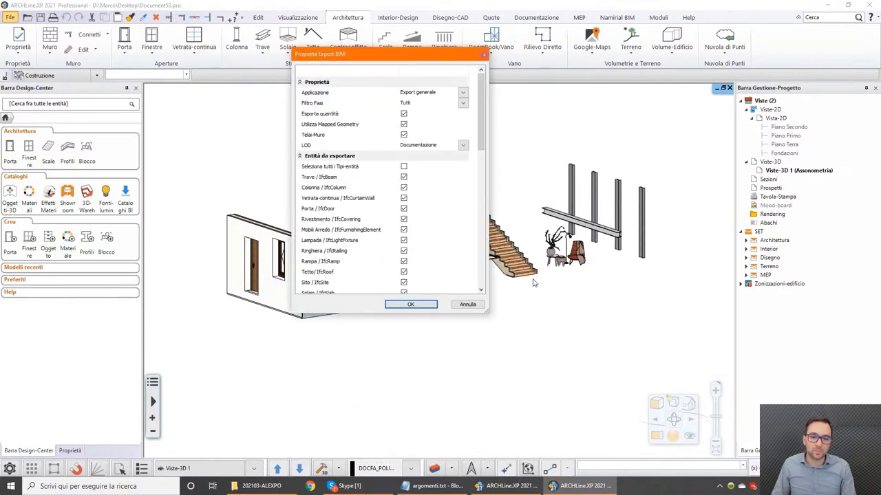
left_click(463, 145)
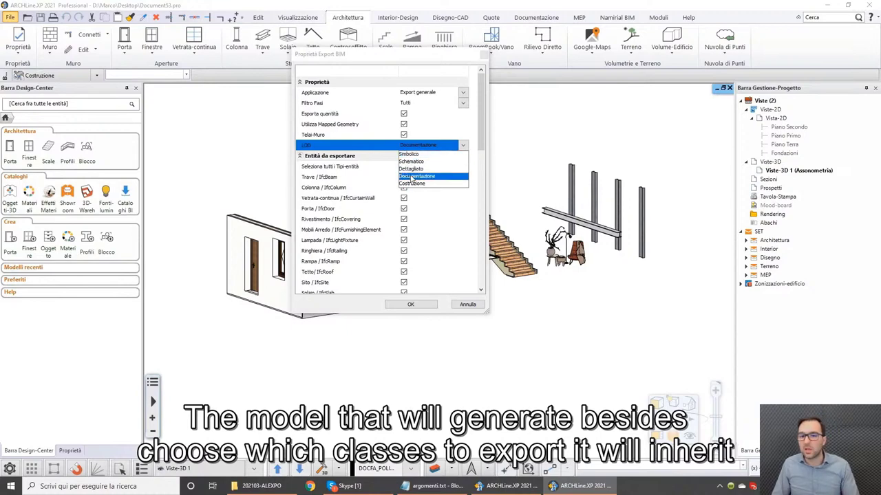
left_click(482, 141)
left_click(480, 304)
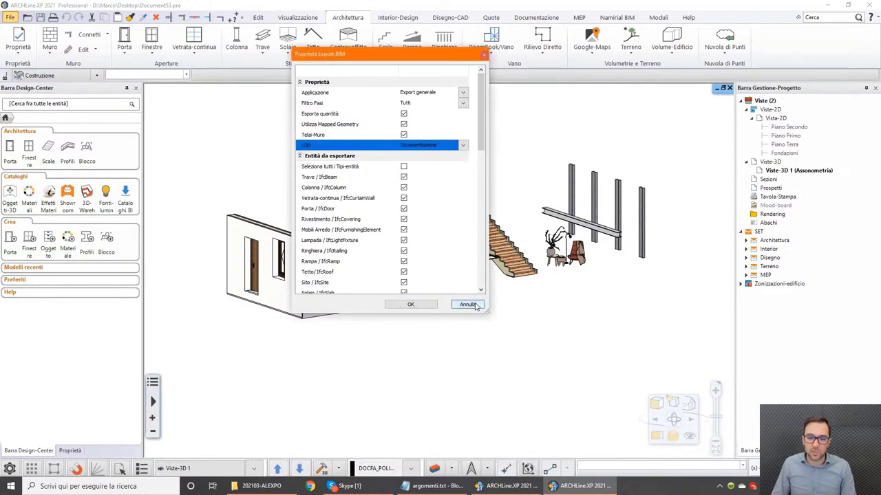
left_click(563, 314)
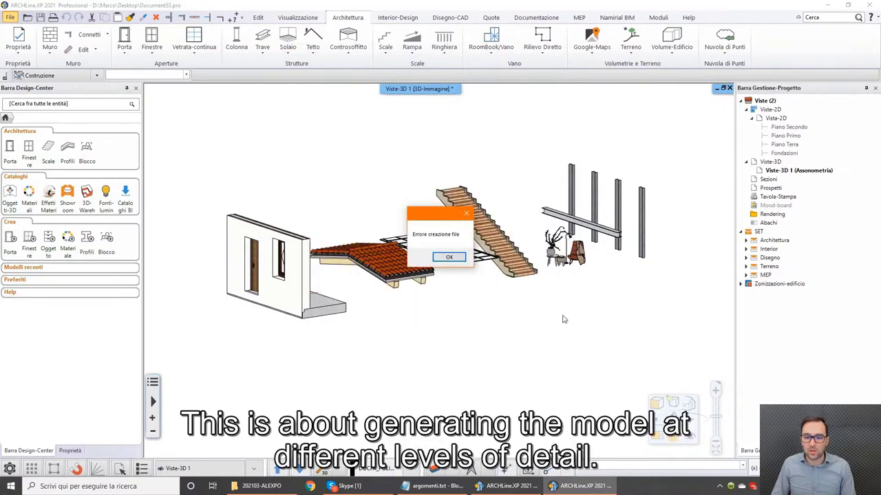
left_click(449, 258)
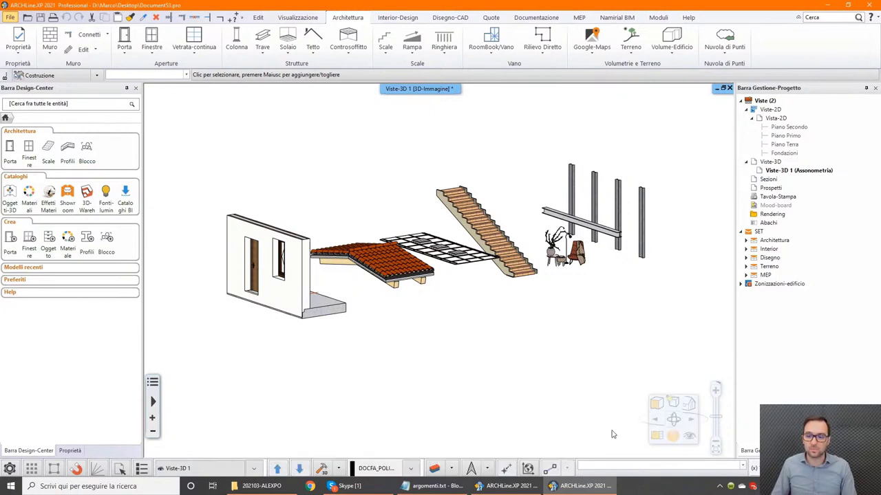
Step: Close the test project without saving changes
left_click(868, 6)
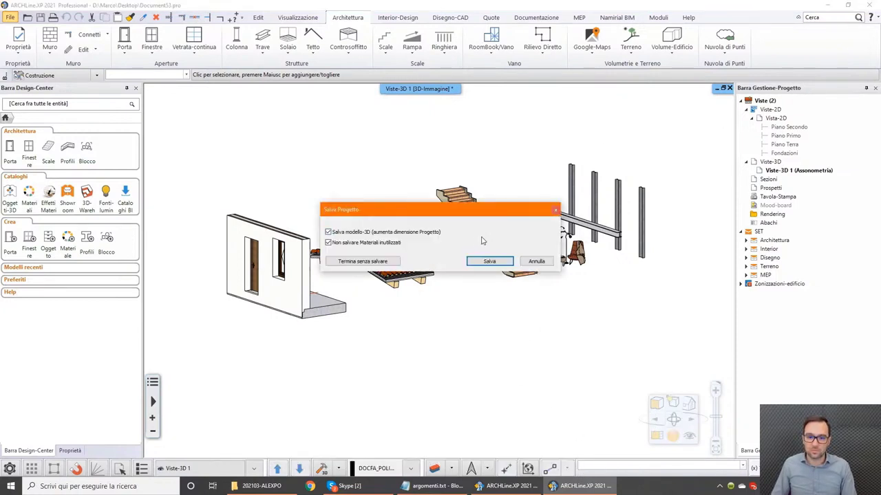
left_click(362, 263)
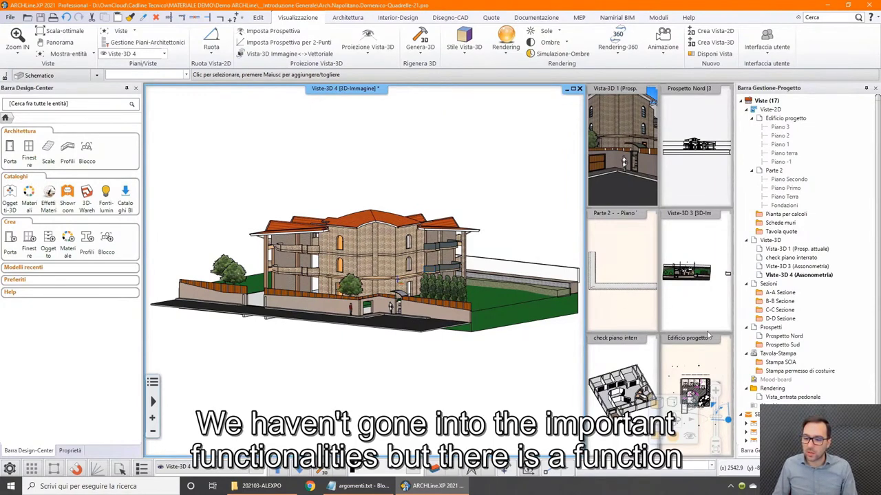
Step: Show the Edificio progetto plan at the Piano terra level in the main view
left_click(694, 357)
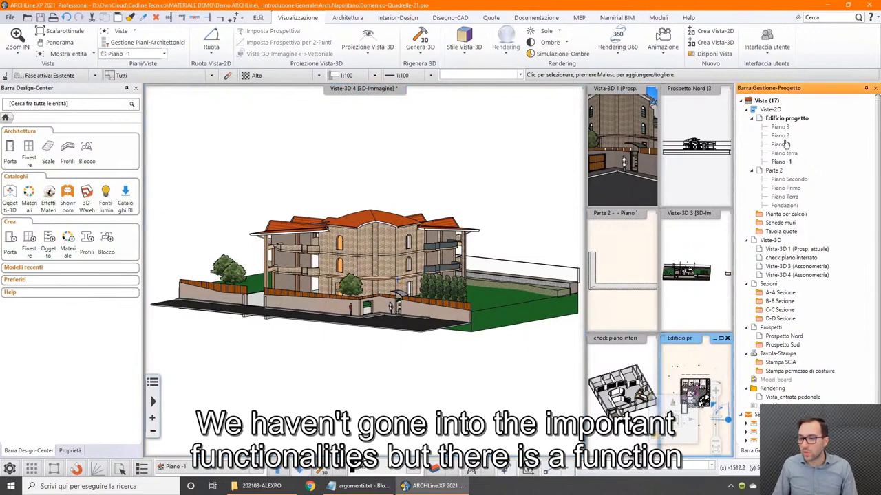
mouse_move(695, 392)
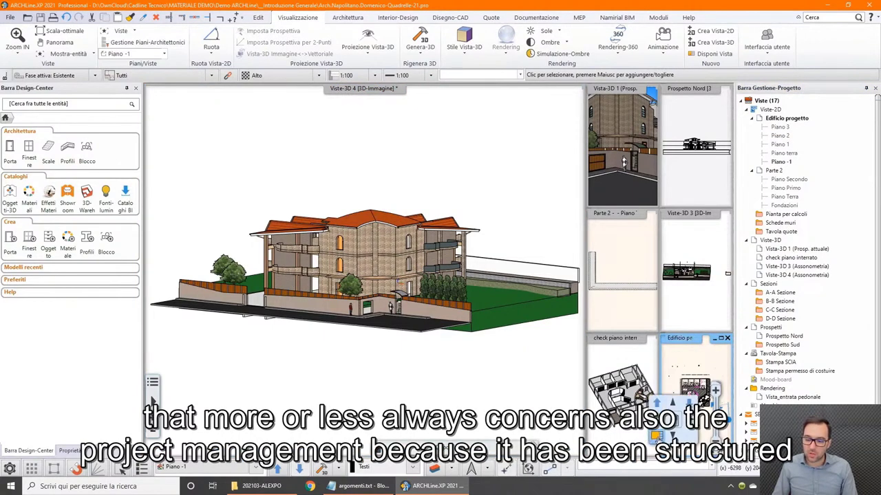
left_click(657, 436)
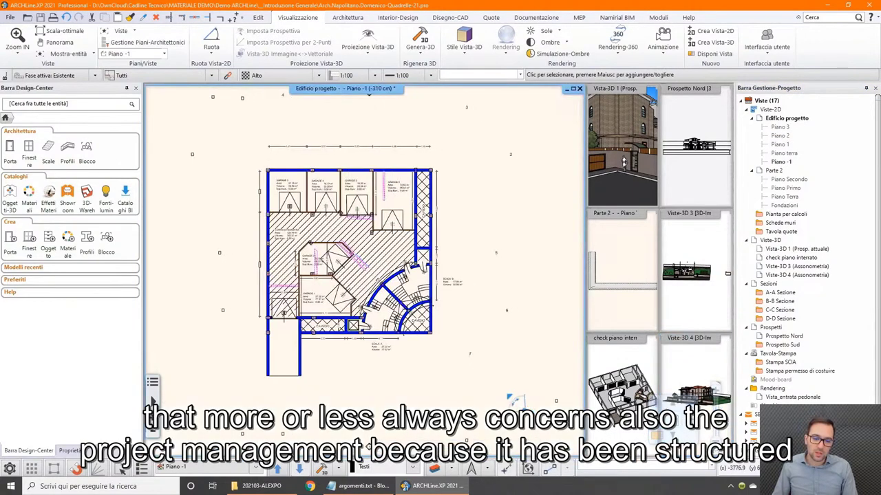
left_click(278, 469)
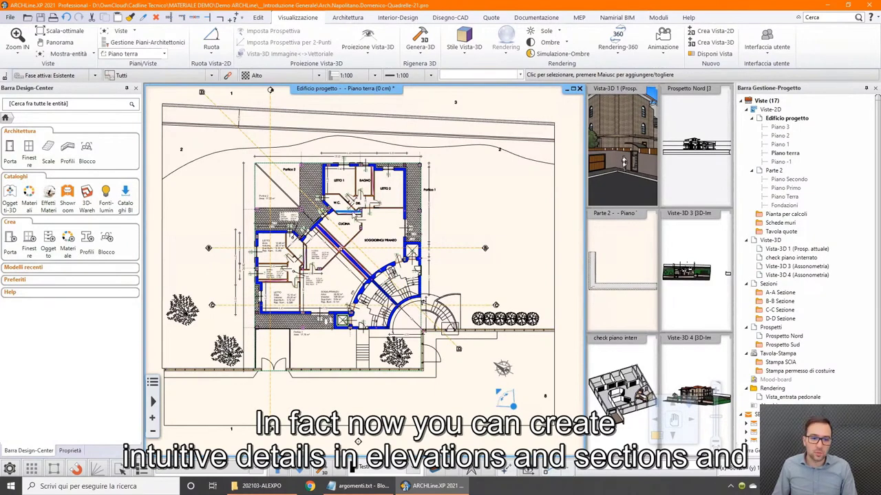
middle_click_drag(338, 238, 339, 243)
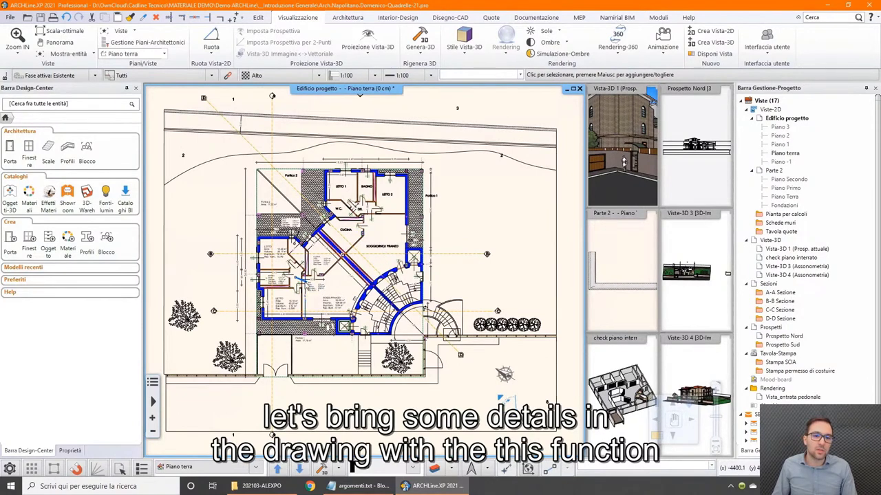
Step: Set the callout detail header to the 'Blocco-2D cerchio marcatore Dettaglio' catalog block
left_click(536, 17)
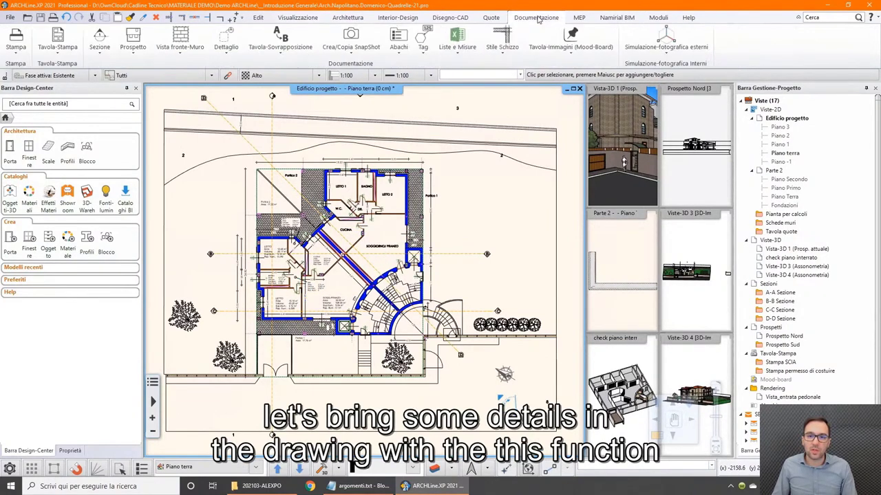
left_click(225, 40)
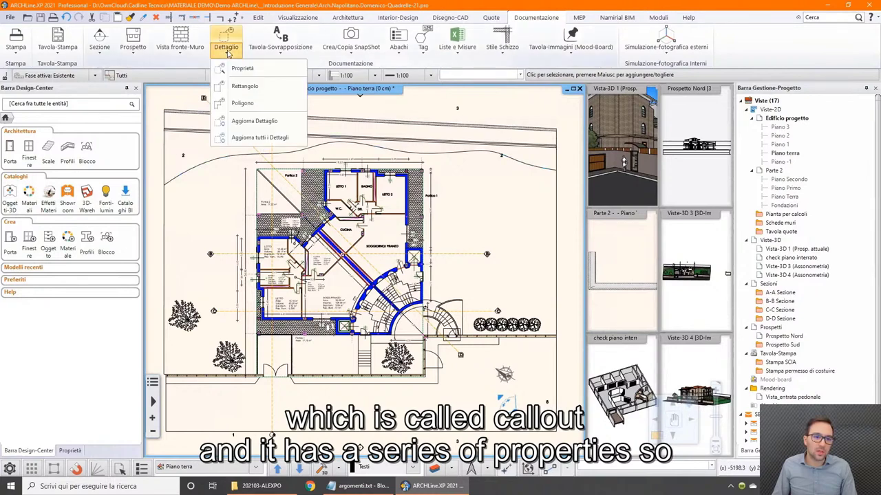
left_click(243, 69)
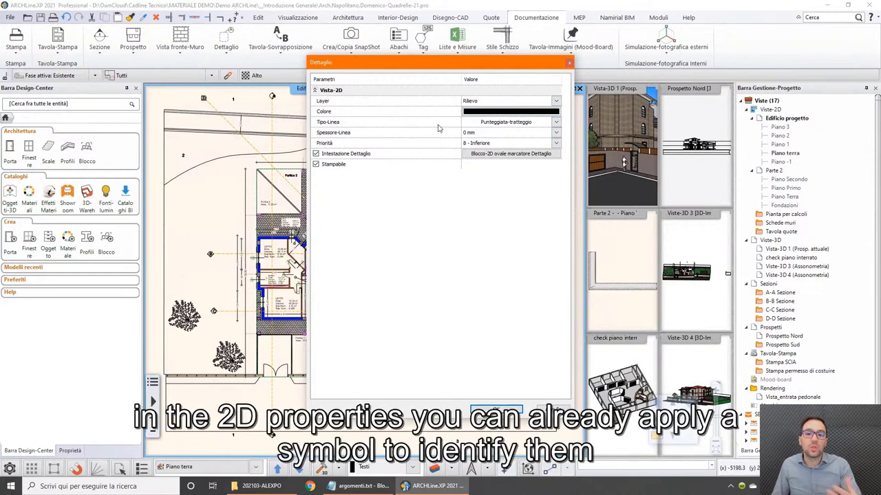
left_click(486, 156)
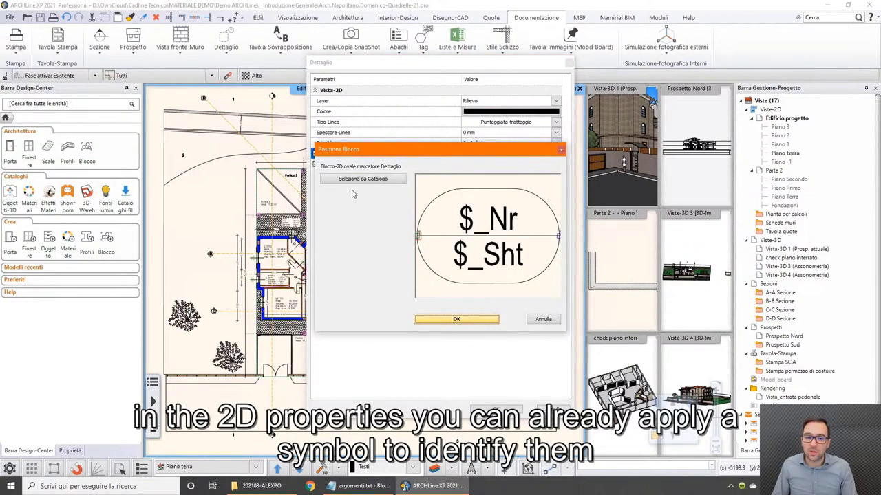
left_click(364, 180)
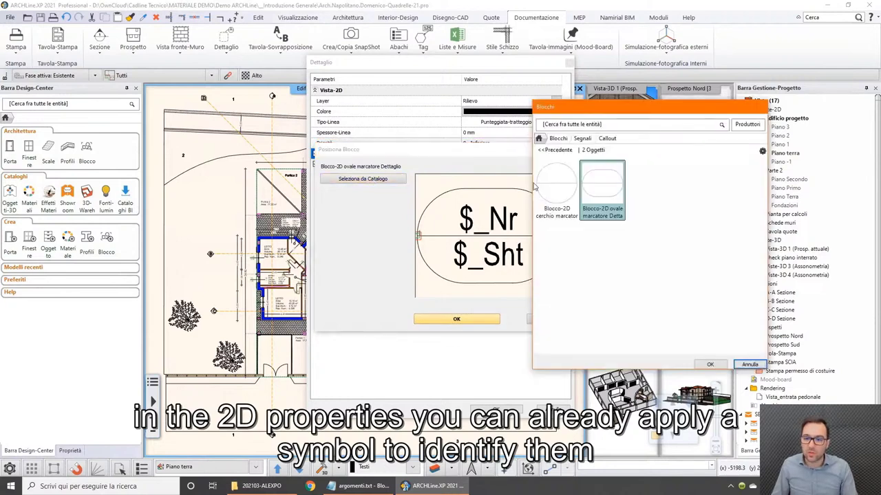
left_click(710, 365)
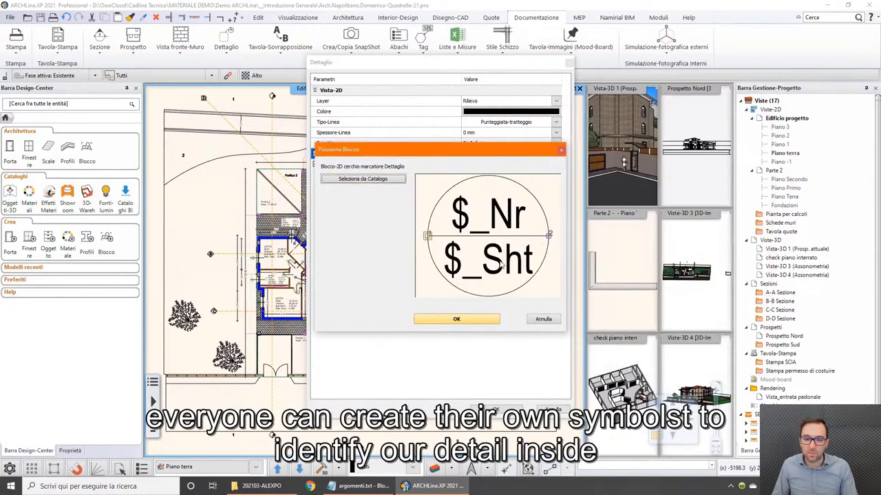
left_click(454, 319)
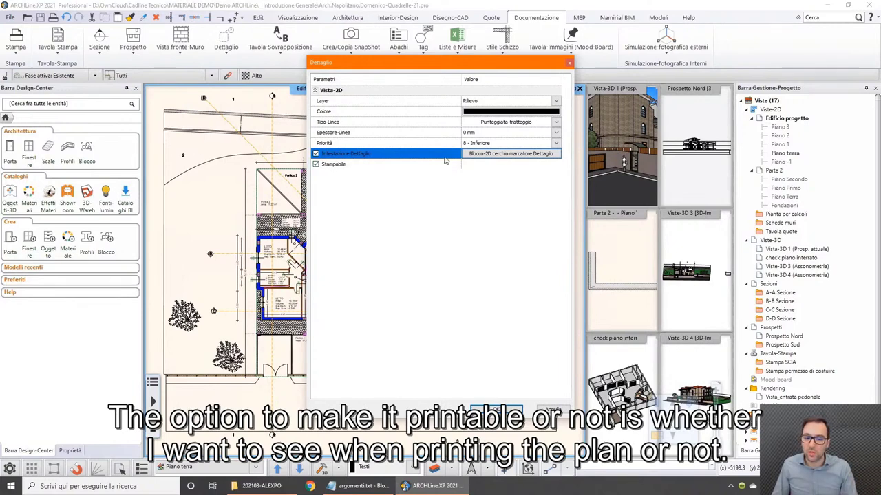
left_click(495, 411)
Step: Draw a rectangular callout around the BAGNO wall area with bubble 1 placed to its left
left_click(226, 41)
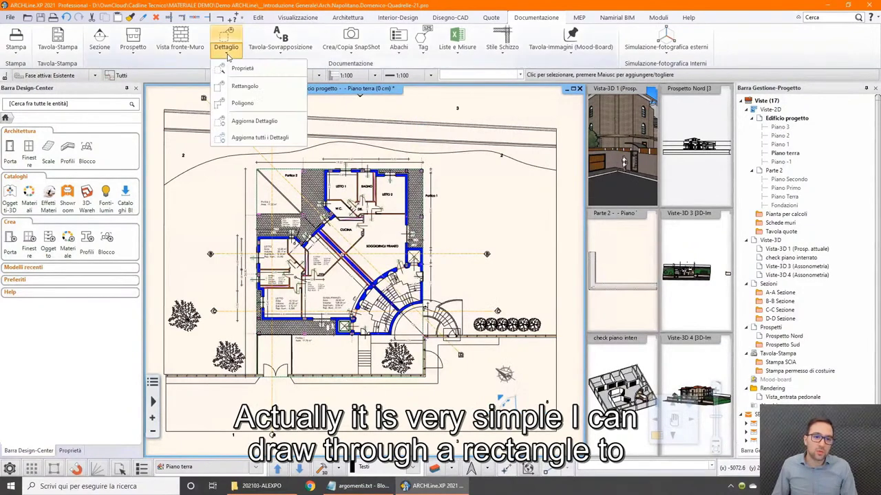
left_click(247, 86)
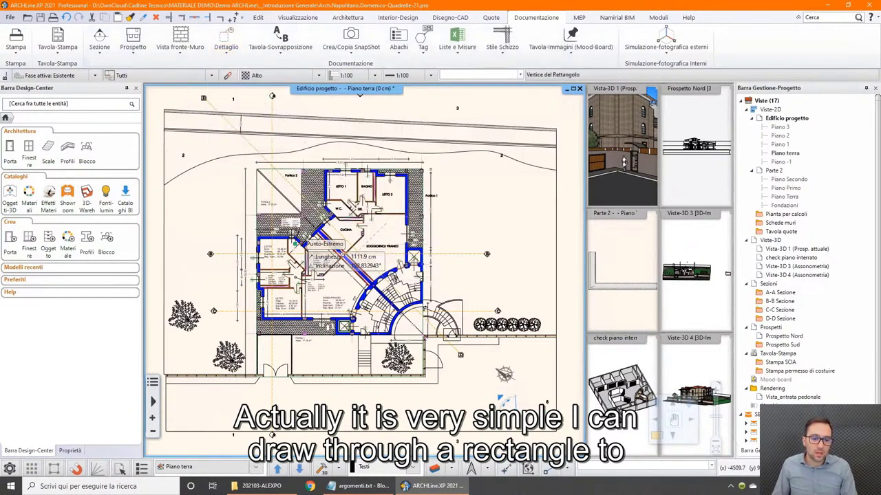
scroll(297, 240, "up", 2)
scroll(331, 248, "up", 2)
scroll(372, 258, "up", 2)
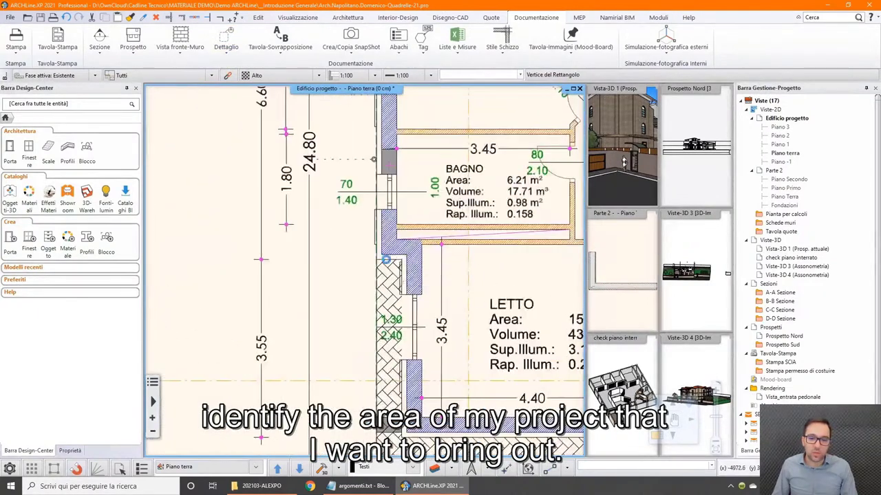
scroll(379, 206, "up", 2)
scroll(382, 158, "down", 1)
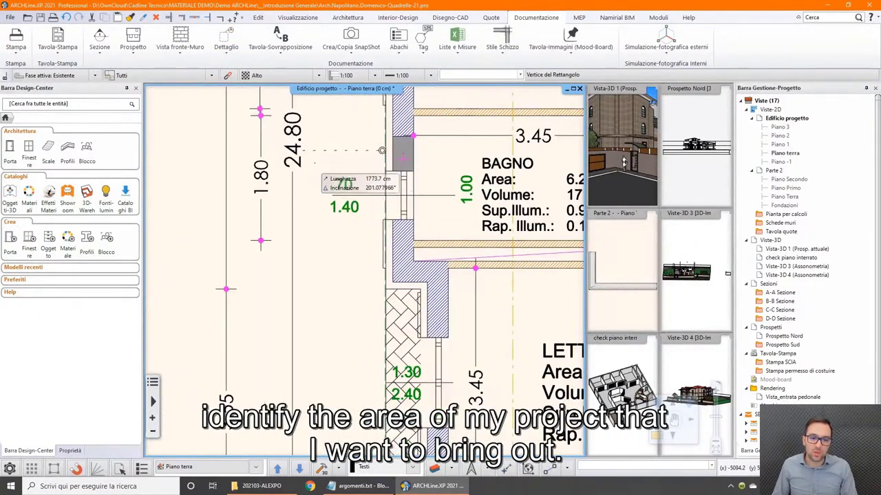
left_click(313, 168)
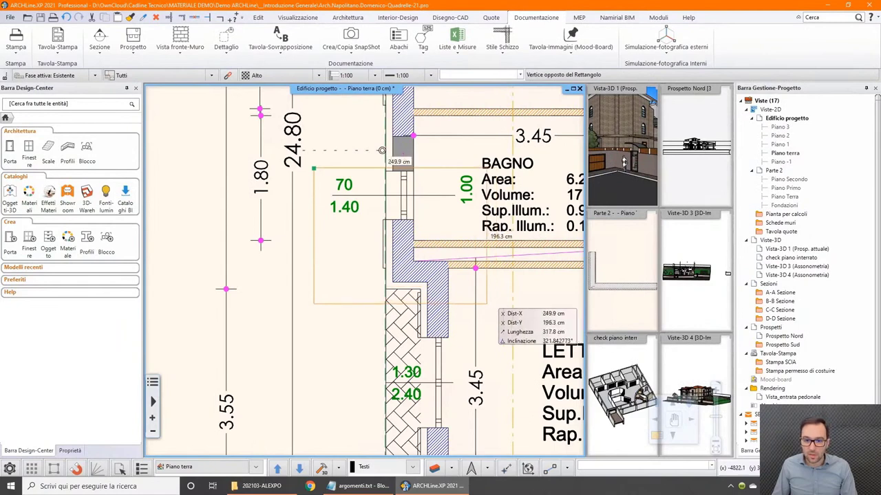
left_click(475, 305)
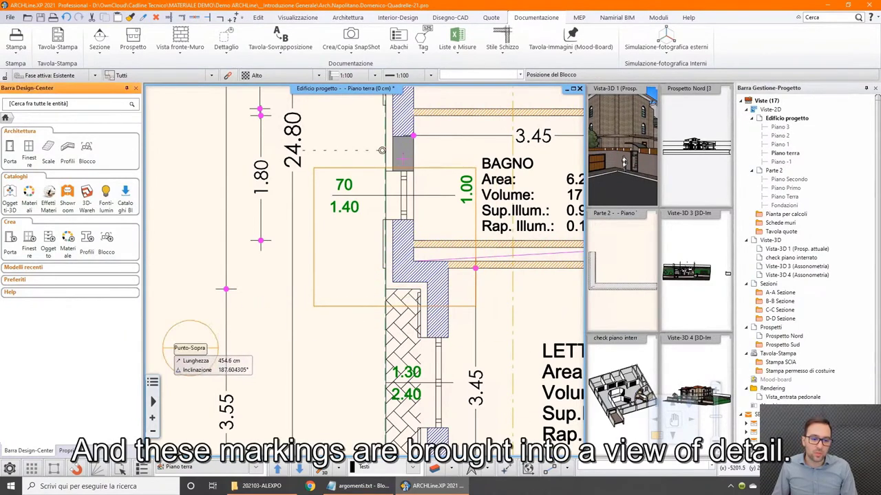
scroll(230, 329, "down", 1)
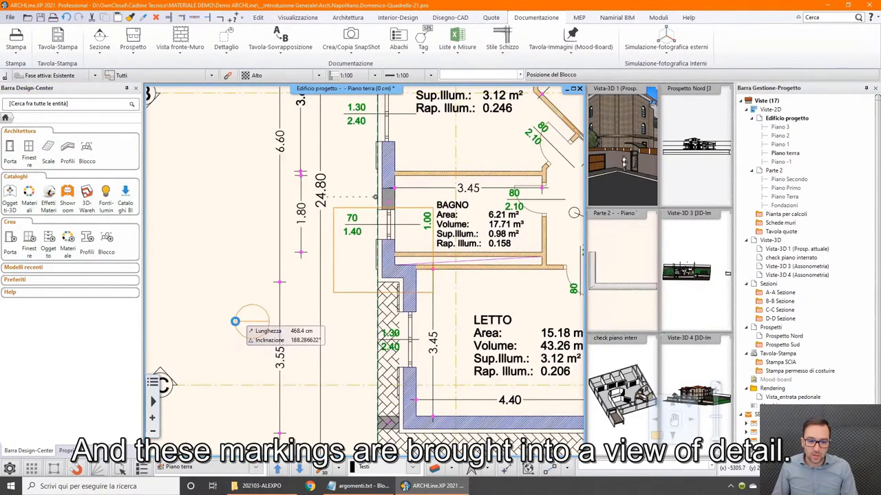
left_click(296, 329)
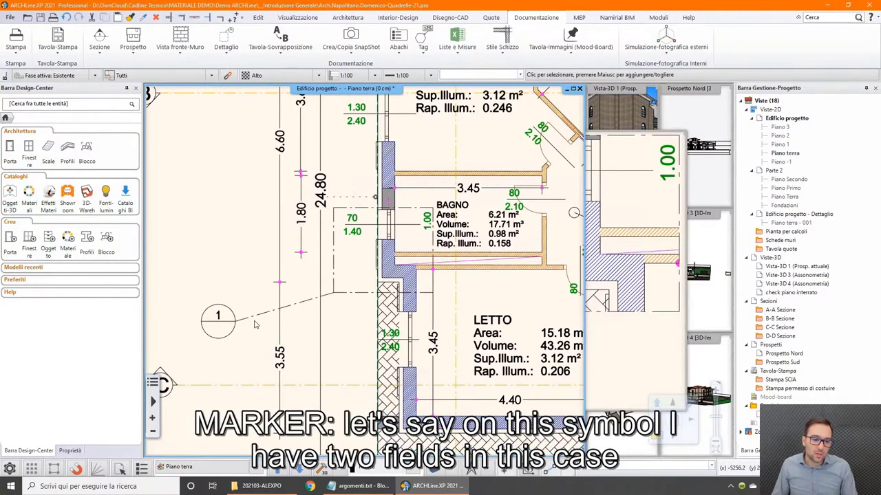
left_click(230, 329)
Step: Fill the callout bubble's sheet field with A-A
scroll(231, 335, "up", 3)
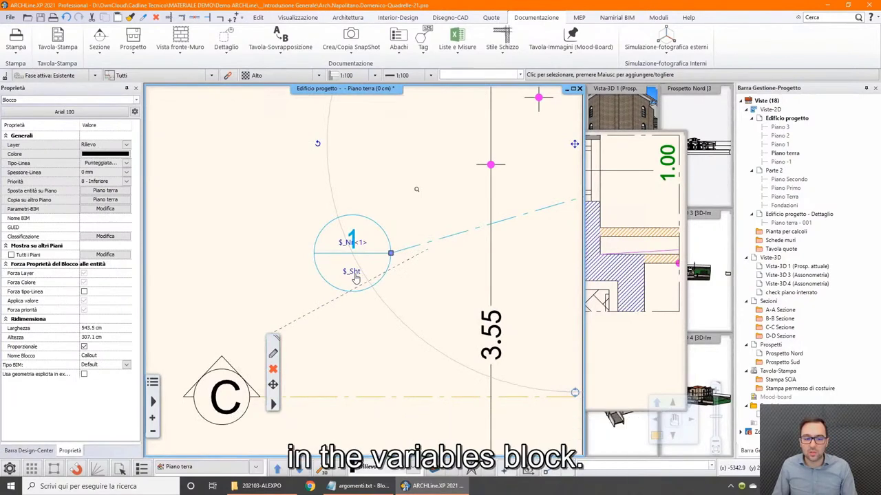
double_click(354, 272)
type("A-A")
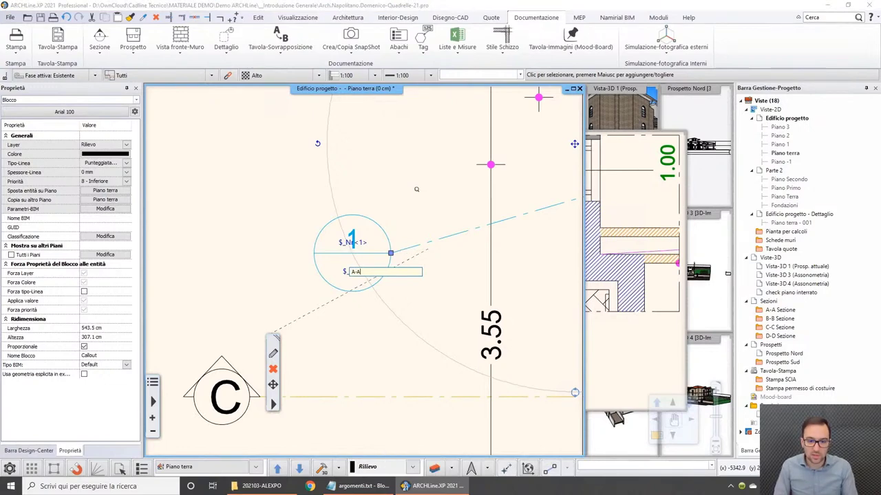
key("Return")
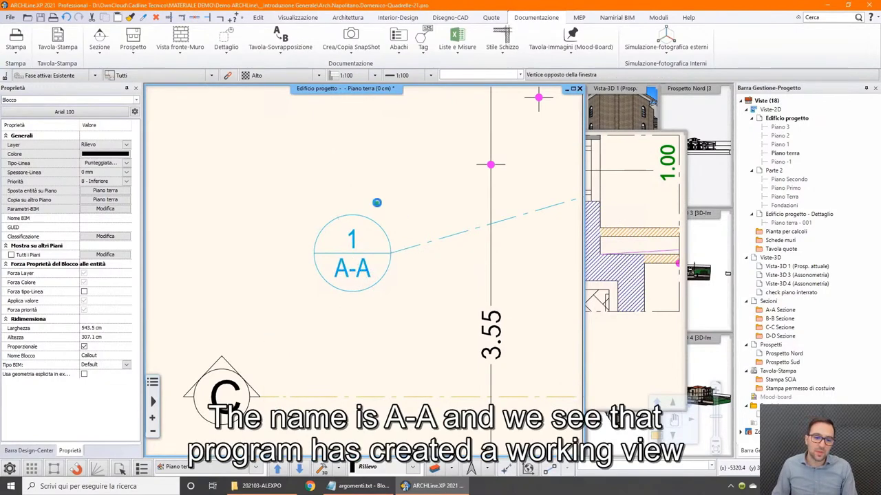
scroll(450, 287, "down", 3)
scroll(397, 290, "down", 2)
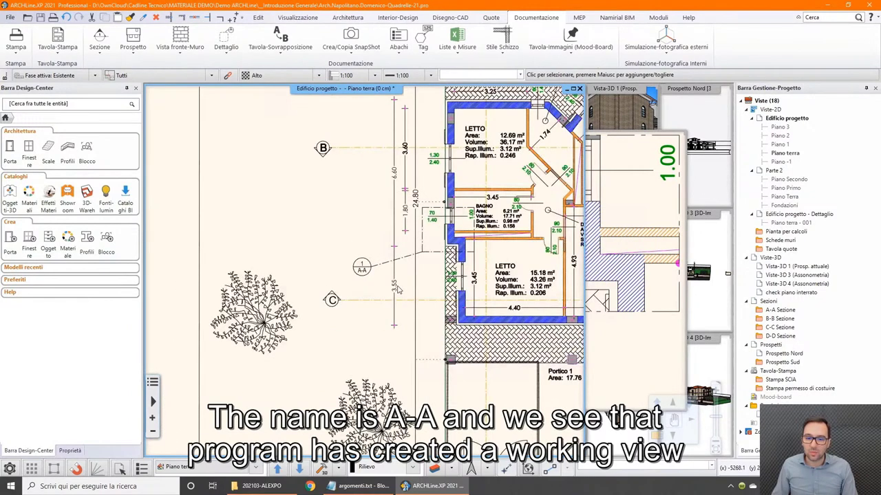
Step: Bring the Piano terra - 001 detail view to the front, maximise it, and locate it in the project tree
left_click(636, 186)
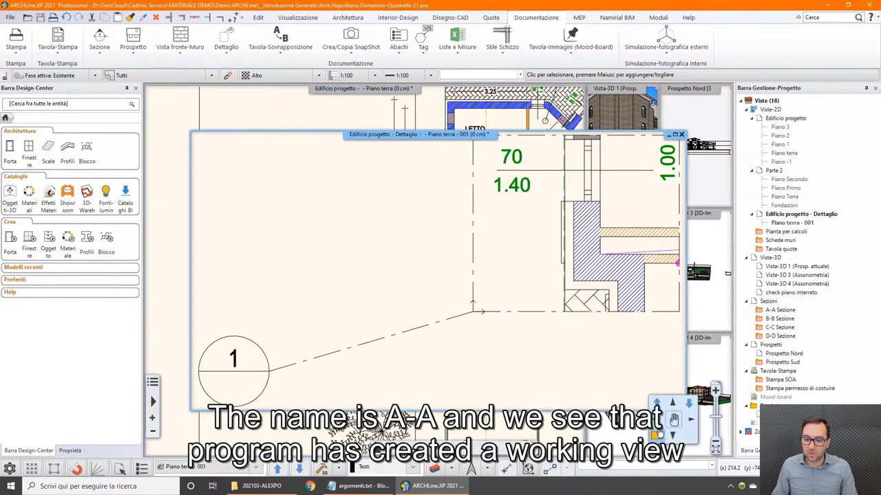
scroll(492, 280, "down", 2)
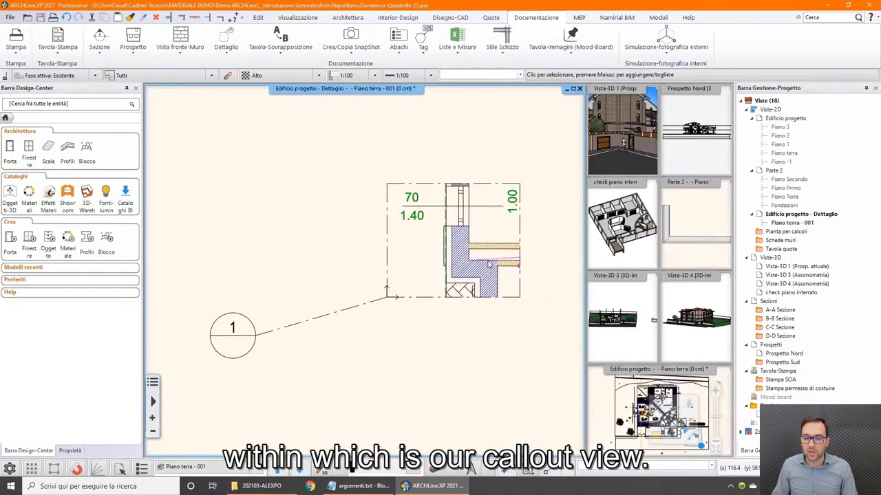
middle_click_drag(491, 280, 423, 297)
scroll(365, 271, "down", 2)
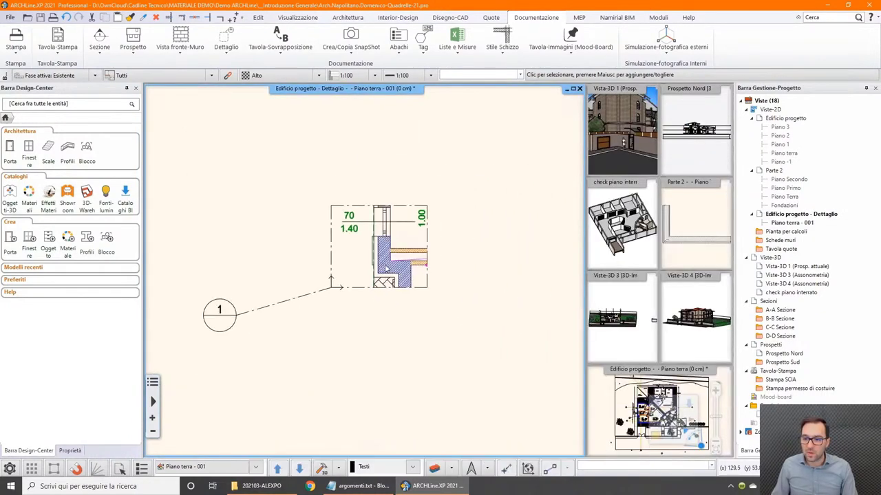
left_click(820, 219)
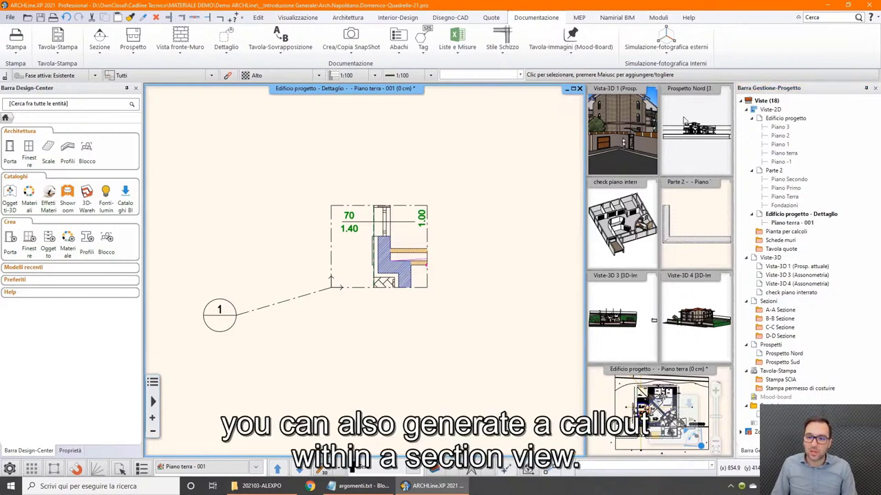
Step: Switch to the Prospetto Nord elevation and zoom in on it
left_click(695, 131)
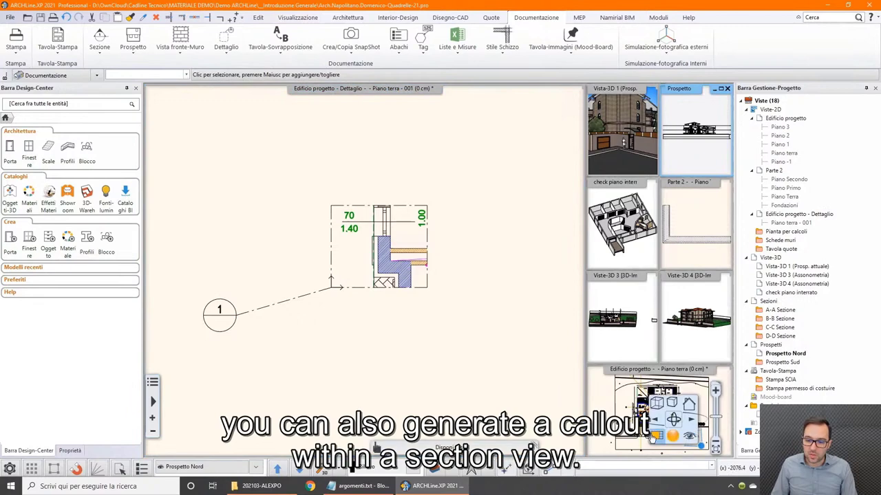
scroll(358, 259, "up", 2)
scroll(371, 256, "up", 2)
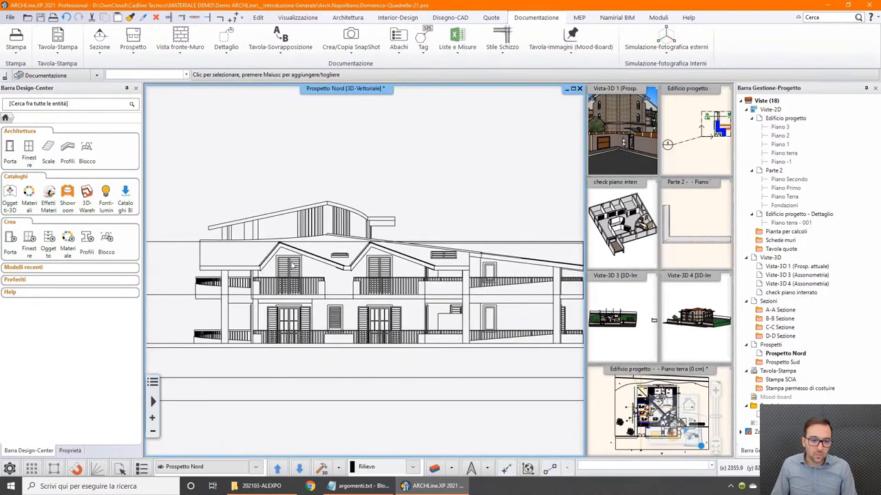
scroll(327, 260, "up", 3)
scroll(327, 260, "up", 2)
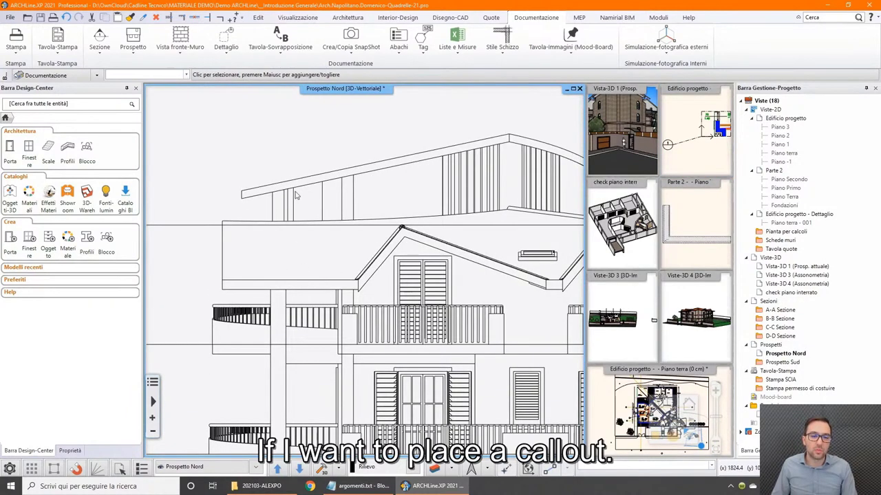
Step: Draw a rectangular callout around the upper louvred vent and place callout bubble 1
left_click(226, 43)
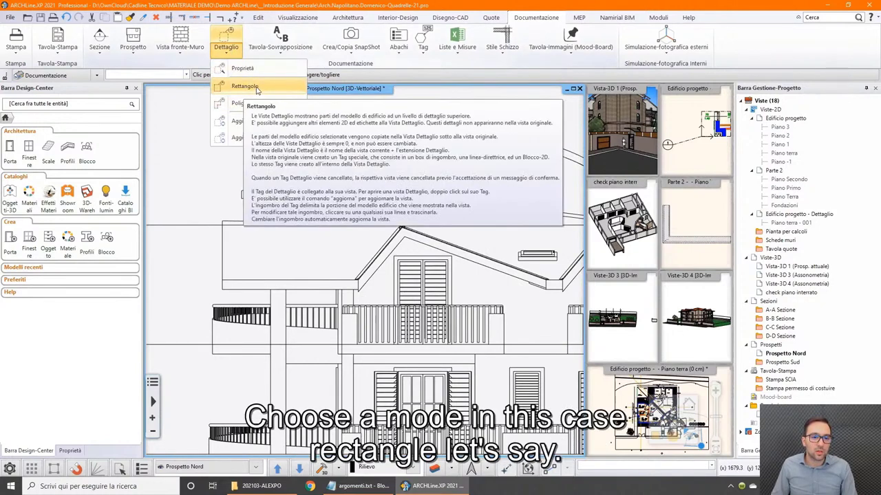
left_click(245, 86)
scroll(198, 209, "up", 1)
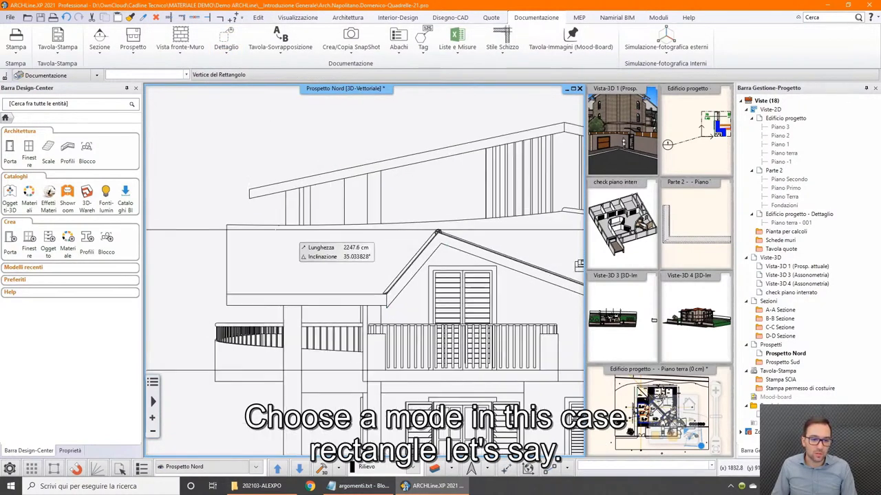
scroll(437, 232, "down", 3)
scroll(415, 199, "up", 1)
scroll(415, 199, "up", 1)
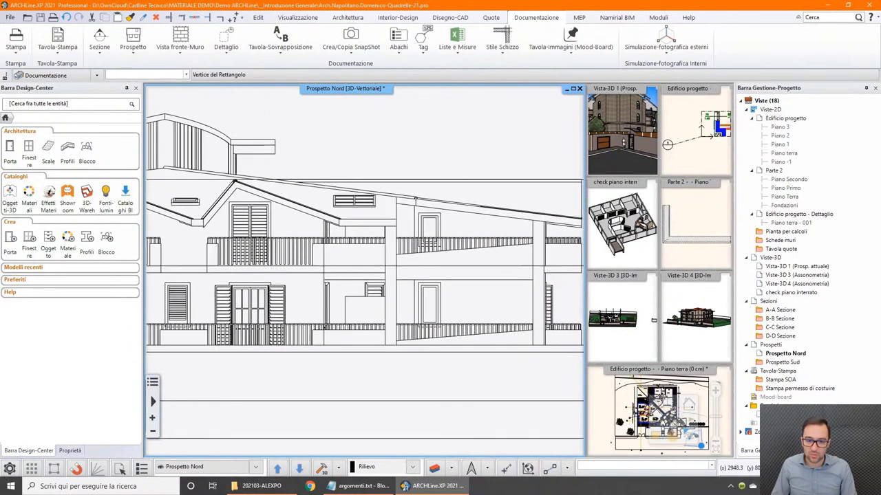
scroll(447, 227, "up", 1)
scroll(413, 254, "up", 1)
scroll(366, 252, "up", 1)
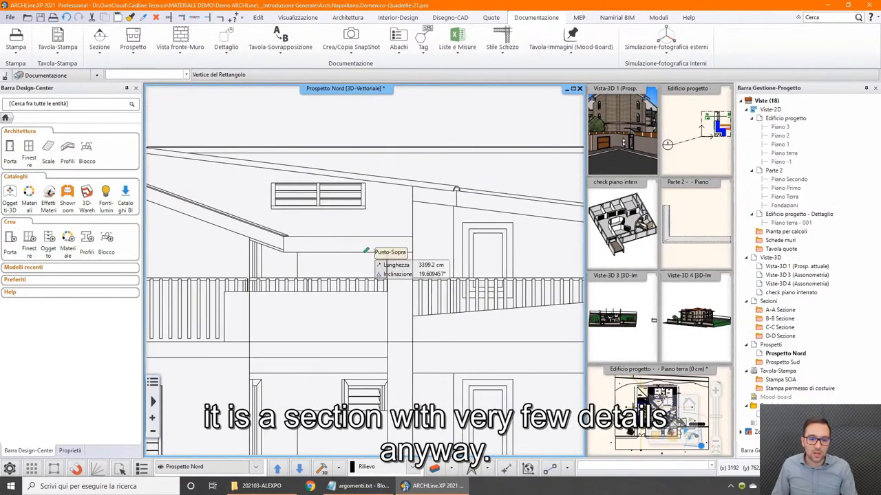
scroll(366, 252, "down", 1)
scroll(355, 246, "down", 1)
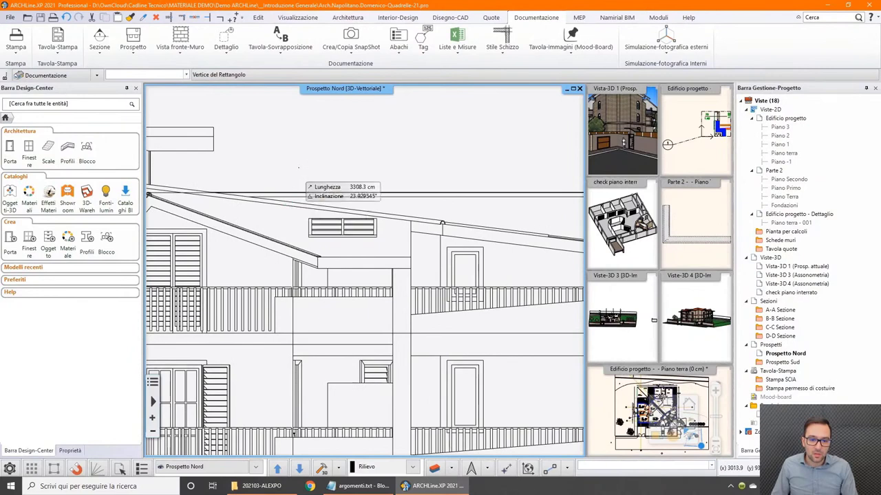
left_click(295, 172)
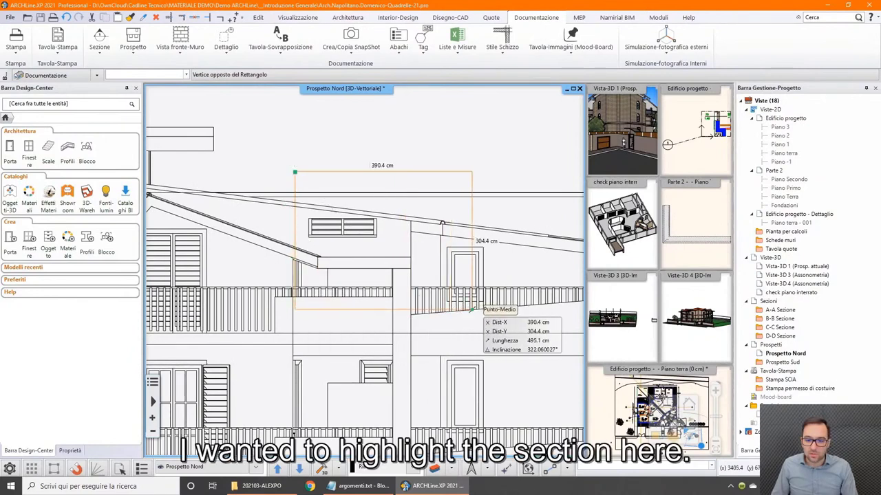
left_click(498, 320)
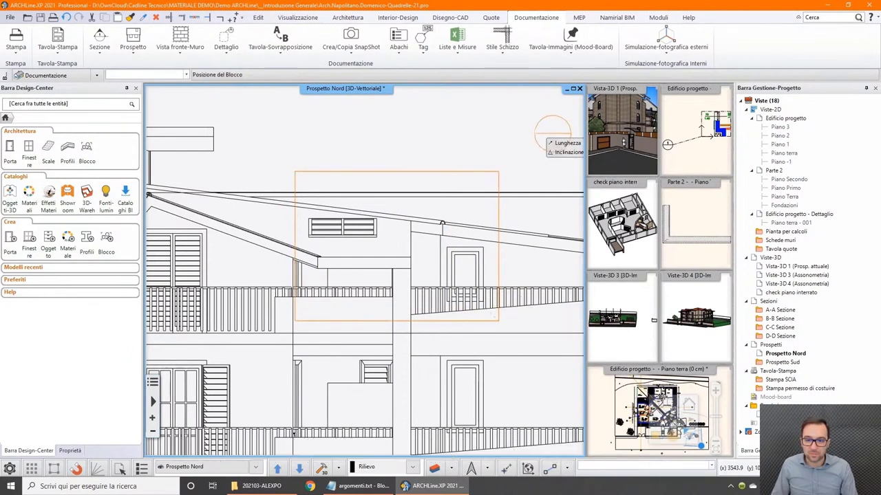
left_click(515, 169)
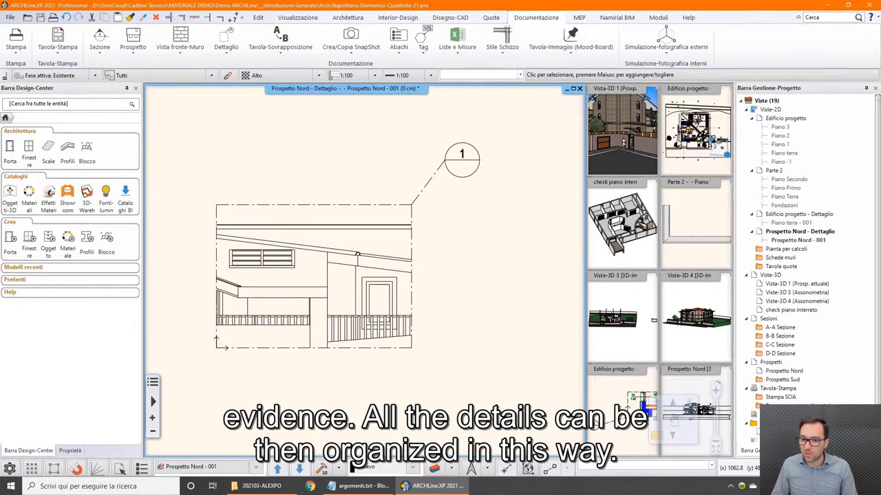
Step: Return to the ground-floor plan and jump from its callout to the linked Piano terra - 001 view
left_click_drag(695, 131, 354, 242)
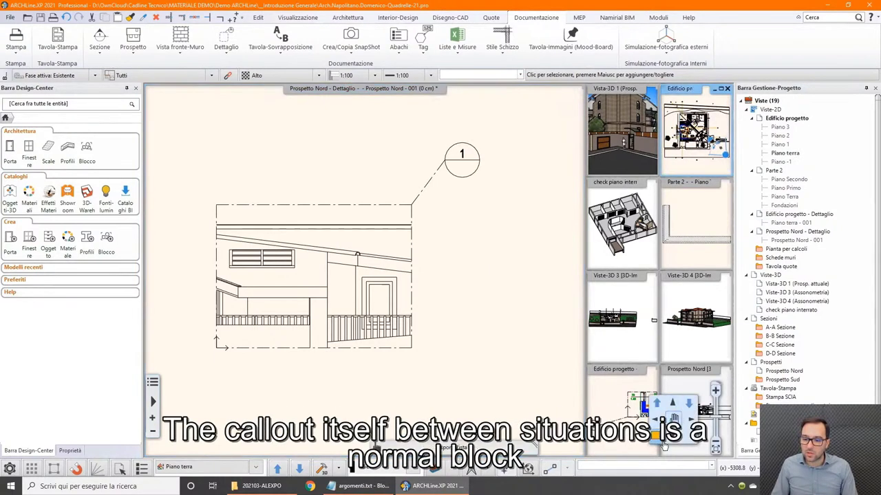
scroll(323, 289, "up", 2)
scroll(302, 317, "up", 2)
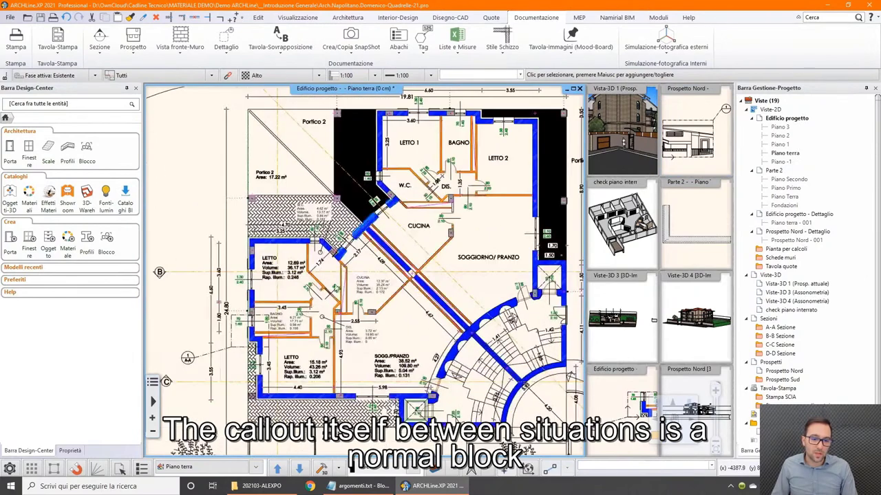
scroll(294, 328, "up", 2)
scroll(294, 329, "up", 2)
scroll(282, 309, "up", 2)
scroll(282, 310, "up", 2)
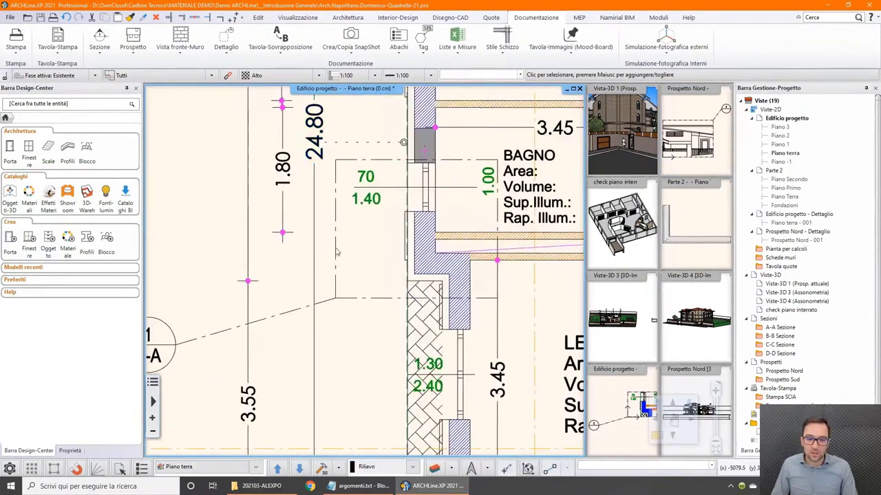
right_click(337, 251)
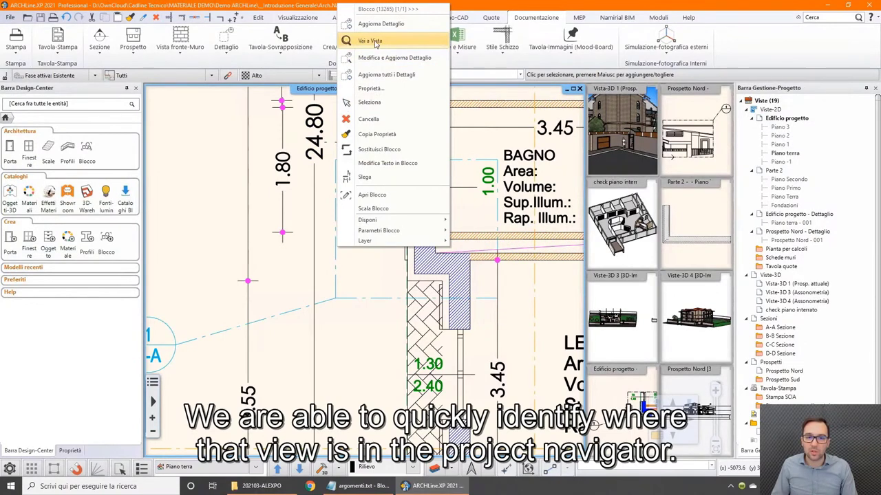
left_click(369, 41)
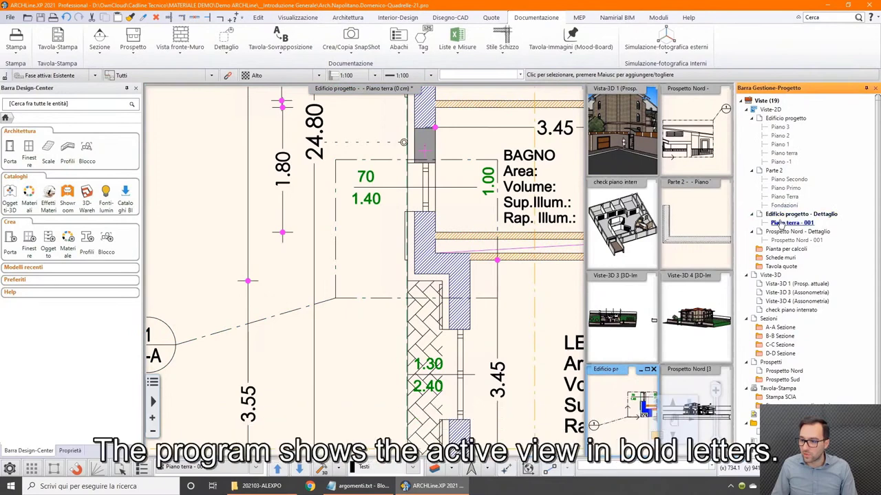
right_click(337, 230)
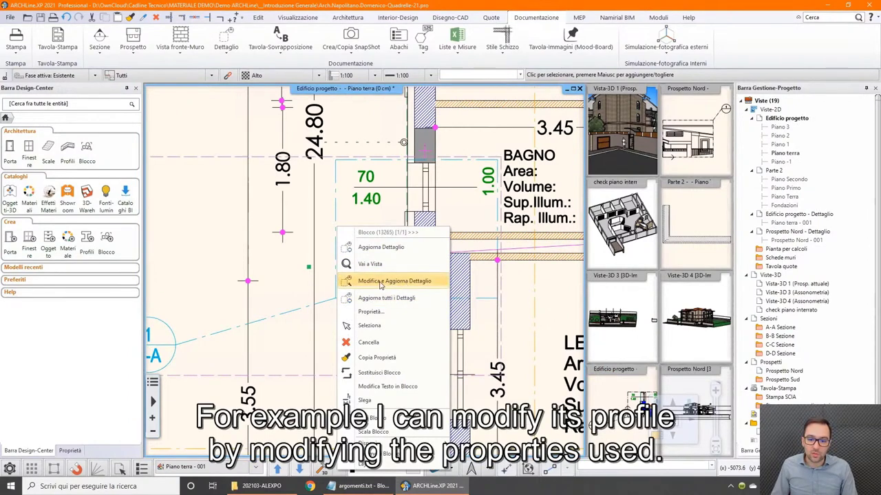
Step: Confirm the callout detail's display properties and update its content
left_click(406, 283)
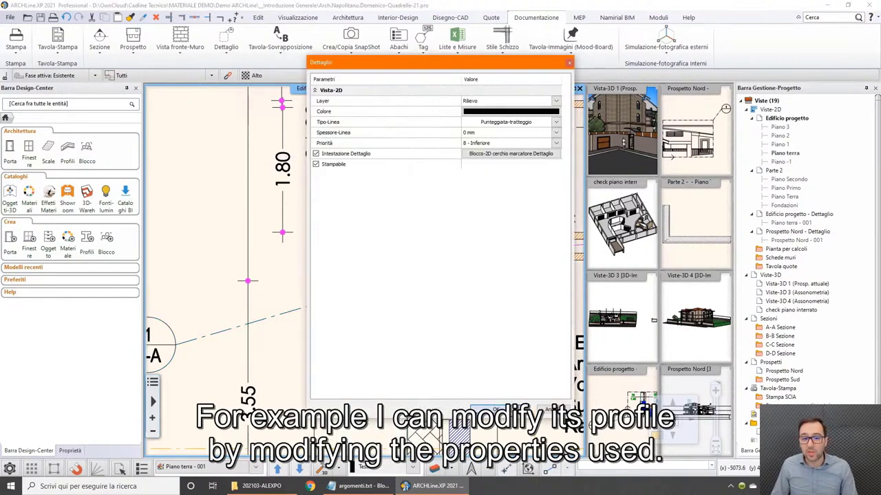
left_click(490, 409)
right_click(337, 260)
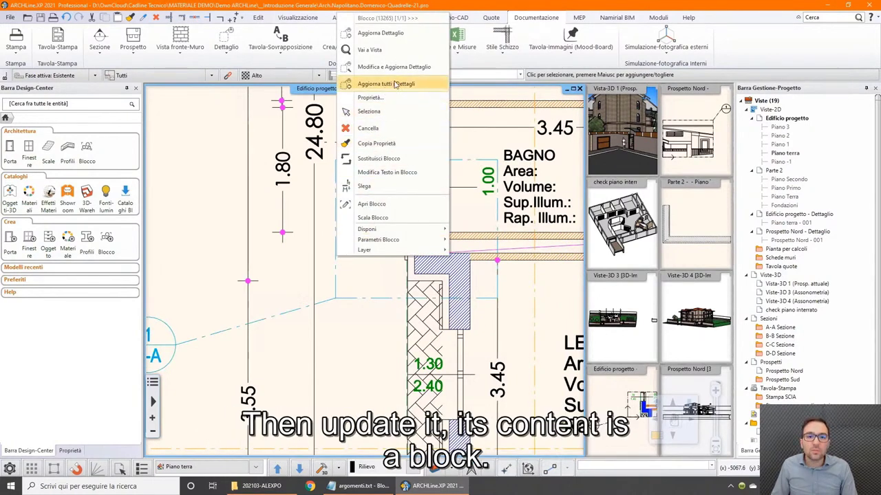
left_click(379, 32)
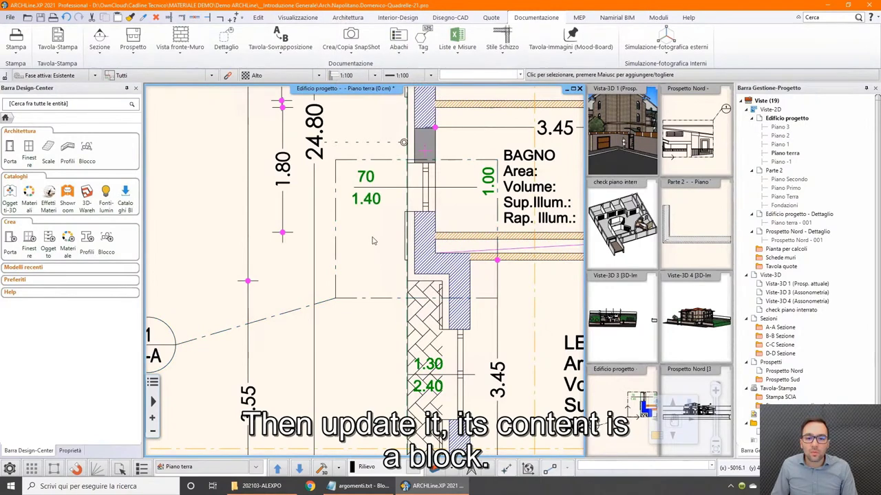
Step: Extend the detail boundary's lower edge to include the 1.30/2.40 dimensions and update the detail
left_click(369, 300)
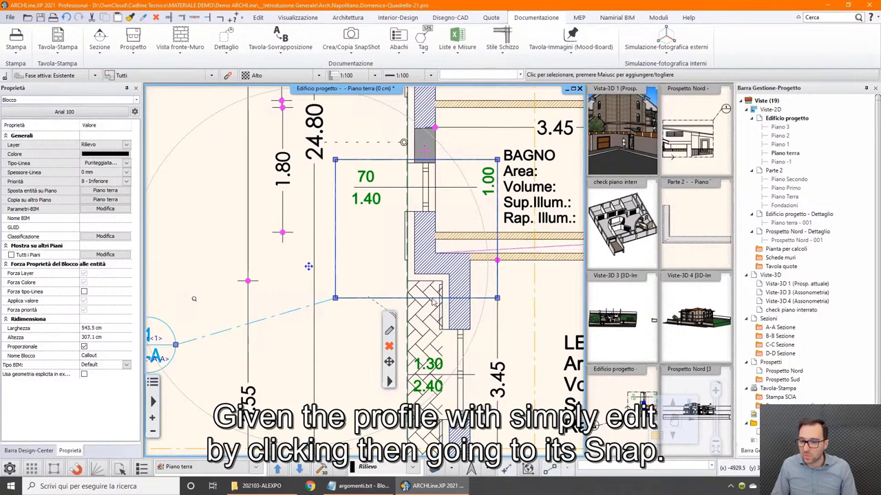
left_click(389, 330)
left_click(461, 363)
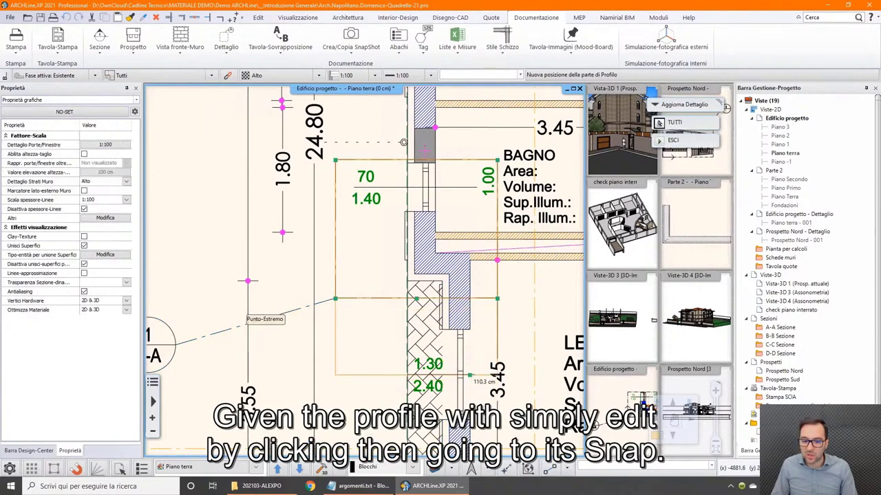
key("Escape")
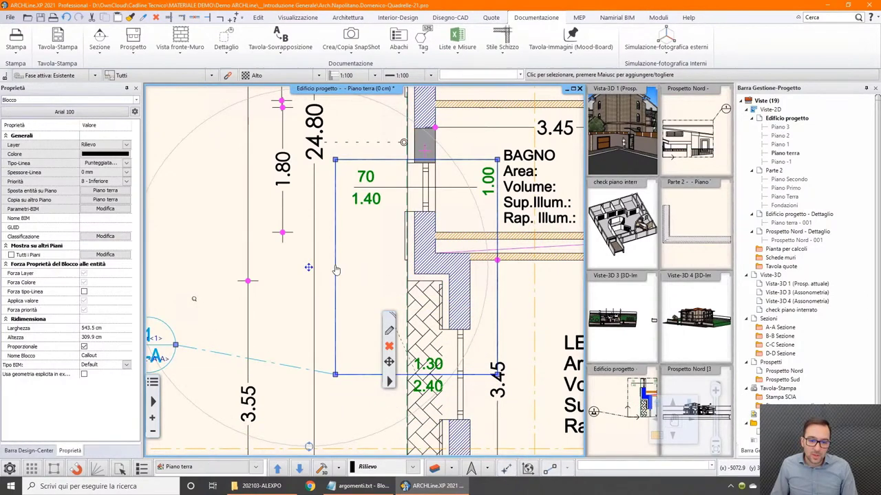
right_click(335, 270)
left_click(358, 41)
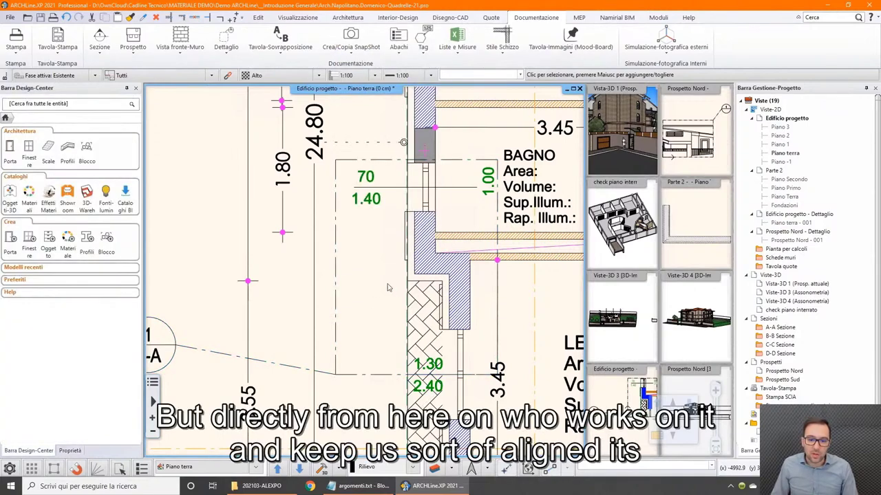
scroll(388, 287, "down", 1)
scroll(382, 282, "down", 1)
scroll(377, 278, "down", 1)
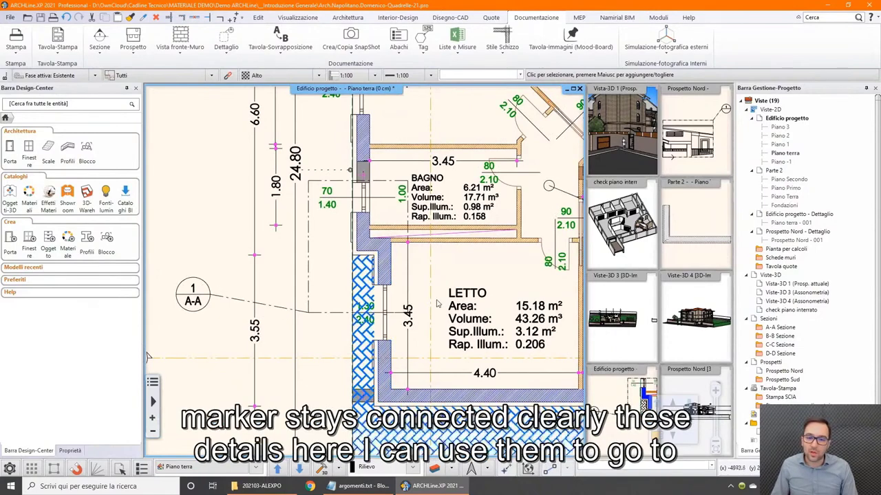
scroll(436, 304, "down", 1)
scroll(475, 275, "down", 1)
scroll(527, 235, "down", 1)
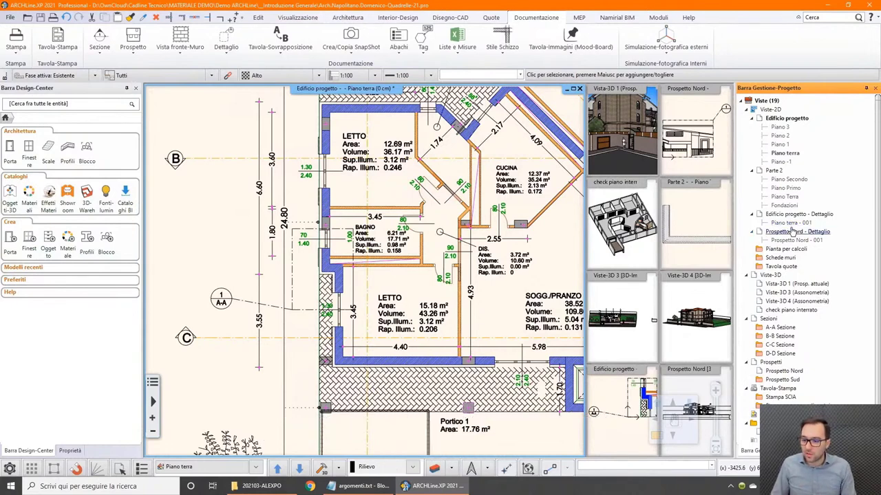
scroll(793, 230, "down", 1)
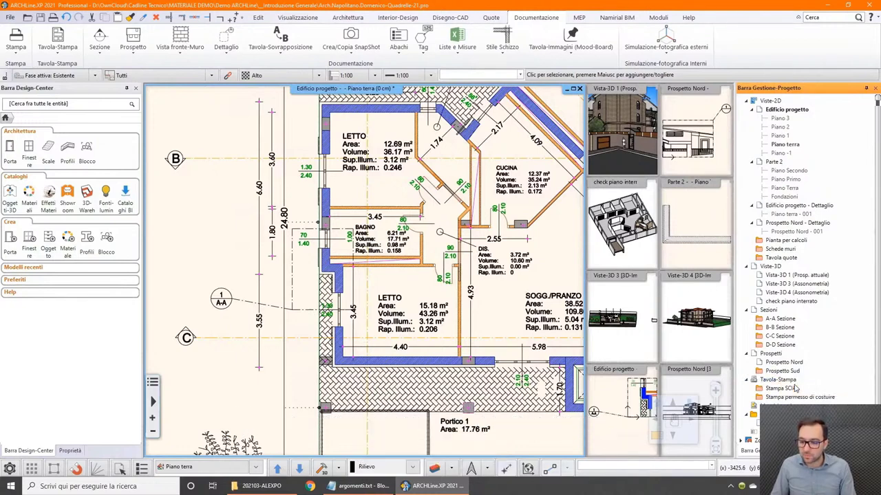
Step: Create A3 landscape sheet A-011 and place the Piano terra - 001 detail on it at 1:100
double_click(793, 388)
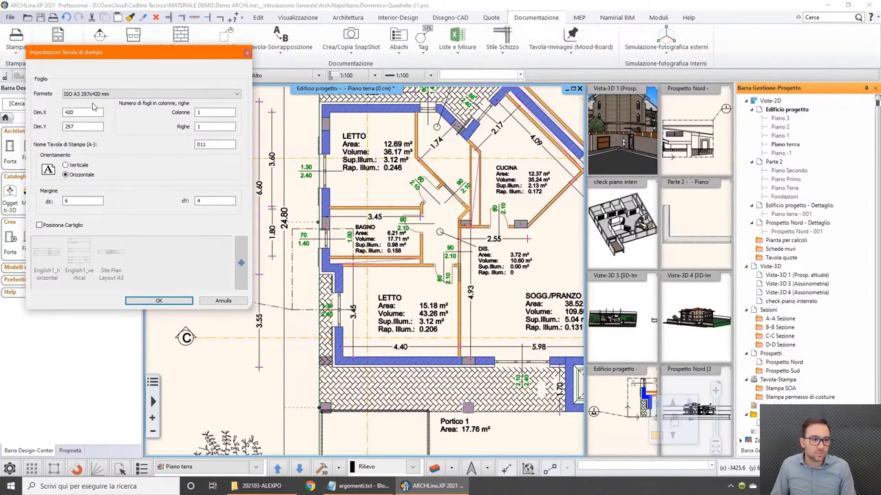
left_click(158, 300)
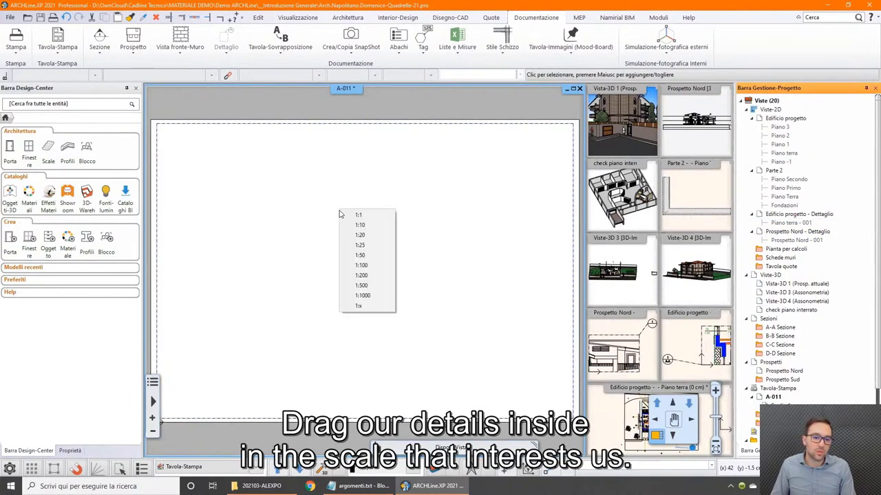
left_click_drag(779, 226, 343, 214)
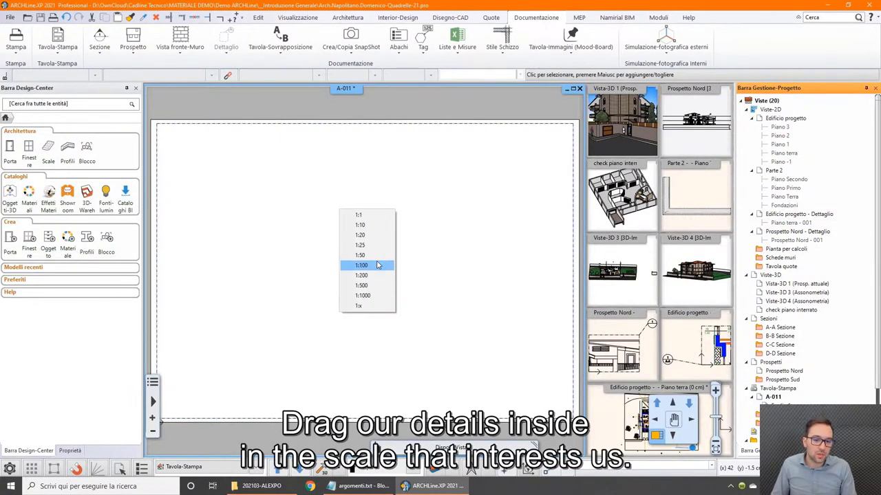
left_click(372, 266)
left_click(334, 234)
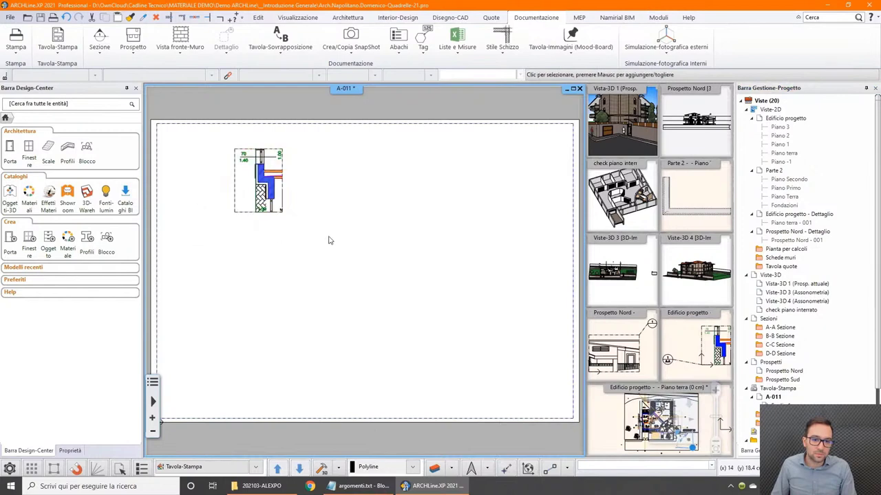
middle_click_drag(291, 194, 319, 201)
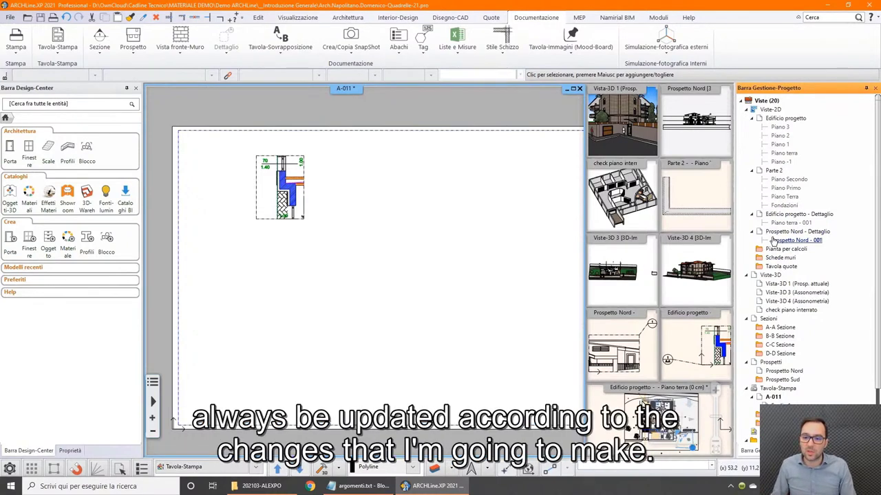
left_click(661, 430)
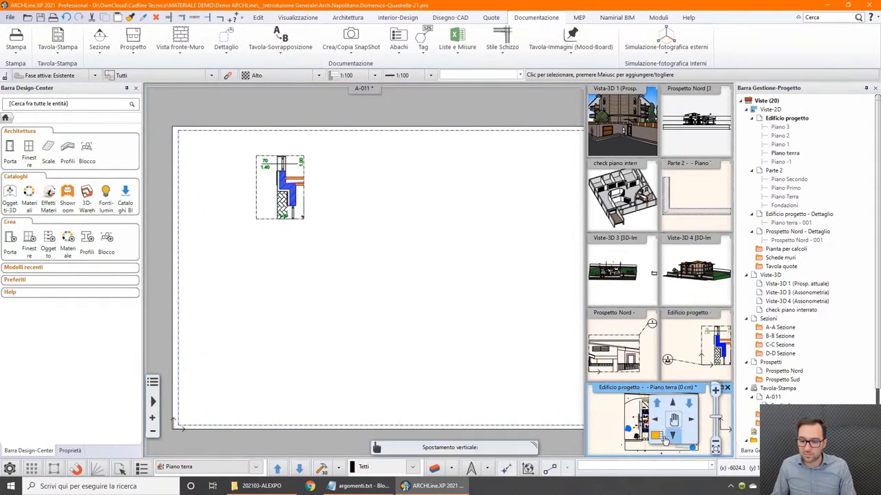
Step: Open the Edificio progetto ground-floor plan from its thumbnail and recentre it in the view
double_click(664, 441)
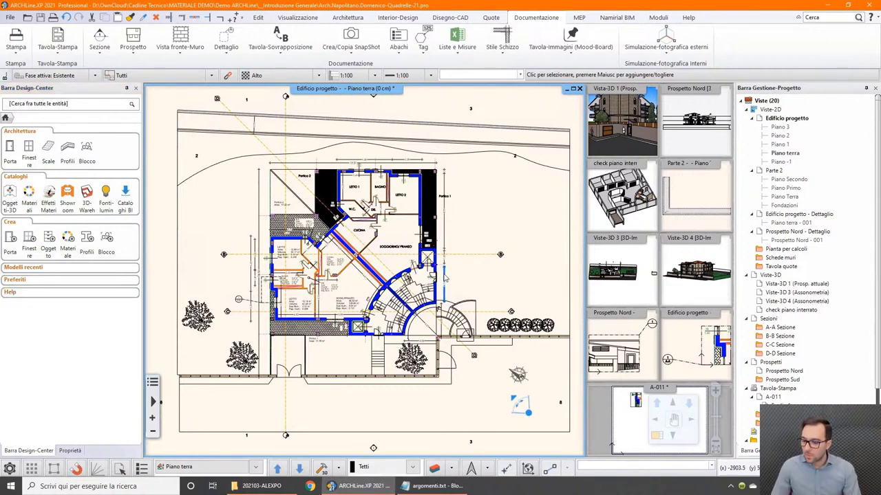
scroll(444, 278, "down", 1)
middle_click_drag(428, 263, 425, 235)
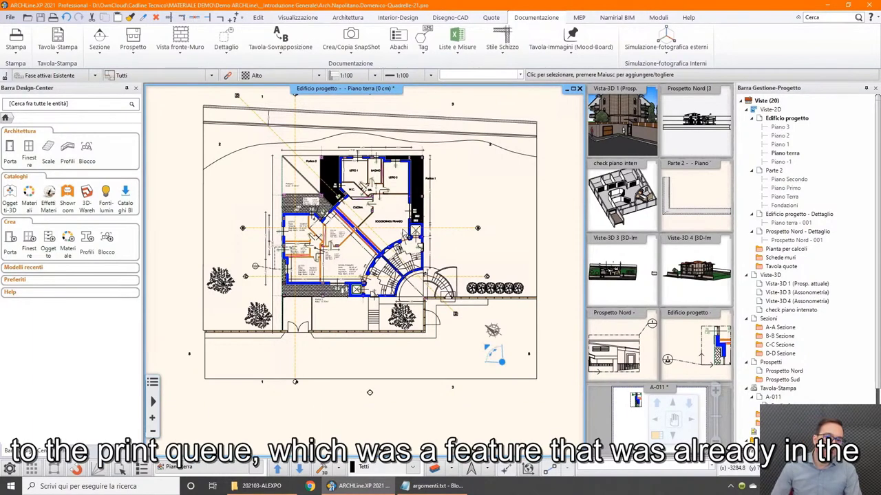
Step: Open the Stampa permesso di costuire print sheet and maximise it in the drawing area
left_click(10, 17)
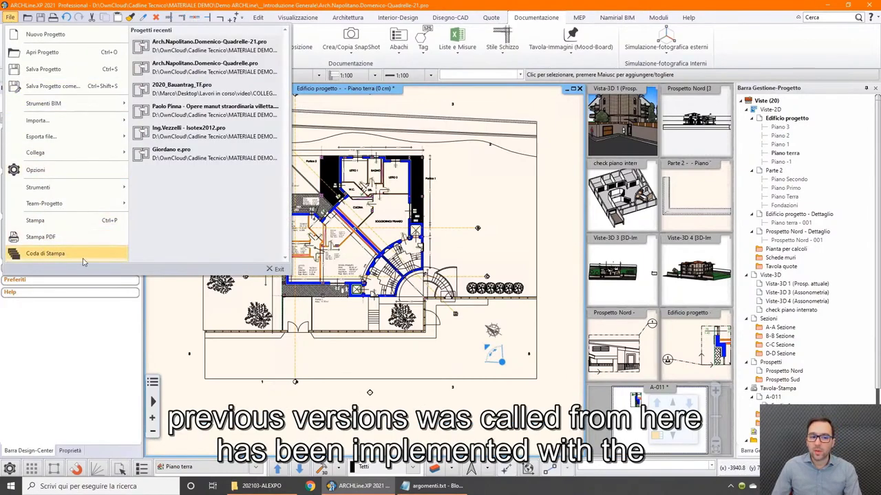
left_click(507, 252)
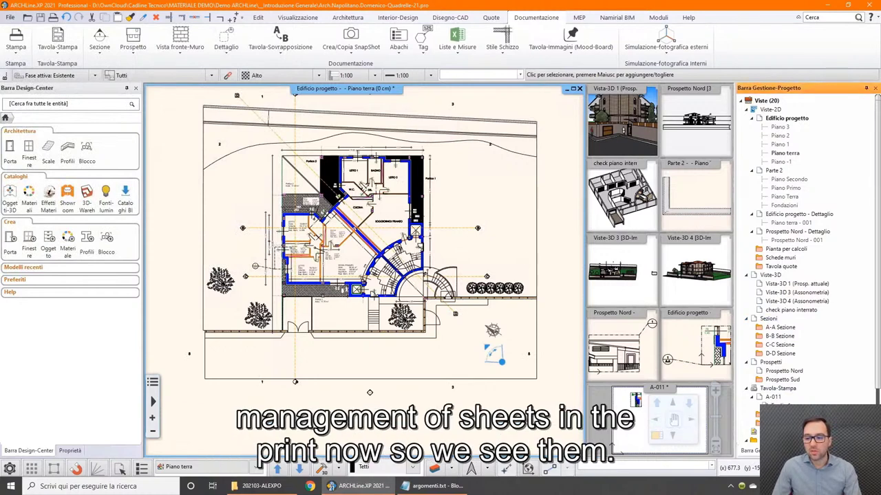
left_click(673, 419)
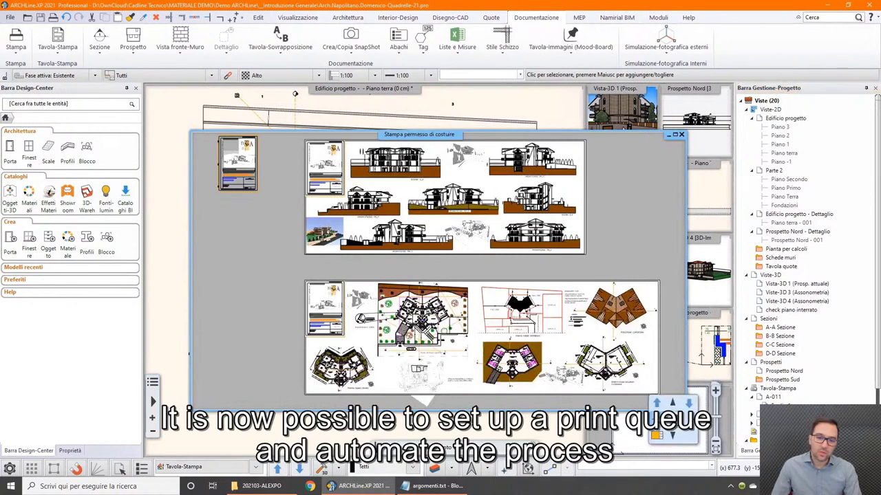
left_click(656, 438)
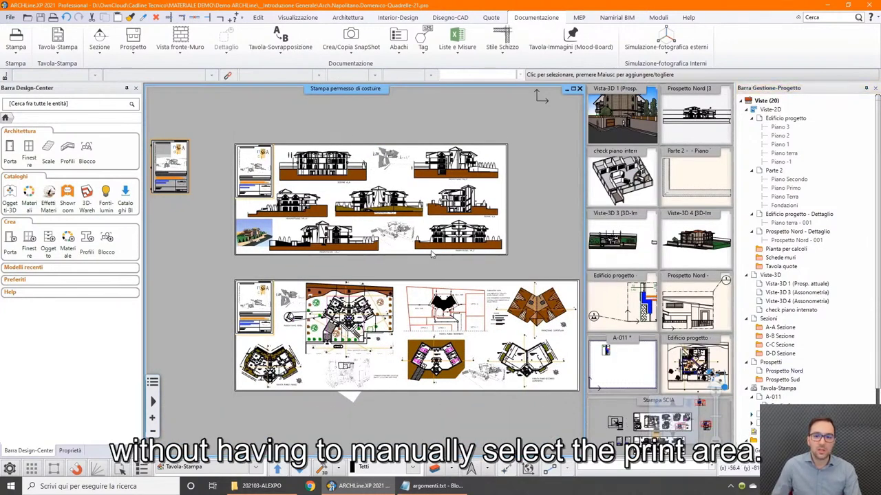
left_click(10, 17)
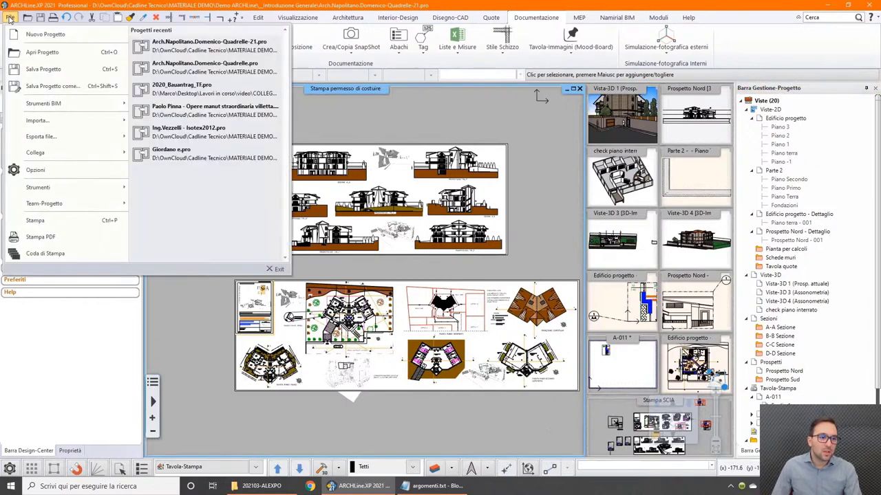
Step: Open the print queue and delete its leftover entry
left_click(45, 254)
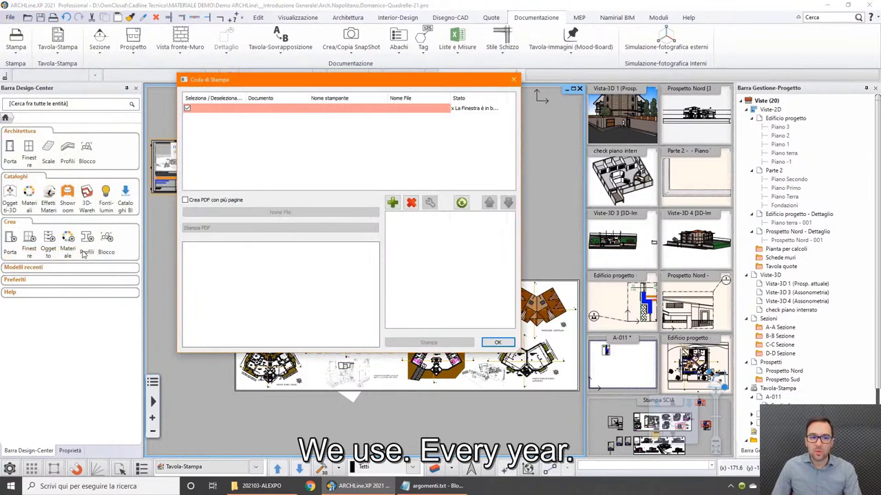
left_click(411, 202)
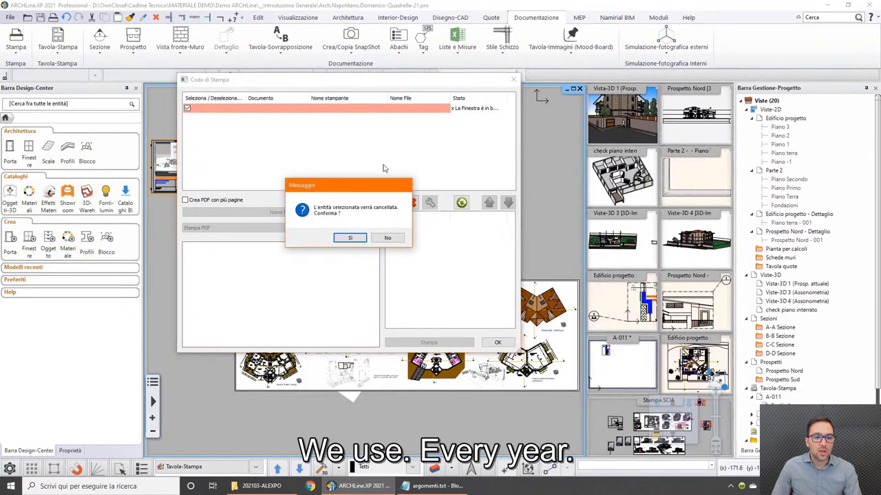
left_click(351, 230)
left_click_drag(338, 83, 465, 89)
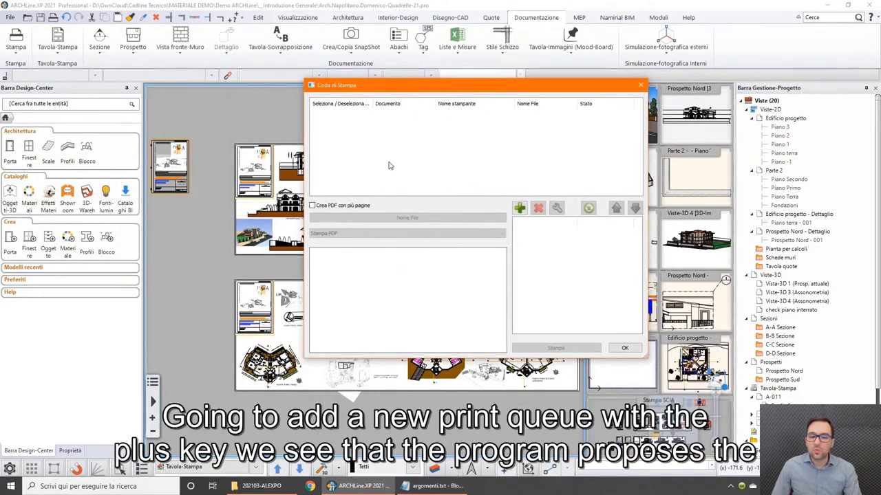
Step: Add a queue entry, selecting the whole Stampa SCIA sheet rather than only Planimetrie
left_click(519, 208)
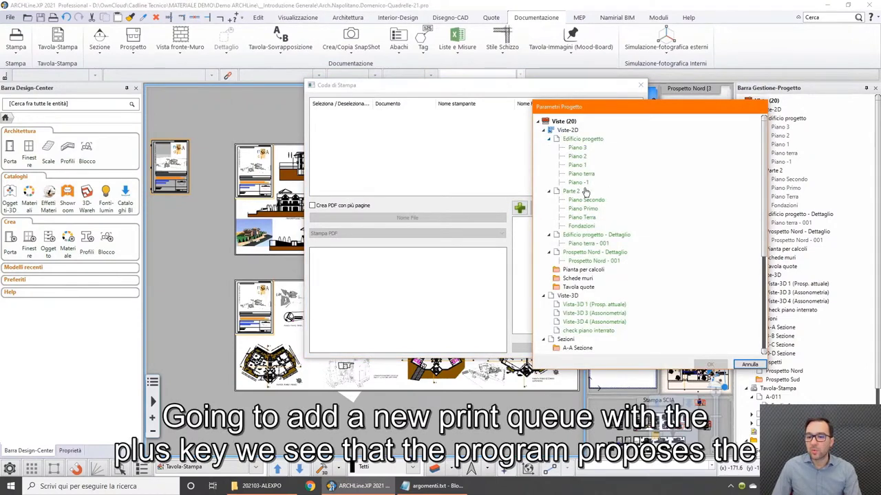
left_click(578, 166)
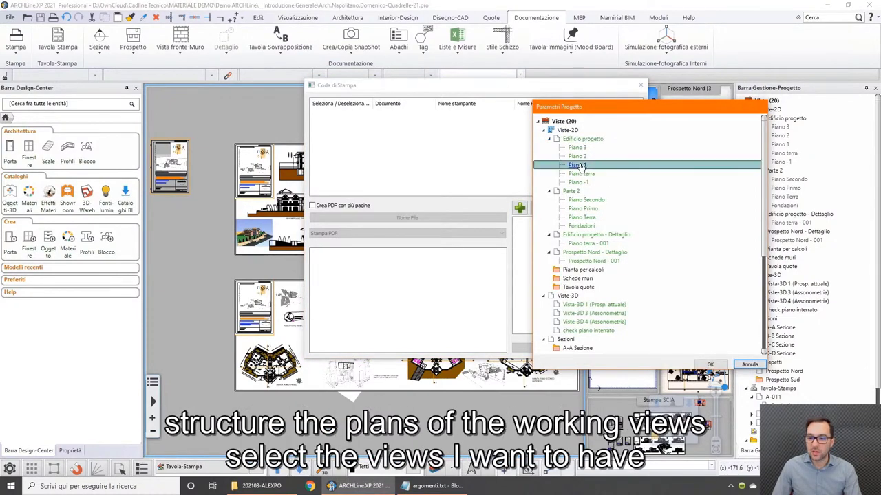
scroll(595, 234, "down", 1)
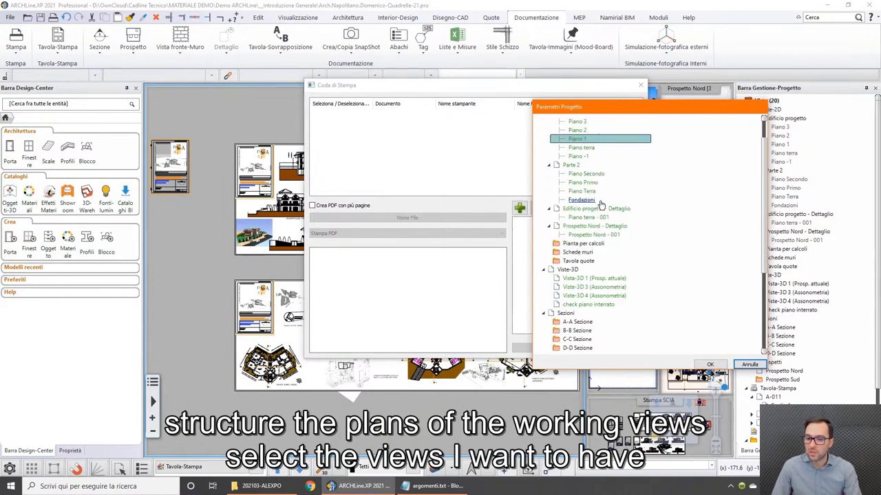
scroll(597, 231, "down", 2)
scroll(600, 226, "down", 2)
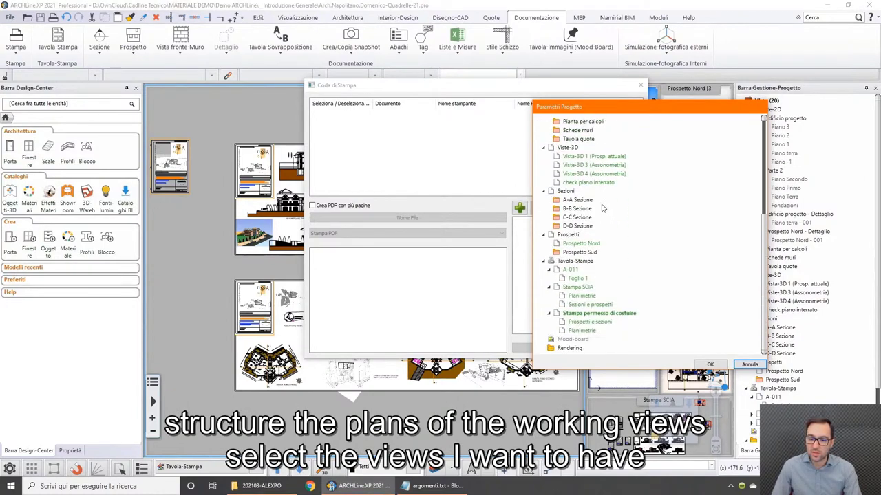
left_click(580, 297)
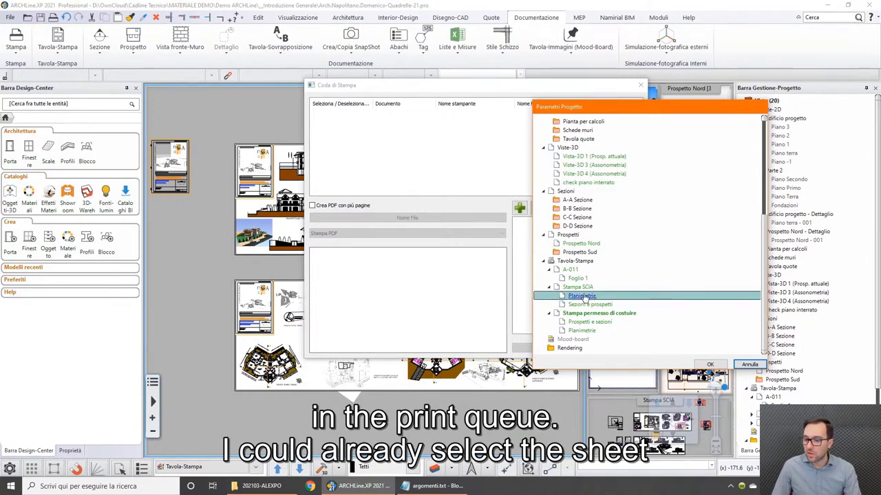
left_click_drag(580, 297, 309, 205)
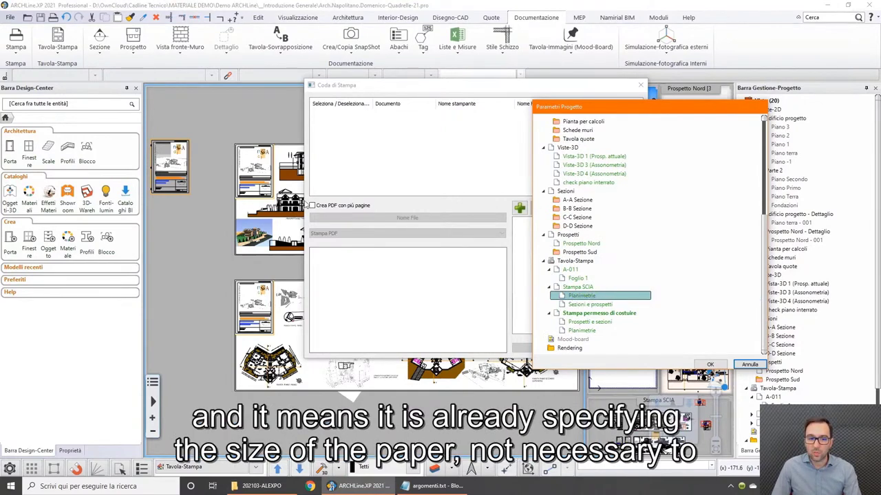
left_click(577, 298)
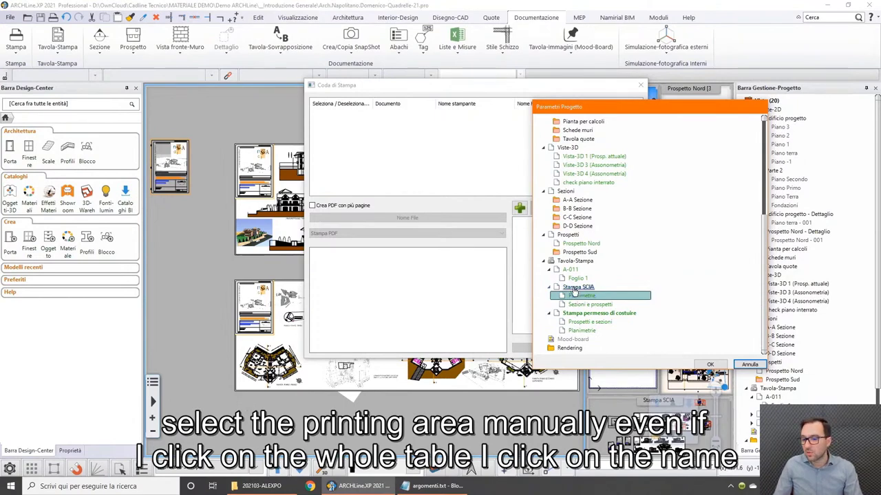
left_click(574, 288)
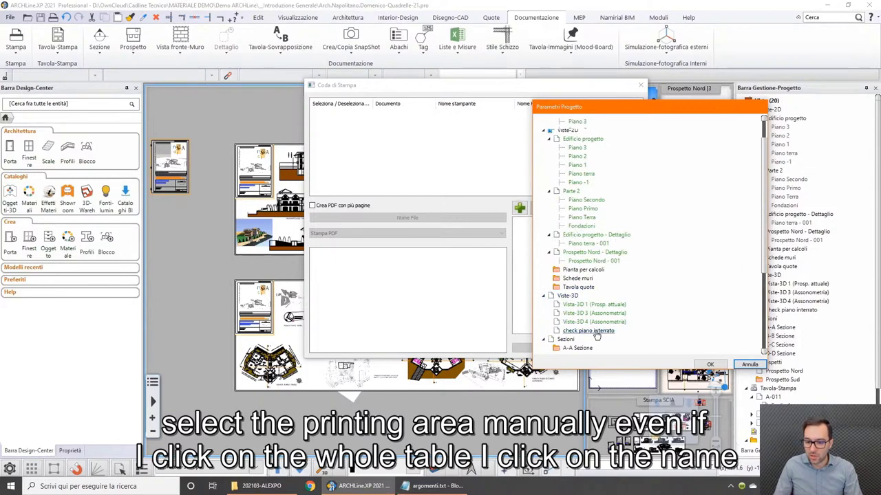
left_click(611, 287)
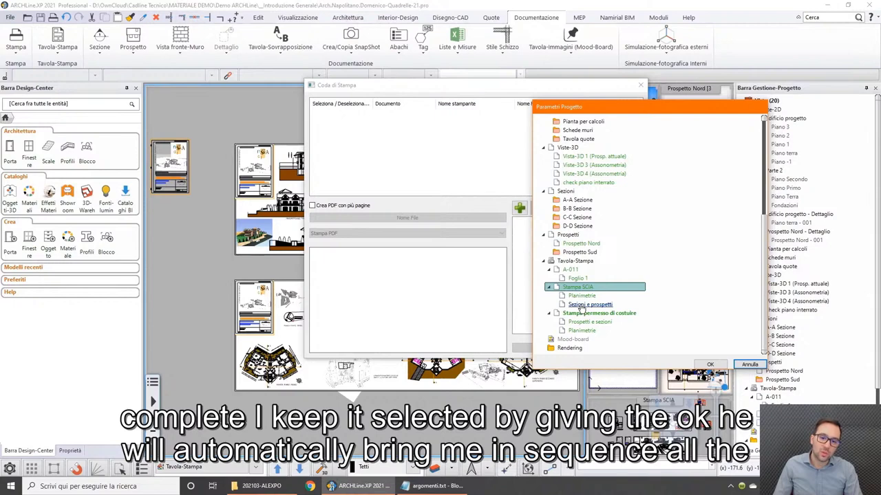
Step: Set the queued Stampa SCIA sheets to print to Stampa PDF on centred ISO A0 paper
left_click(710, 365)
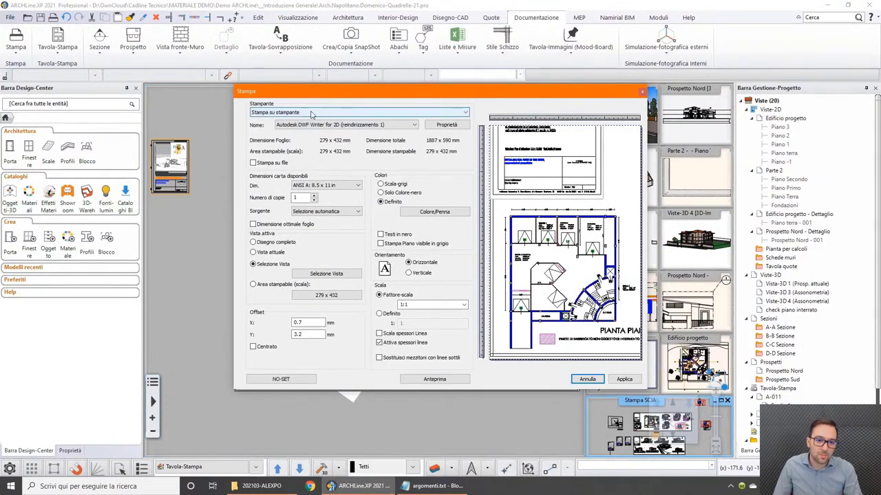
left_click(280, 116)
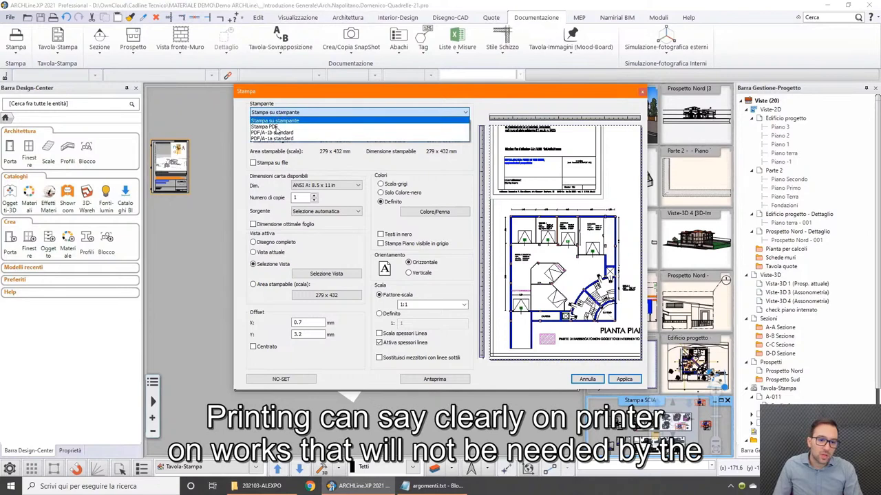
left_click(275, 126)
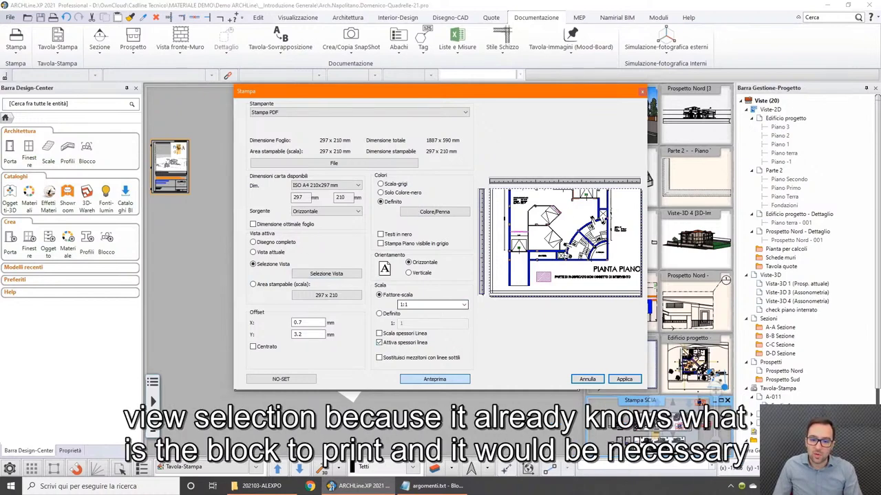
left_click(328, 187)
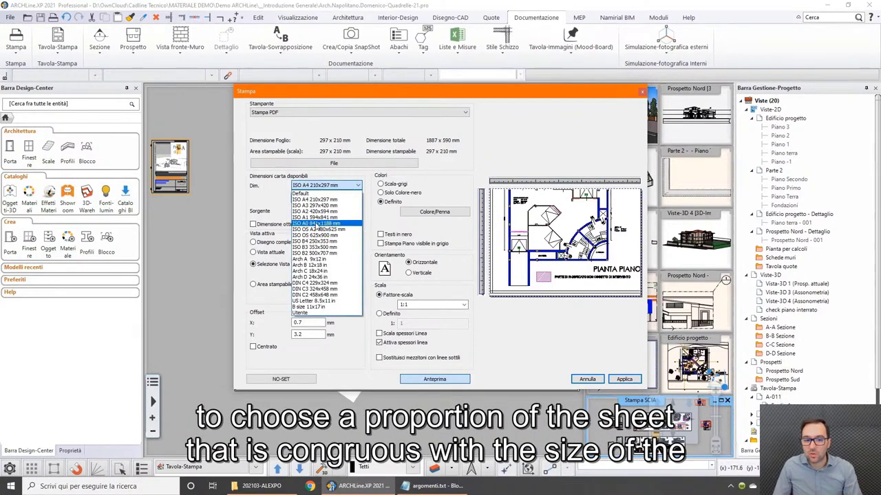
left_click(316, 224)
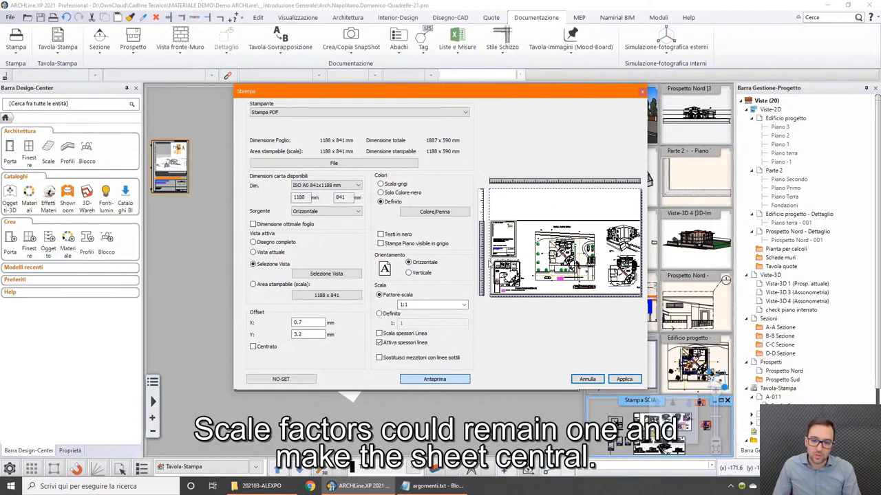
left_click(270, 350)
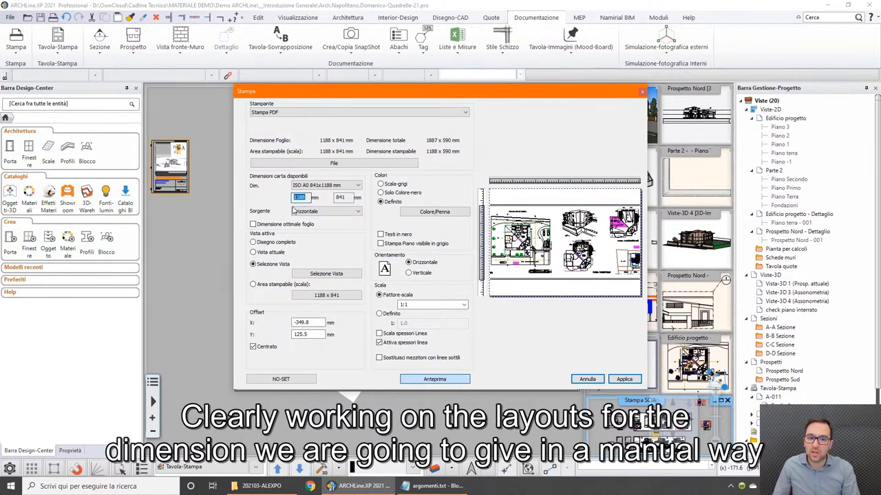
left_click(341, 197)
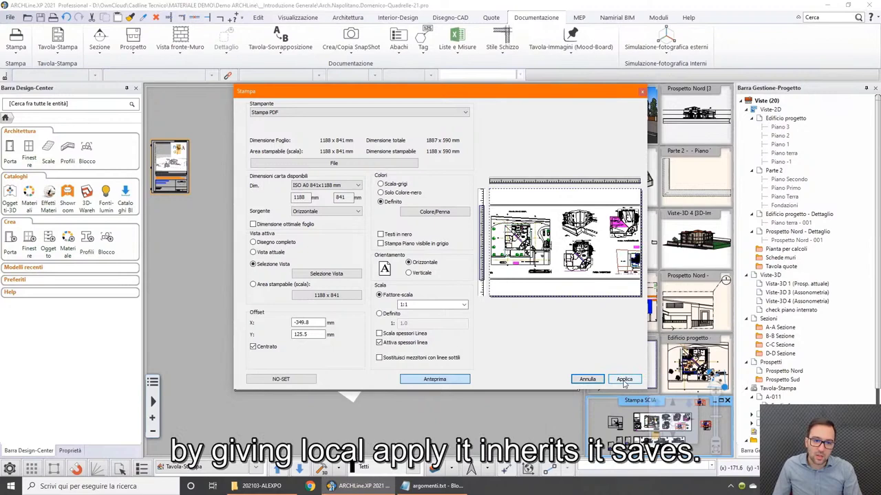
left_click(624, 379)
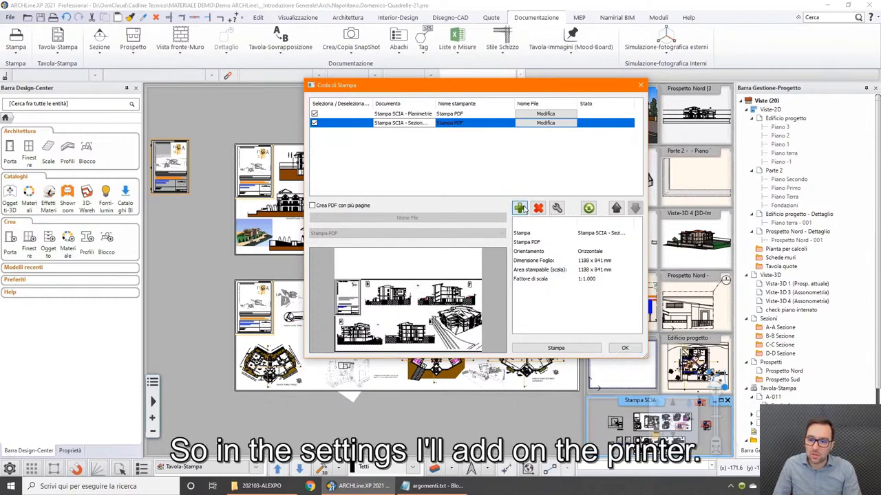
Step: Queue the Piano terra plan to print to Stampa PDF at 1:100, centred
left_click(520, 209)
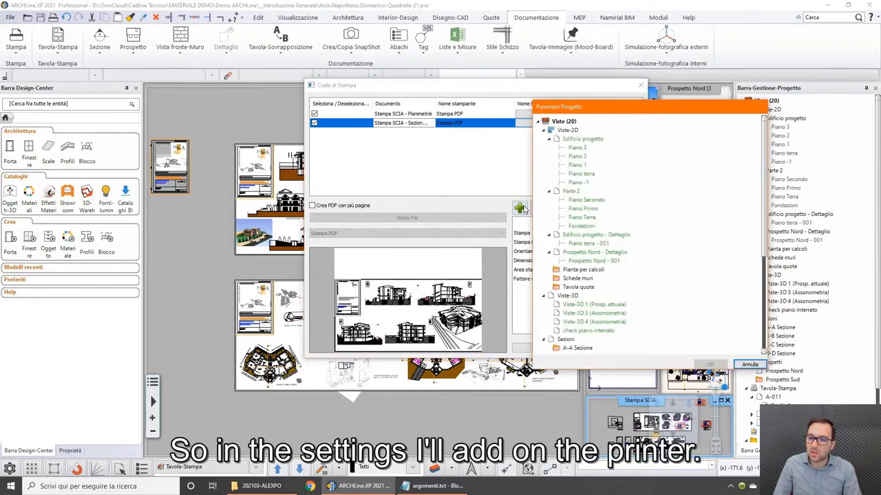
left_click(585, 174)
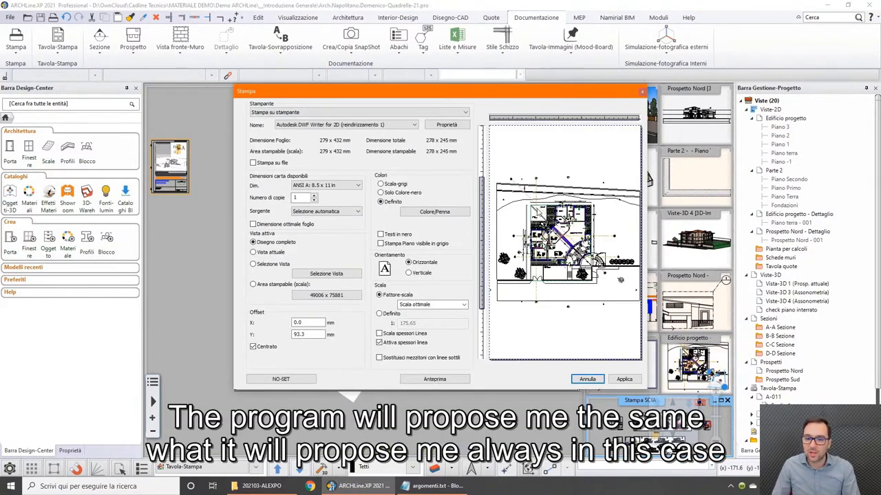
left_click(386, 113)
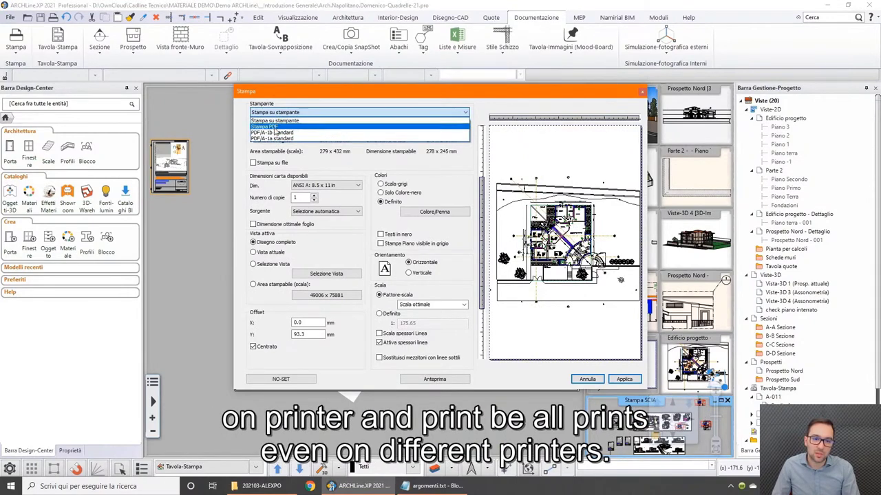
left_click(275, 128)
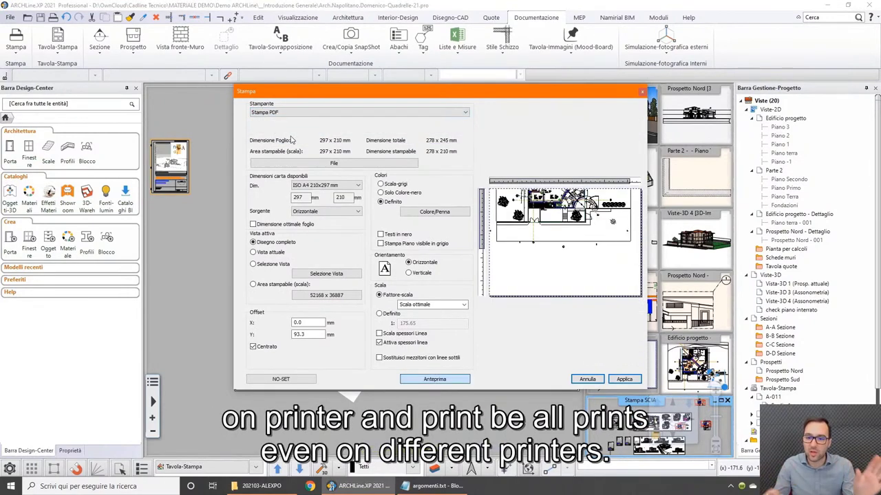
left_click(333, 185)
left_click(432, 291)
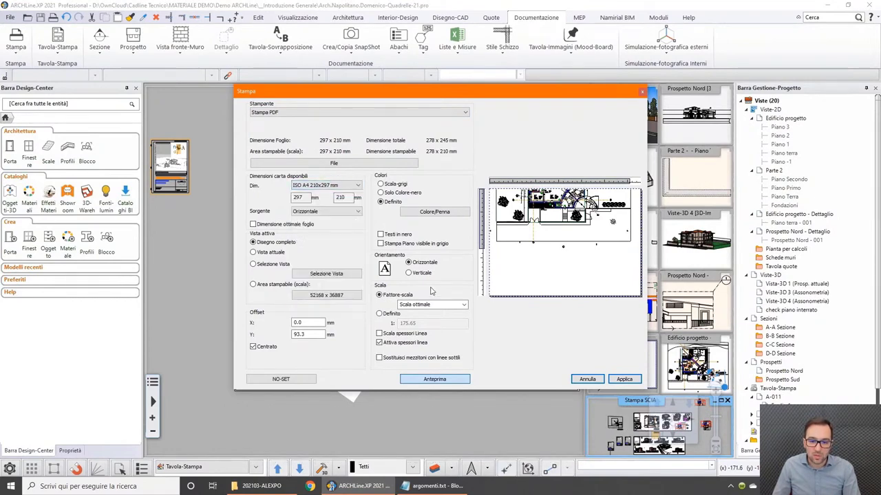
left_click(463, 305)
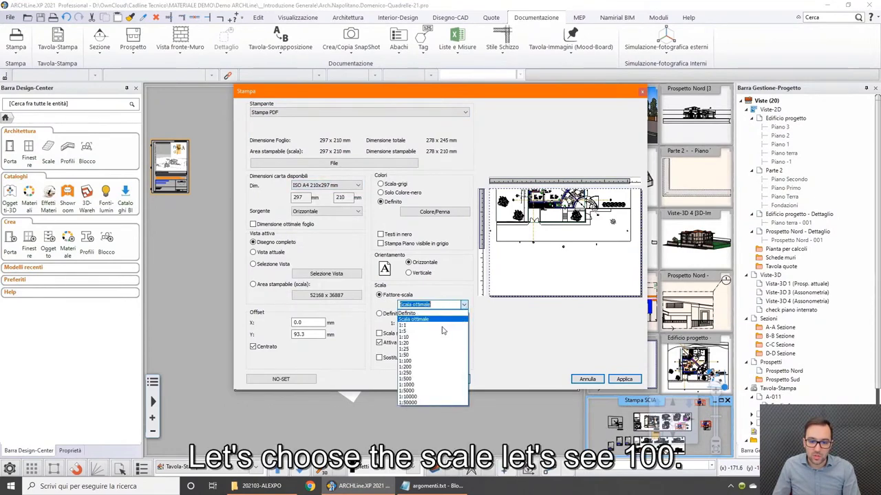
left_click(407, 361)
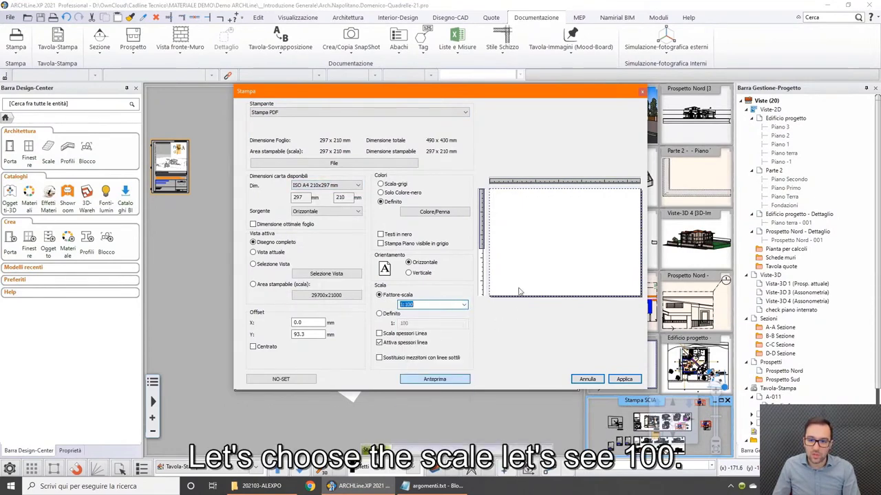
left_click(270, 347)
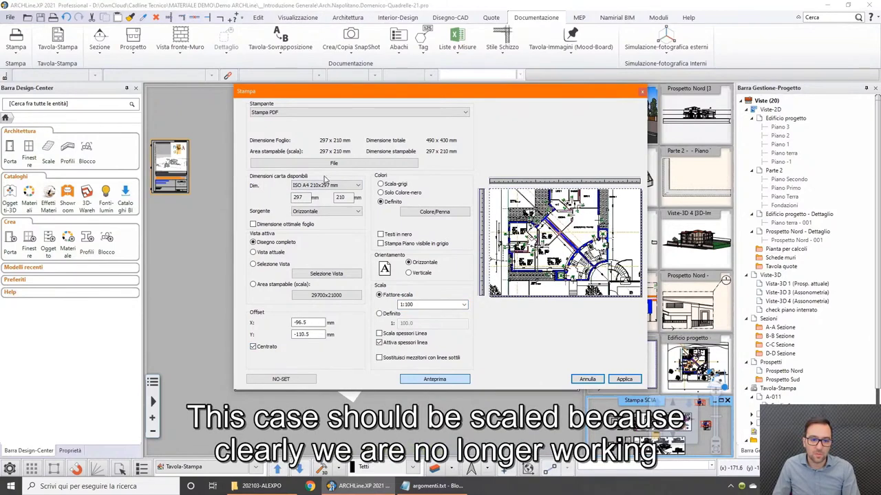
Step: Set the plan's paper to ISO A2, recentre, apply, and widen the Documento column
left_click(334, 186)
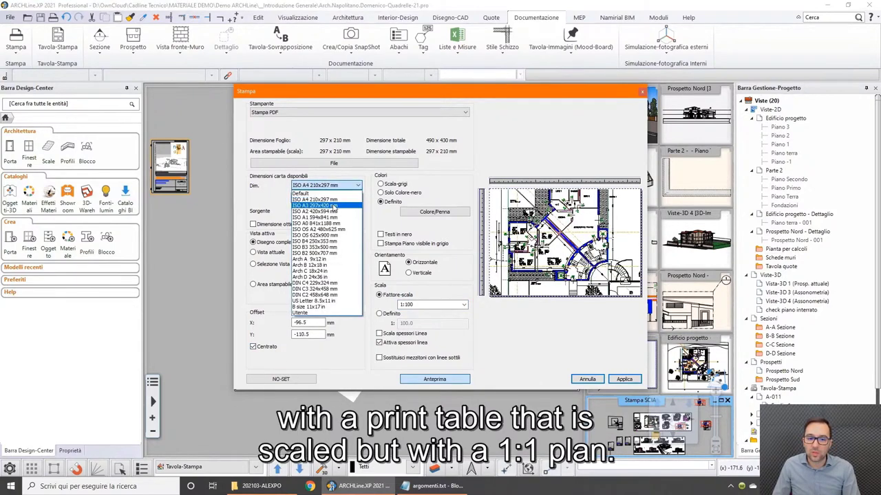
left_click(332, 206)
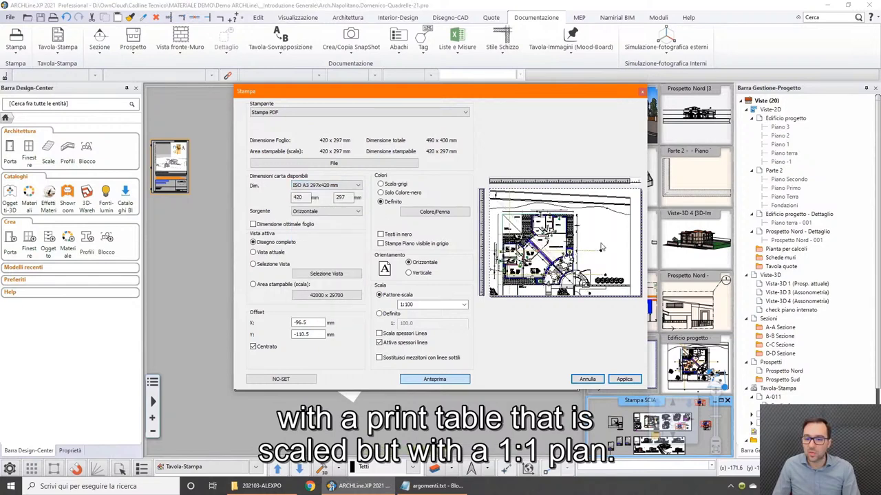
left_click(320, 185)
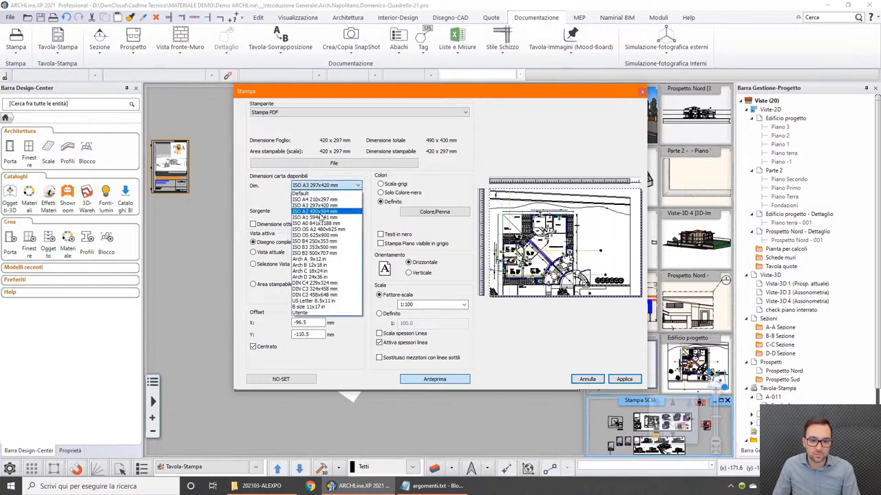
left_click(319, 217)
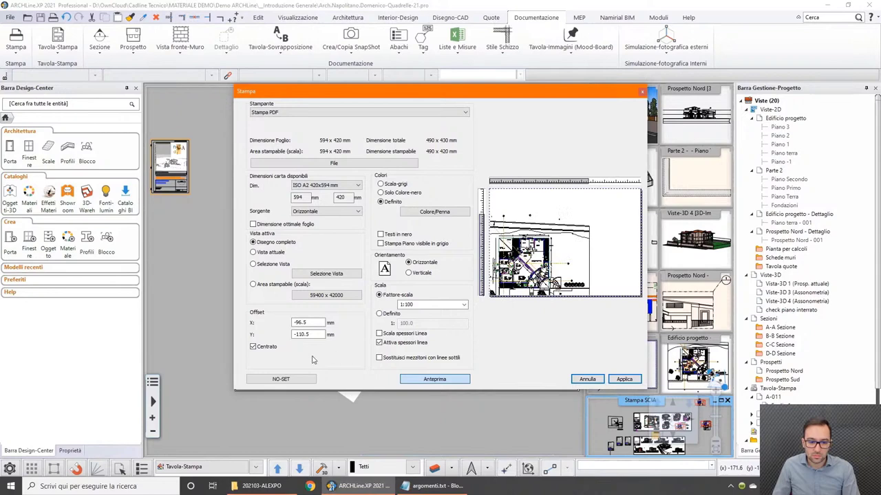
left_click(266, 348)
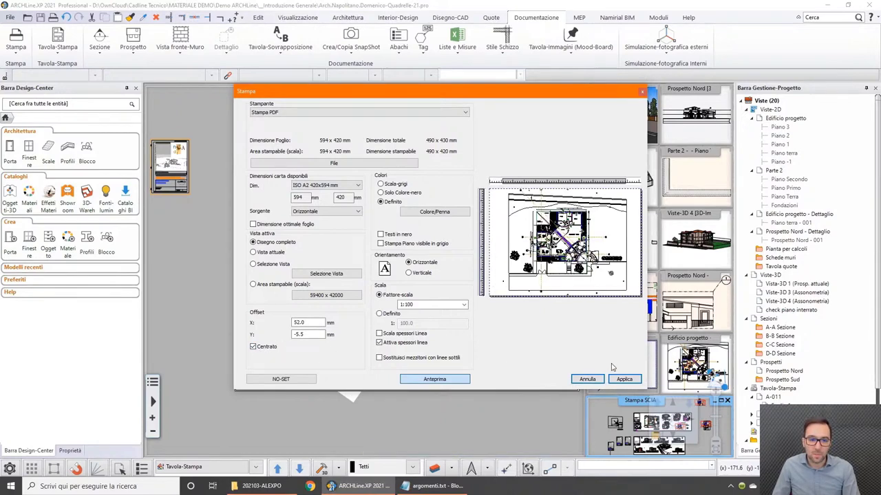
left_click(624, 379)
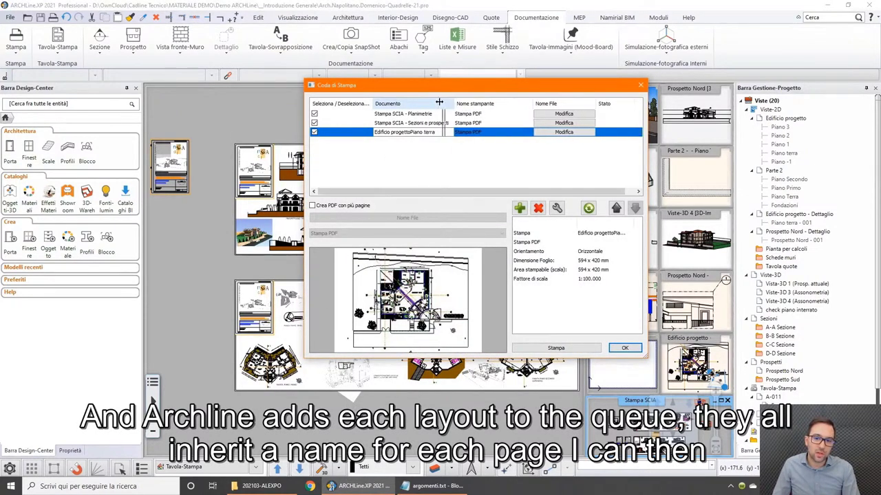
left_click_drag(454, 102, 457, 103)
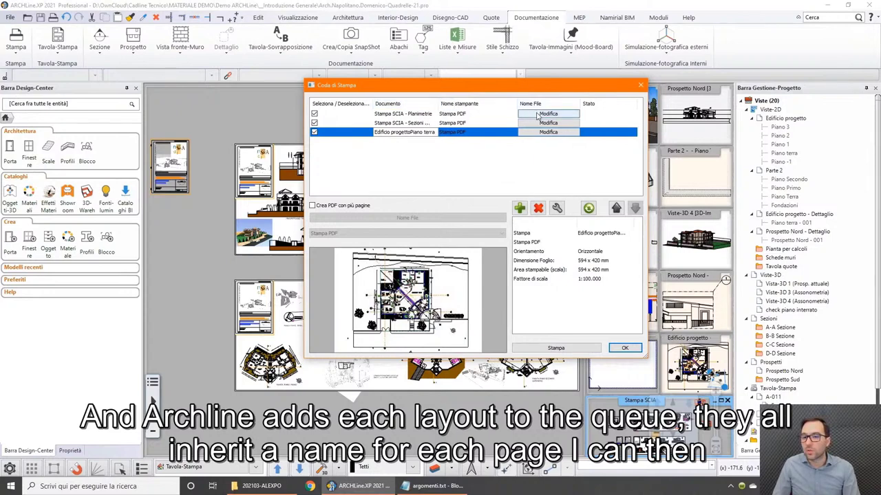
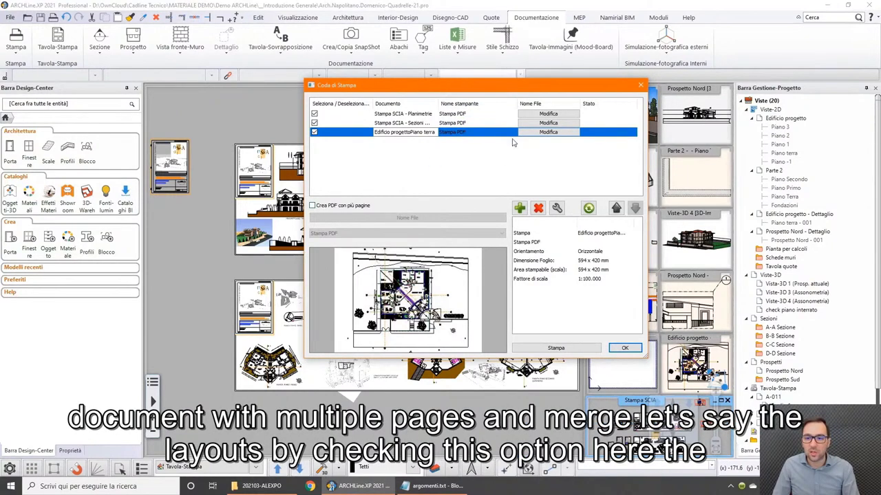
Step: Set the print queue to a single multi-page PDF named prova, using the plain PDF standard
left_click(313, 206)
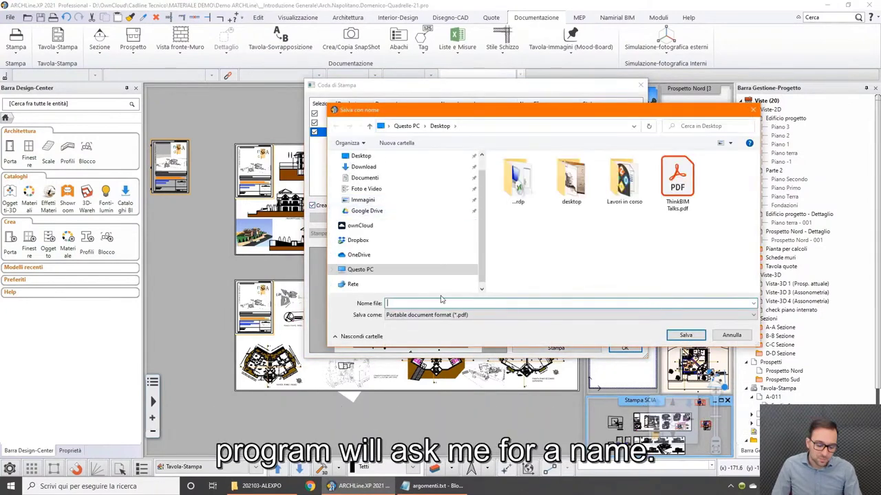
type("prova")
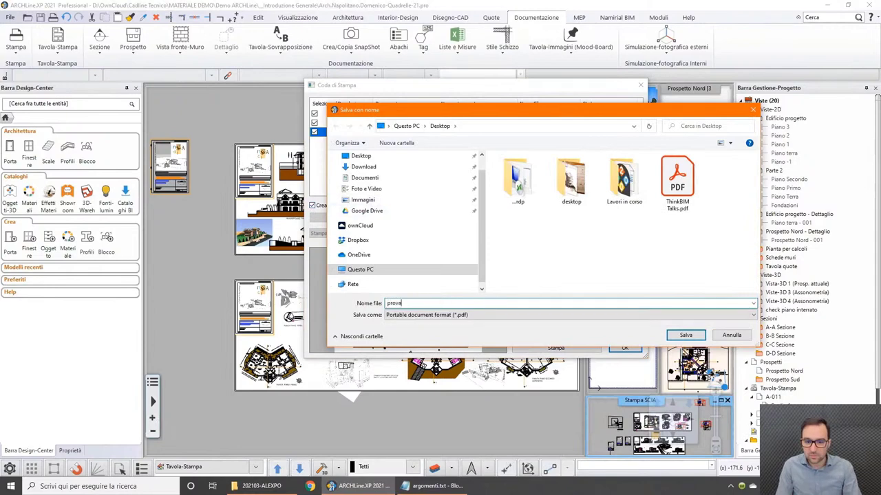
key("Return")
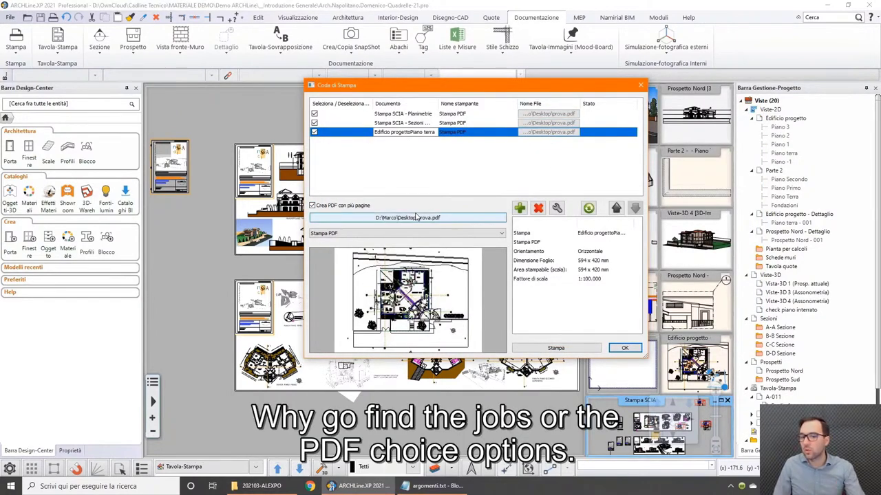
left_click(399, 234)
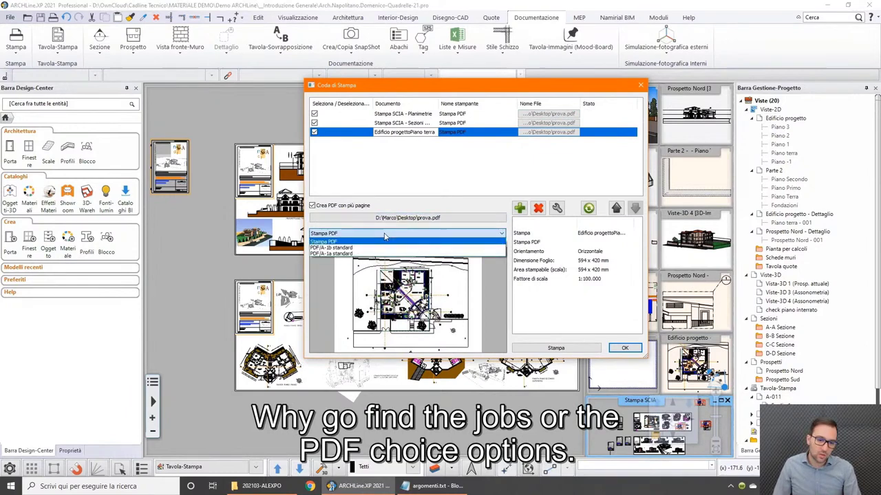
left_click(385, 237)
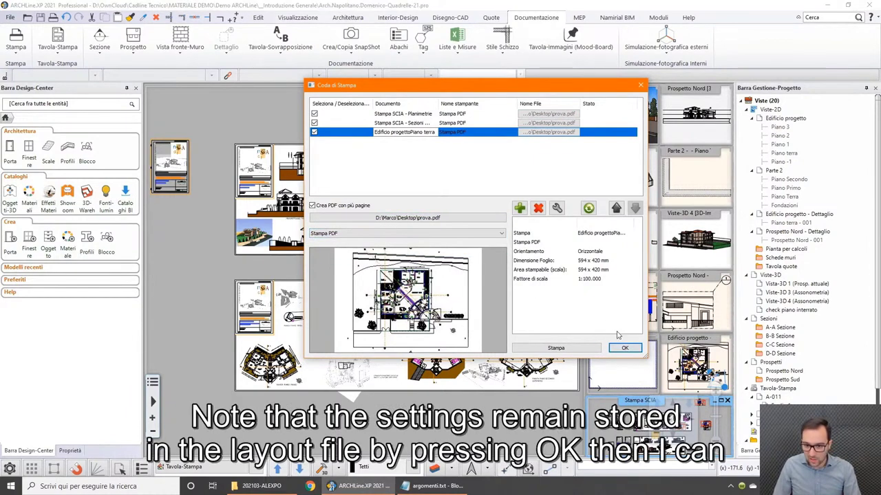
left_click(626, 348)
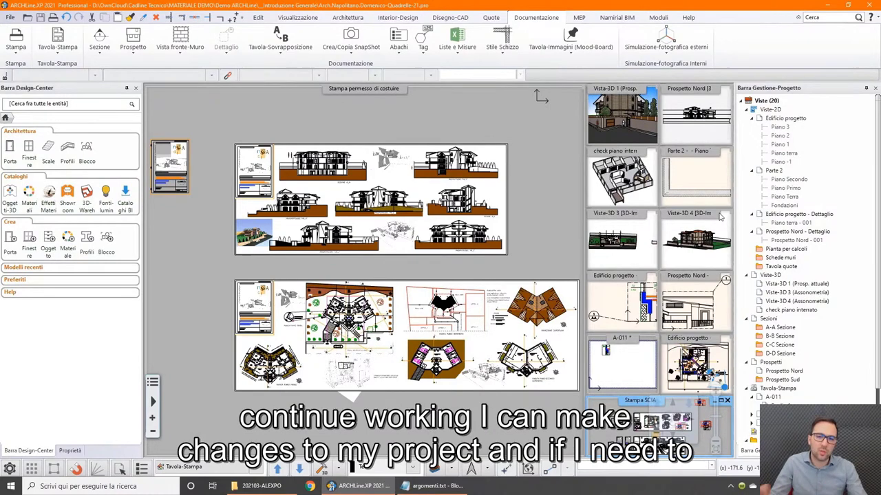
Step: Reopen the Coda di Stampa and print the three queued layouts to PDF
left_click(14, 17)
left_click(42, 253)
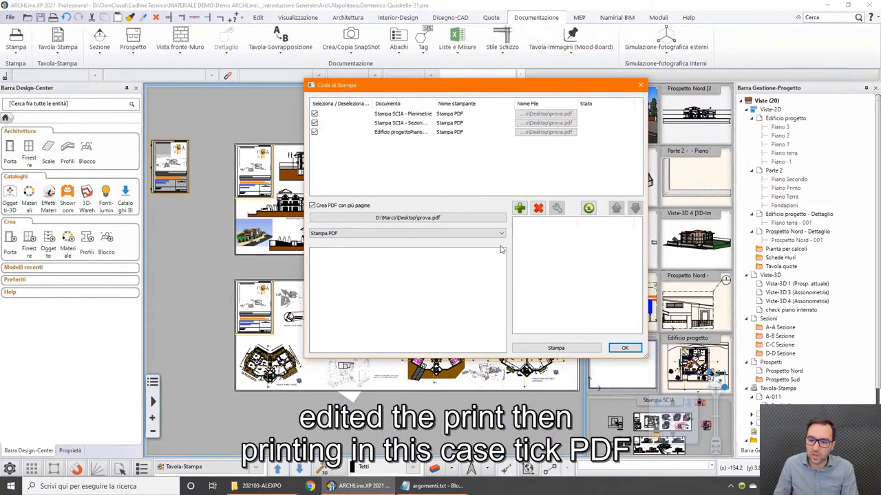
left_click(563, 349)
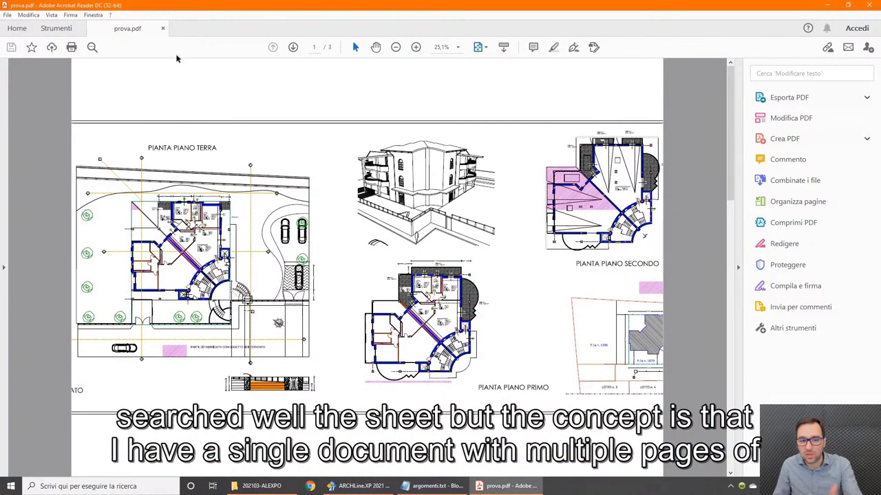
Step: Page through the three pages of prova.pdf, then close Acrobat Reader and the print queue
left_click(296, 47)
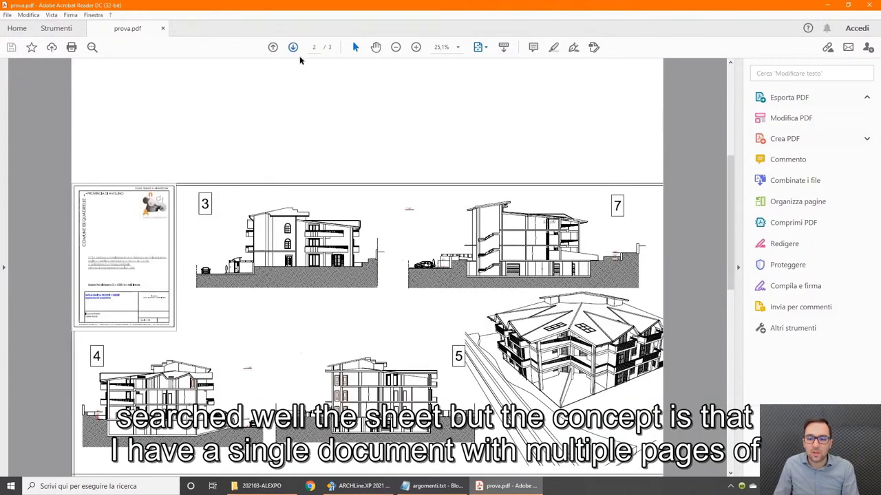
left_click(295, 47)
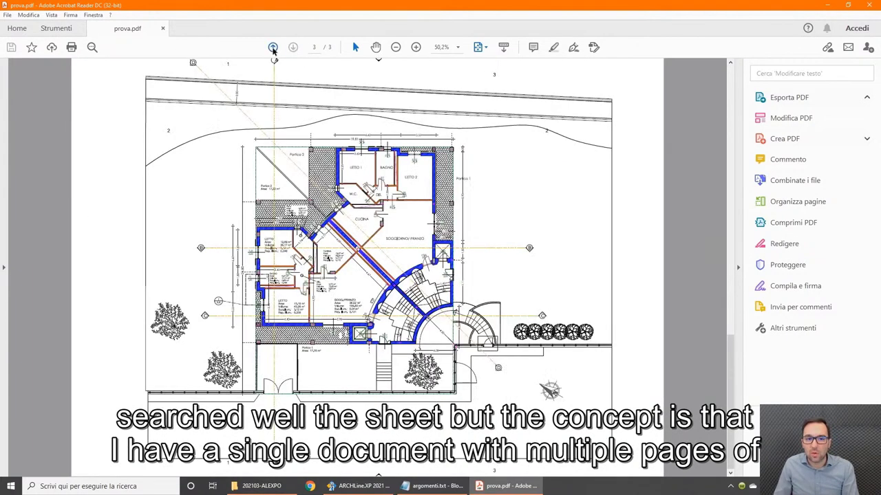
left_click(273, 47)
left_click(273, 47)
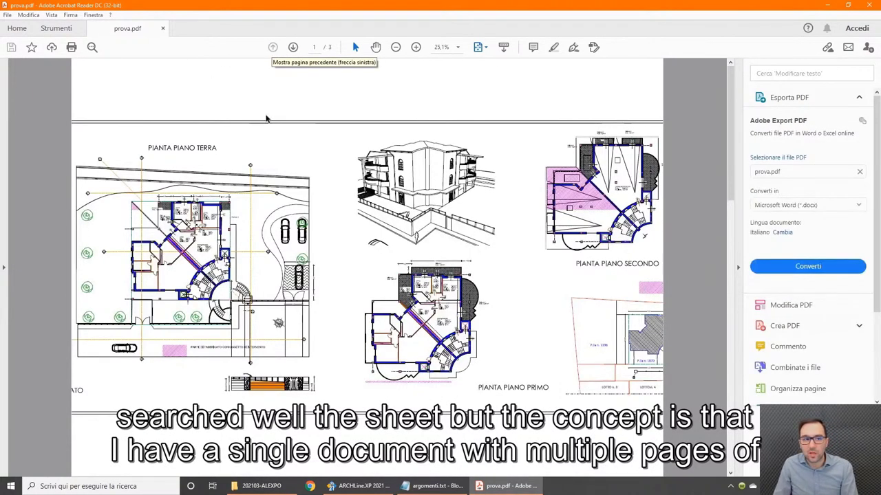
left_click(870, 5)
left_click(619, 348)
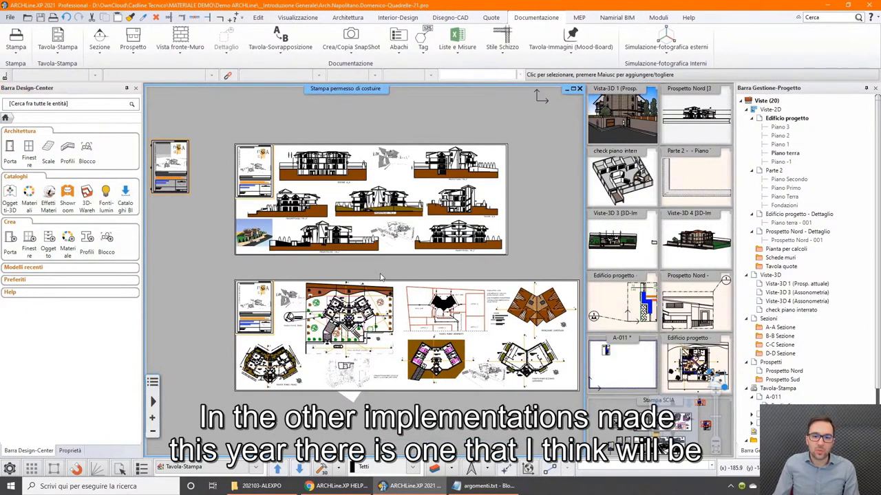
Step: Zoom out on the Stampa permesso di costuire layout sheets
scroll(380, 277, "down", 1)
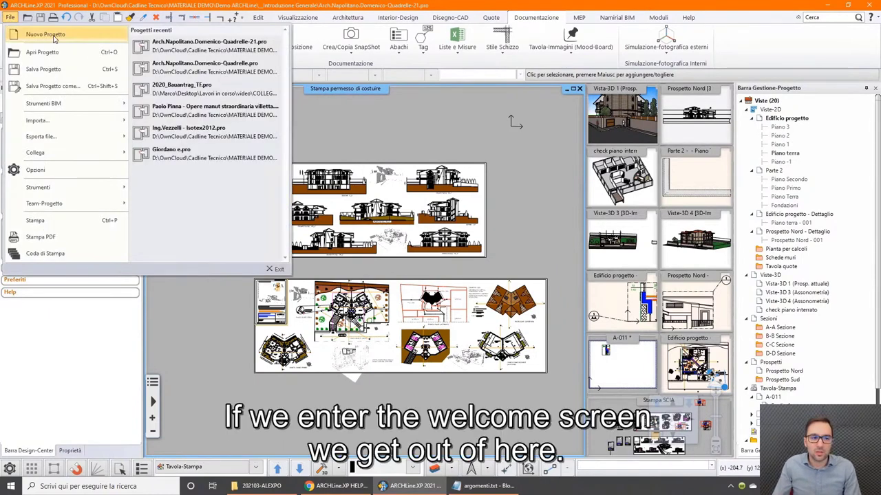
Step: Close the demo project with 'Termina senza salvare' and start a NUOVO PROGETTO
left_click(44, 34)
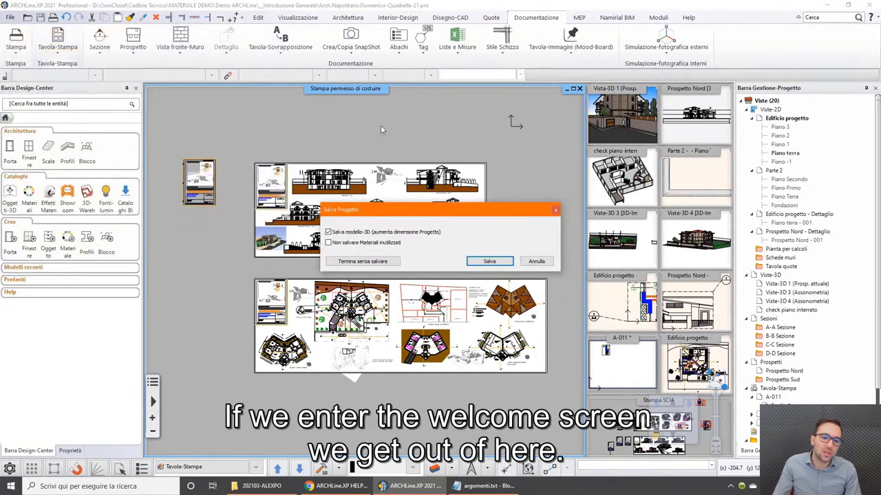
left_click(382, 260)
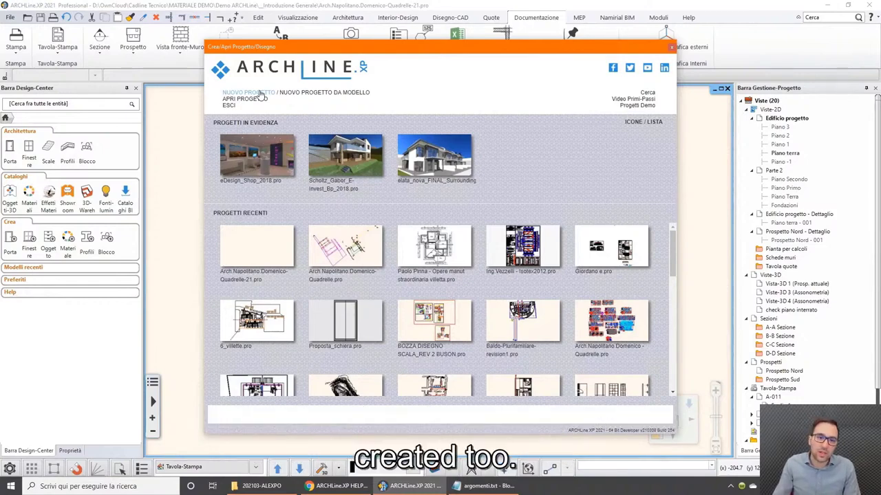
left_click(260, 96)
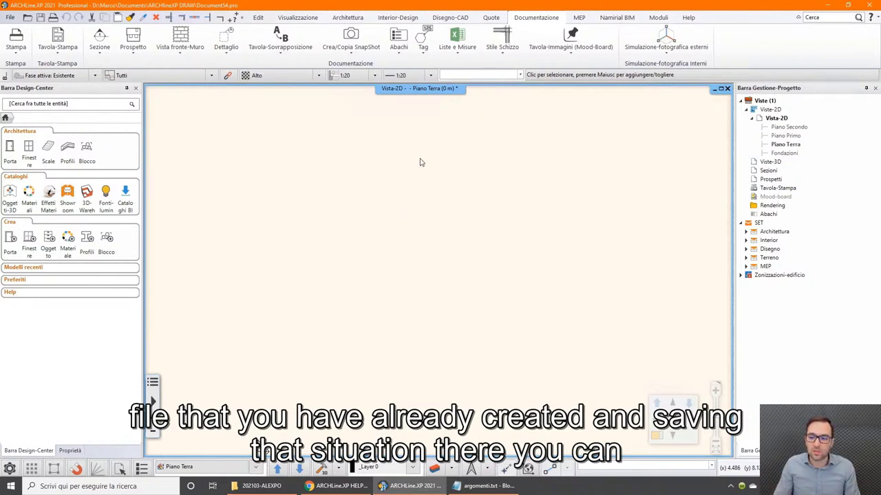
Step: Glance at the Modello Progetto export option, then open the online help at Introduzione 2021
left_click(10, 17)
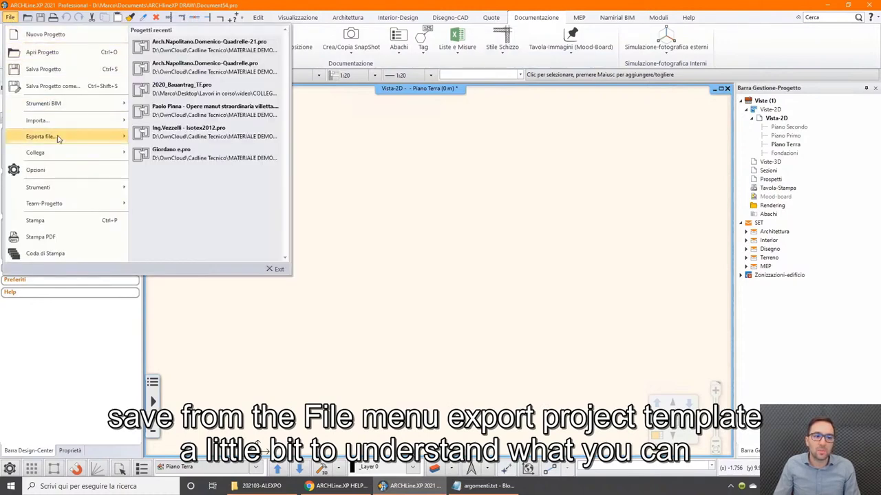
mouse_move(41, 136)
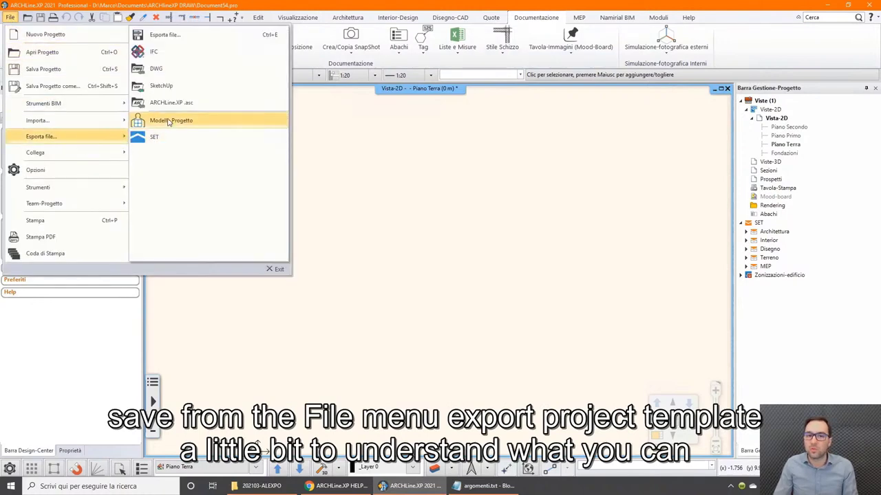
left_click_drag(443, 184, 413, 239)
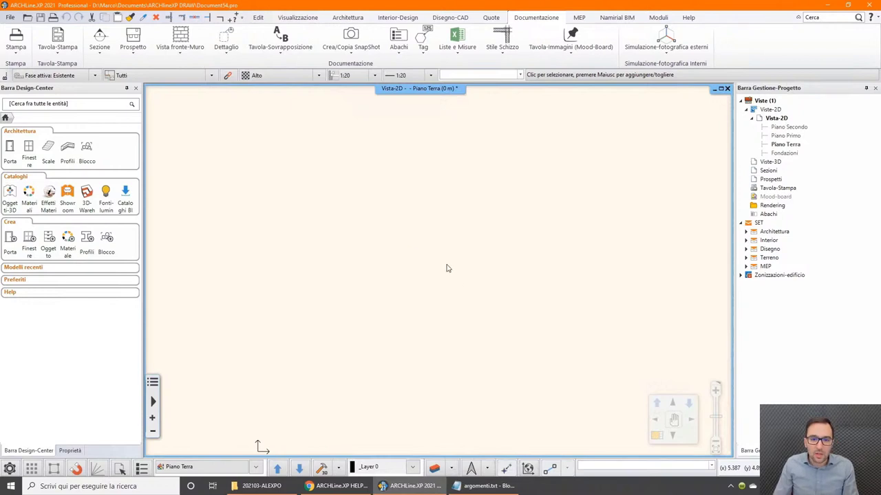
left_click(692, 18)
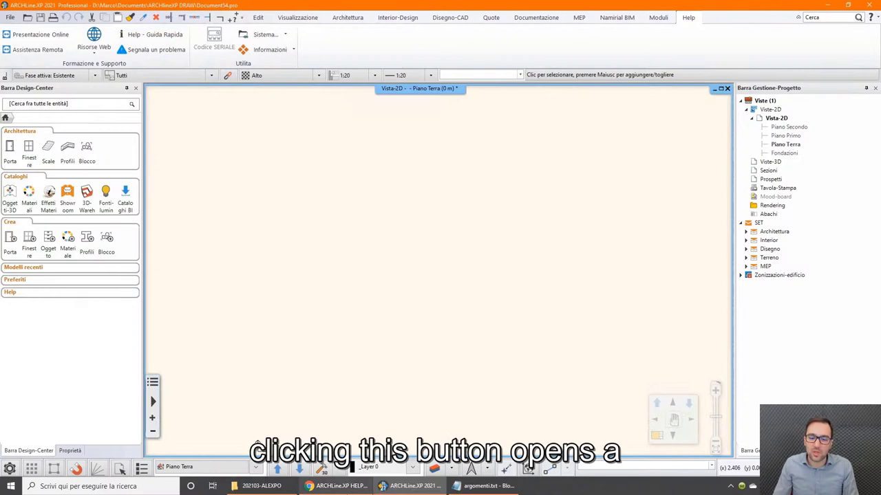
left_click(346, 486)
left_click(63, 124)
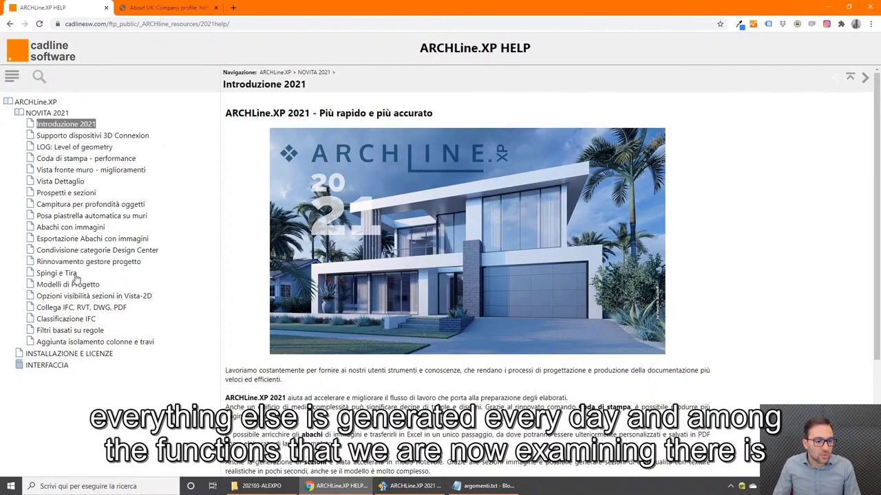
Step: Open the Modelli di Progetto help topic and scroll down to its settings table
left_click(56, 287)
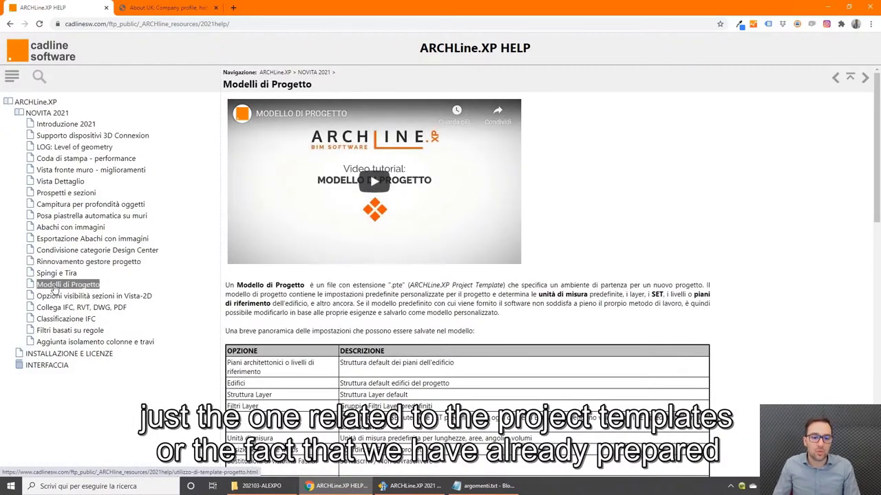
scroll(349, 169, "down", 2)
scroll(349, 170, "up", 2)
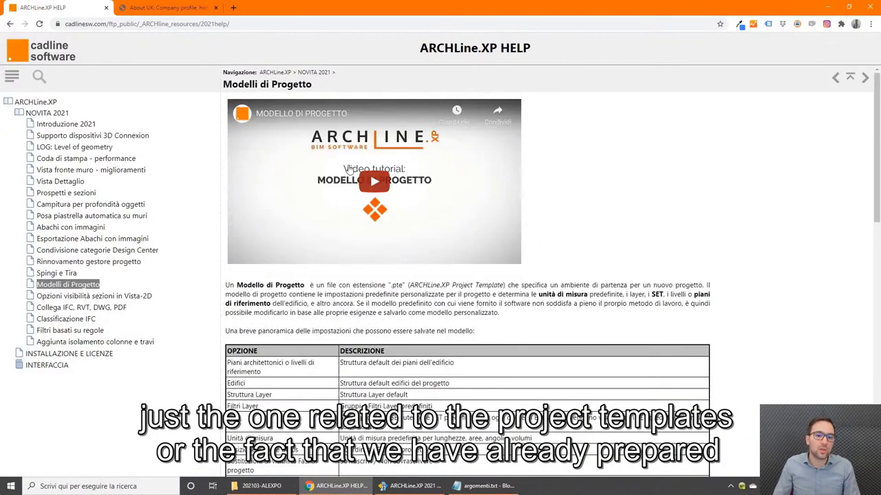
scroll(380, 261, "down", 2)
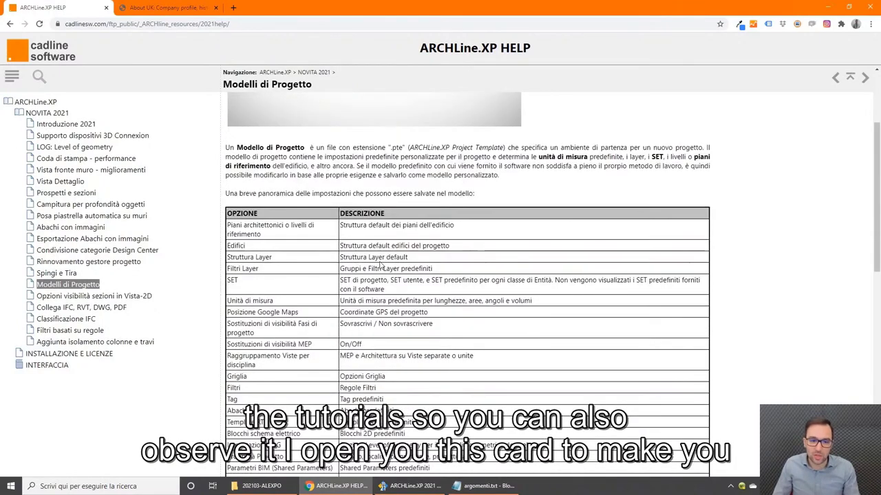
scroll(380, 265, "down", 1)
scroll(380, 264, "down", 1)
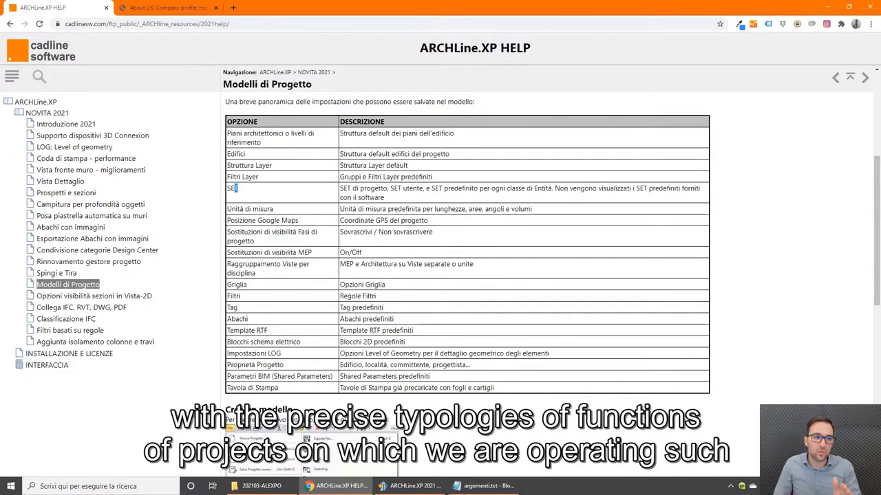
Step: Highlight the phase visibility overrides and Filtri entries, then minimize the help browser
left_click(237, 193)
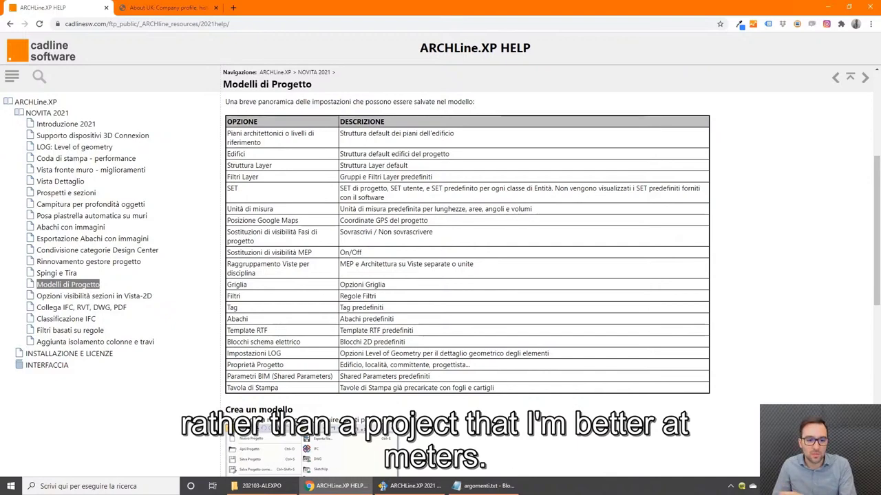
left_click_drag(237, 232, 280, 244)
left_click(279, 242)
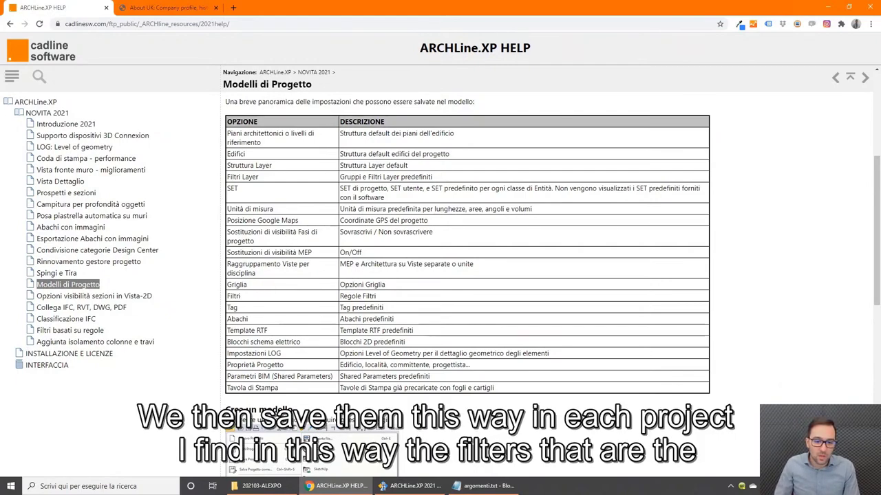
double_click(241, 297)
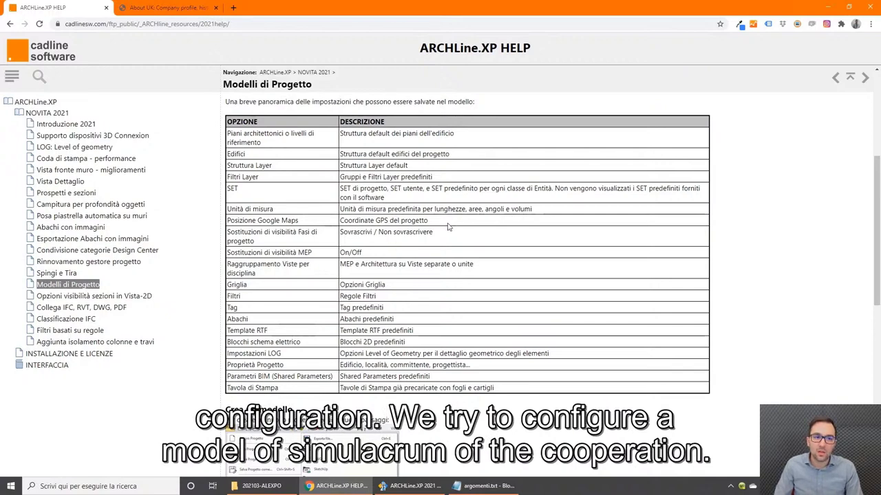
left_click(830, 11)
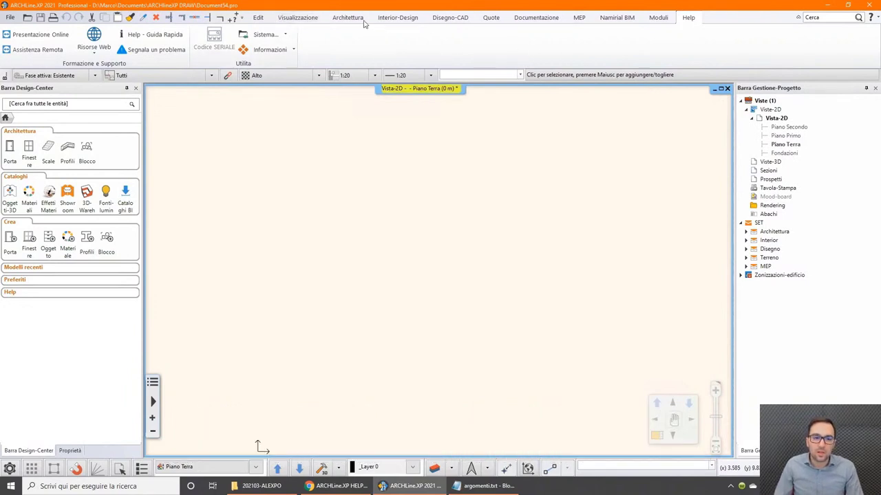
Step: Set the Lunghezza unit to cm under Options > Unità / Angoli and close the options
left_click(309, 20)
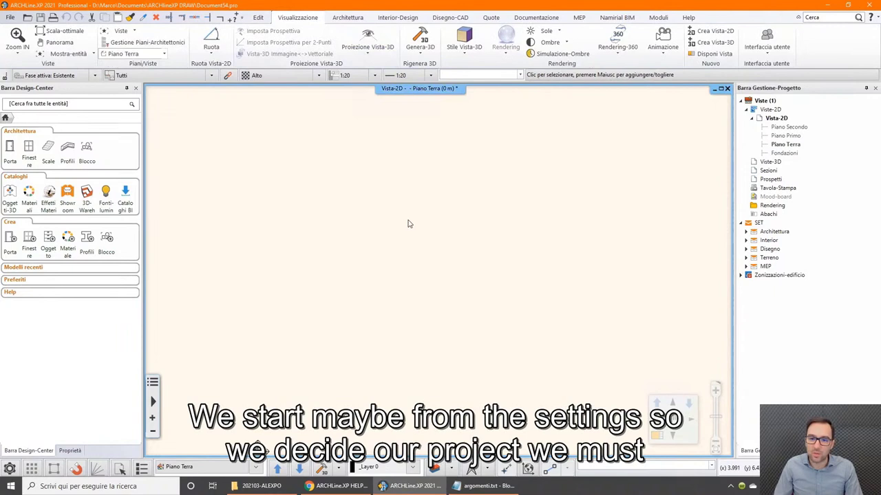
left_click(10, 469)
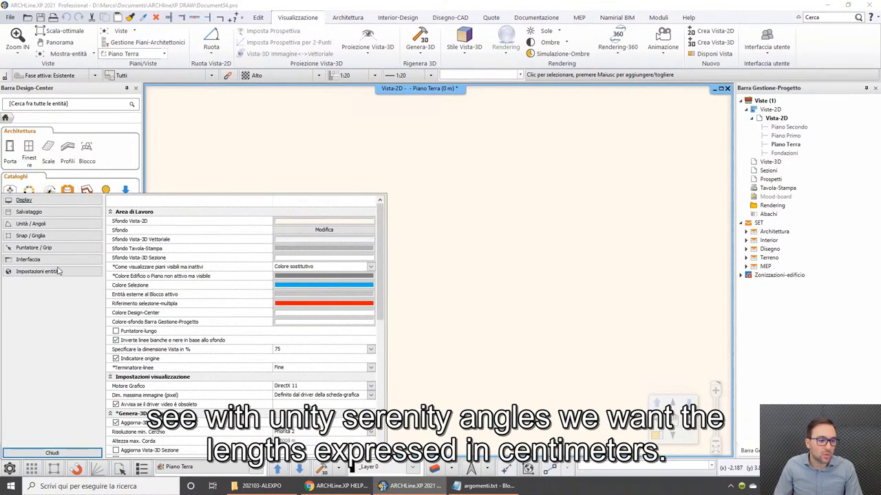
left_click(31, 224)
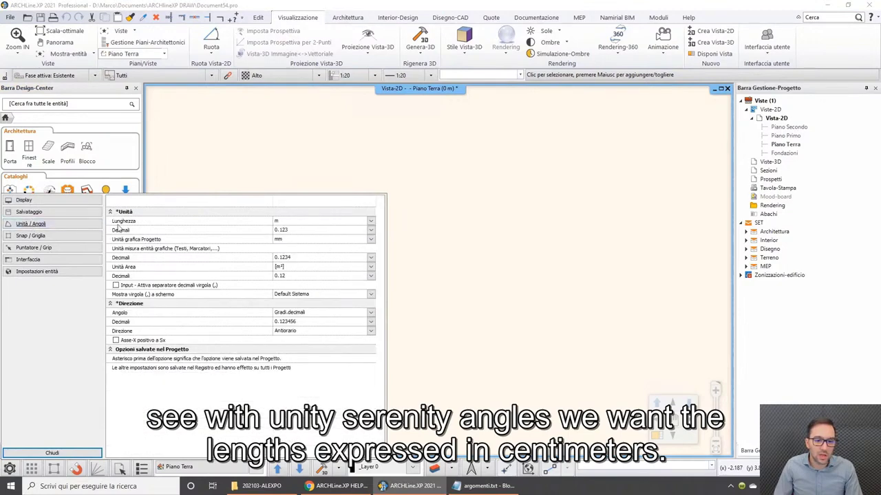
left_click(373, 225)
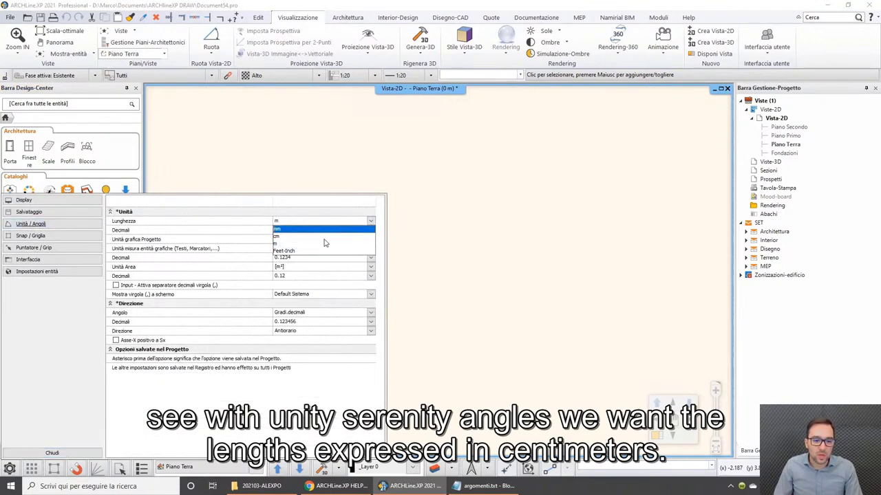
left_click(291, 235)
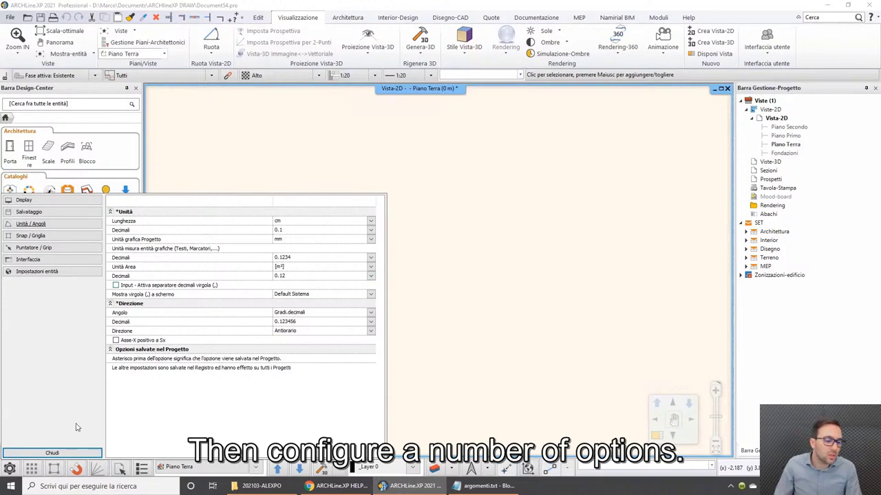
left_click(73, 455)
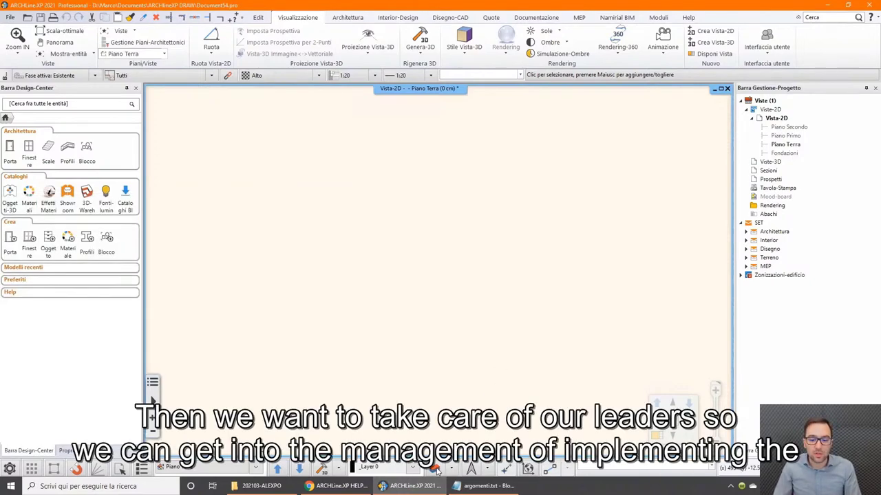
Step: In Gestione Layer, delete every layer except Layer 0
left_click(435, 470)
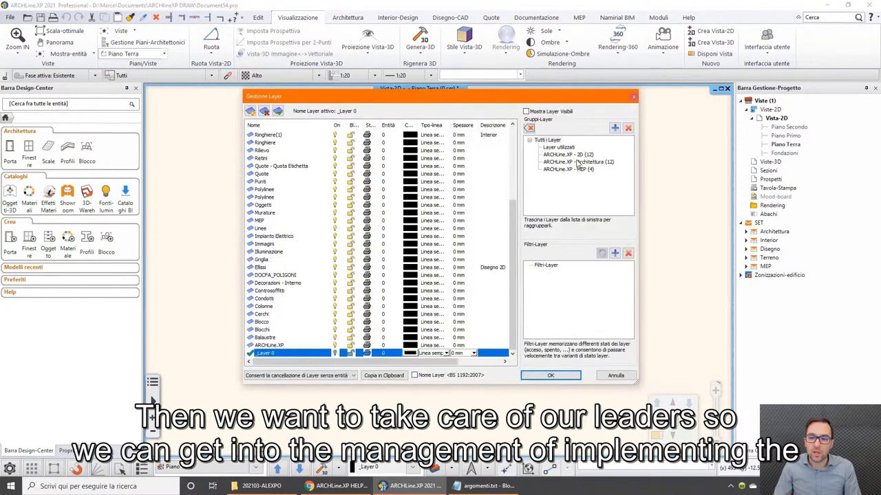
left_click_drag(452, 98, 441, 75)
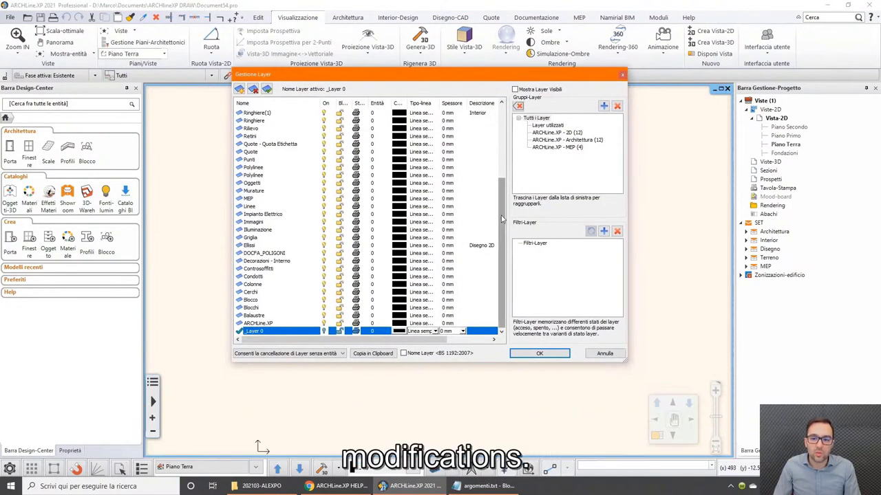
left_click_drag(503, 201, 511, 131)
left_click(547, 125)
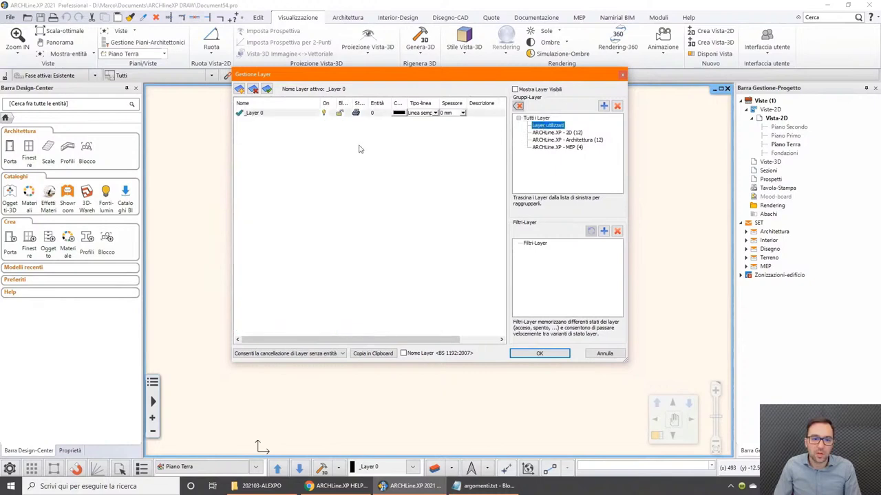
left_click(536, 117)
scroll(272, 120, "up", 5)
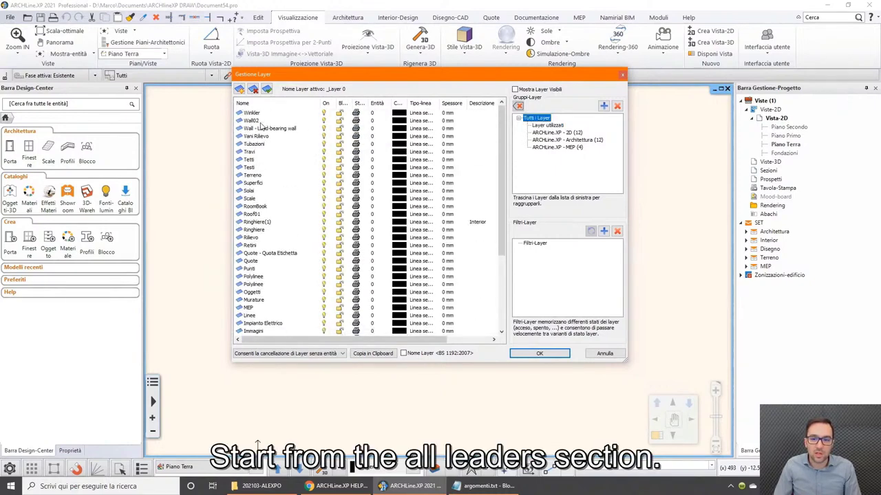
scroll(275, 207, "down", 5)
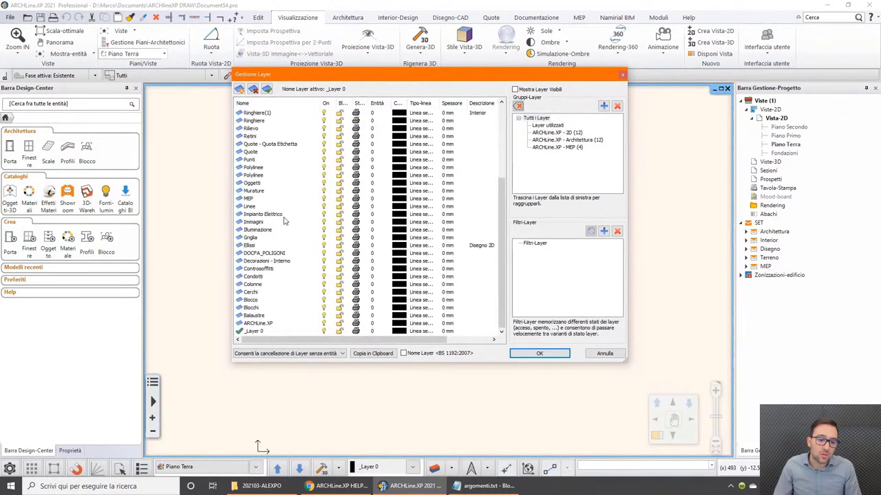
left_click(261, 323, "shift")
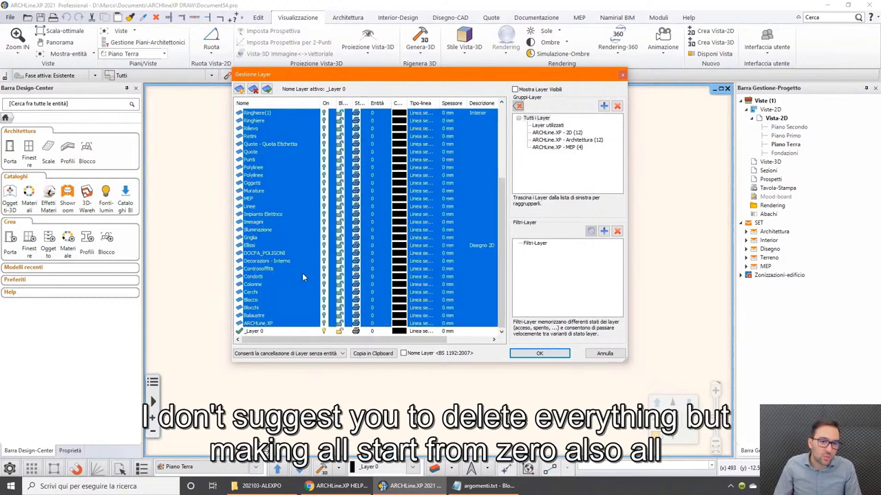
left_click(254, 92)
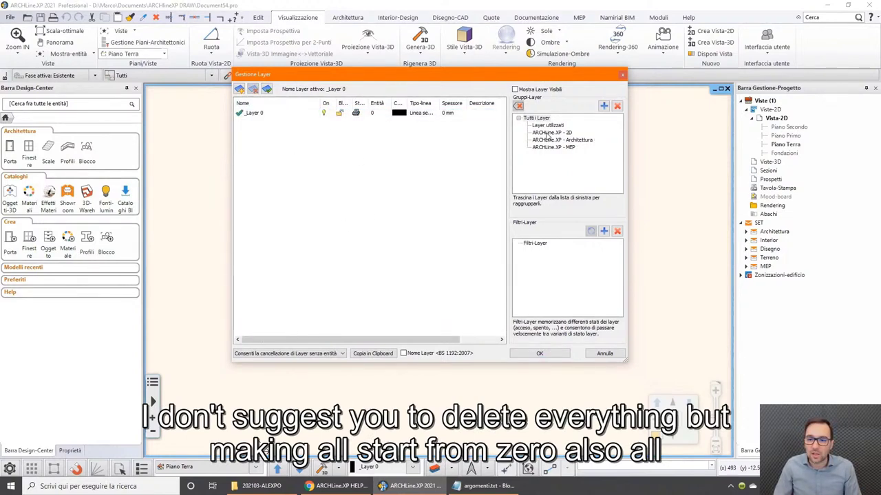
Step: Delete the ARCHLine.XP 2D, Architettura and MEP layer groups
left_click(550, 132)
left_click(618, 107)
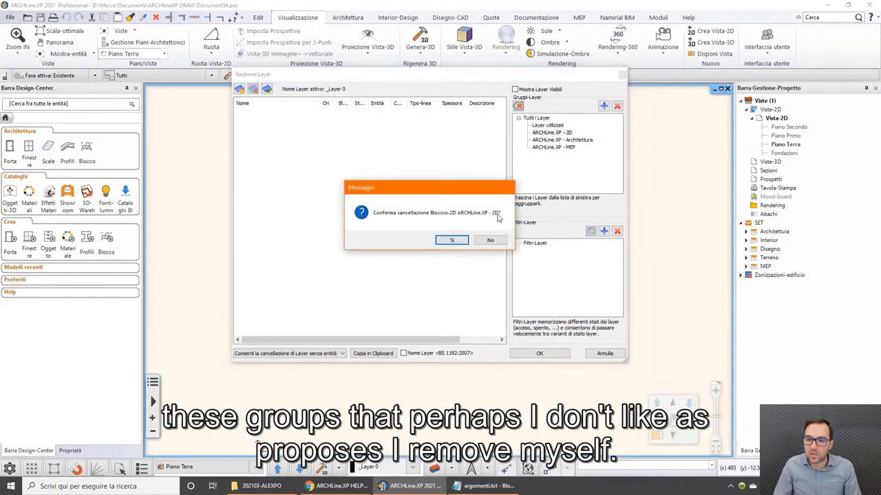
left_click(452, 240)
left_click(564, 132)
left_click(617, 106)
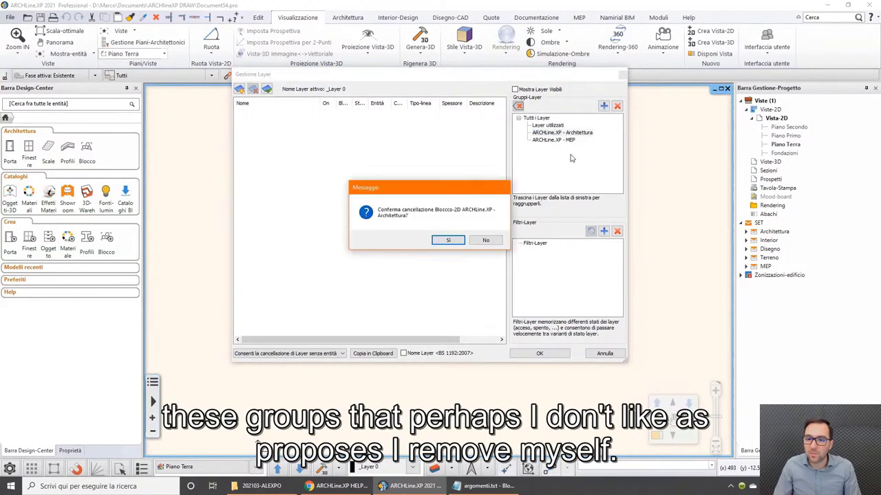
left_click(449, 240)
left_click(617, 106)
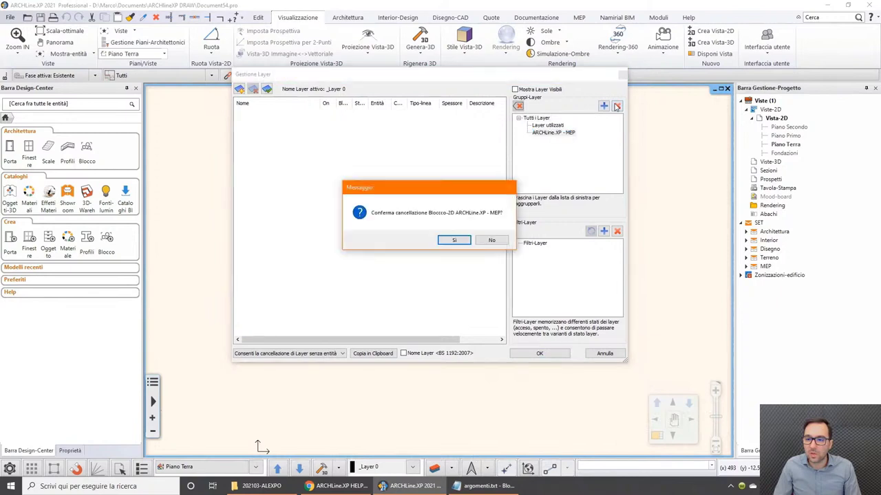
left_click(459, 243)
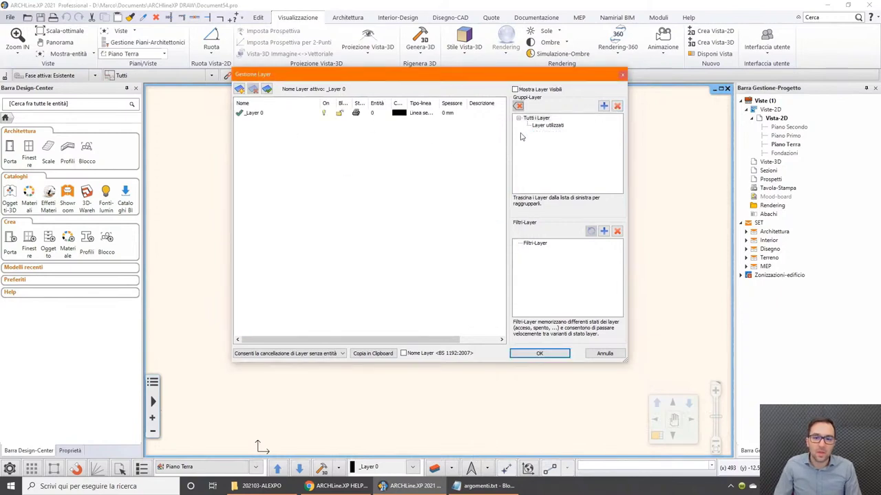
Step: Add three new layers: Layer 1, Layer 2 and Layer 3
left_click(546, 119)
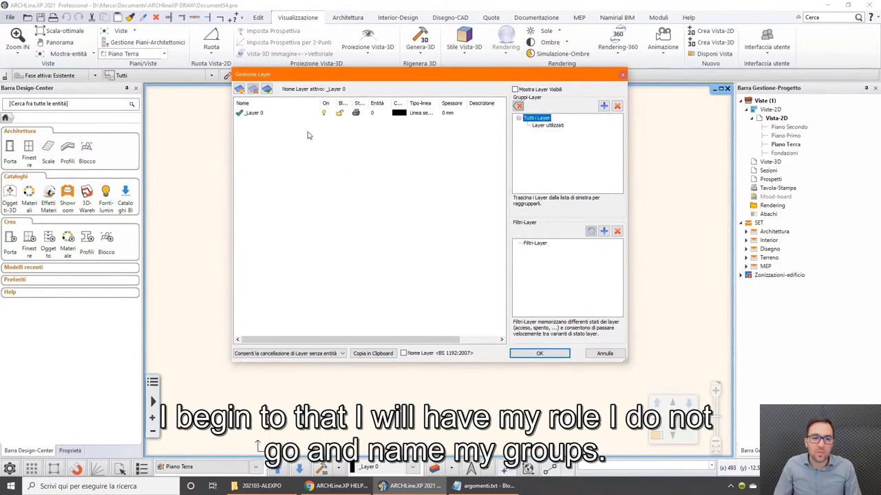
left_click(239, 89)
left_click(240, 89)
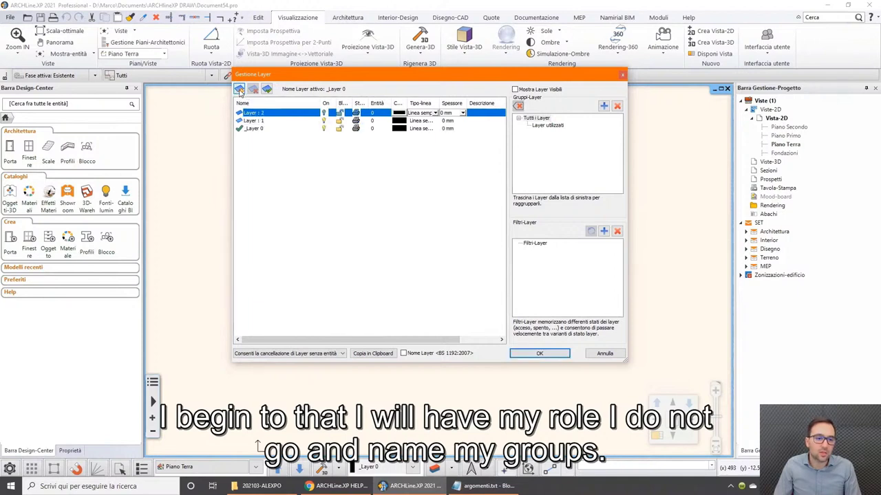
left_click(239, 89)
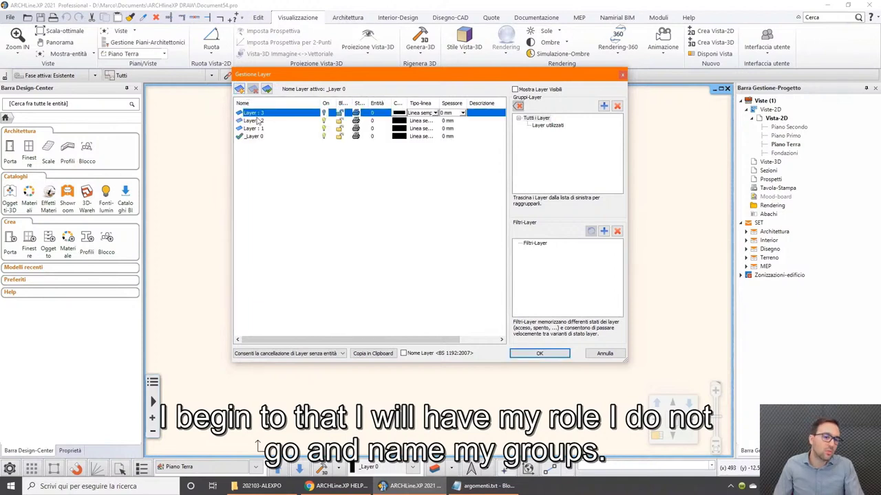
Step: Create a Nuovo Gruppo layer group containing Layer 2 and Layer 3
left_click(604, 106)
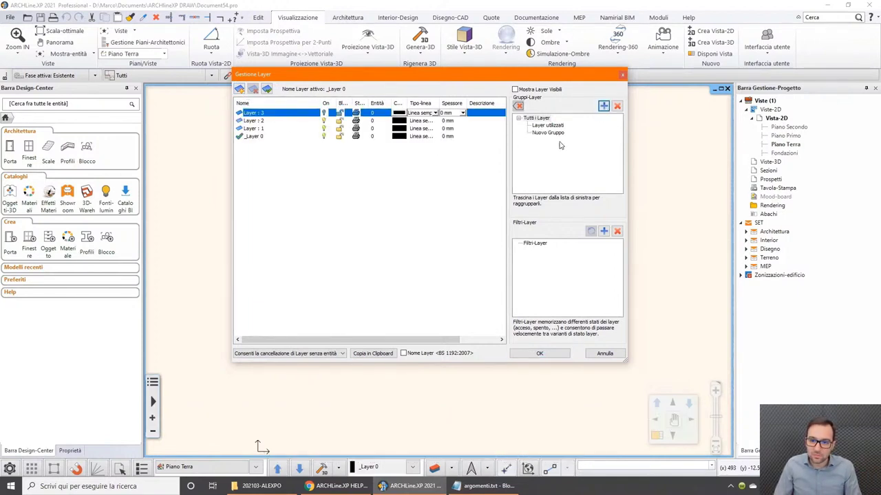
left_click(261, 120, "ctrl")
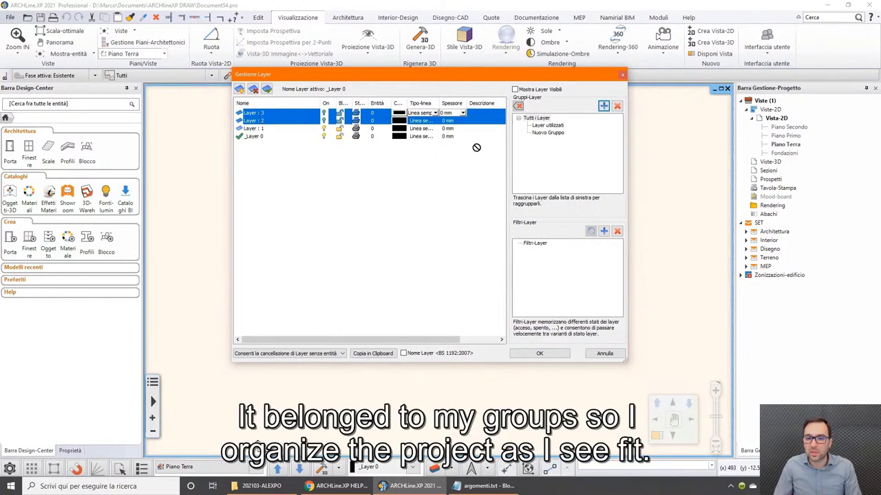
left_click_drag(476, 148, 550, 134)
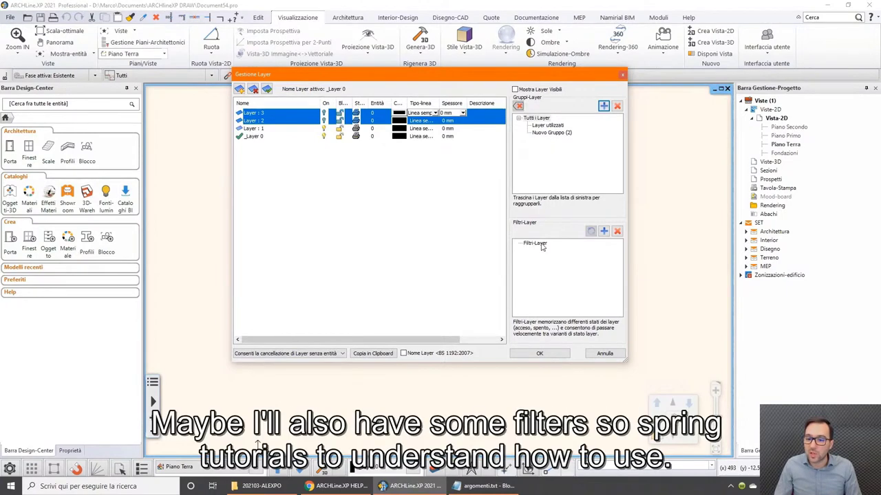
Step: Add a new layer filter and rename it 'Planimetria autorizzativo'
left_click(603, 232)
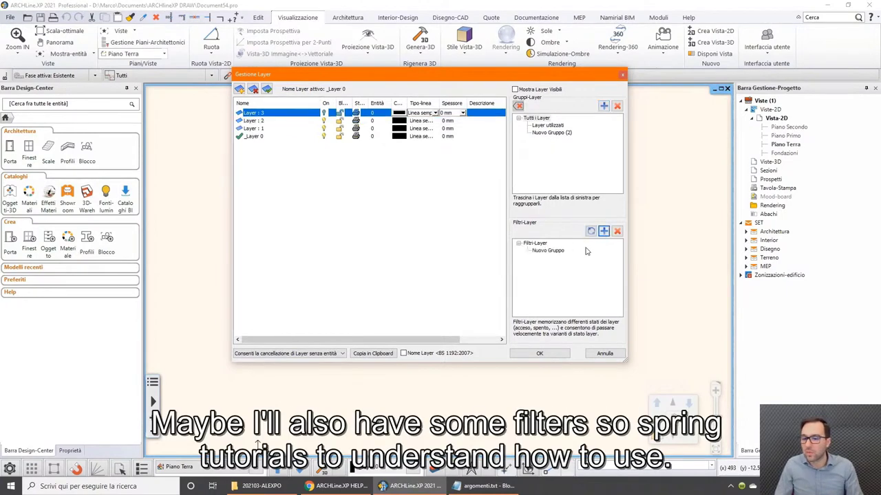
left_click(550, 253)
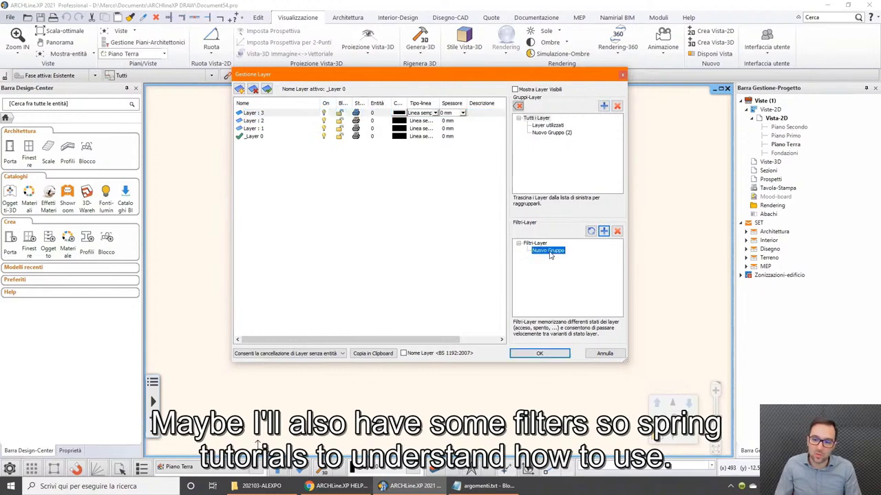
right_click(551, 255)
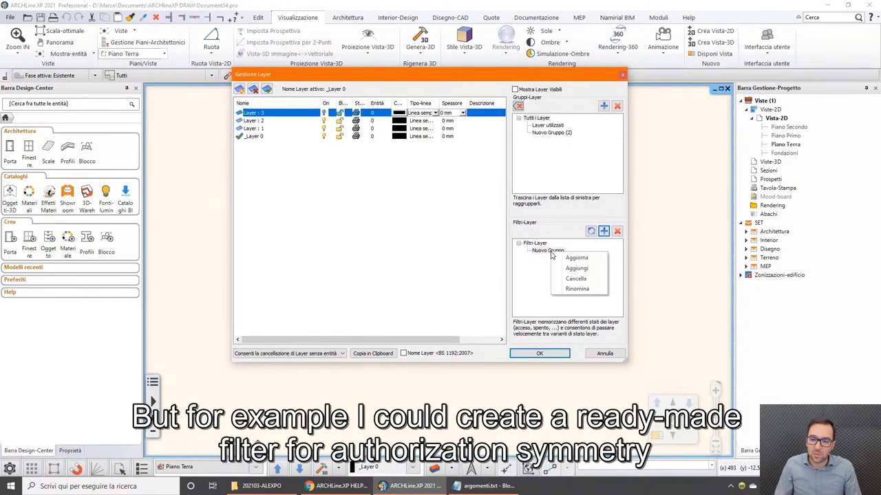
left_click(580, 290)
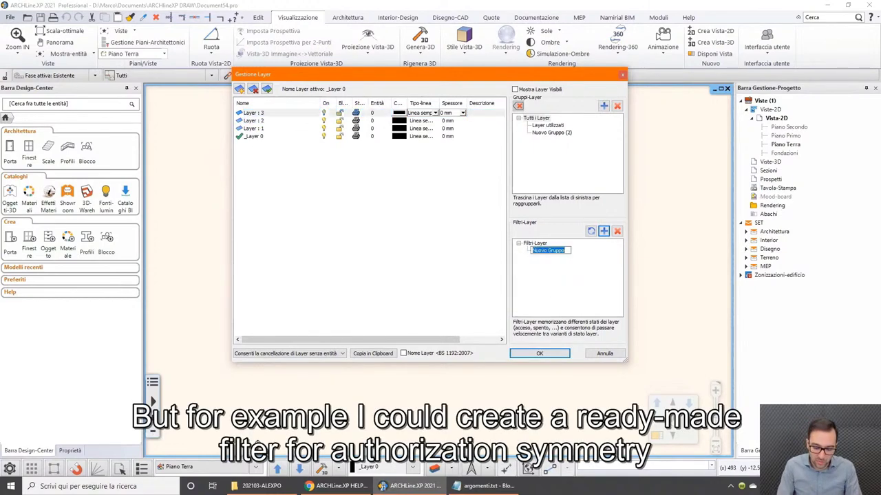
type("P")
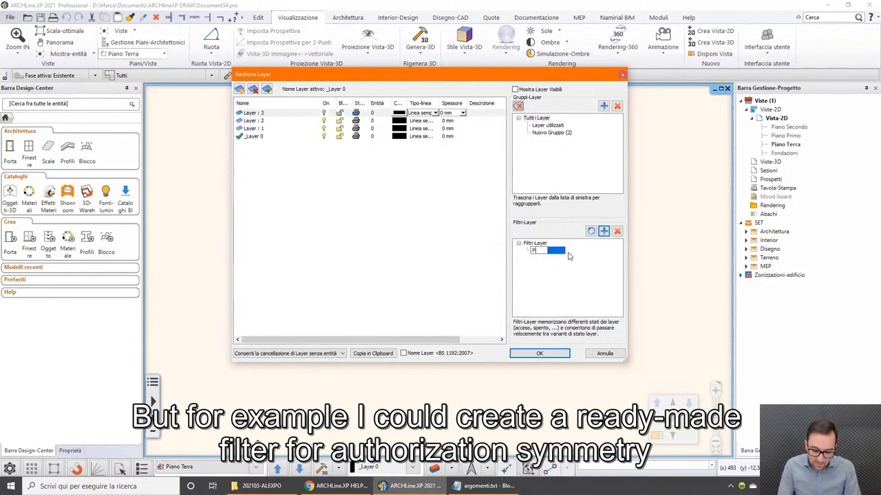
type("lanimetria")
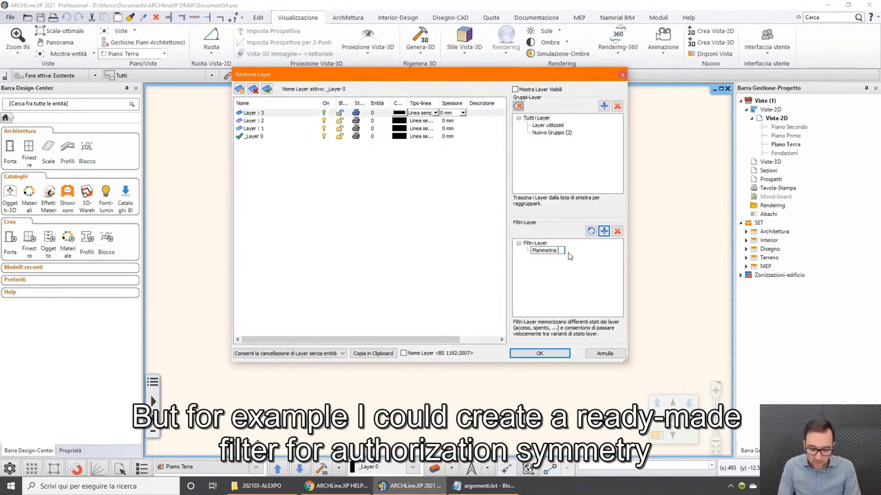
type(" autorizzati")
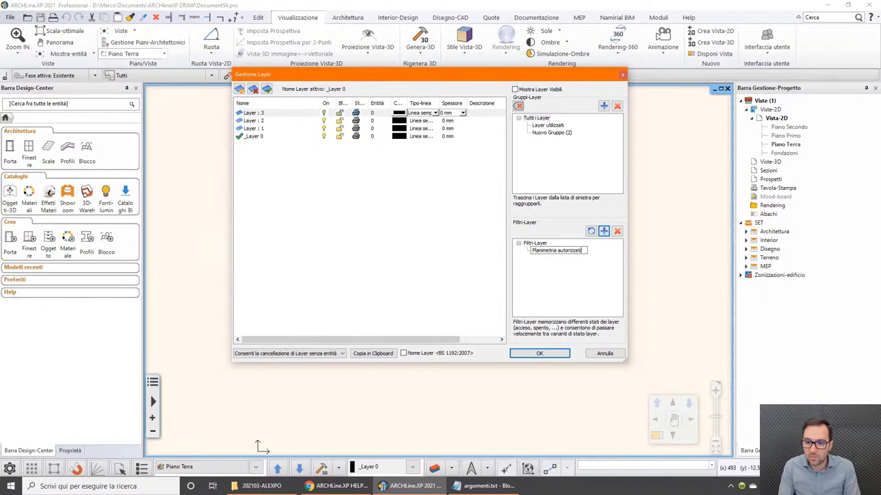
type("vo")
key("Return")
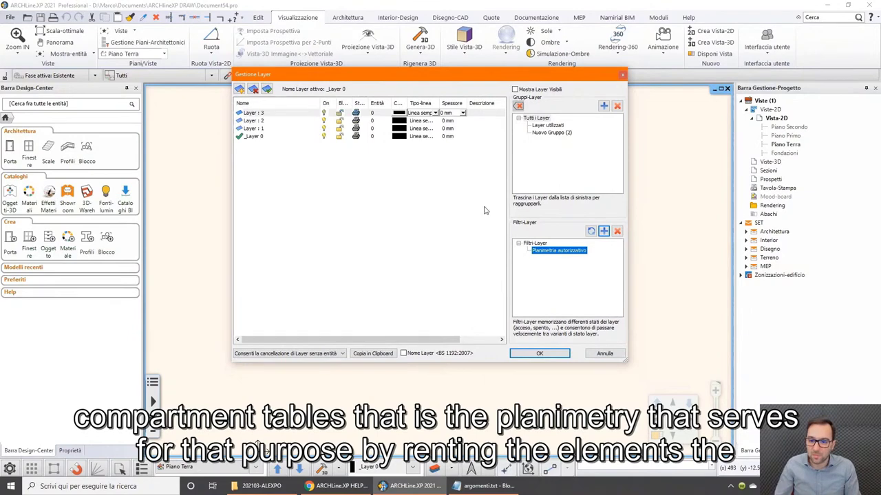
Step: Add a new layer filter and name it Planimetria arredata
left_click(604, 231)
right_click(558, 252)
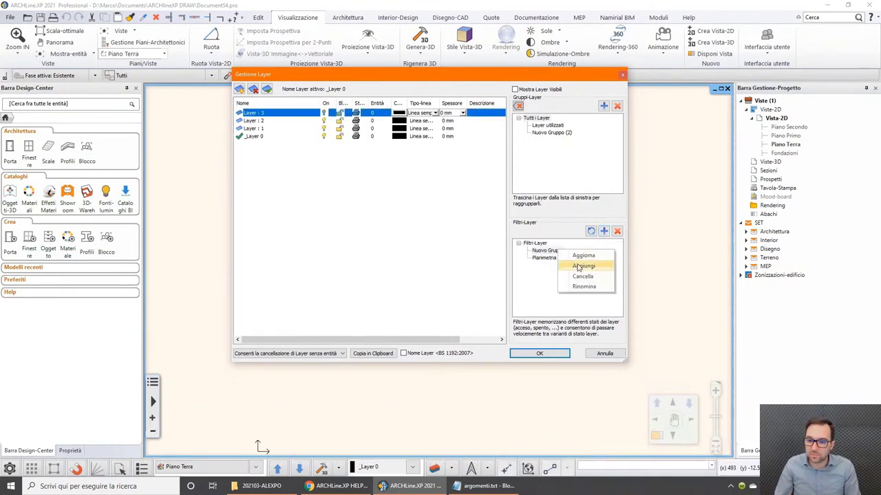
left_click(566, 262)
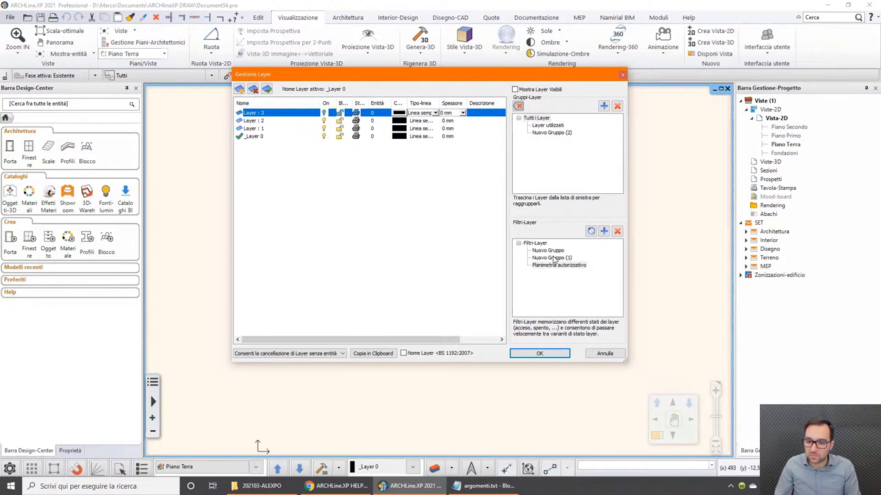
right_click(555, 260)
left_click(578, 291)
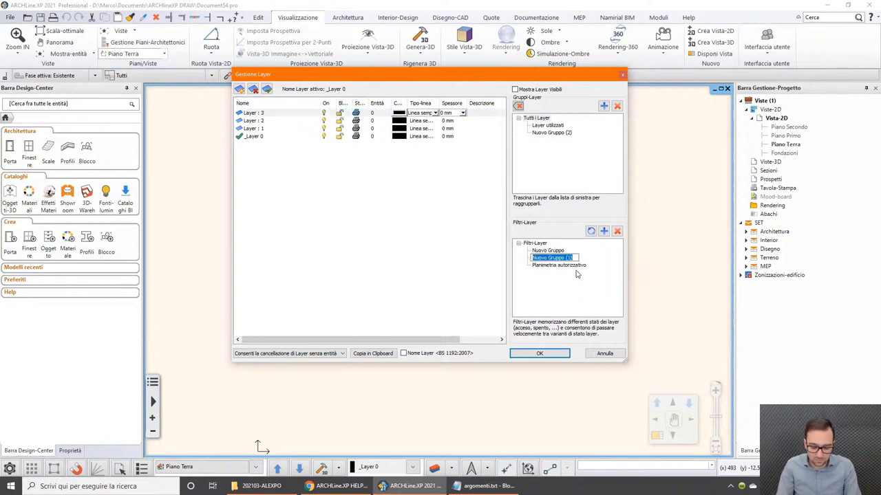
type("Planimetria")
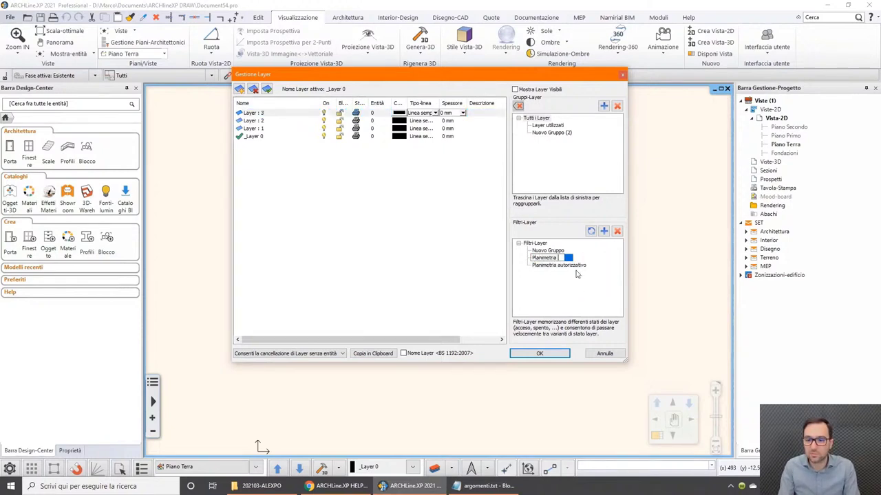
type("edata")
key("Return")
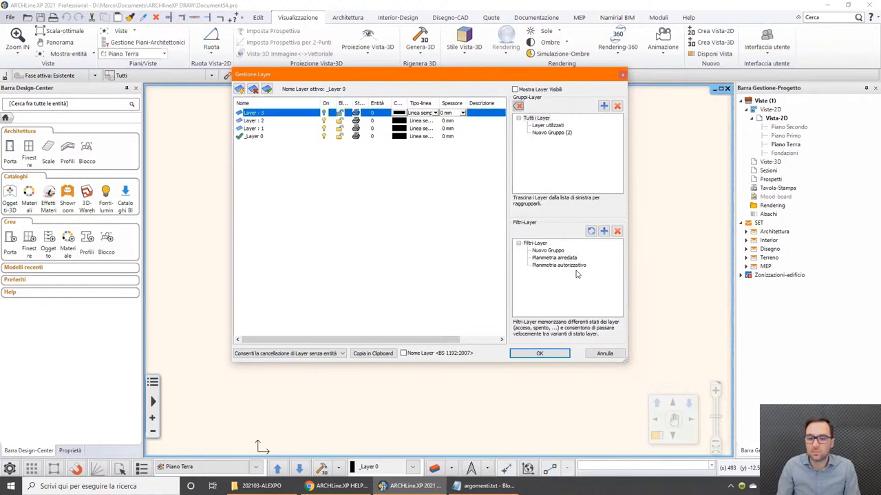
Step: Rename the Nuovo Gruppo layer filter to Tutto
left_click(547, 251)
right_click(547, 251)
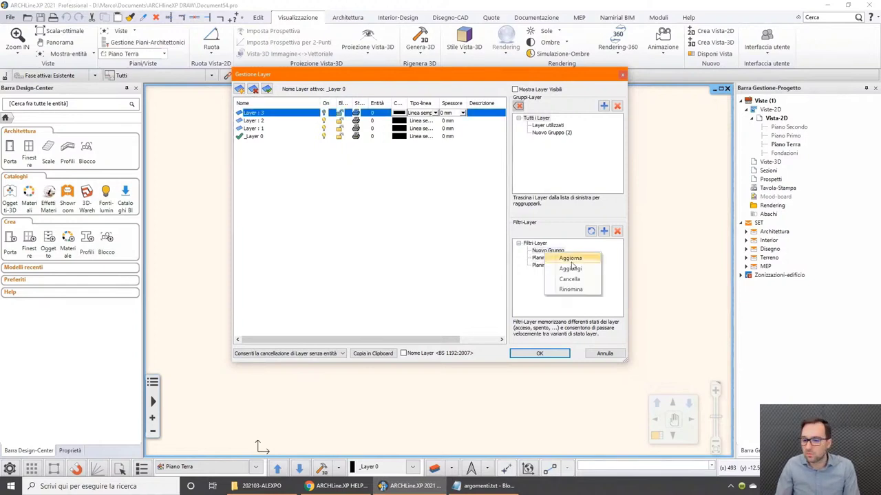
left_click(571, 289)
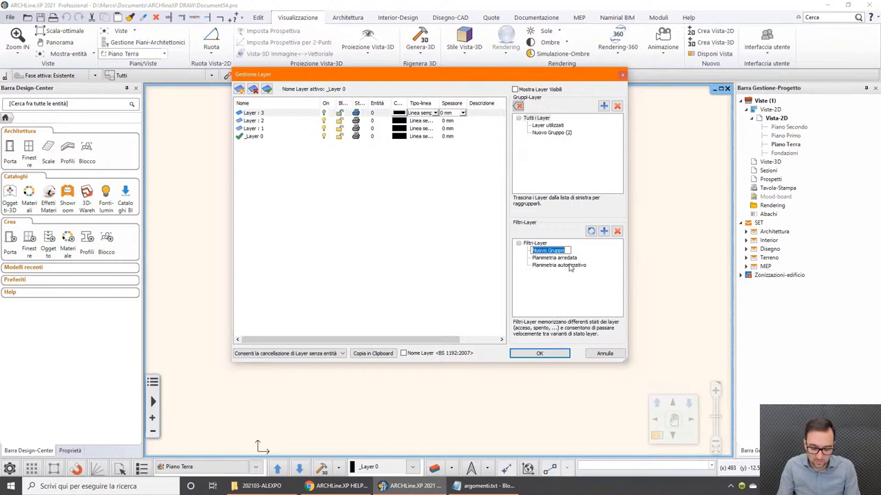
type("Tutto")
key("Return")
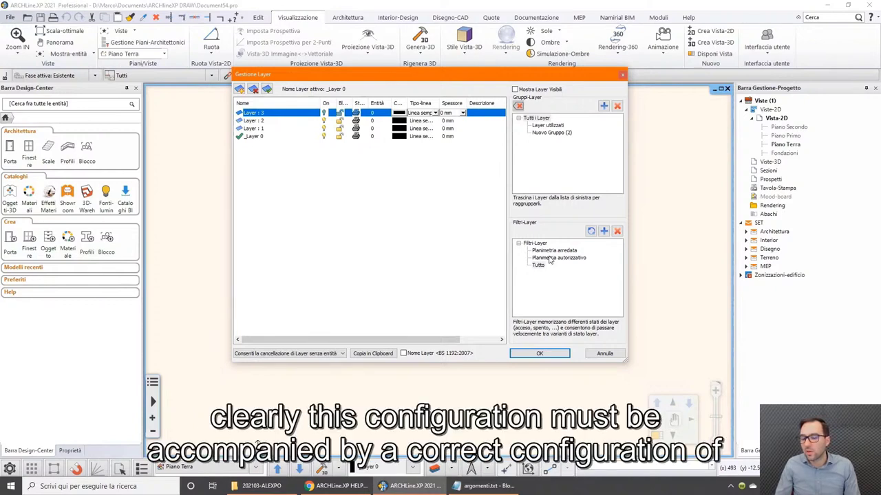
Step: Adjust Layer : 3 and store the layer states in Planimetria arredata, comparing with Planimetria autorizzativo
left_click(551, 253)
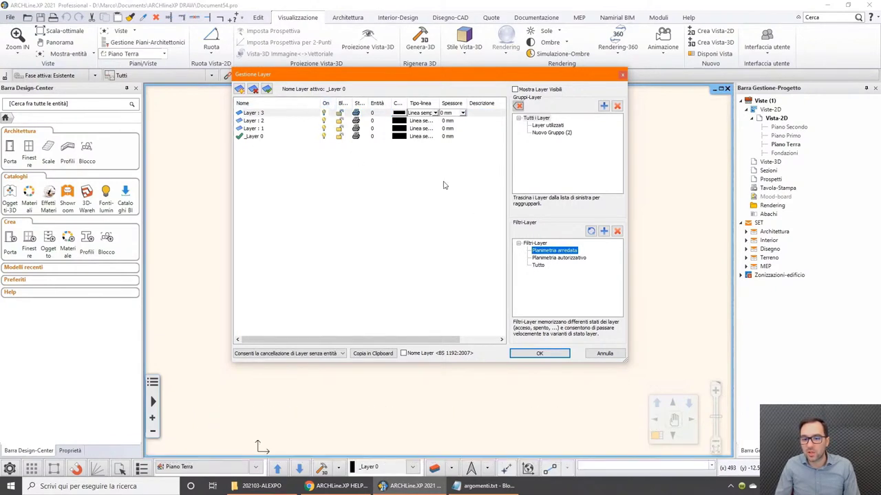
left_click(339, 114)
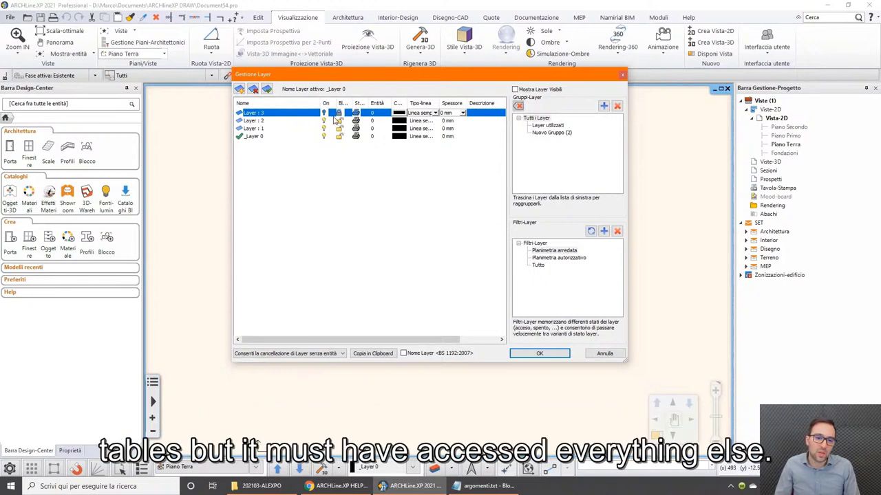
left_click(591, 231)
left_click(563, 258)
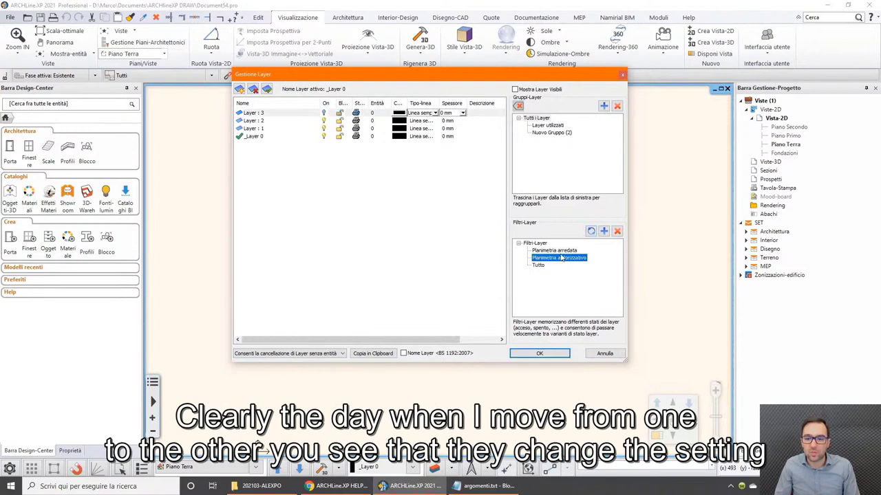
left_click(561, 252)
left_click(561, 260)
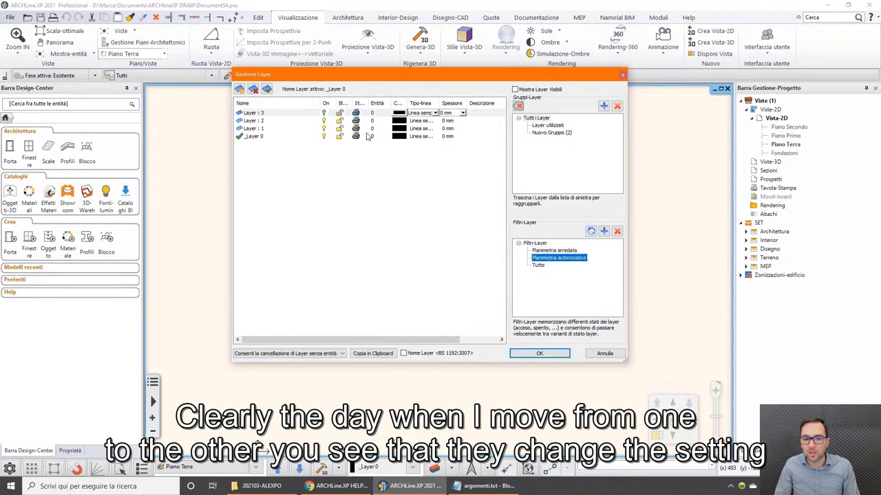
left_click(542, 252)
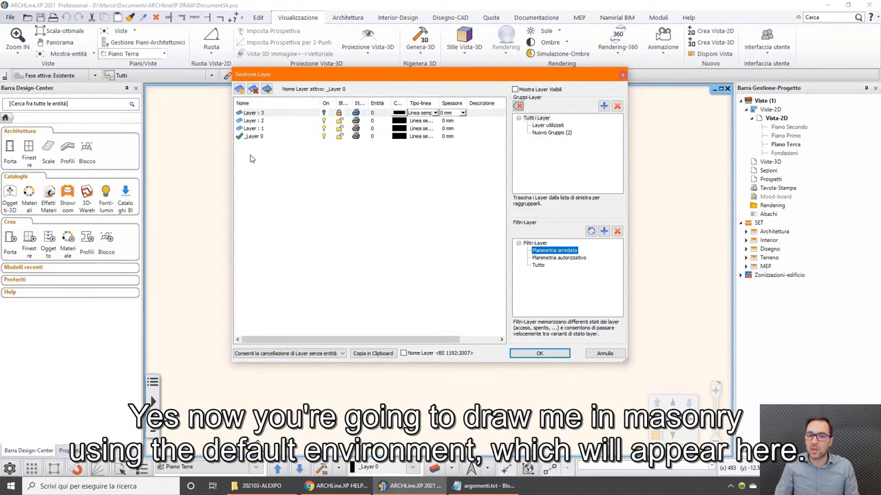
Step: Close Gestione Layer and open the Muro properties from Architettura, with the SET library showing
left_click(540, 354)
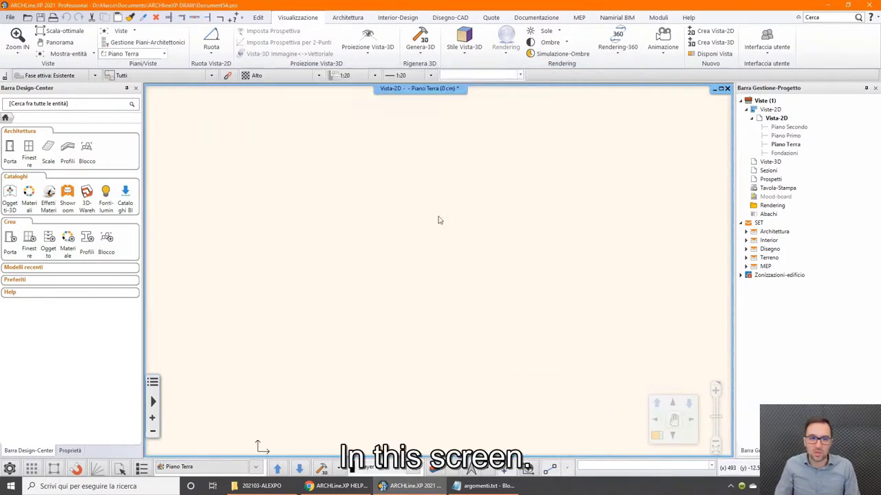
left_click(347, 17)
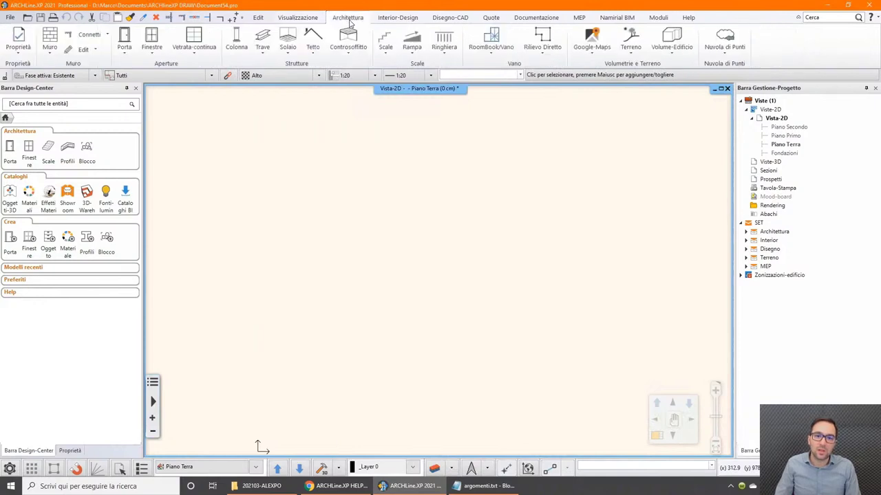
left_click(52, 46)
left_click(68, 40)
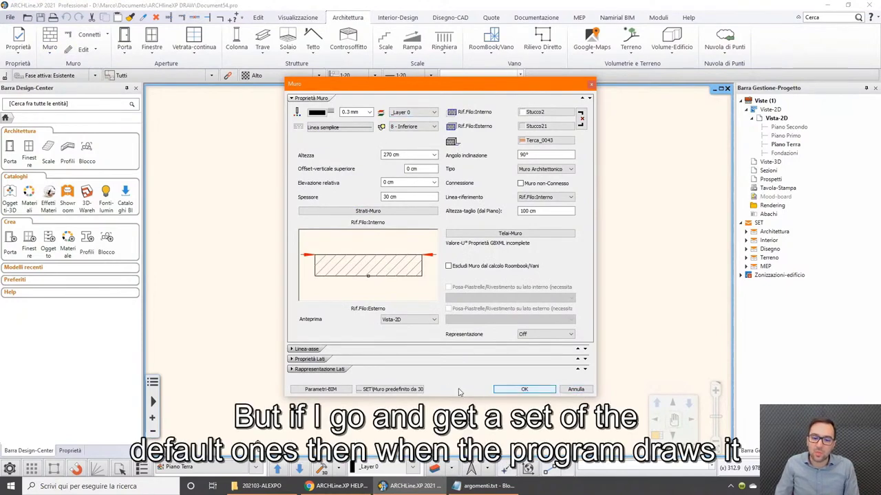
left_click(389, 389)
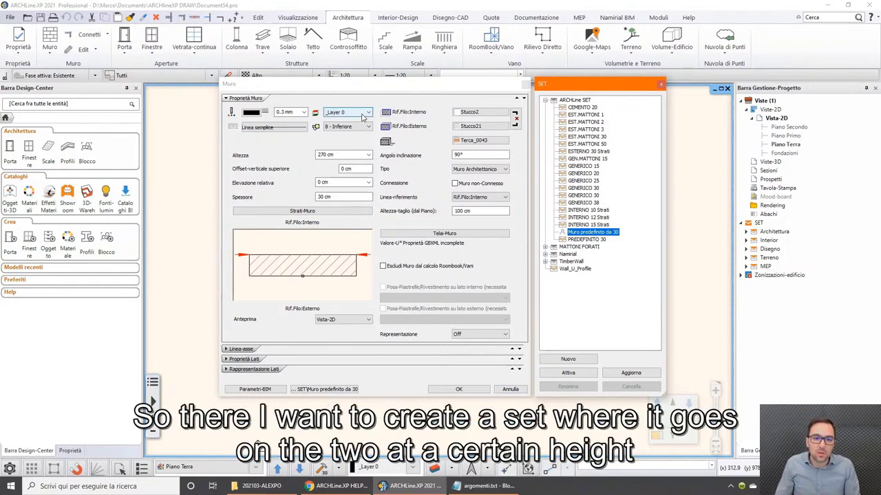
Step: Put new walls on Layer : 2 and save a project-only wall set named MIO SET 1
left_click(357, 115)
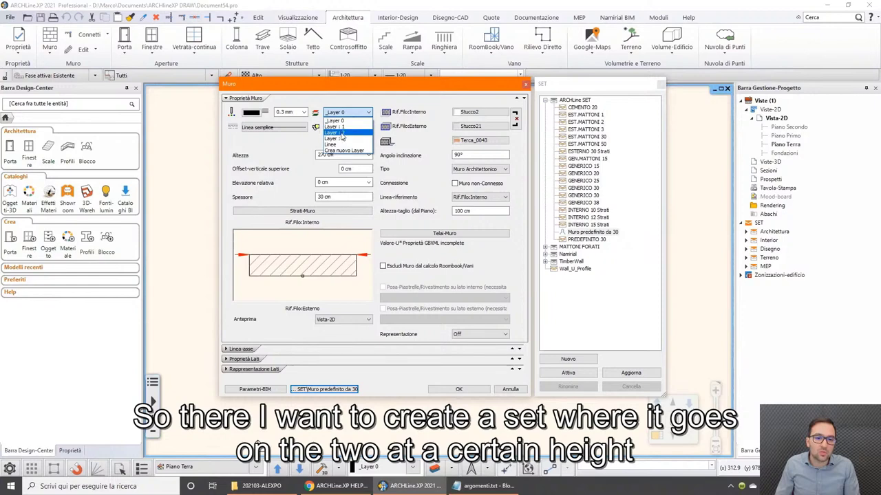
left_click(341, 133)
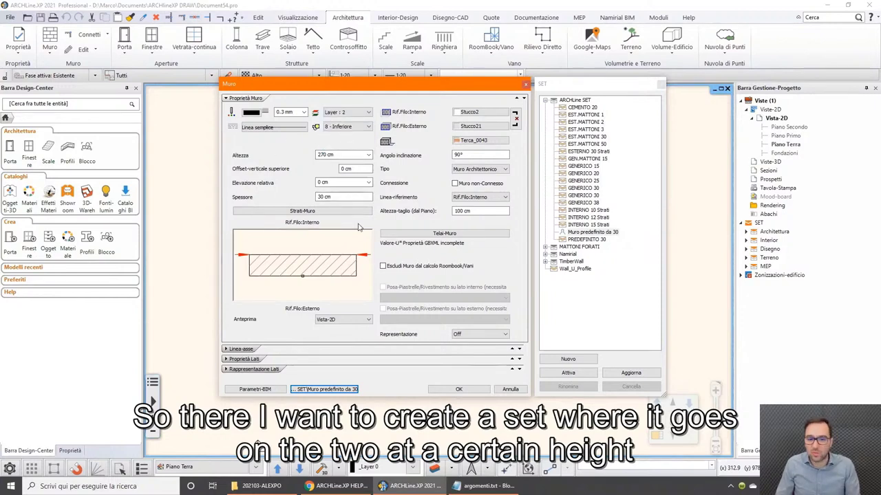
left_click(568, 362)
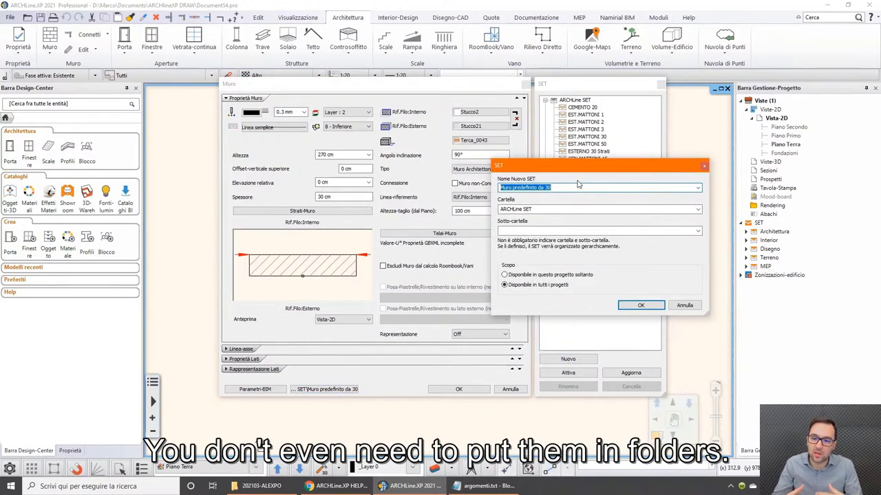
key("Tab")
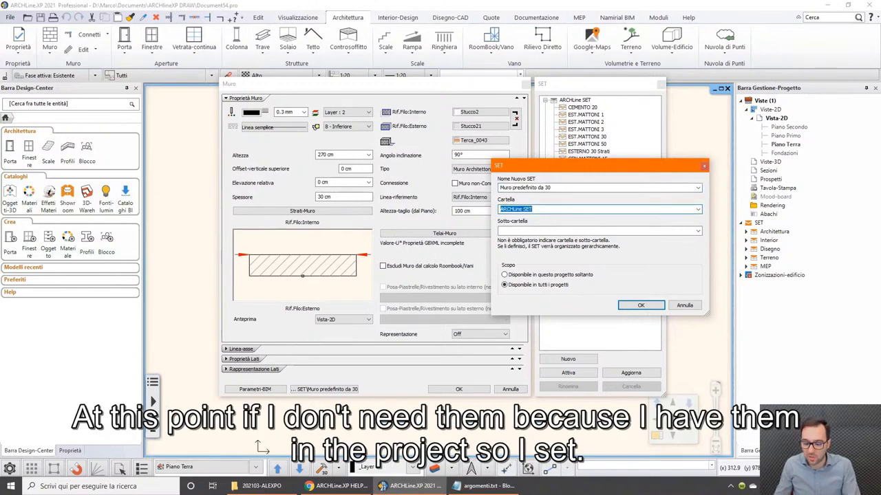
key("Delete")
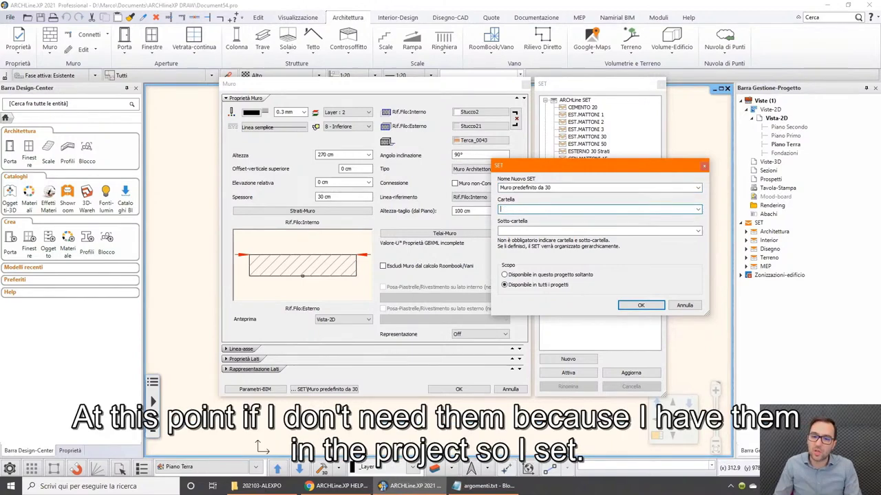
key("shift+Tab")
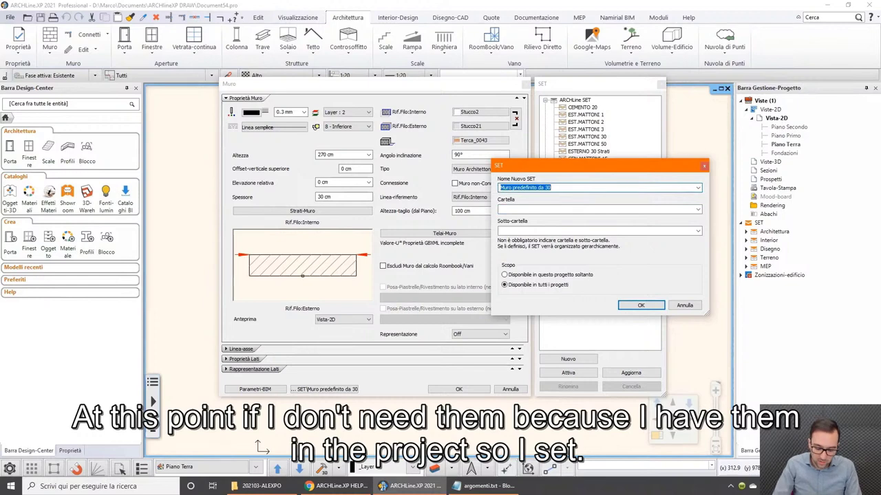
type("MIO SET 1")
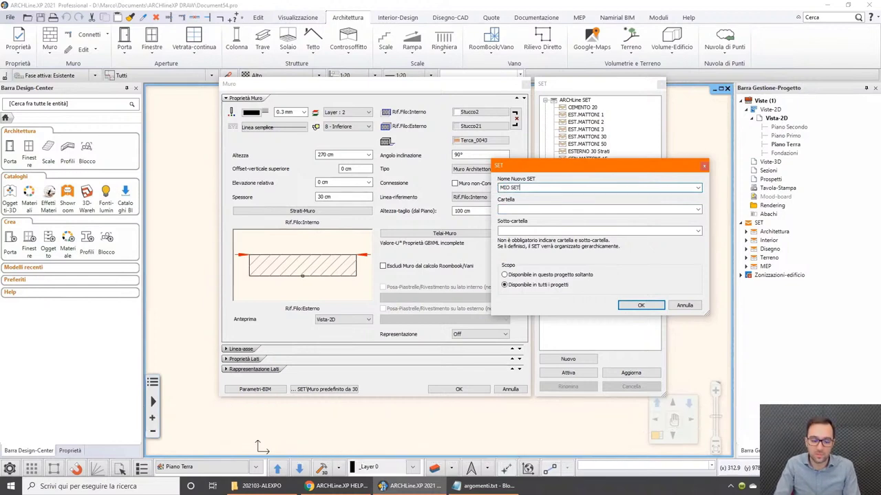
left_click(540, 276)
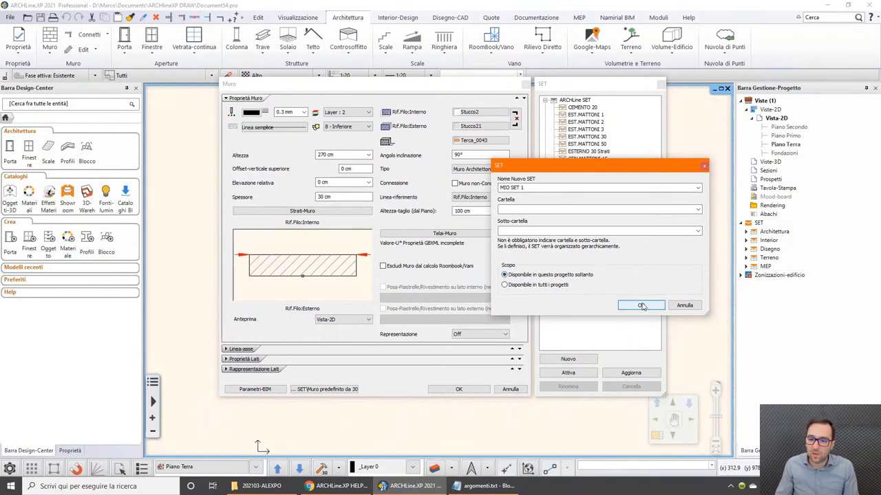
left_click(641, 305)
Step: Save a second project-only wall set named MIO SET 2
left_click(568, 358)
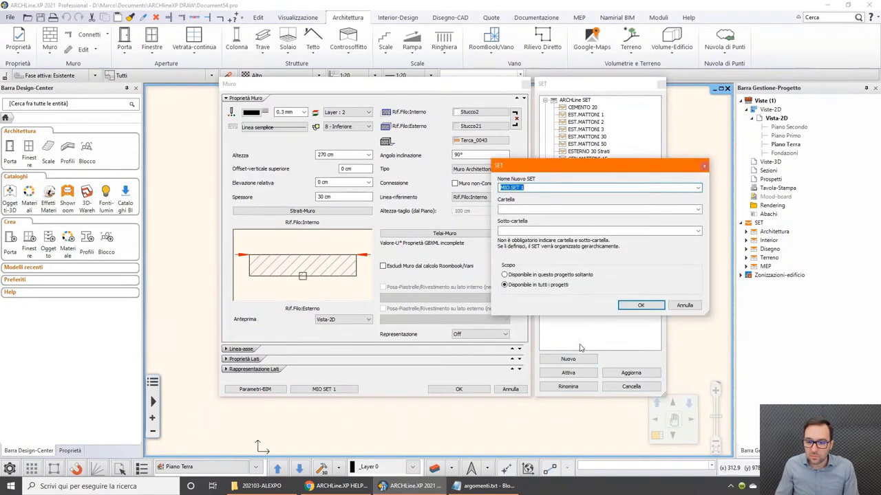
key("End")
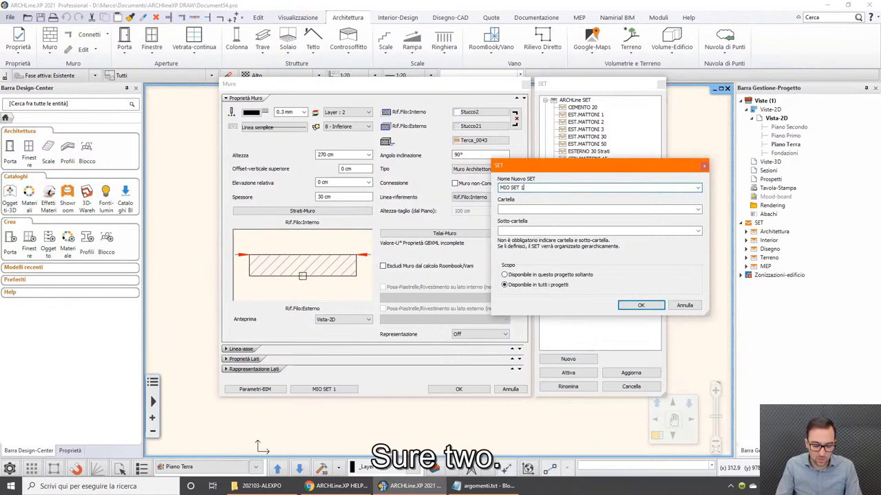
key("BackSpace")
type("2")
left_click(524, 275)
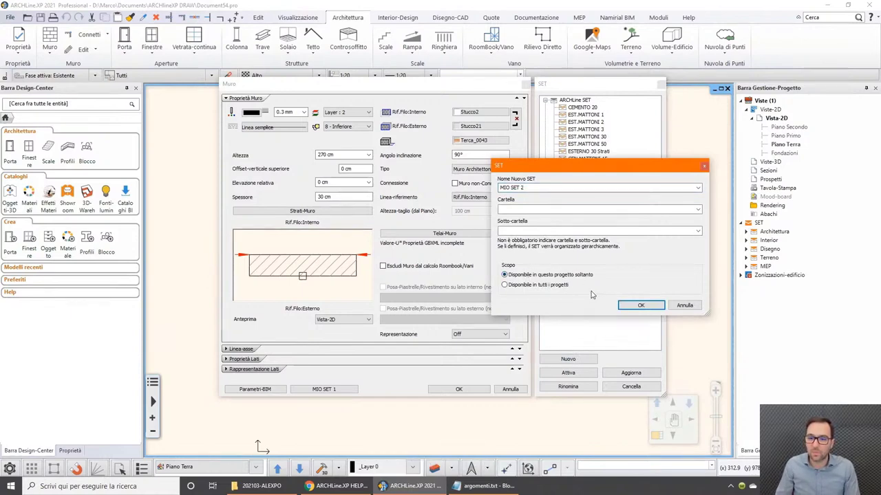
left_click(633, 310)
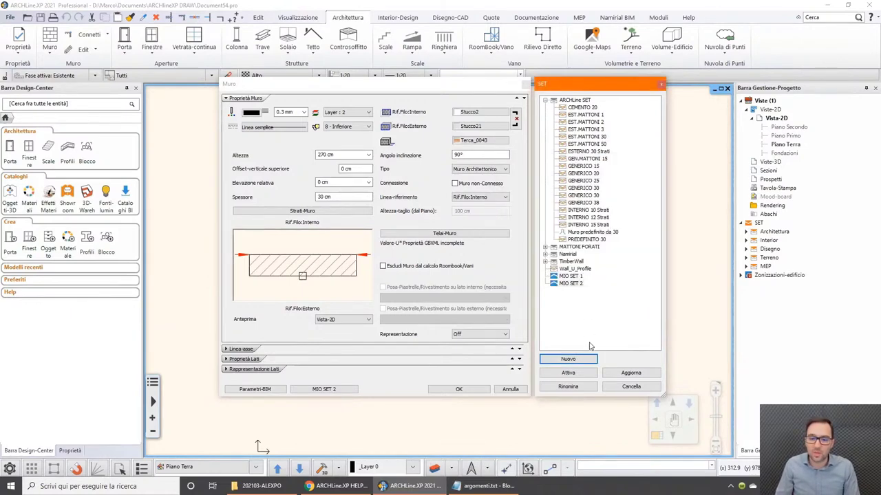
Step: Accept the Muro properties, then bring up the Vista-2D options in the Gestione-Progetto tree
left_click(457, 390)
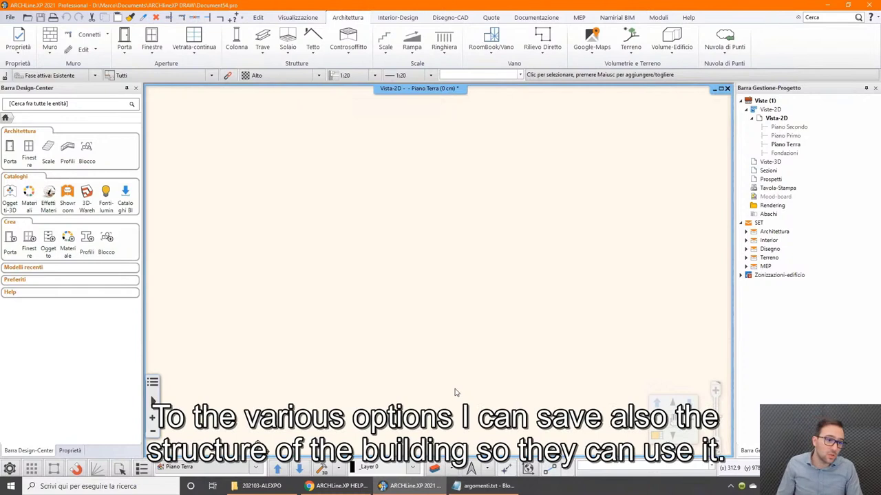
right_click(776, 118)
left_click(401, 202)
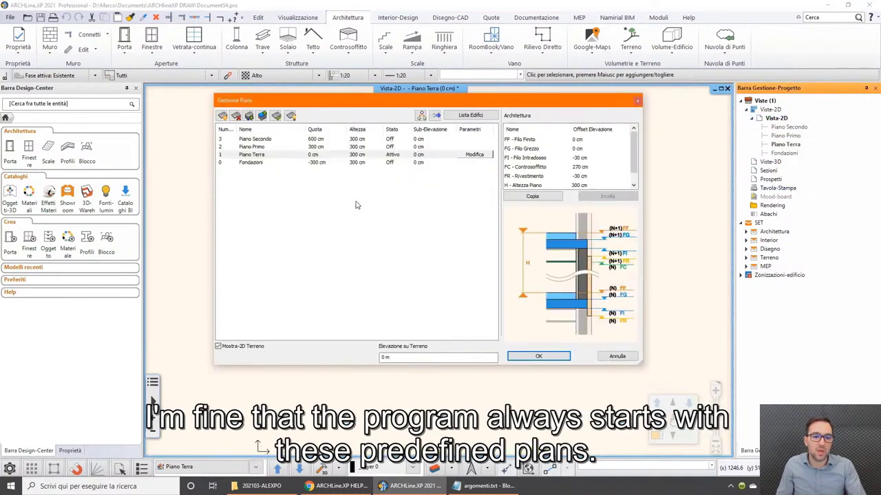
Step: Delete the Fondazioni and Piano Secondo levels and rename Piano Primo to Piano Tetto
left_click(255, 162)
left_click(237, 117)
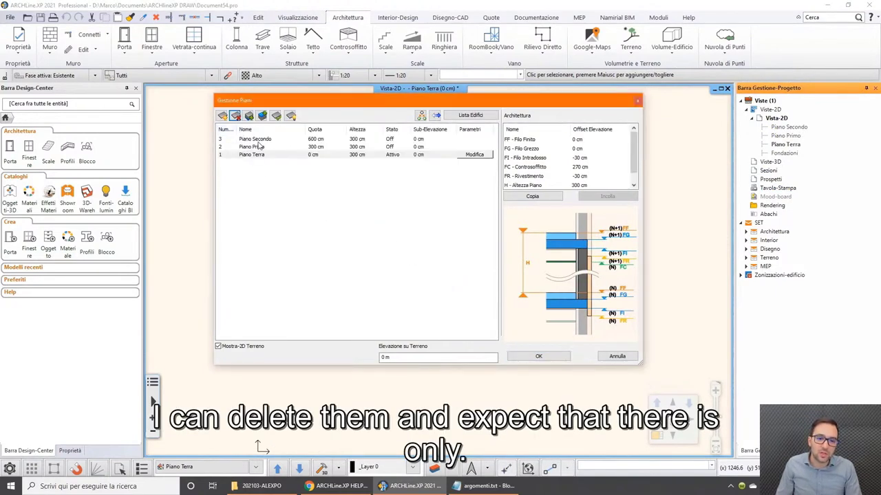
left_click(260, 139)
key("Delete")
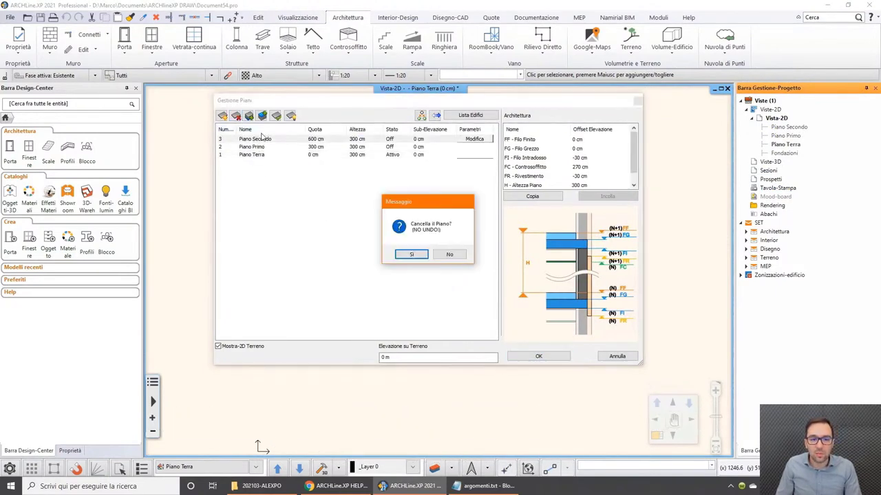
left_click(402, 254)
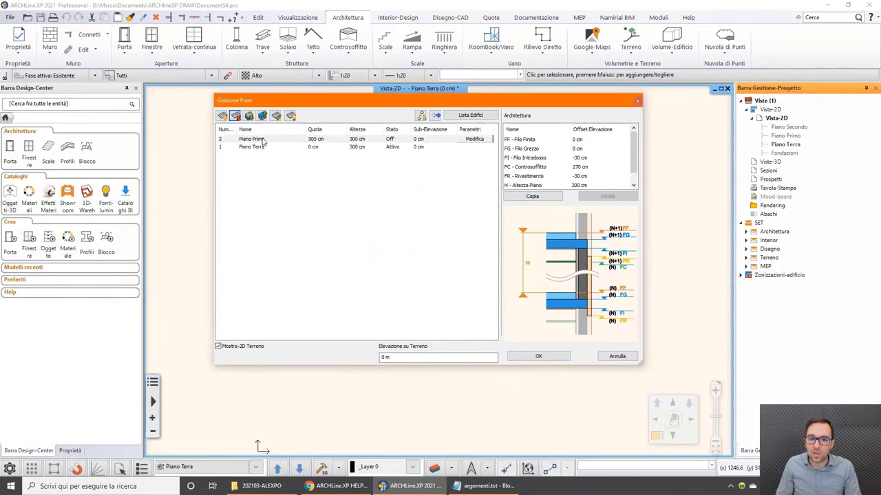
double_click(260, 139)
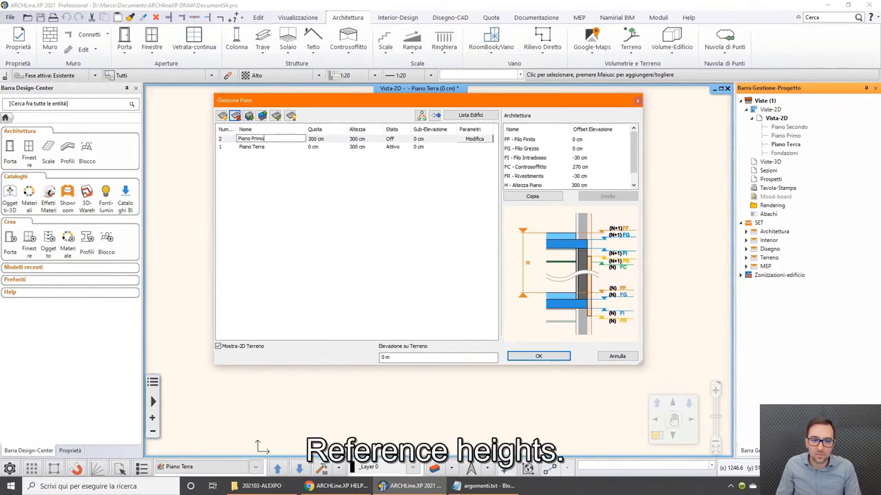
type("Tett")
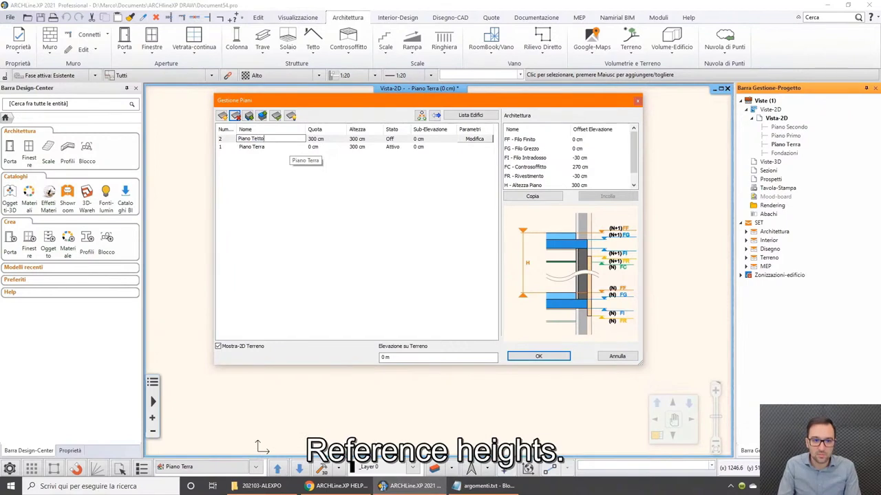
key("Return")
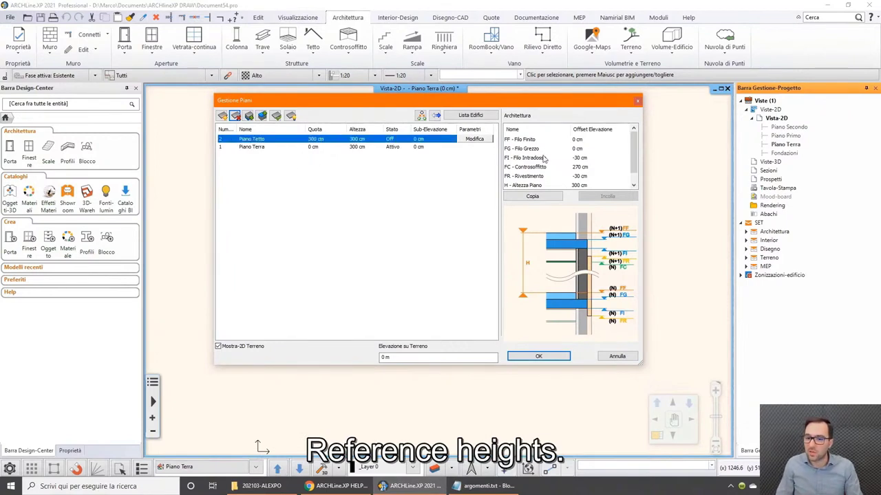
Step: Apply the level changes and open the Fasi phase visibility overrides
left_click(537, 357)
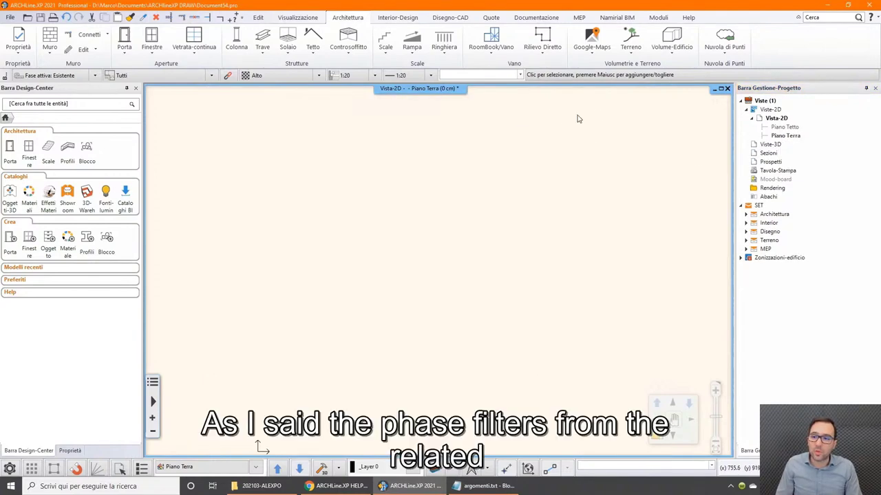
left_click(397, 17)
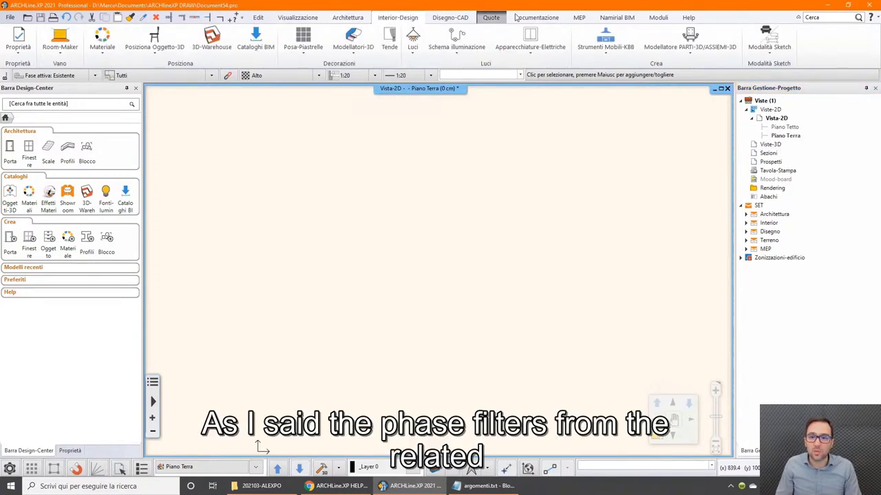
left_click(321, 19)
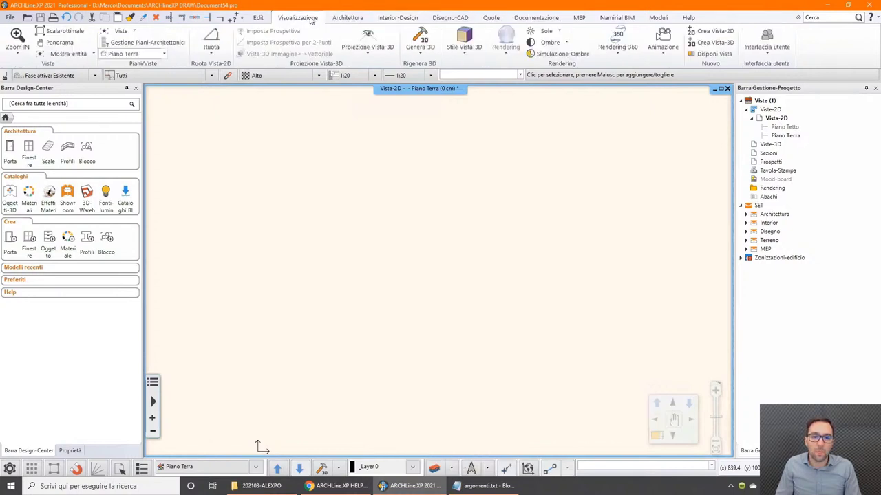
left_click(259, 17)
left_click(645, 47)
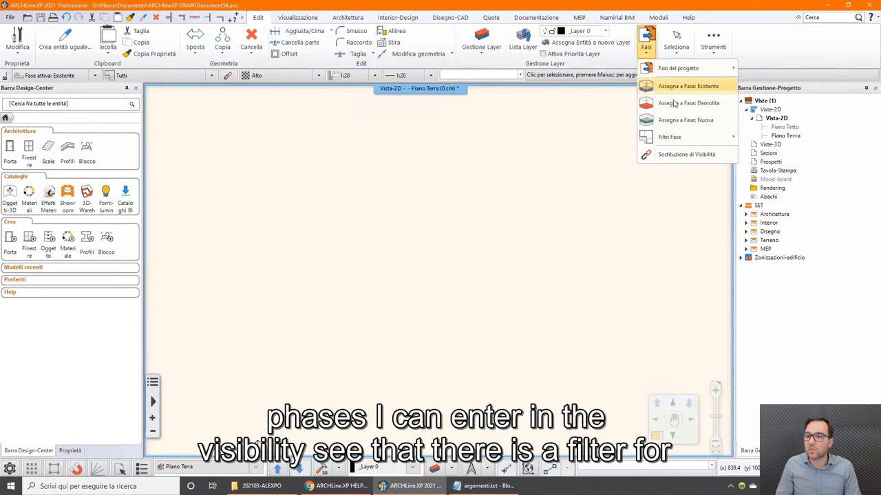
left_click(686, 154)
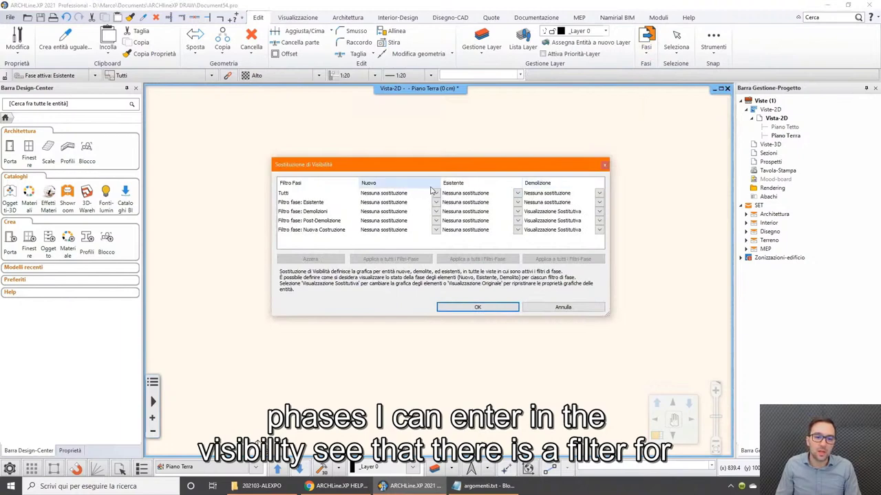
Step: Give new elements in the Tutti phase filter a red substitute display
left_click(297, 194)
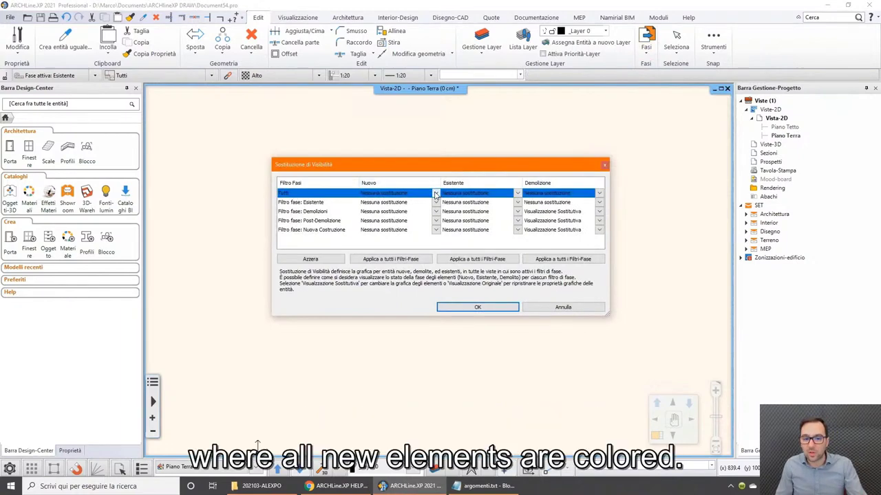
left_click(437, 195)
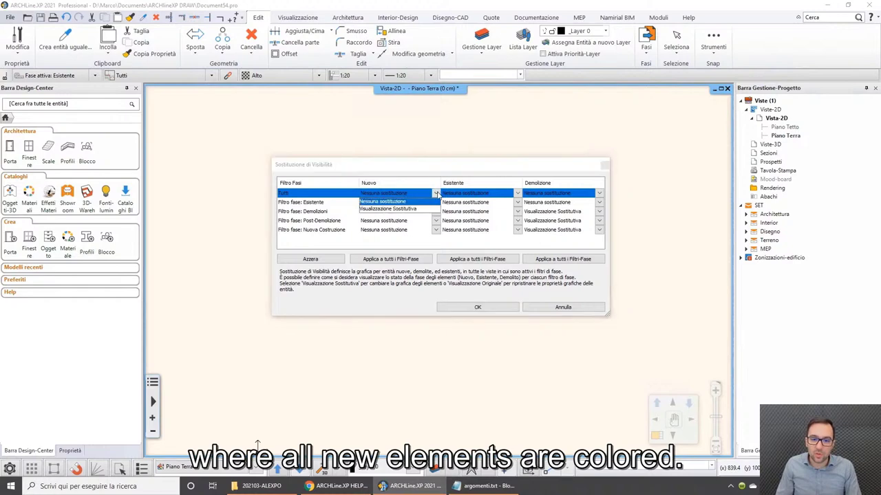
left_click(399, 212)
left_click(333, 198)
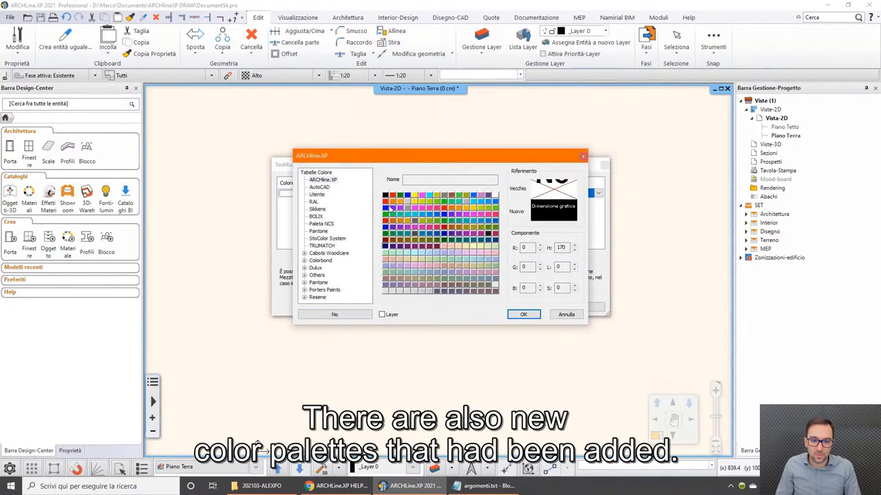
left_click(392, 196)
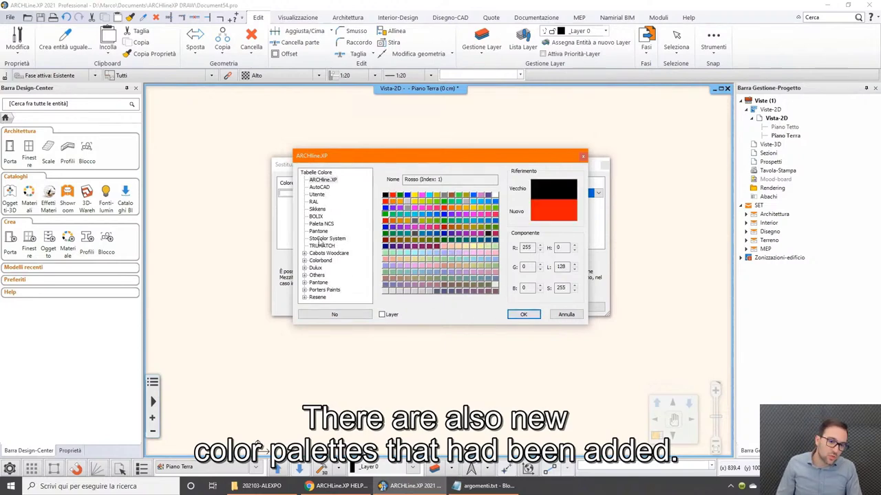
left_click(304, 254)
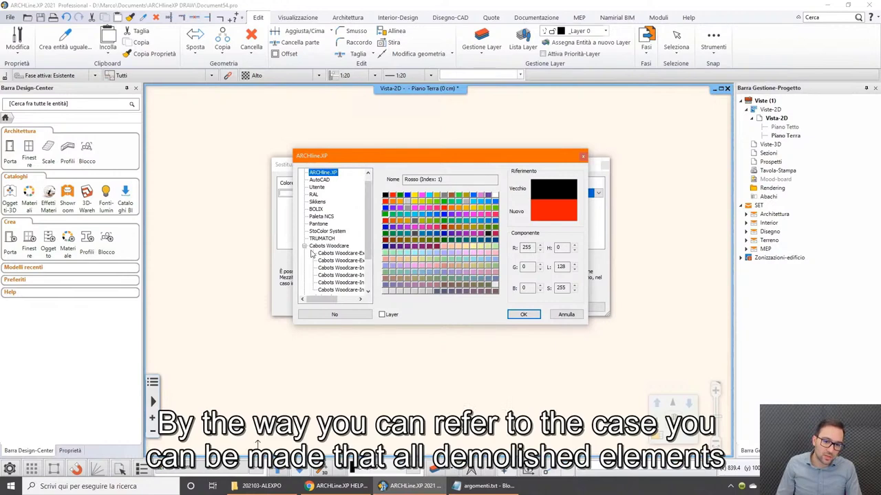
left_click(331, 260)
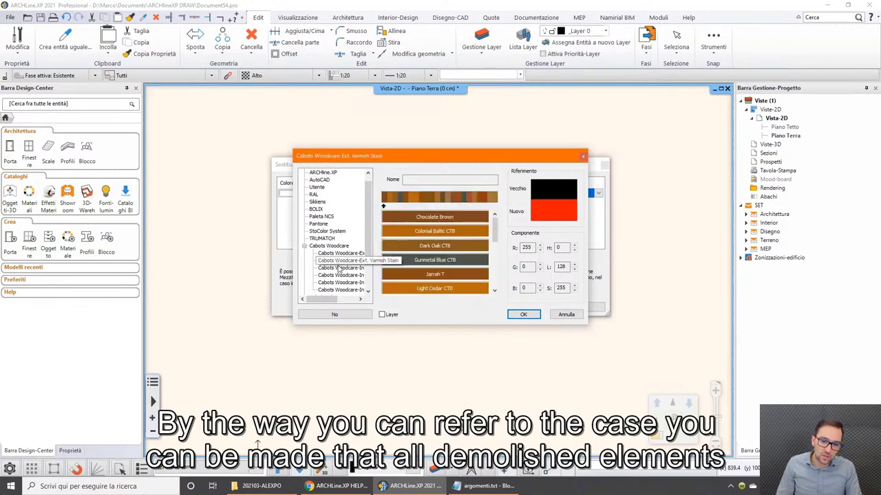
left_click(304, 246)
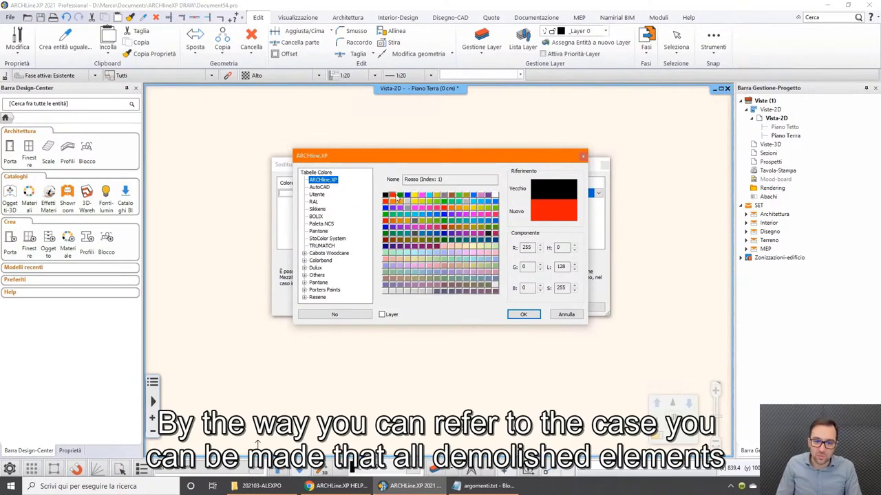
left_click(518, 315)
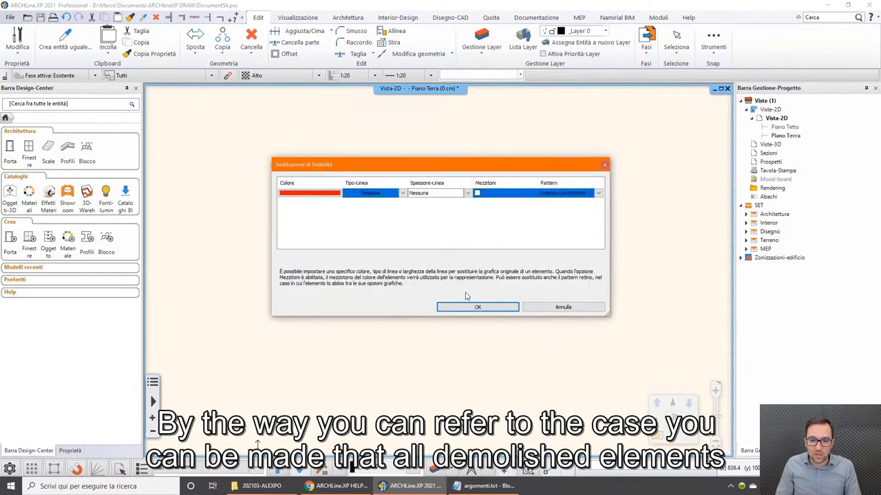
left_click(468, 307)
Step: Give demolished elements a yellow substitute display and save the overrides
left_click(558, 194)
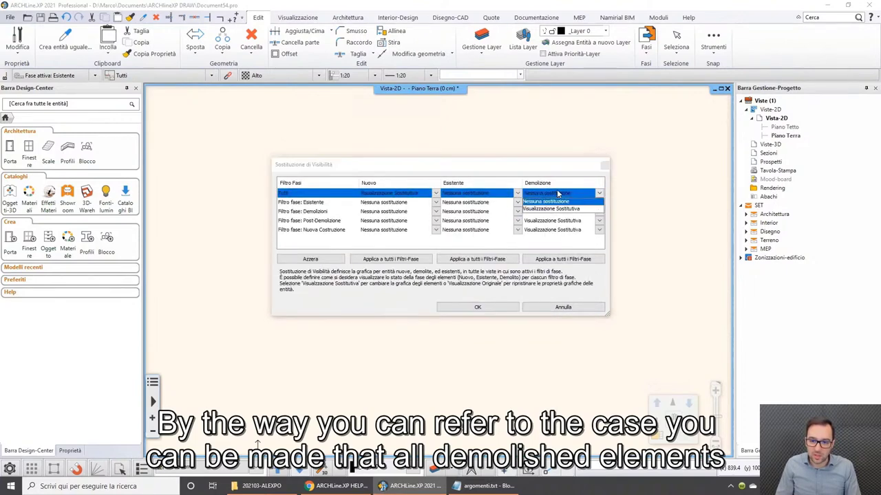
left_click(551, 209)
left_click(336, 197)
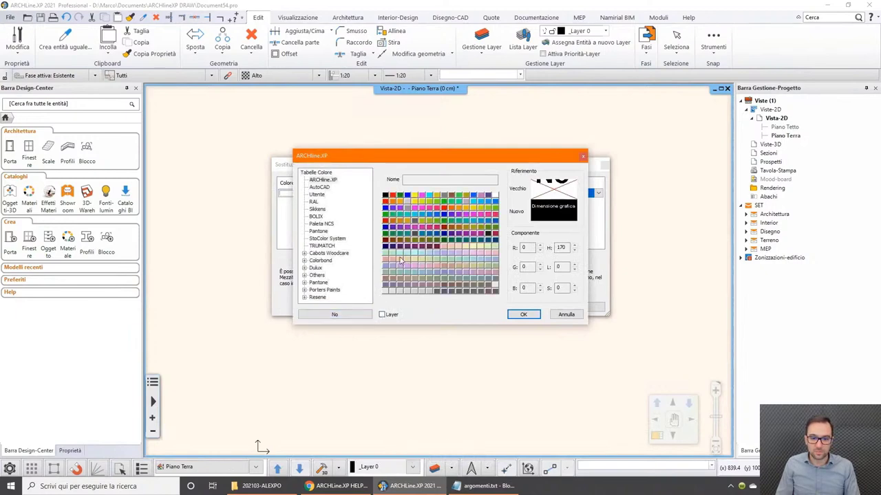
left_click(414, 197)
left_click(517, 315)
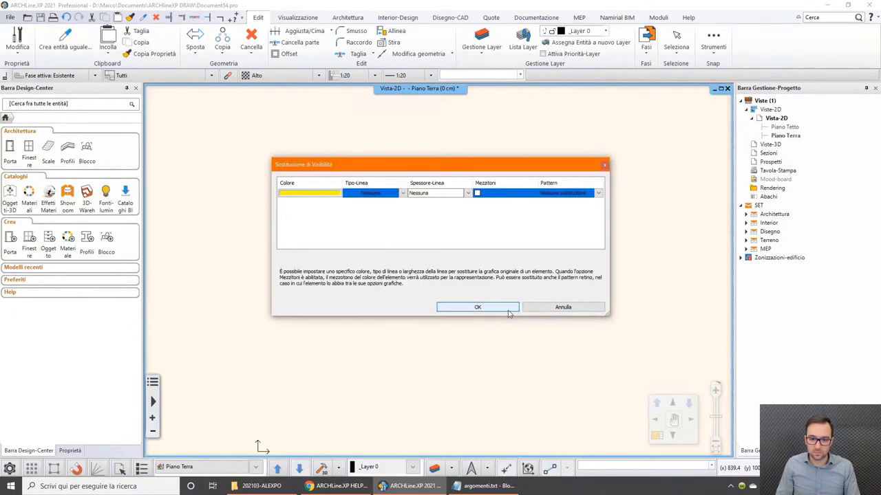
left_click(507, 309)
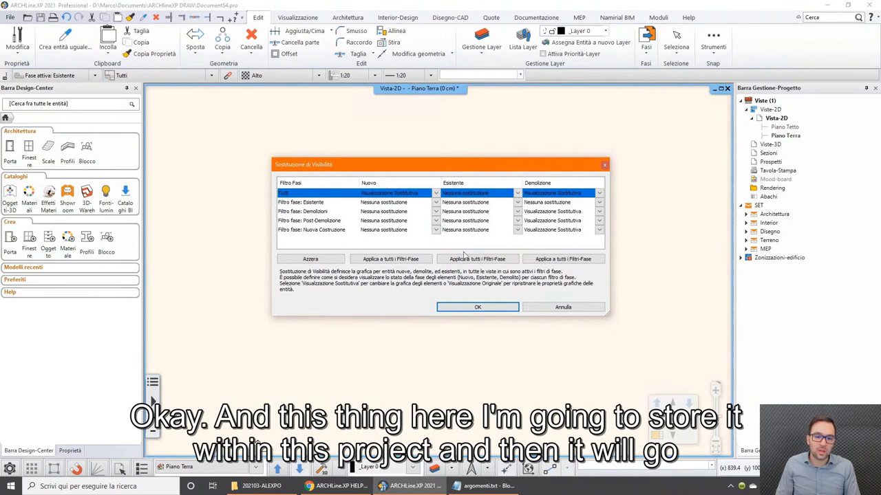
left_click(478, 309)
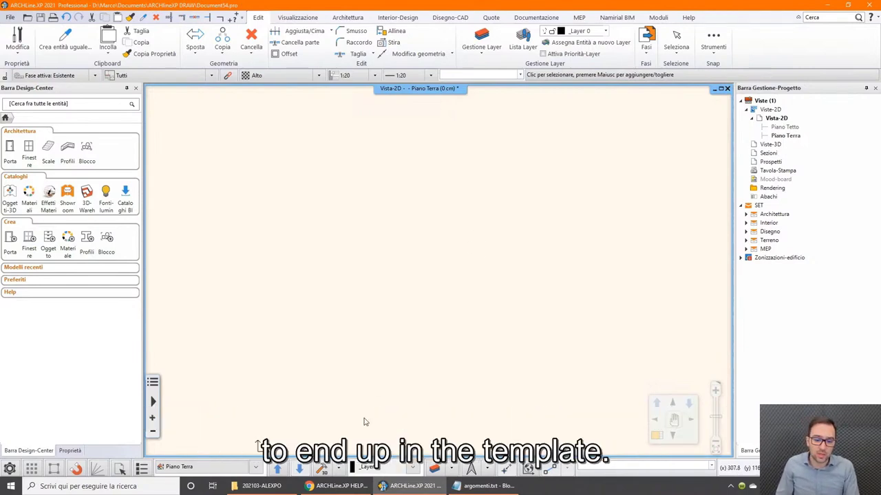
Step: Glance at the help page, then review and close the Creazione Abachi schedule dialog
left_click(333, 487)
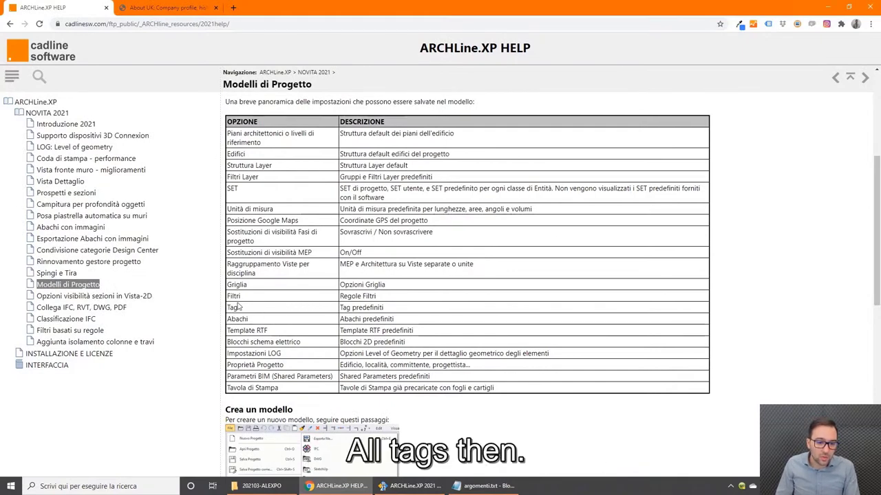
left_click(411, 486)
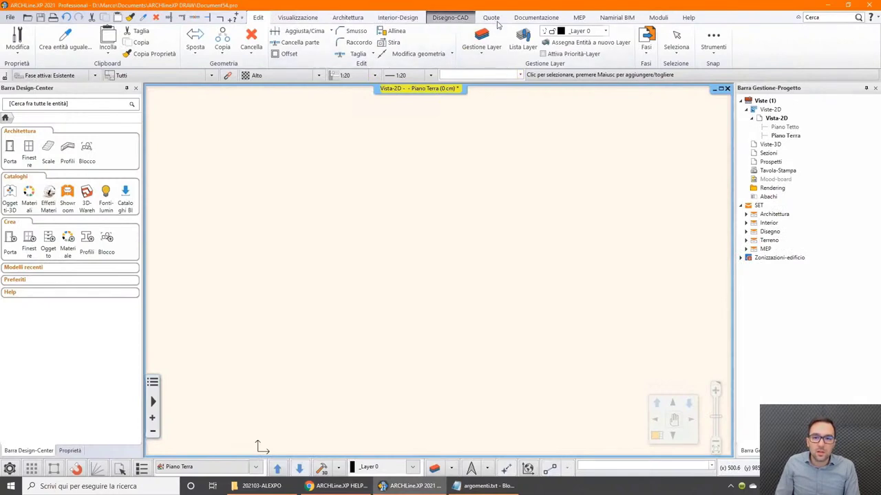
left_click(536, 17)
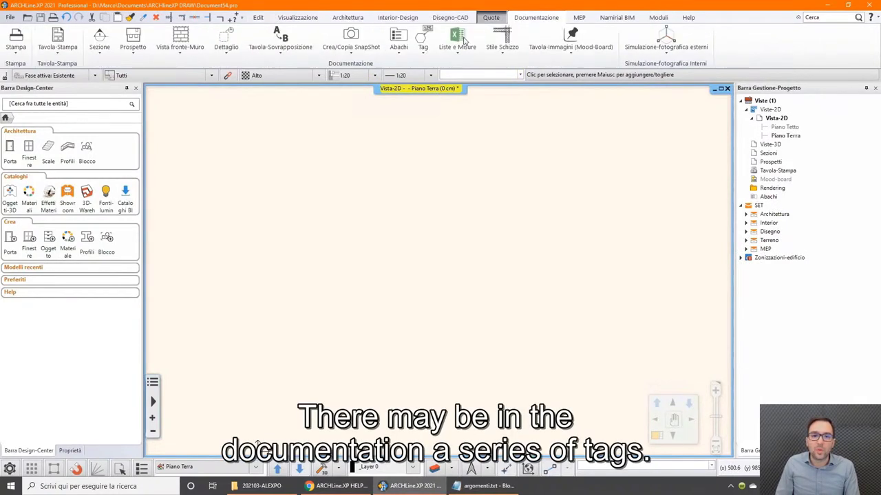
left_click(403, 55)
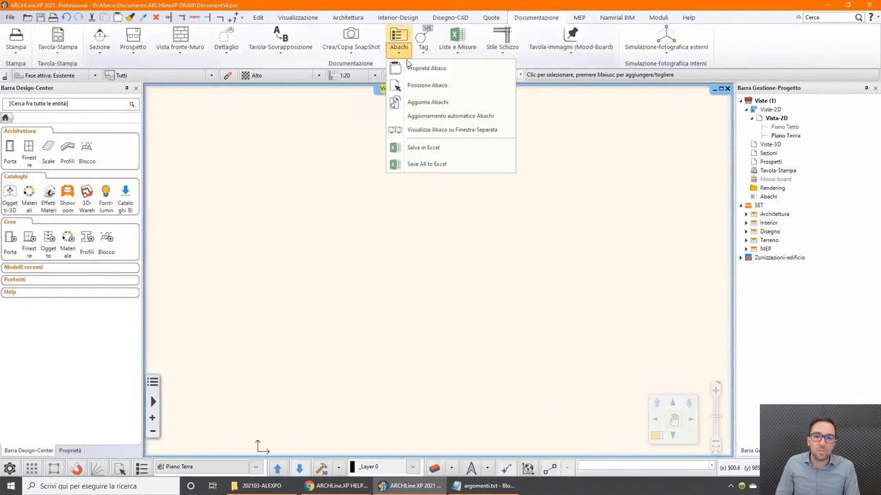
left_click(413, 68)
left_click(556, 144)
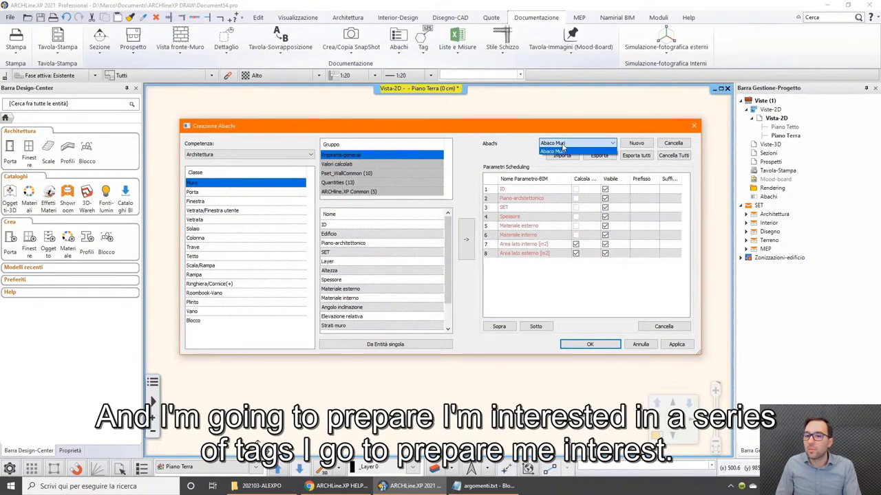
left_click(561, 178)
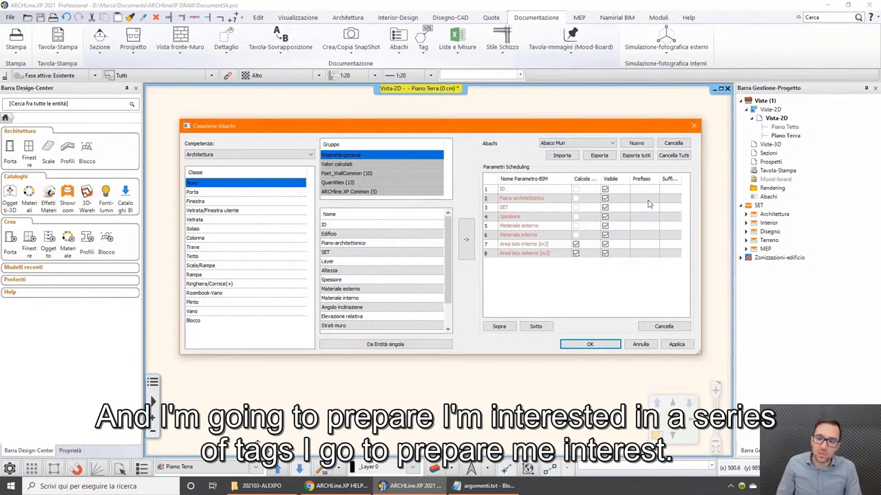
left_click(695, 126)
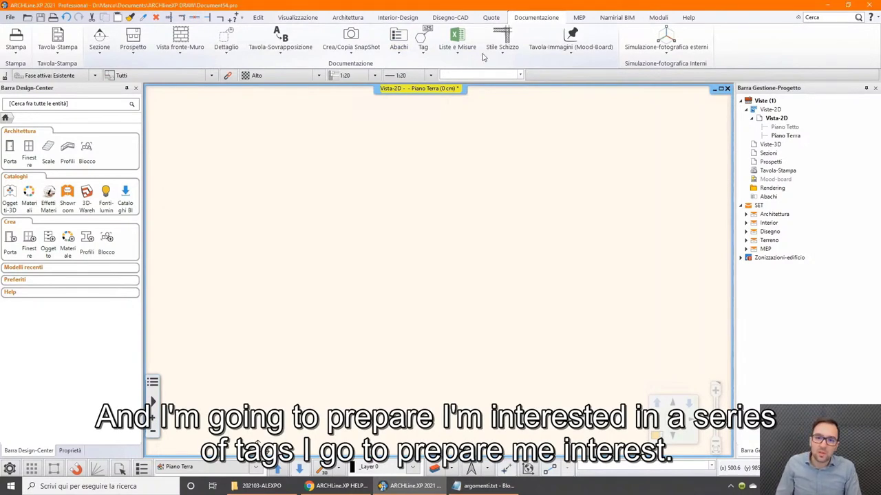
Step: Review and close the Creazione Tag settings from Documentazione > Tag
left_click(432, 46)
left_click(455, 109)
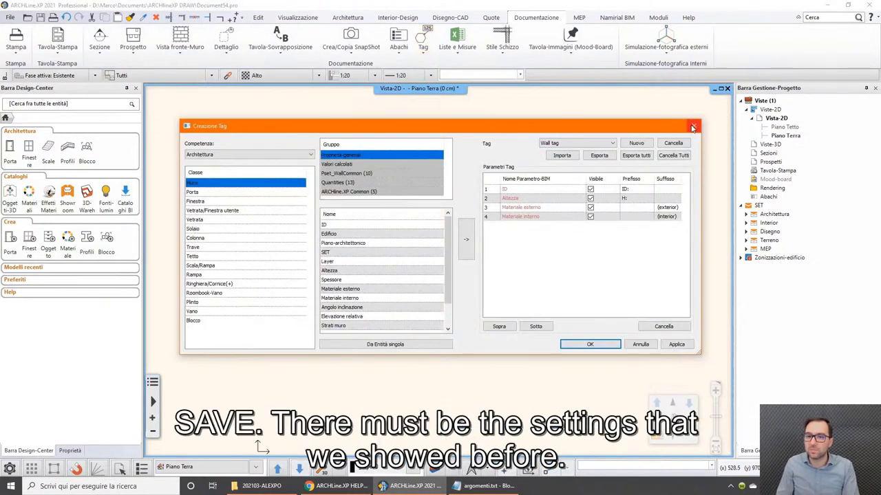
left_click(693, 127)
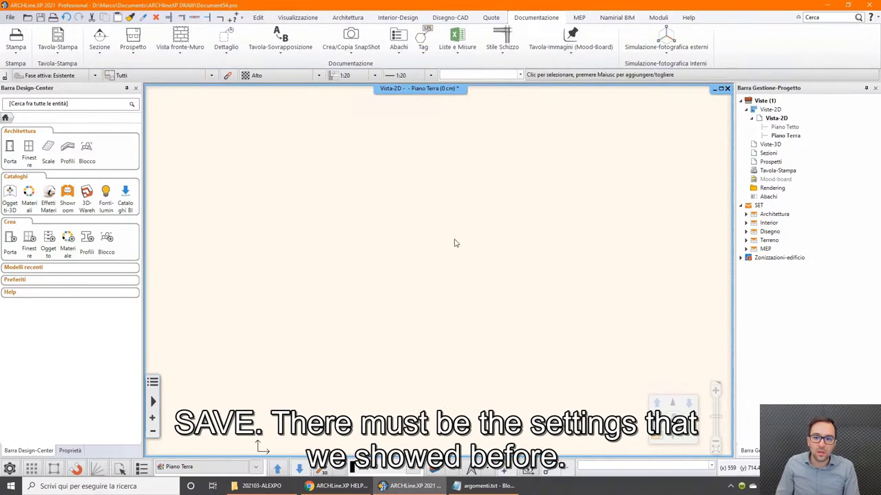
left_click(348, 486)
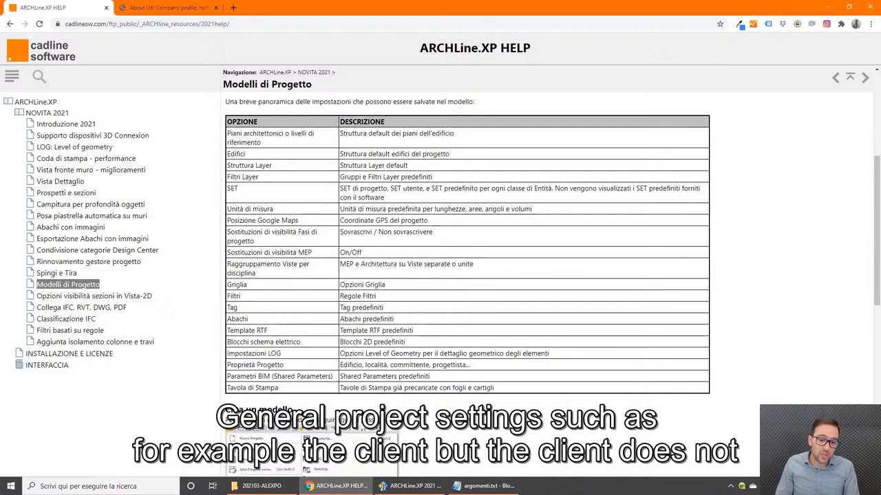
left_click_drag(363, 365, 454, 365)
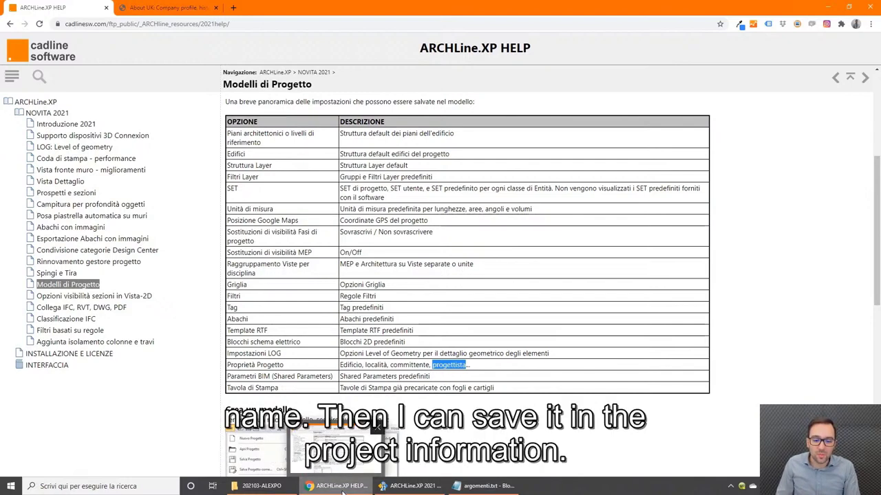
left_click(411, 486)
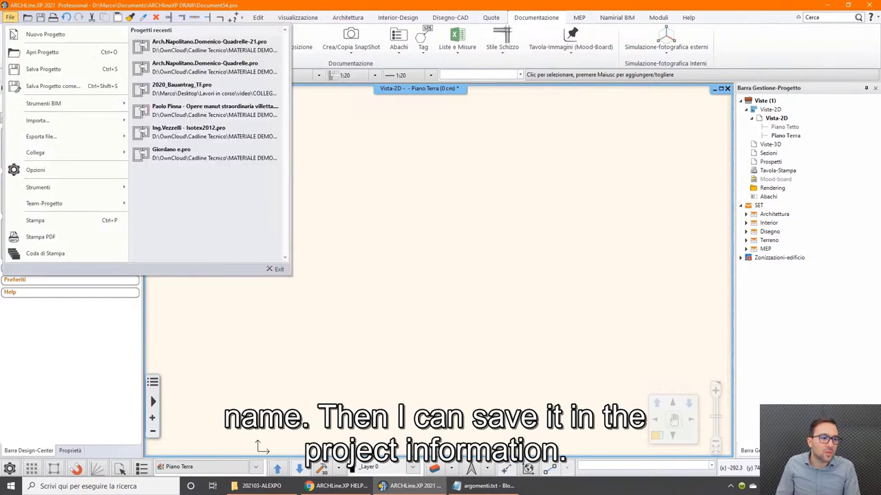
Step: Enter the designer's name as the Autore project parameter, then start a new print sheet
left_click(10, 18)
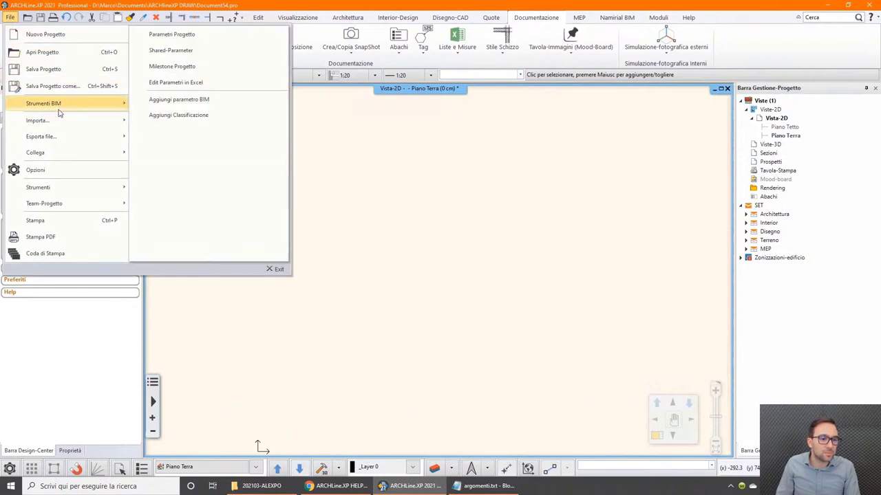
mouse_move(43, 103)
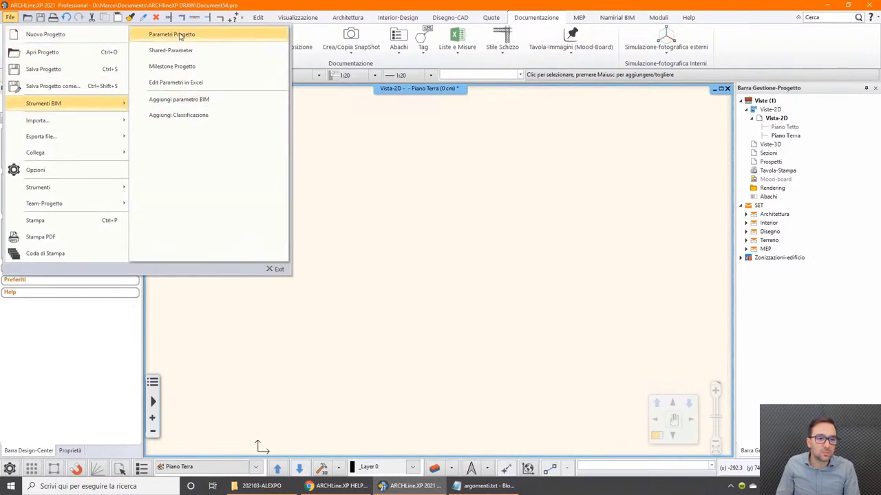
scroll(433, 258, "down", 3)
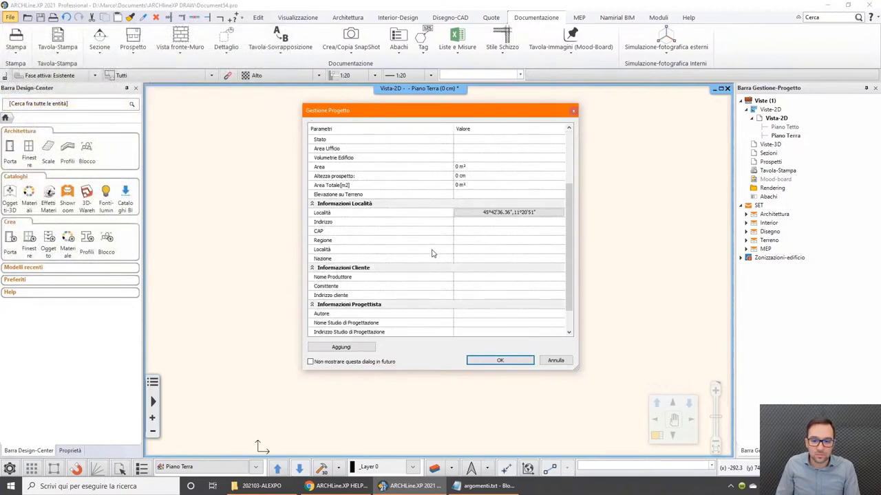
scroll(428, 257, "down", 1)
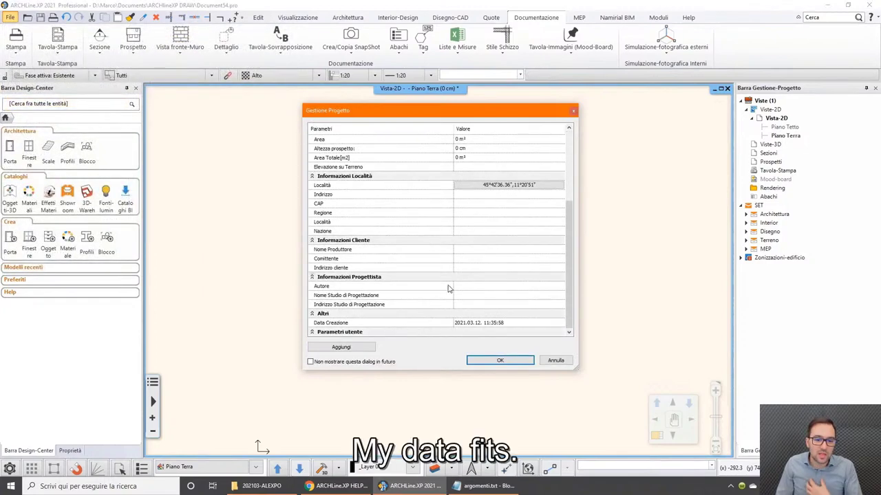
left_click(459, 286)
type("ARch. Mario Ross")
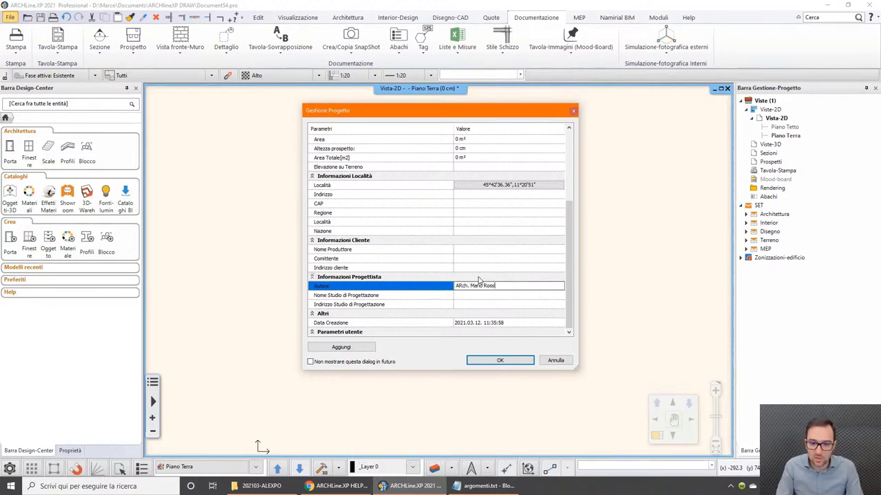
type("i")
left_click(458, 285)
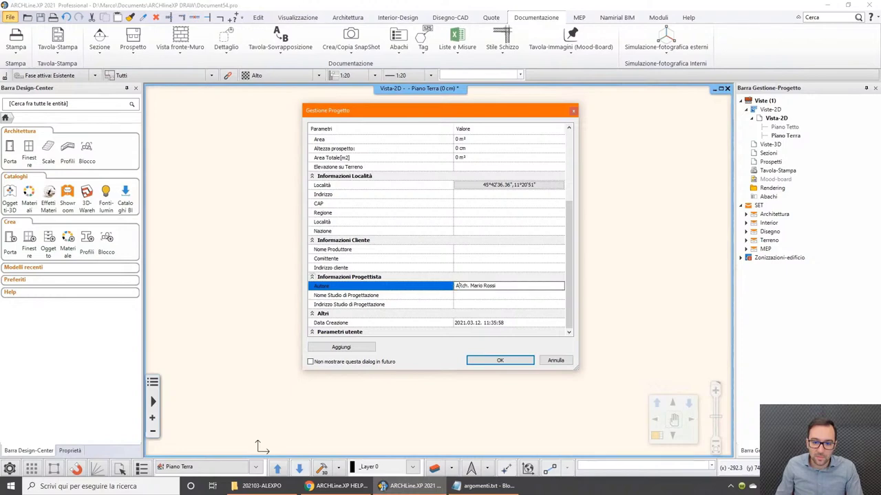
key("Delete")
type("r")
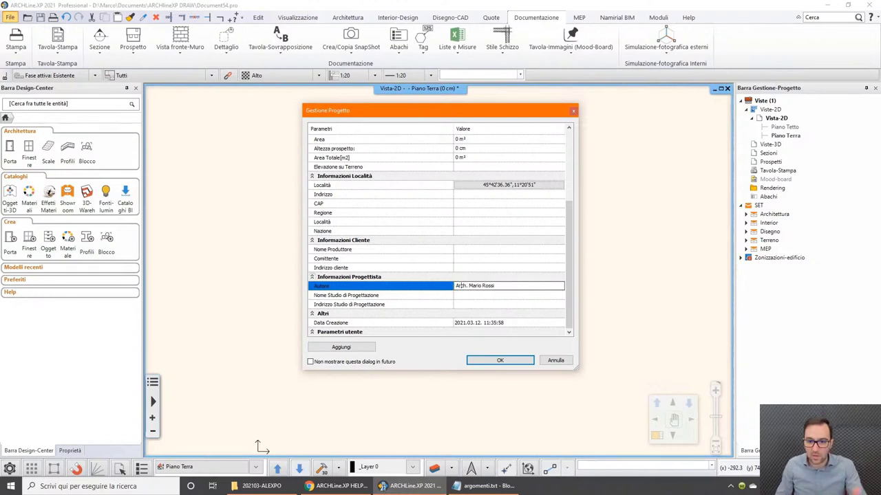
left_click(410, 297)
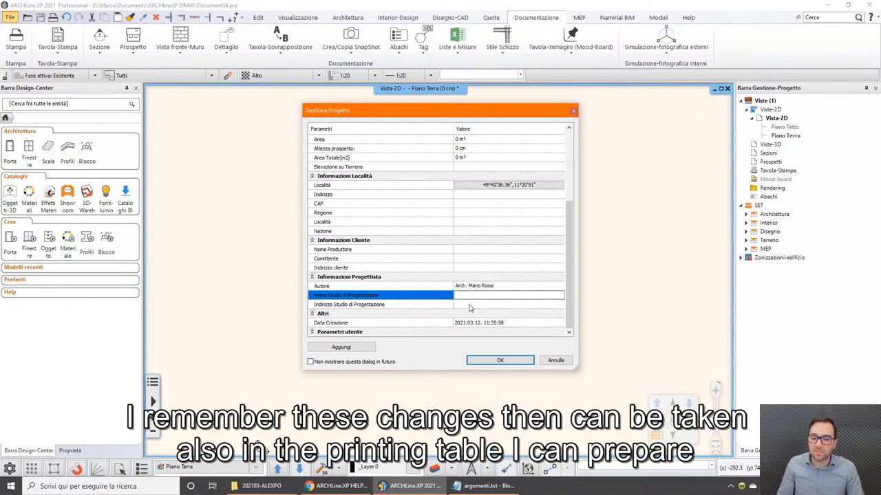
left_click(498, 361)
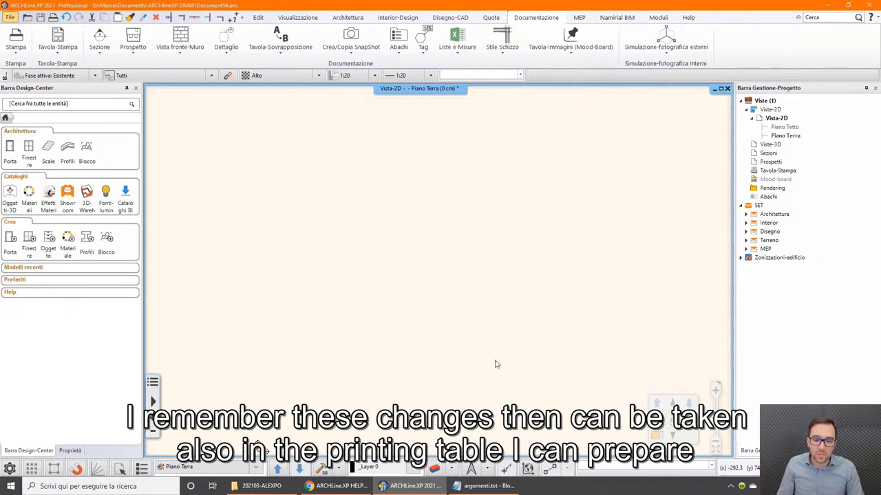
right_click(773, 175)
left_click(784, 177)
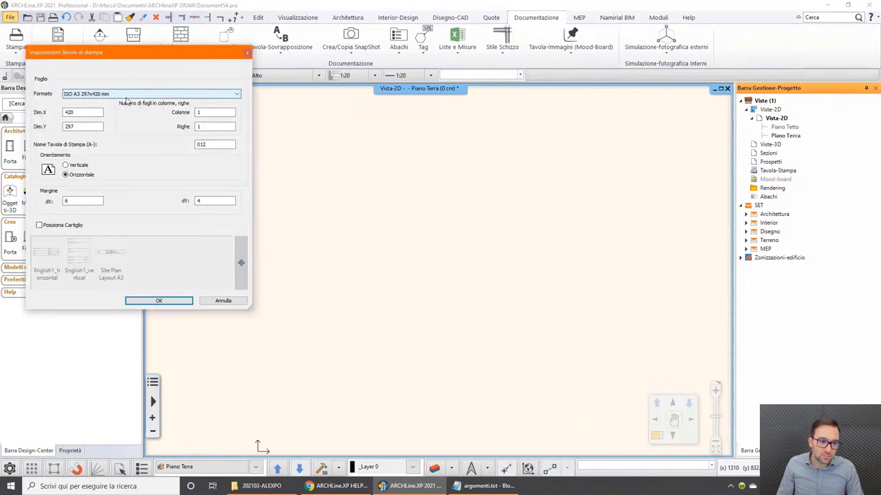
Step: Create print sheet A-012 in ISO A3 297x420 mm landscape format
left_click(128, 94)
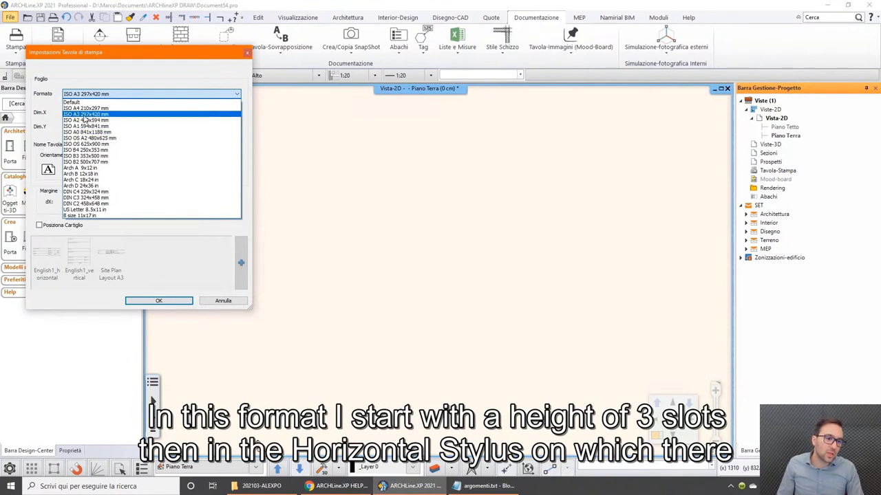
left_click(85, 116)
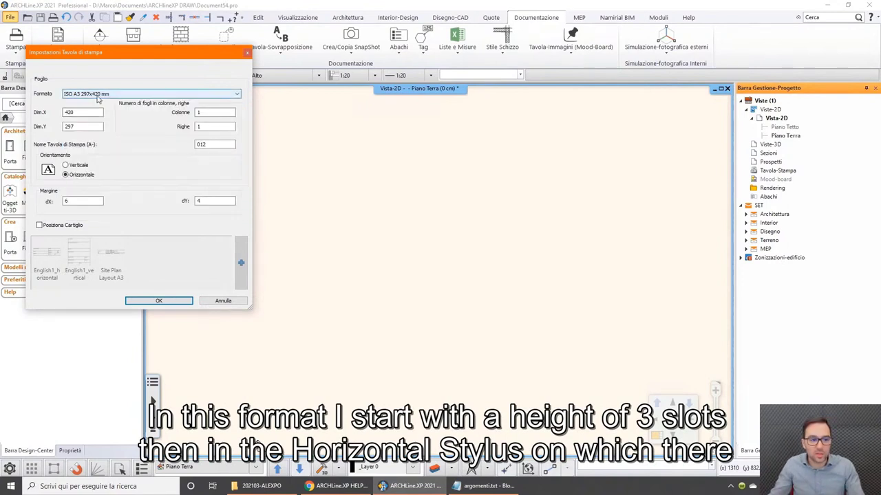
left_click(158, 301)
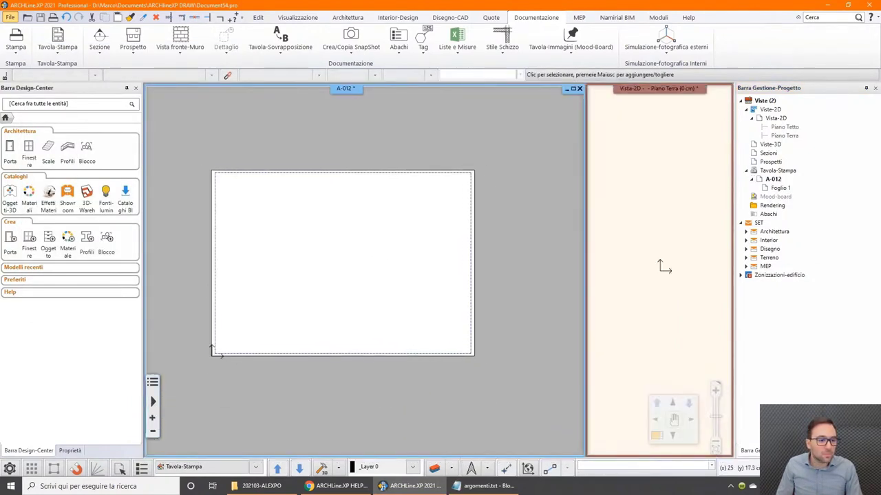
Step: Insert the Italian ISO A3 landscape title block from CARTIGLI at the sheet's lower-right corner
left_click(87, 148)
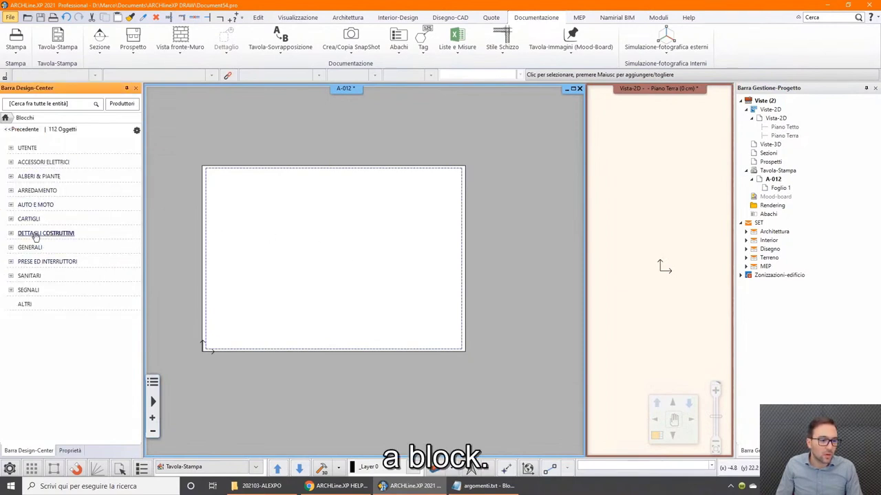
left_click(29, 290)
scroll(55, 330, "down", 3)
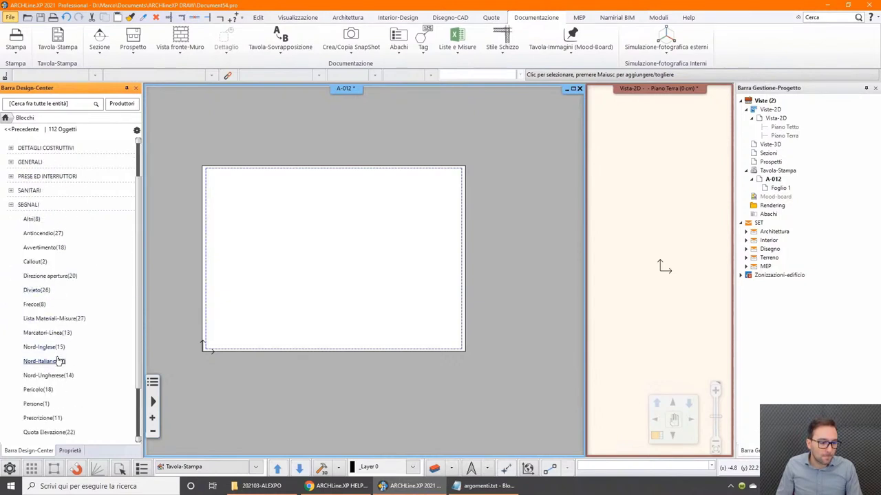
left_click(29, 205)
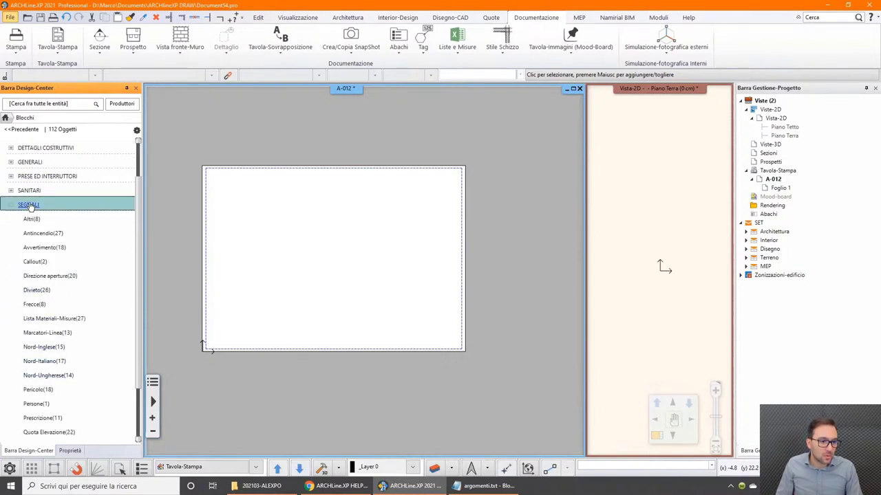
left_click(29, 206)
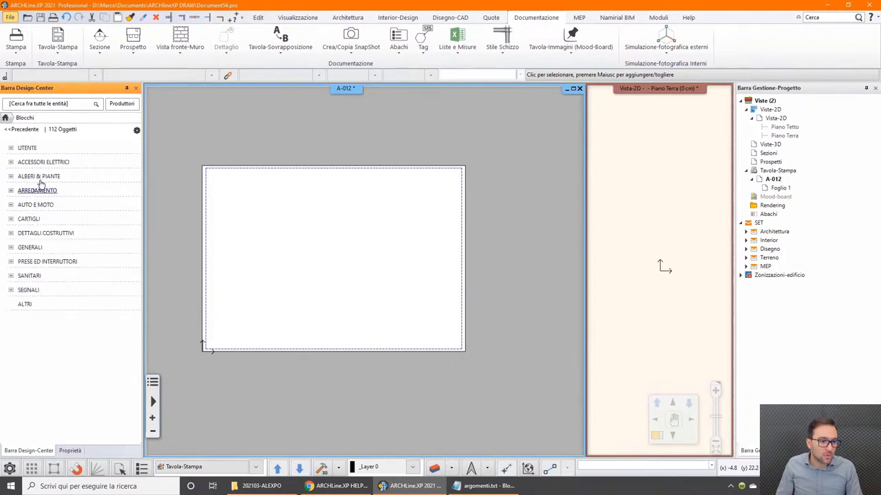
left_click(31, 219)
left_click(43, 304)
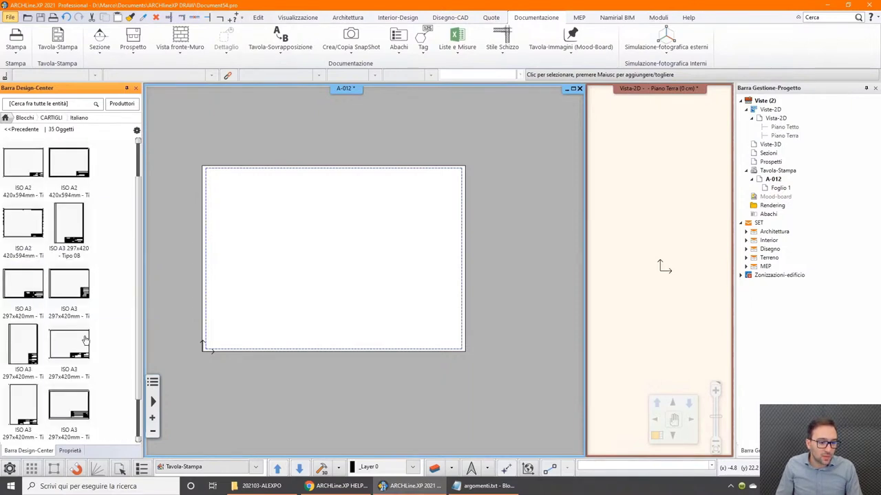
left_click(85, 339)
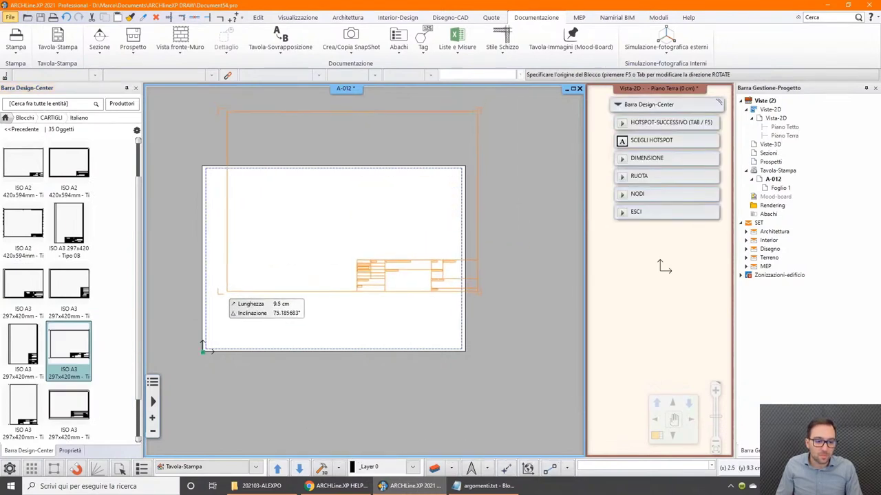
left_click(203, 352)
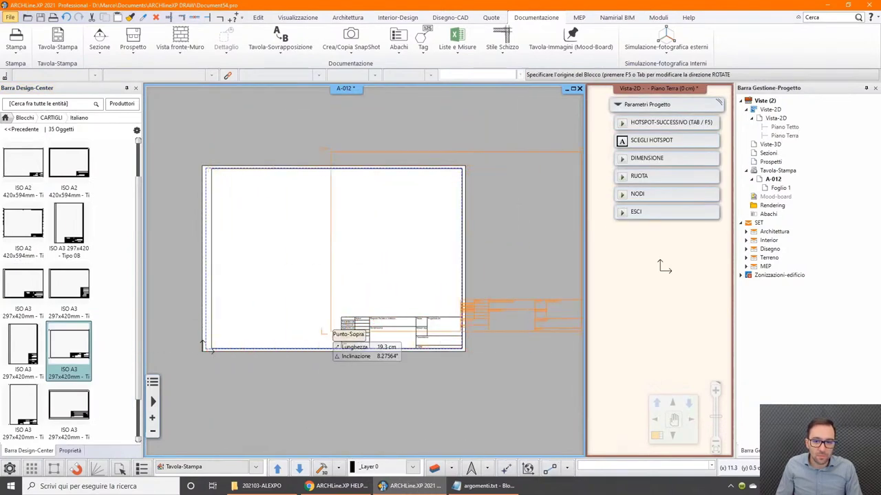
left_click(464, 275)
Step: Review the inserted title block on the whole sheet, then start adding sheet 013
scroll(364, 279, "up", 2)
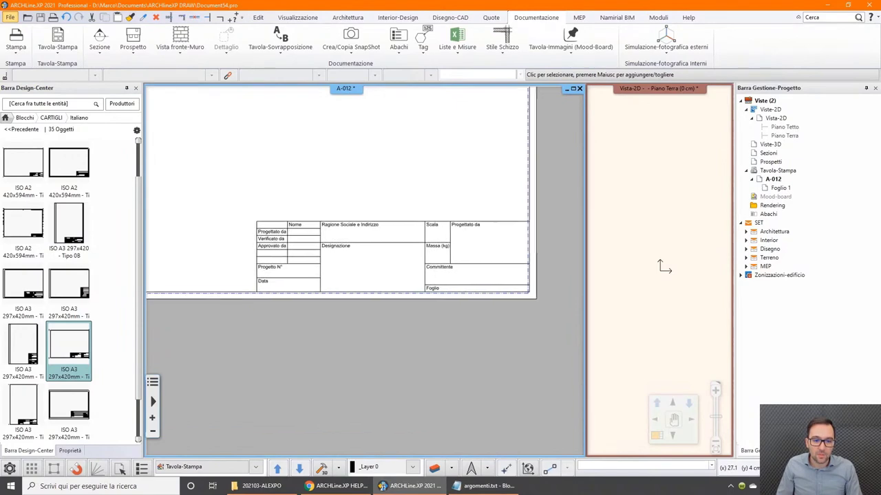
scroll(328, 238, "up", 2)
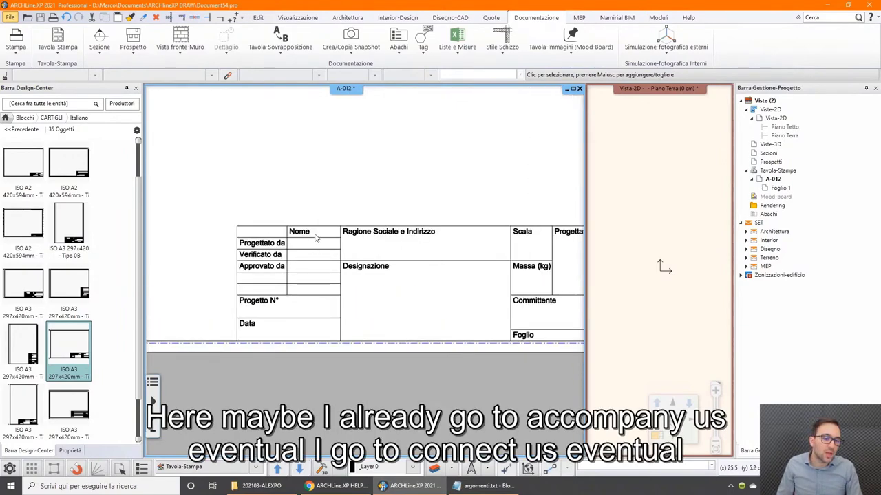
left_click(316, 236)
key("Escape")
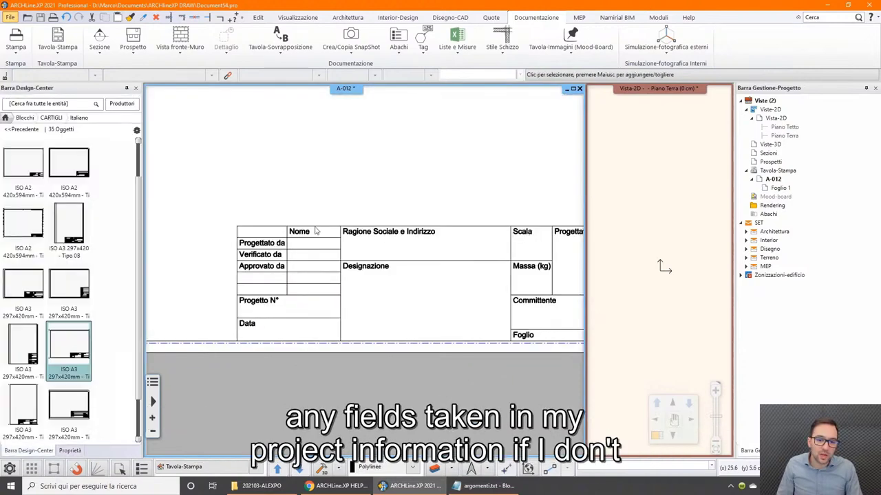
scroll(297, 206, "down", 2)
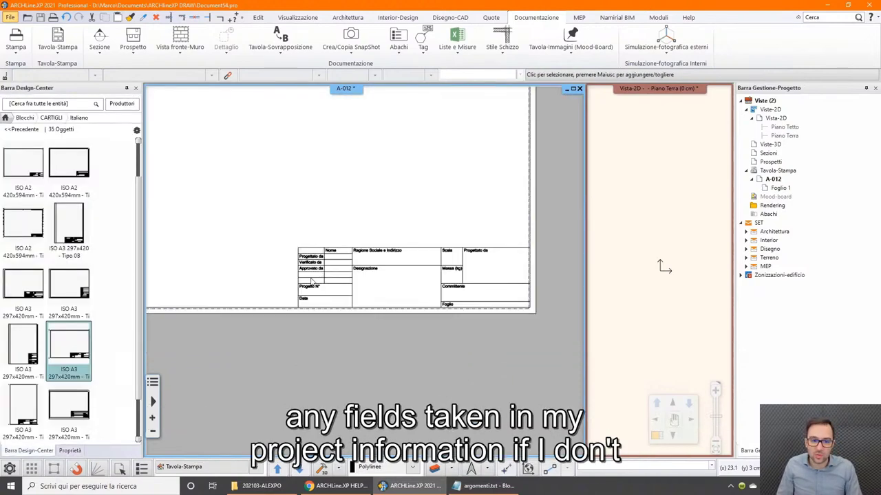
scroll(311, 281, "down", 1)
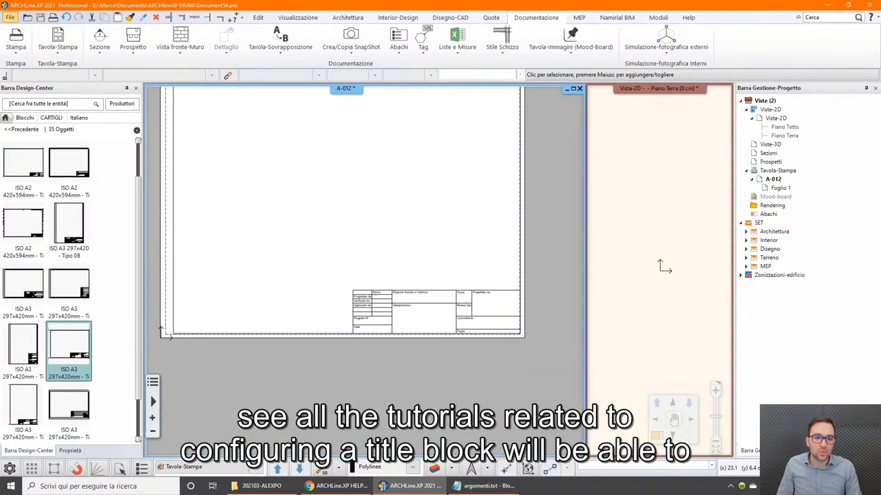
scroll(380, 243, "down", 1)
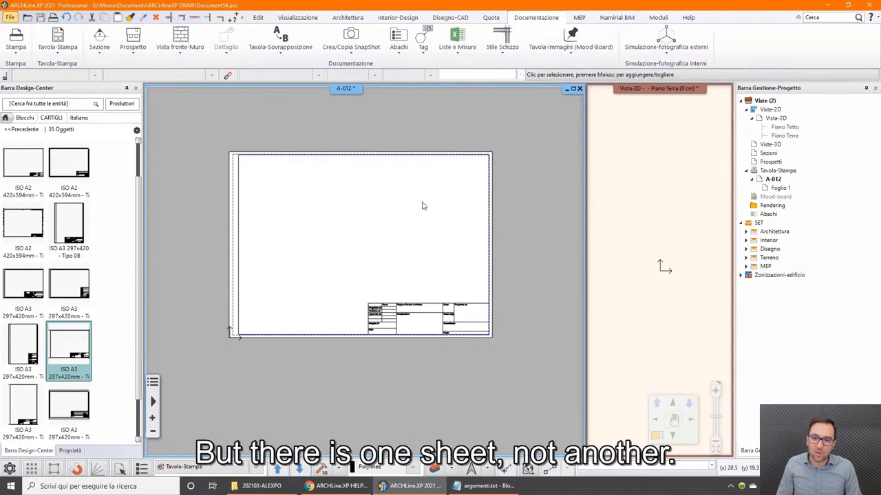
scroll(348, 200, "down", 1)
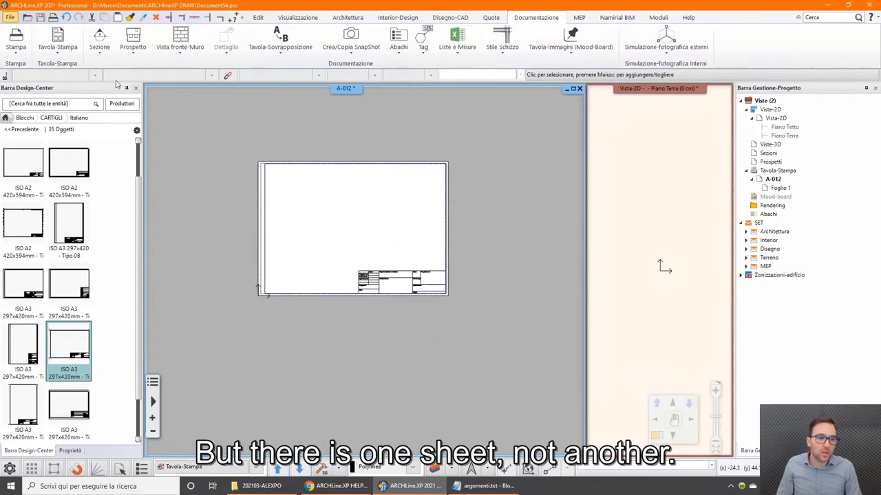
left_click(63, 57)
left_click(260, 141)
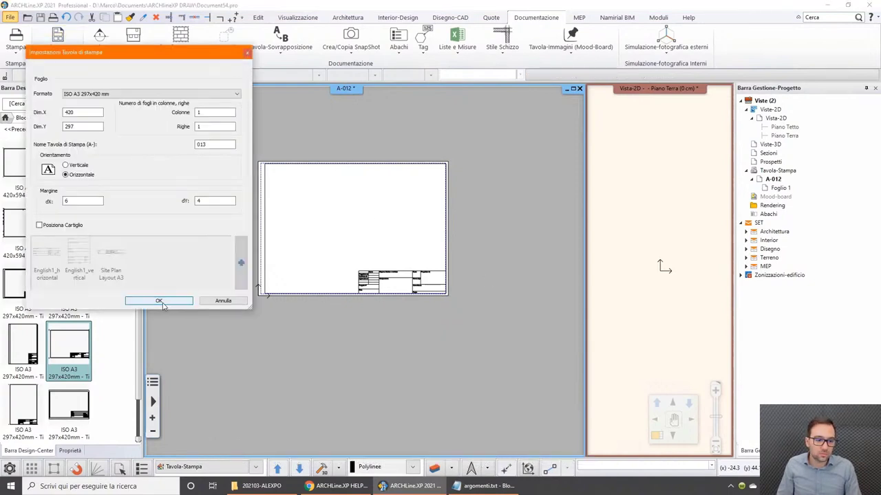
Step: Add a second ISO A3 landscape sheet, Foglio 2, and place the ISO A3 title block on it
left_click(159, 302)
left_click(483, 266)
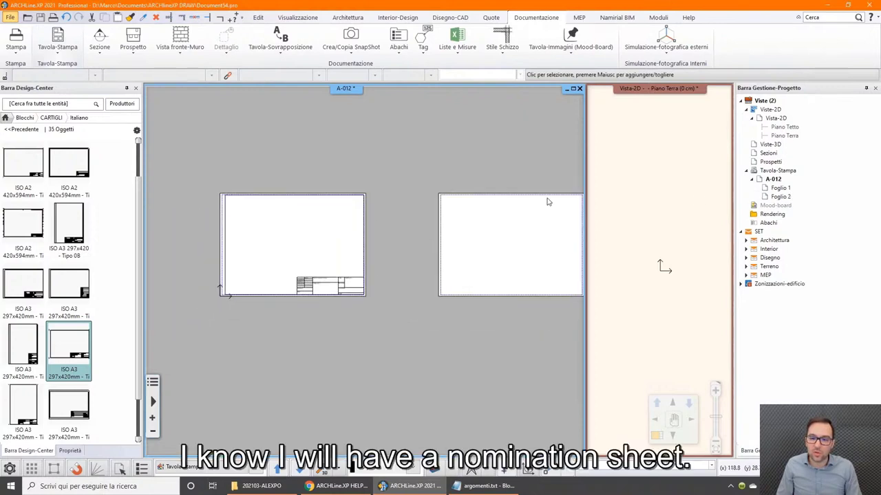
left_click_drag(69, 344, 469, 277)
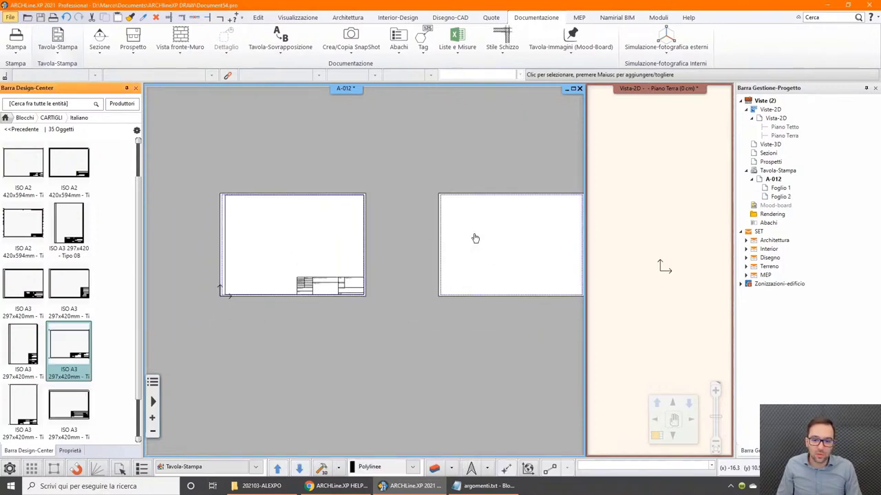
left_click(440, 295)
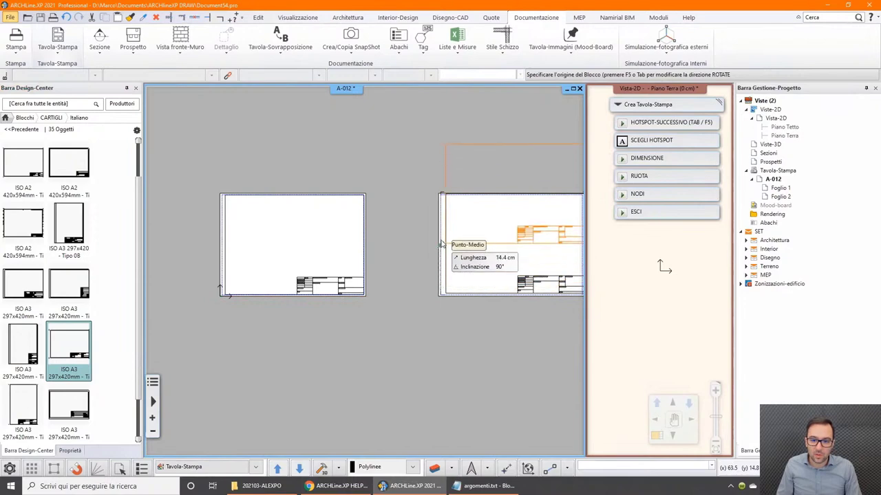
key("Return")
Step: Rename sheet Foglio 1 to 'Piante'
right_click(777, 190)
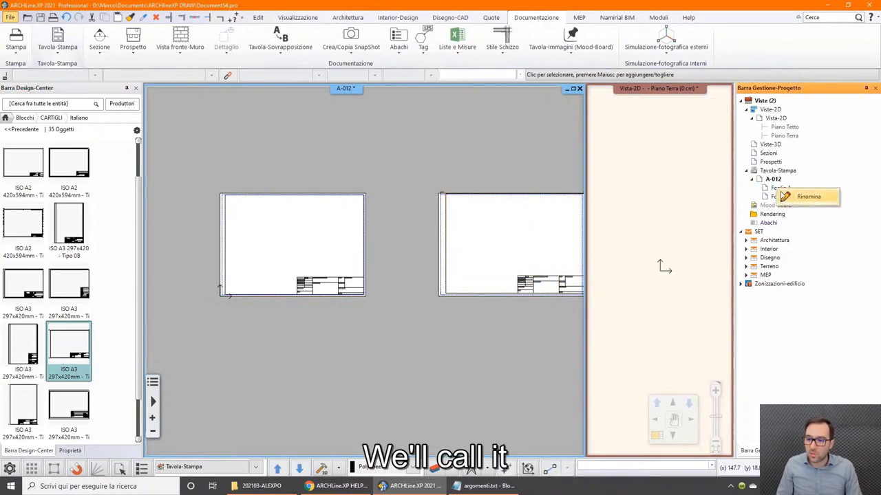
left_click(801, 195)
type("Piante")
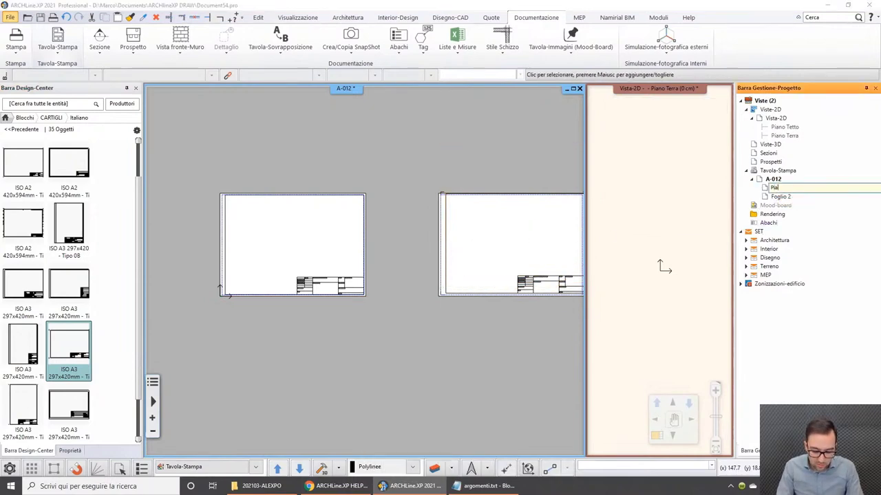
key("Return")
Step: Rename sheet Foglio 2 to 'Sezioni e Prospetti'
right_click(789, 197)
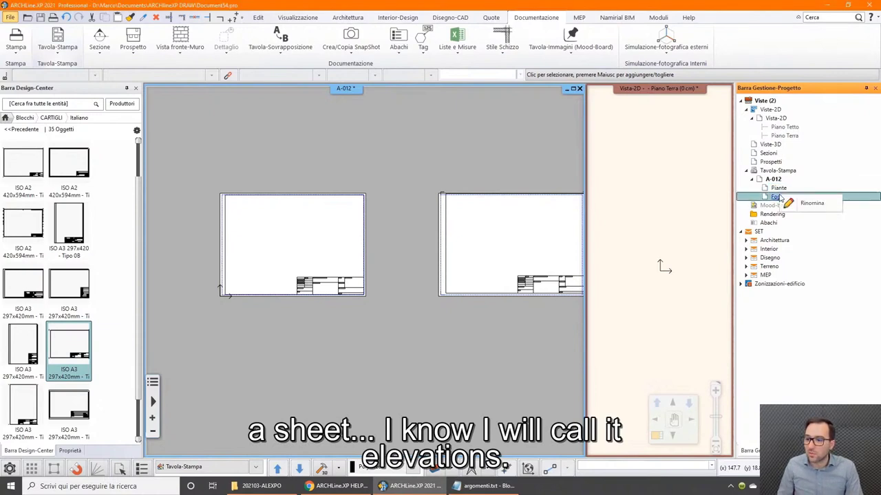
left_click(805, 200)
type("S")
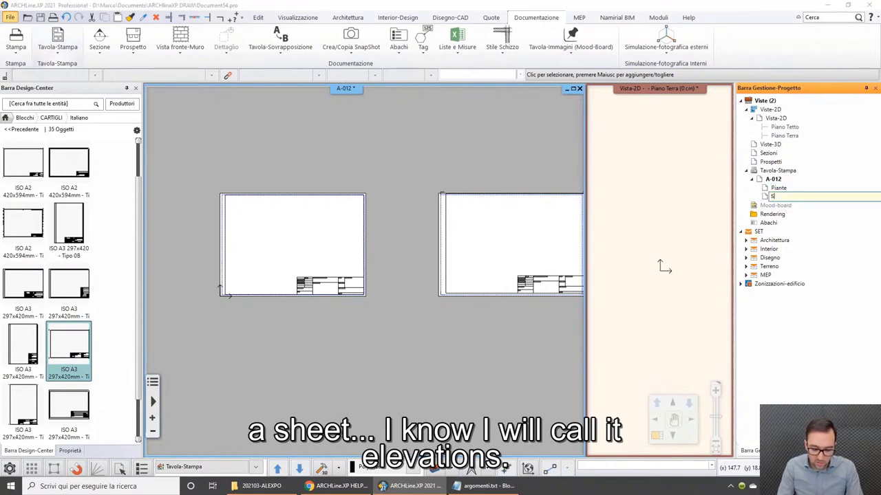
type("ezioni e P")
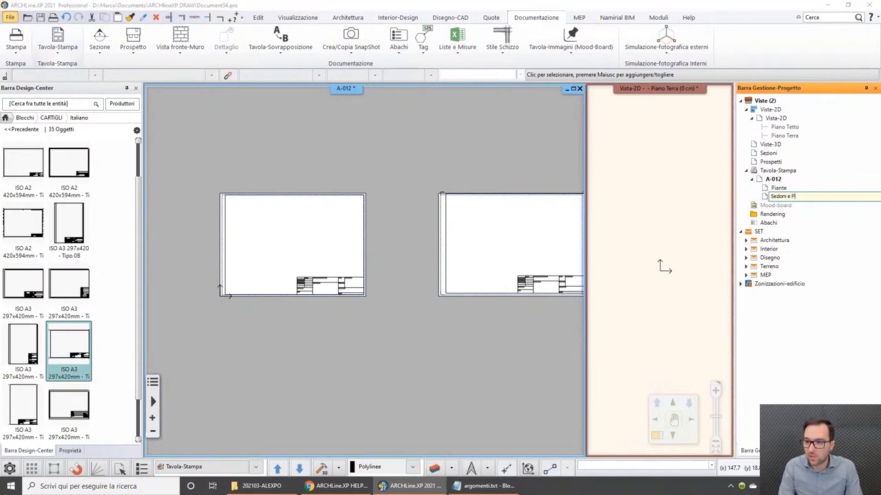
type("rospetti")
key("Return")
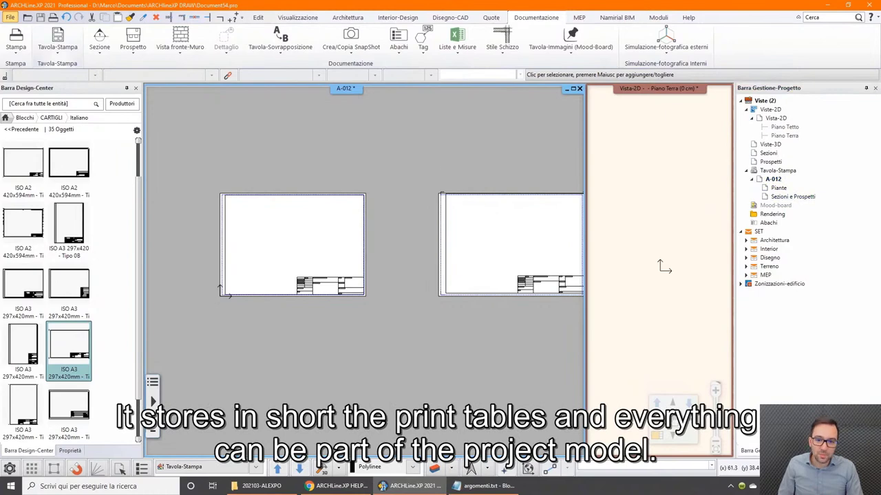
scroll(424, 168, "down", 3)
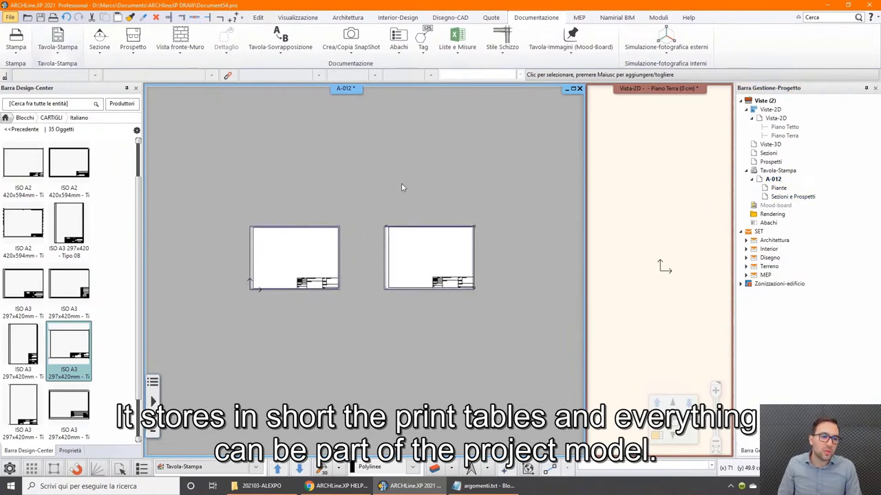
left_click(10, 17)
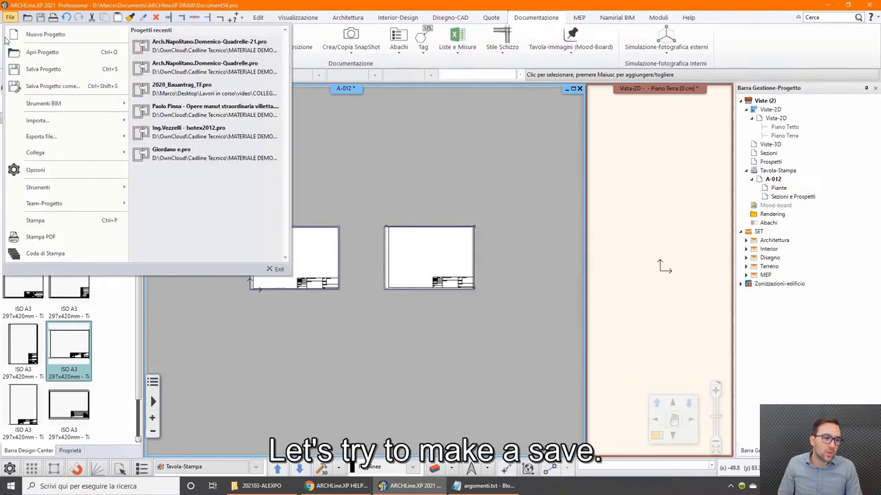
mouse_move(42, 136)
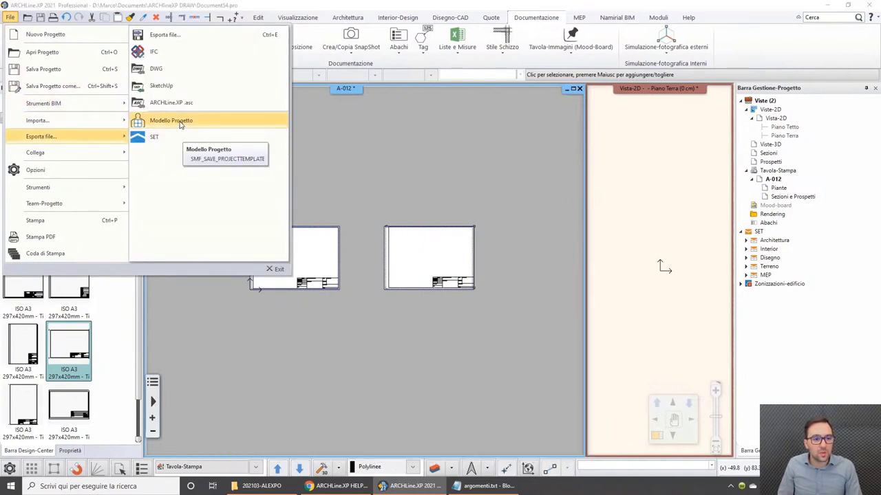
Step: Export the project to the Desktop as template 'Modello di progetto predefinito.pte'
left_click(181, 122)
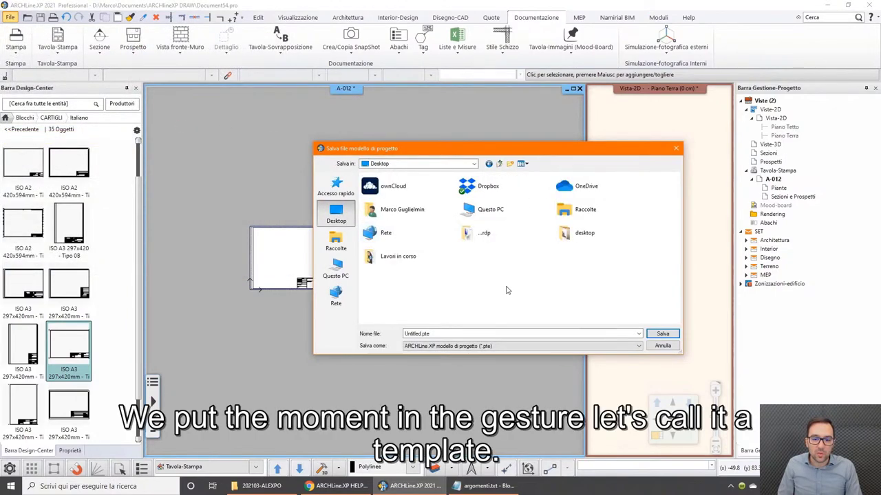
double_click(423, 334)
left_click(428, 334)
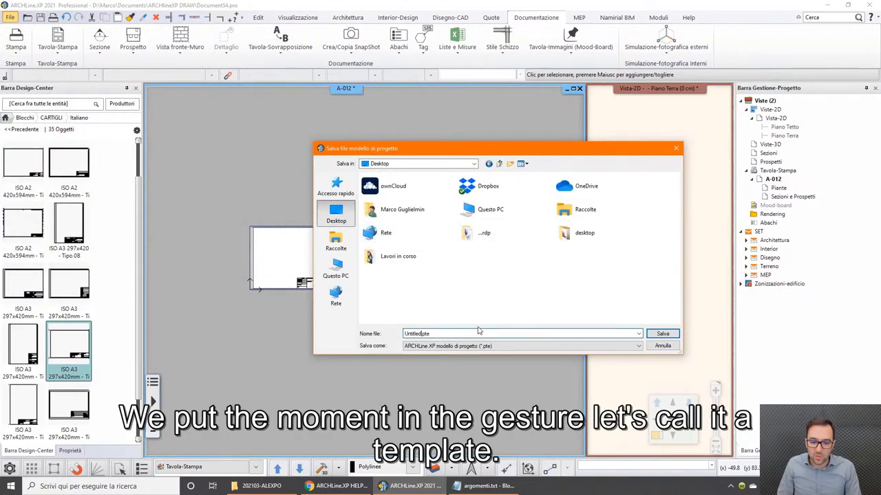
key("shift+Home")
key("BackSpace")
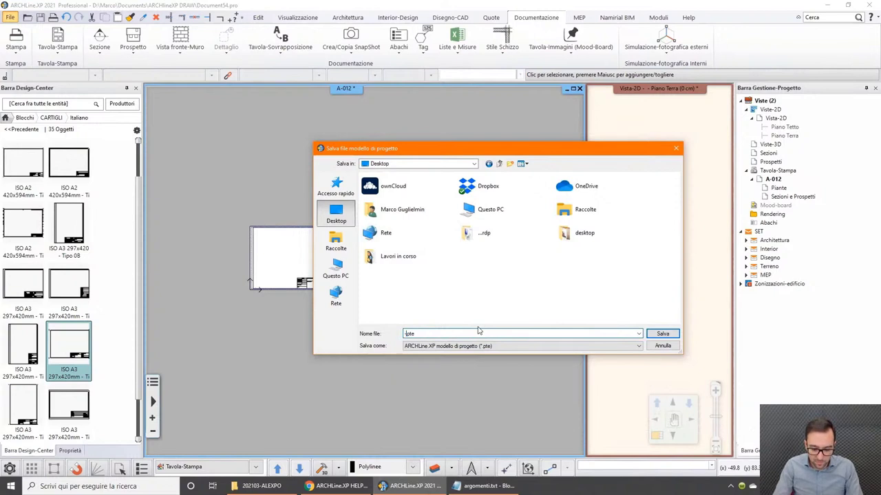
type("Modello")
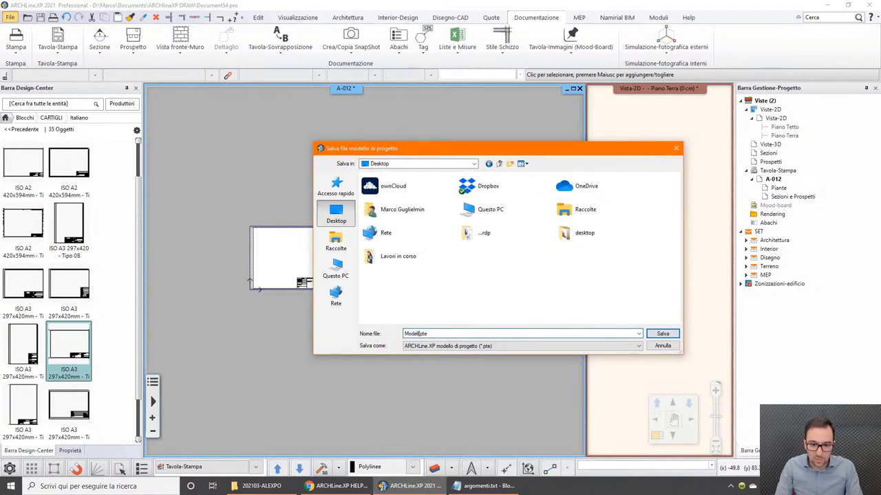
type(" di progetto")
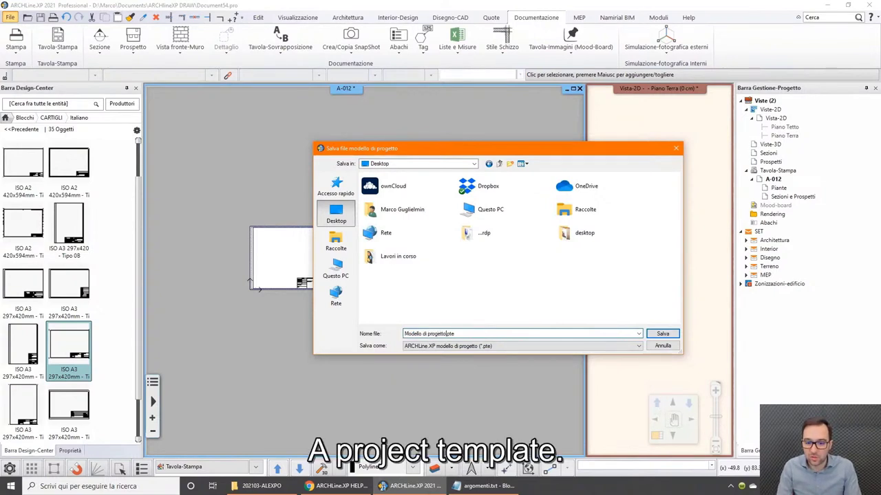
type(" predefinit")
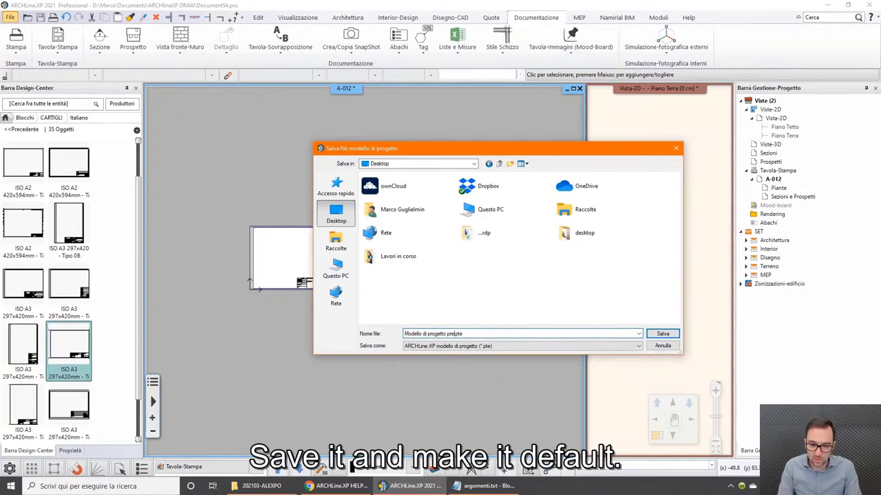
type("o")
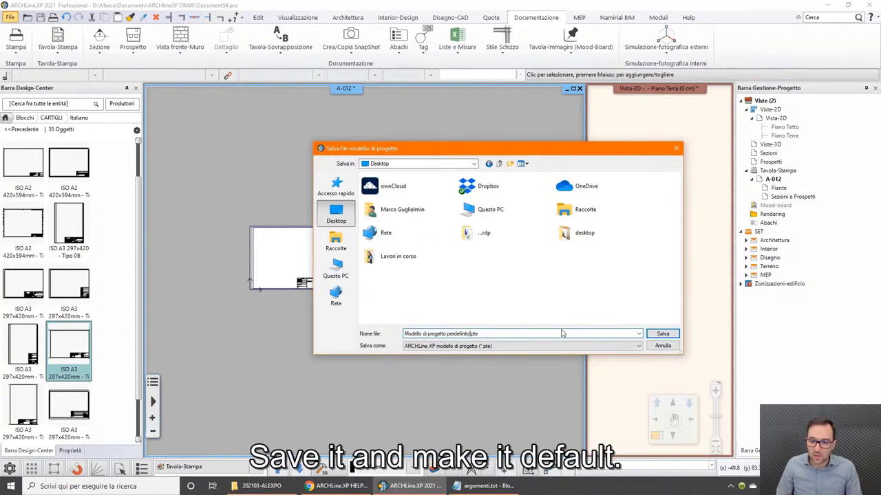
left_click(663, 334)
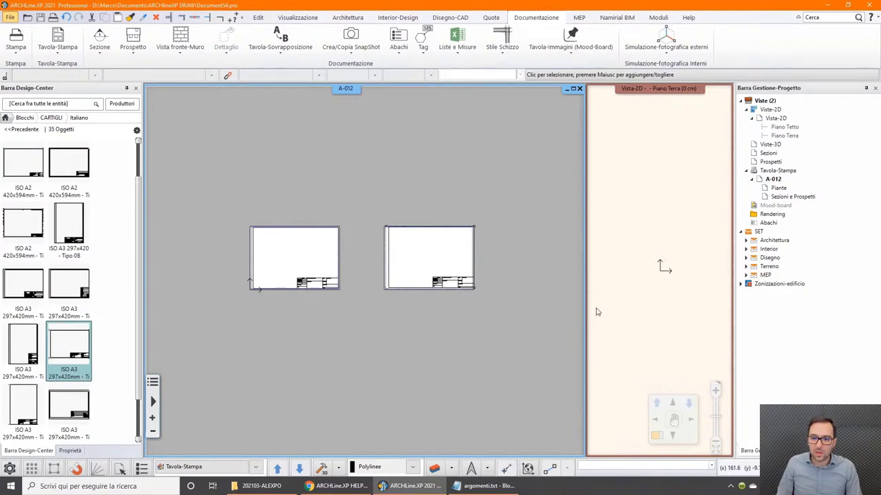
Step: Start a new blank project, closing the current one without saving
left_click(12, 19)
left_click(35, 32)
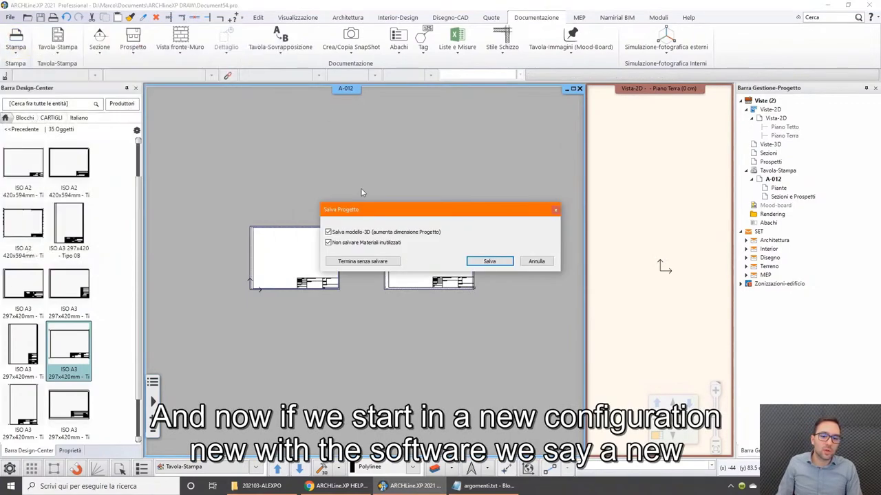
left_click(375, 264)
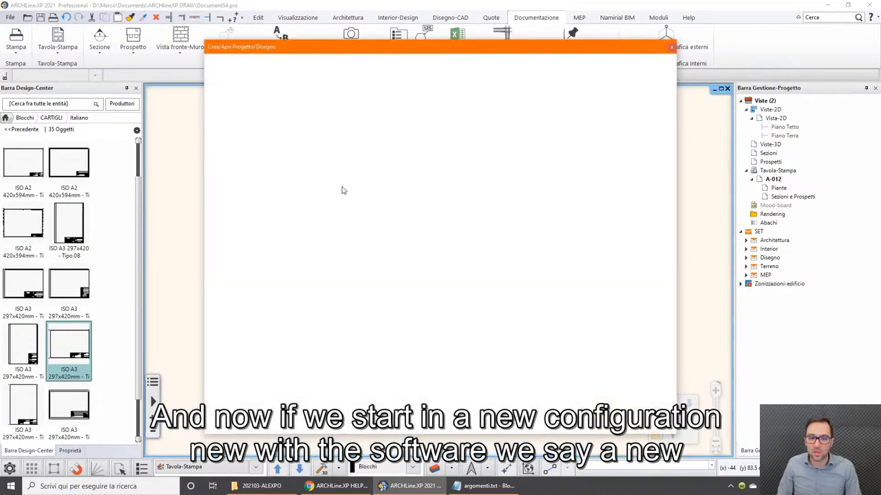
left_click(238, 92)
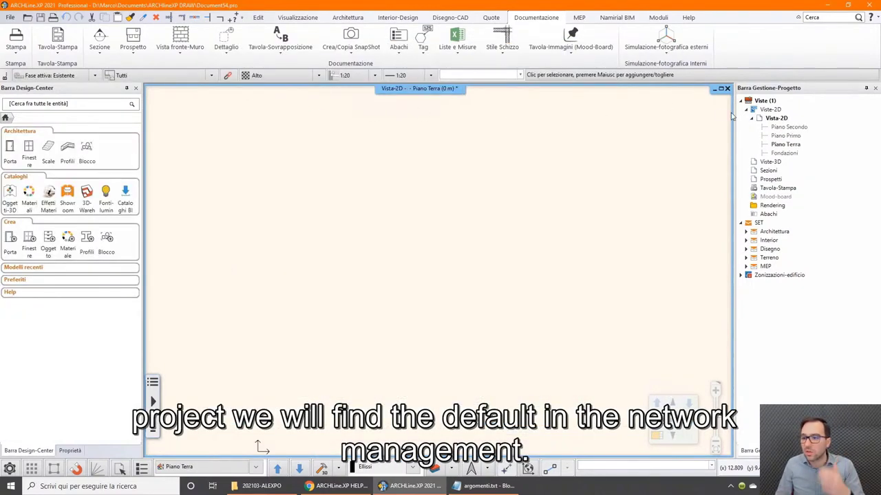
Step: Start a new project from the Desktop template 'Modello di progetto predefinito.pte', skipping the save
left_click(10, 17)
left_click(63, 36)
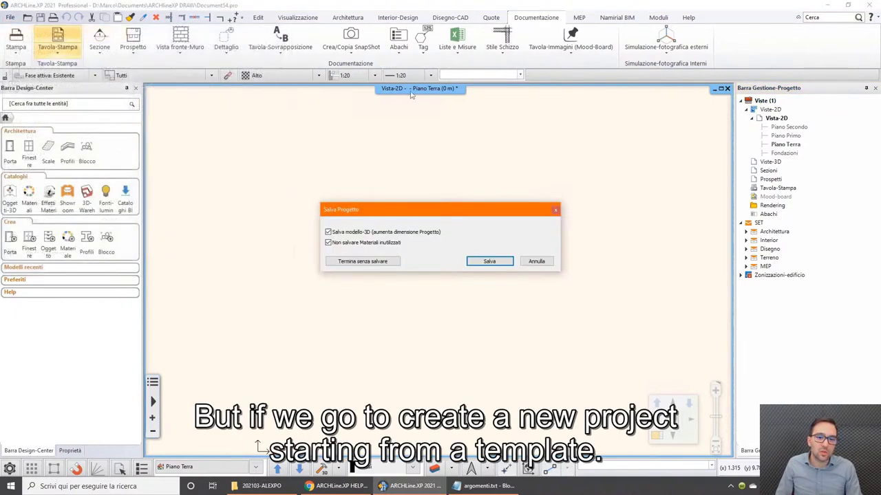
left_click(387, 258)
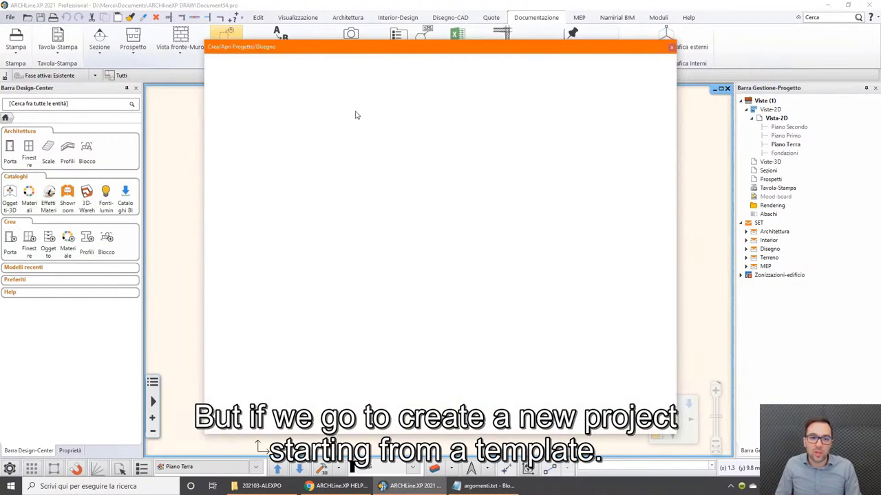
left_click(339, 96)
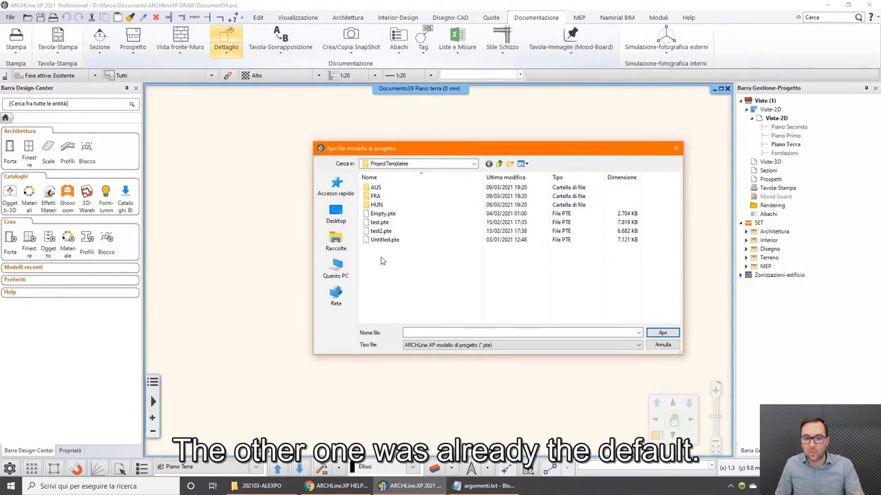
left_click(341, 212)
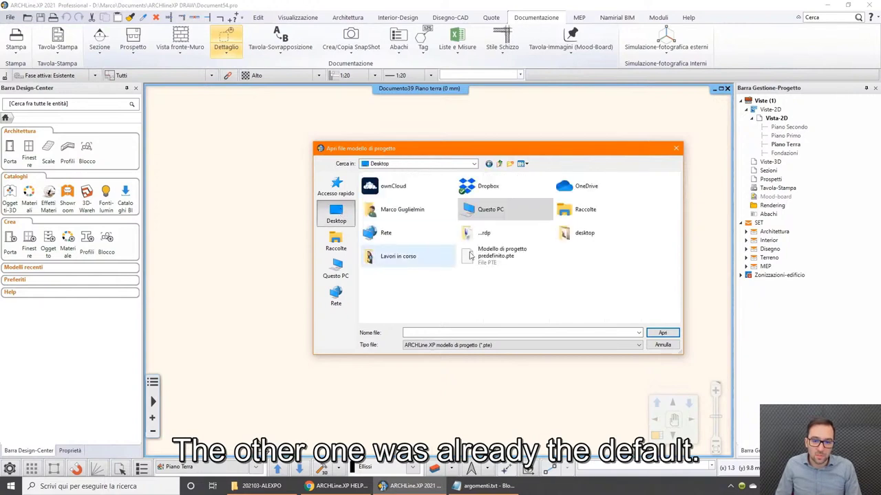
left_click(509, 260)
left_click(662, 334)
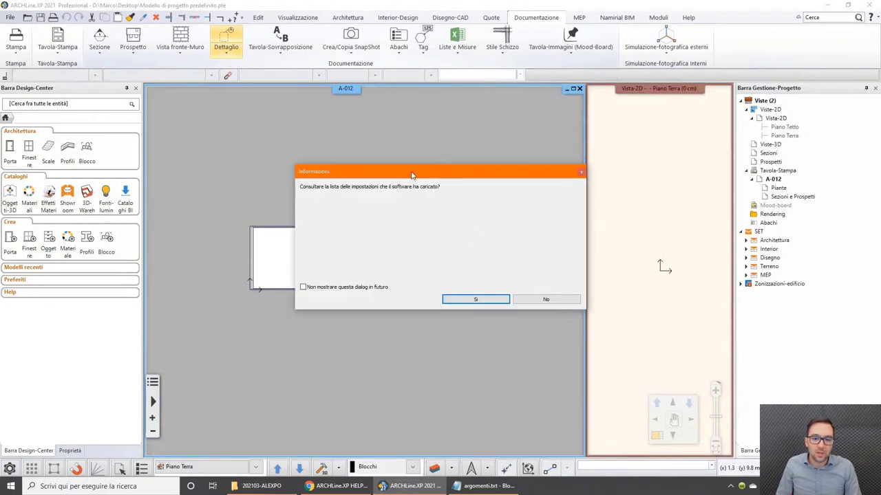
Step: Move the Informazioni prompt aside, answer Sì, then review and close the Notepad settings list
left_click_drag(411, 175, 348, 141)
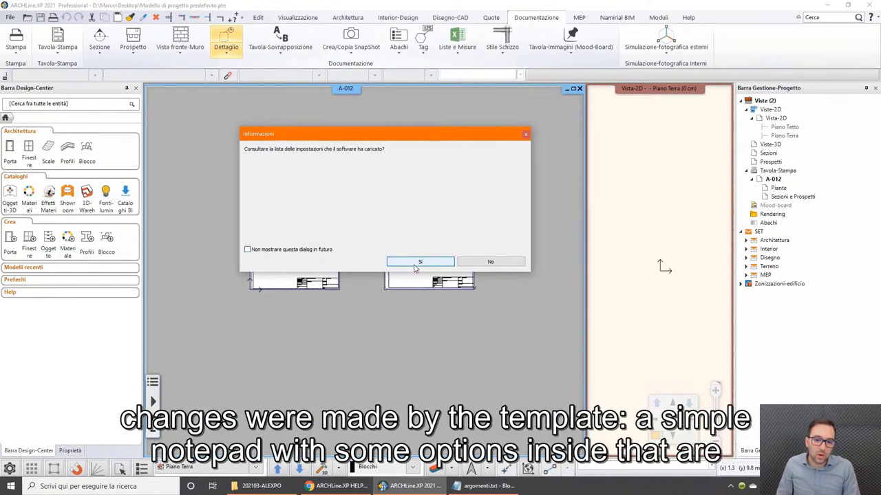
left_click(415, 262)
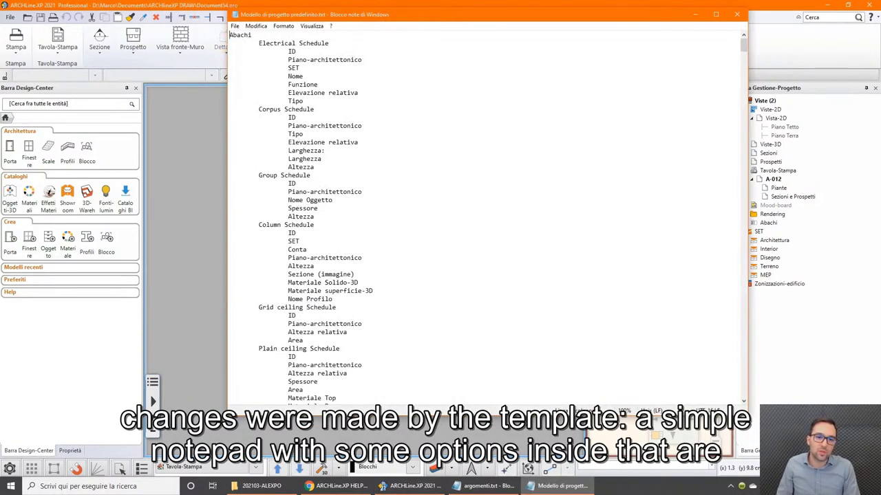
scroll(487, 216, "down", 3)
scroll(488, 216, "down", 9)
scroll(488, 216, "down", 10)
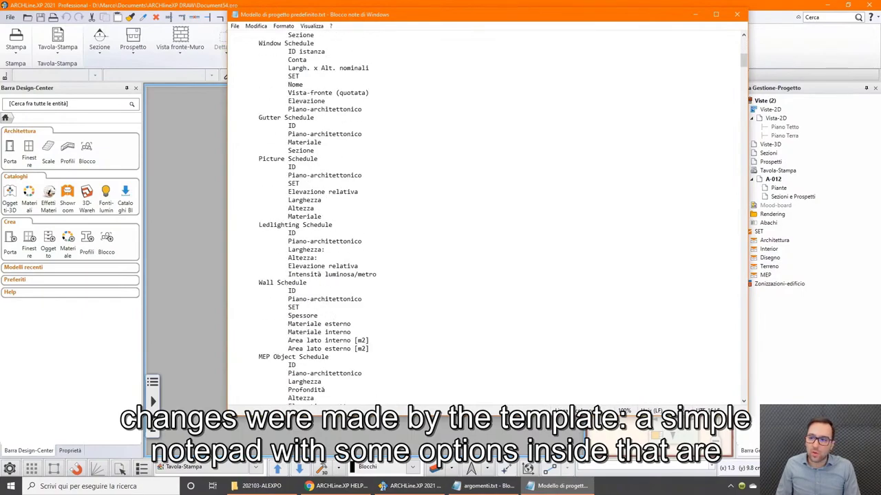
mouse_move(743, 63)
left_mouse_down()
mouse_move(744, 169)
mouse_move(743, 138)
left_mouse_up()
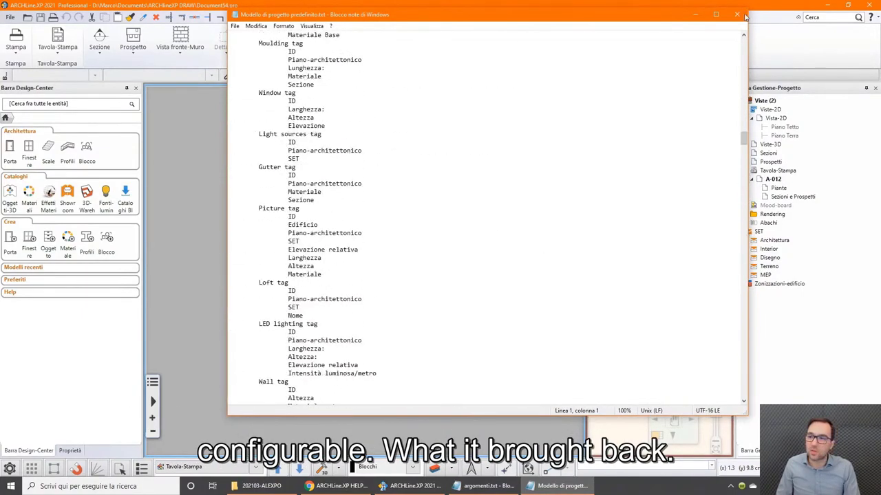
left_click(742, 14)
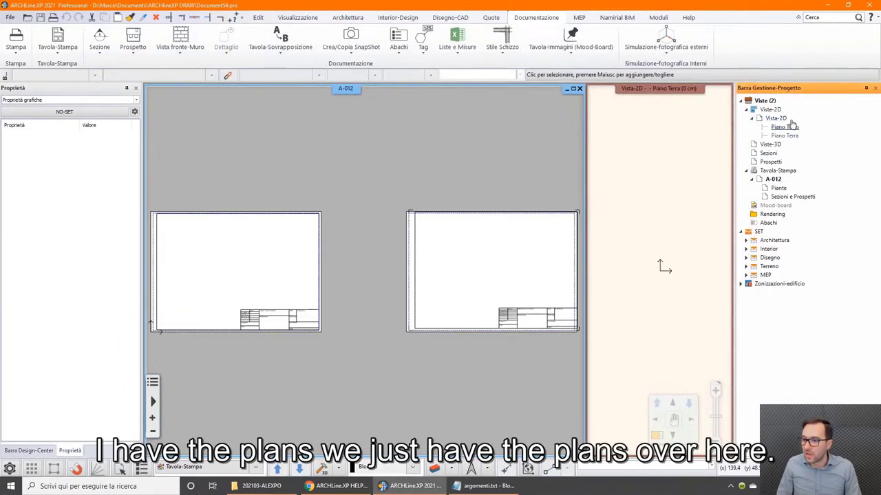
Step: Activate the Piano Terra 2D view and expand SET > Architettura > Muro, showing MIO SET 1 and MIO SET 2
left_click(677, 216)
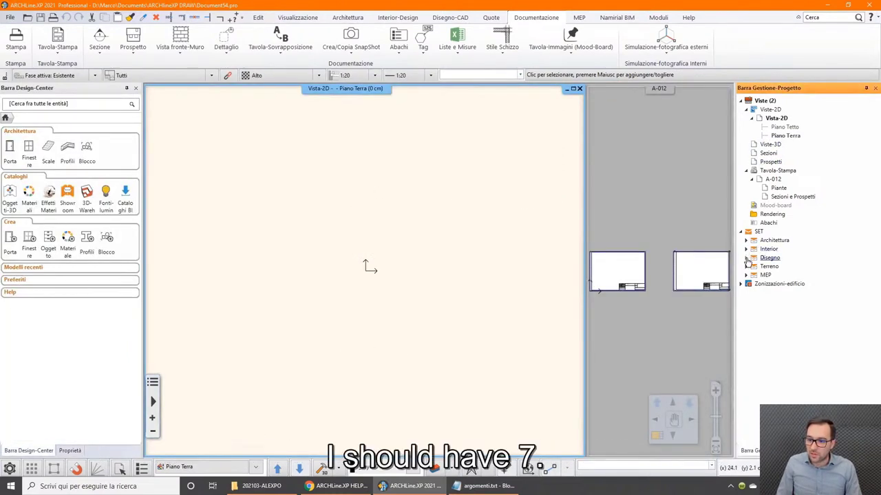
left_click(746, 240)
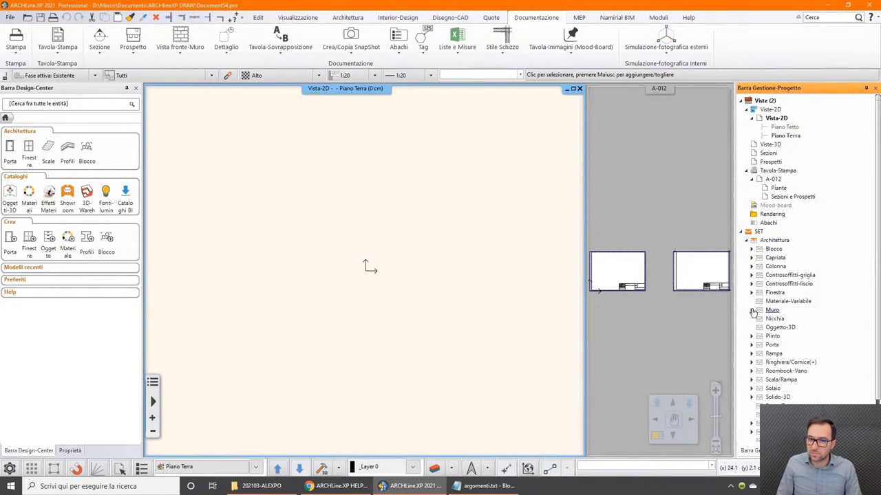
left_click(752, 311)
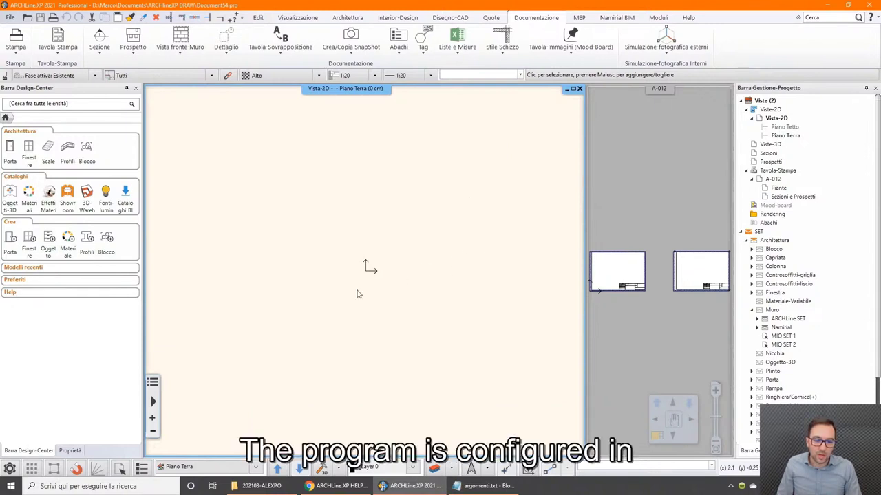
left_click(350, 18)
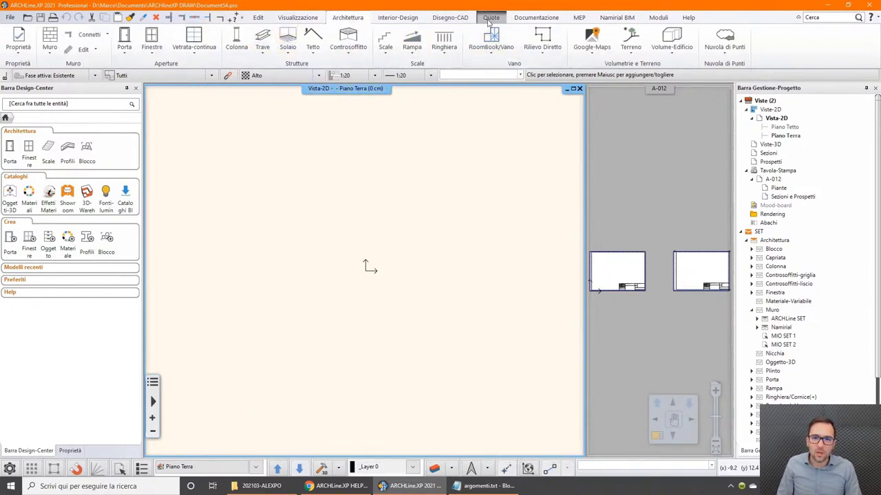
Step: Drag a selection window across the empty plan and collapse the Muro wall-set node
left_click(335, 158)
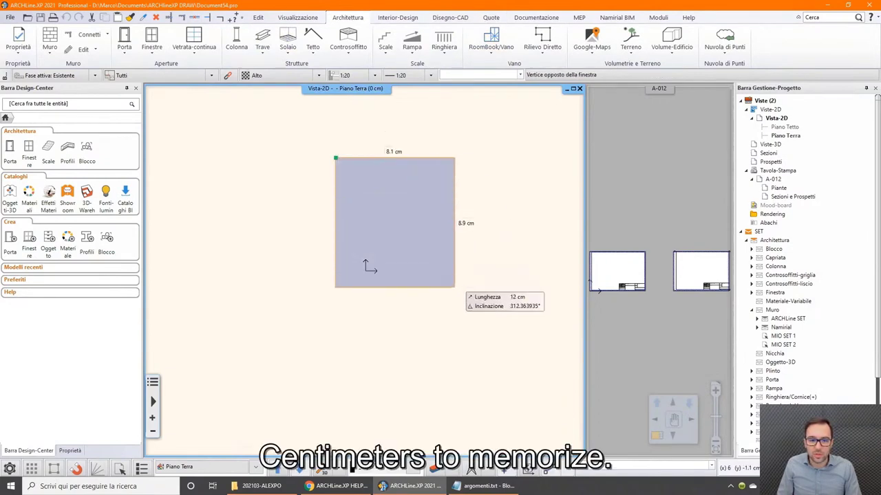
left_click(454, 286)
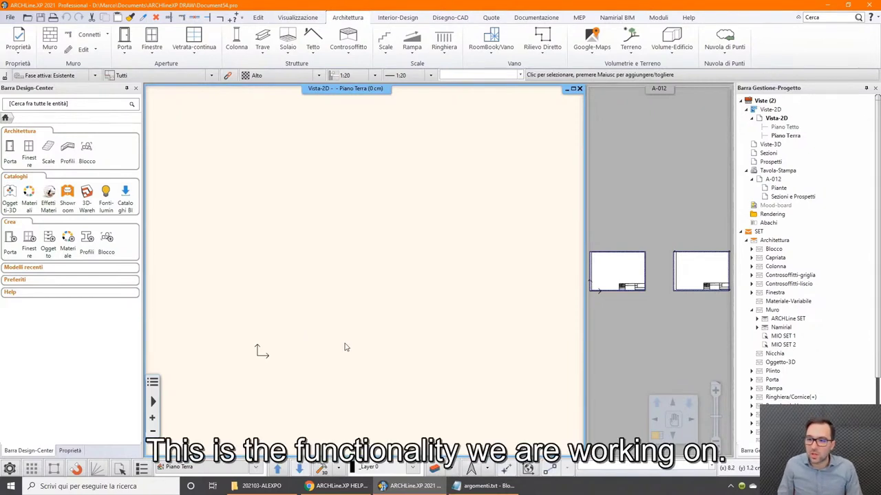
left_click(752, 310)
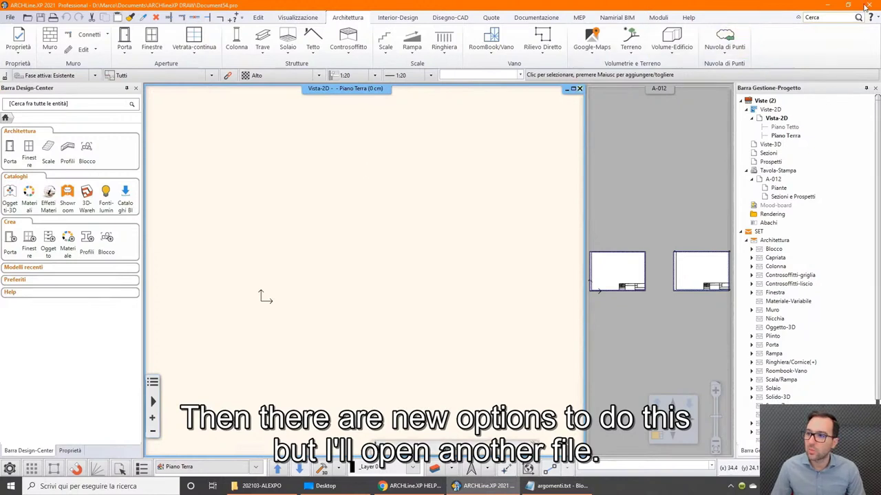
Step: Open FILE PER TUTORIAL.pro from the Desktop, discarding the current project unsaved
left_click(11, 17)
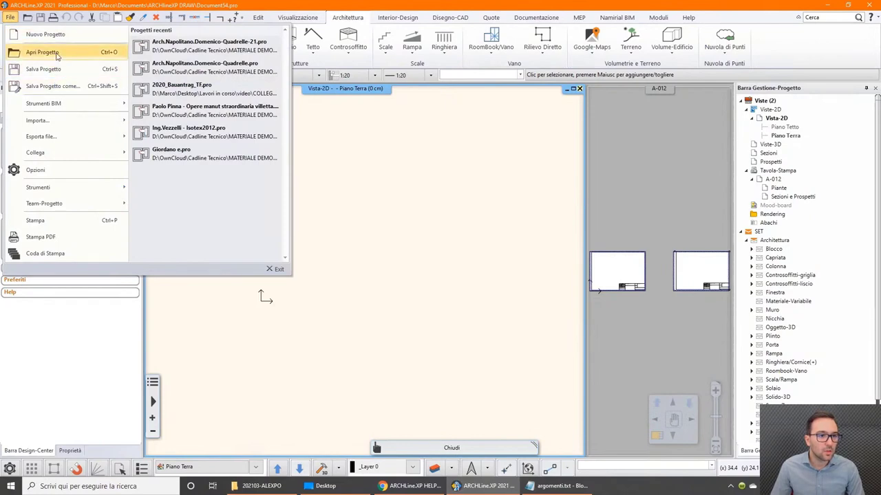
left_click(57, 54)
left_click(336, 213)
scroll(494, 282, "down", 3)
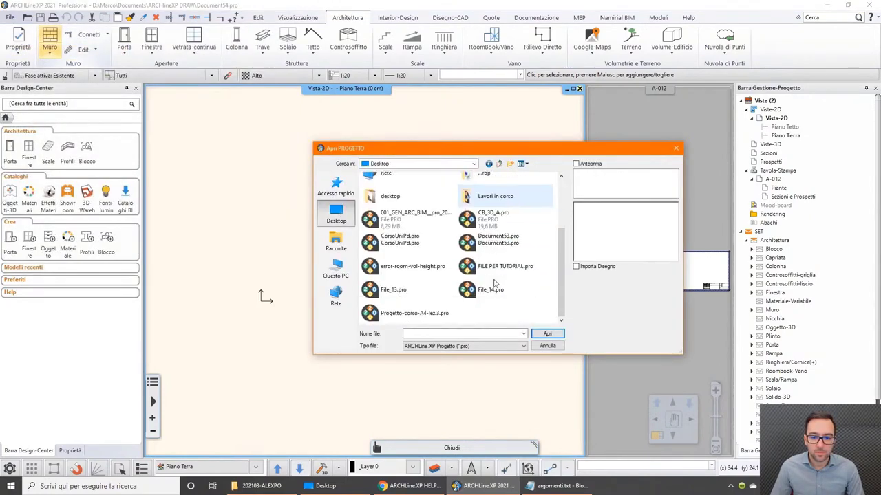
double_click(488, 289)
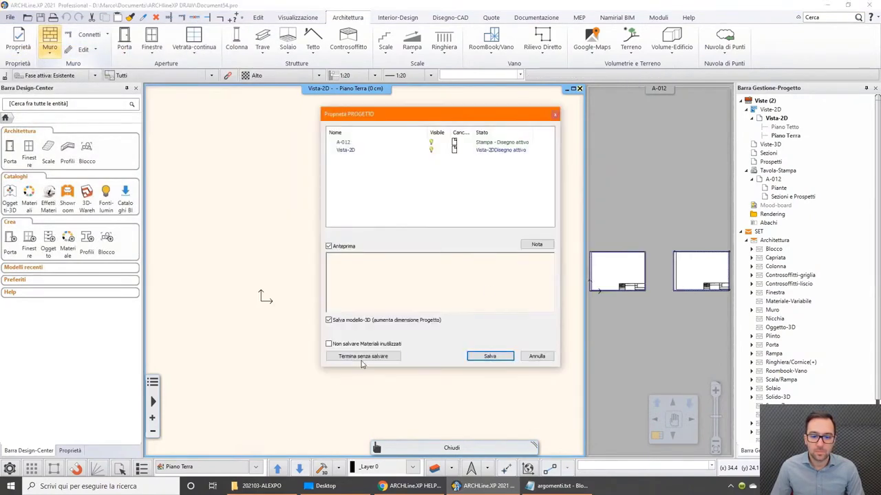
left_click(362, 359)
left_click(448, 264)
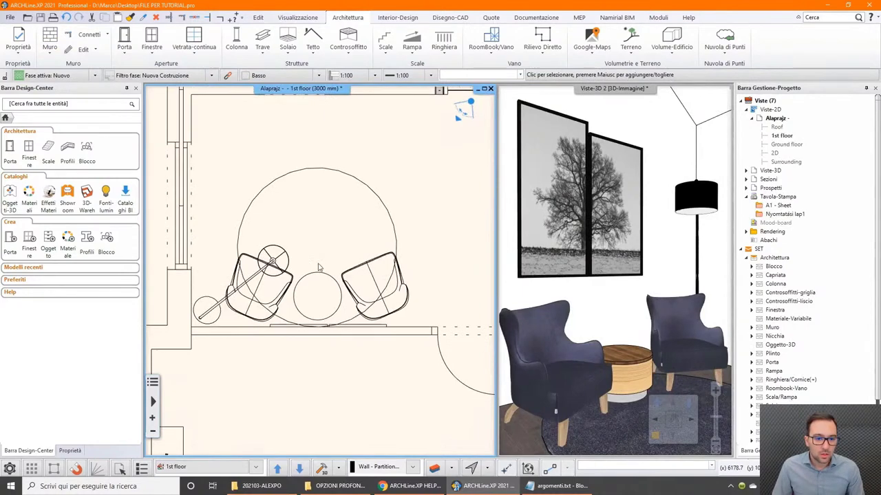
scroll(323, 262, "down", 1)
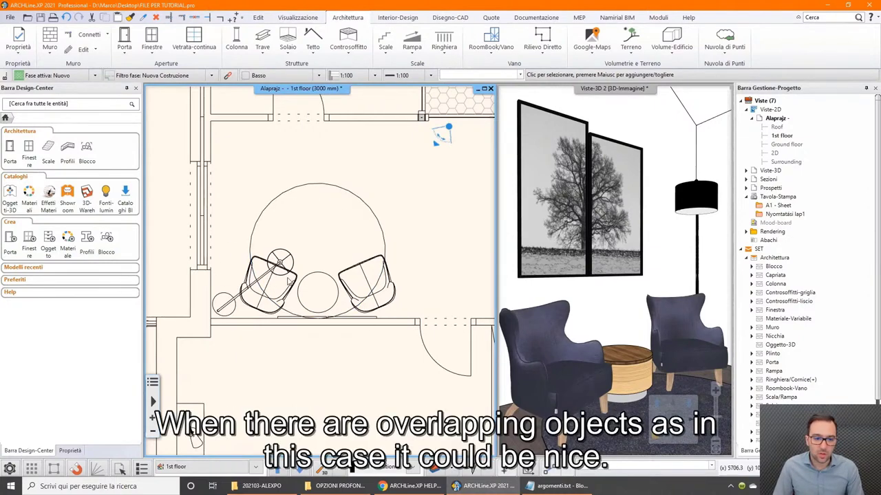
scroll(285, 296, "up", 1)
scroll(285, 295, "up", 1)
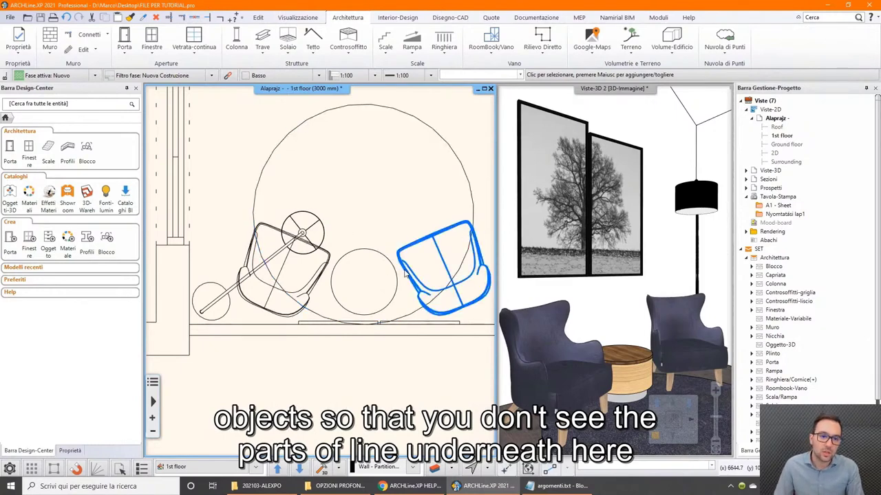
Step: Show the round rug's 2D hatch fill using Mostra Retini-2D
left_click(397, 17)
left_click(162, 56)
mouse_move(155, 214)
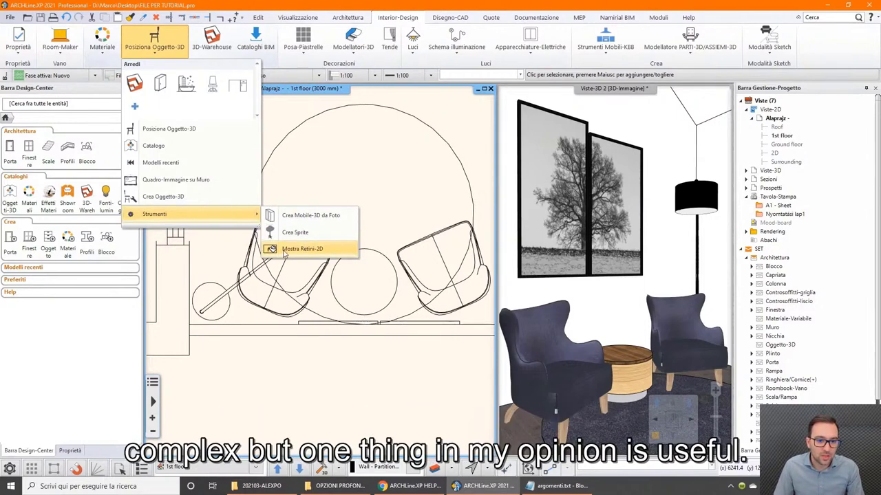
left_click(311, 249)
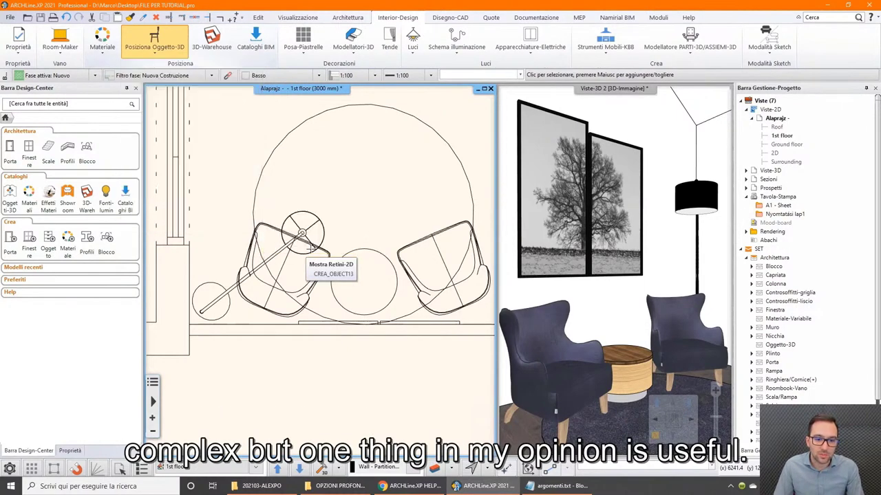
left_click(440, 137)
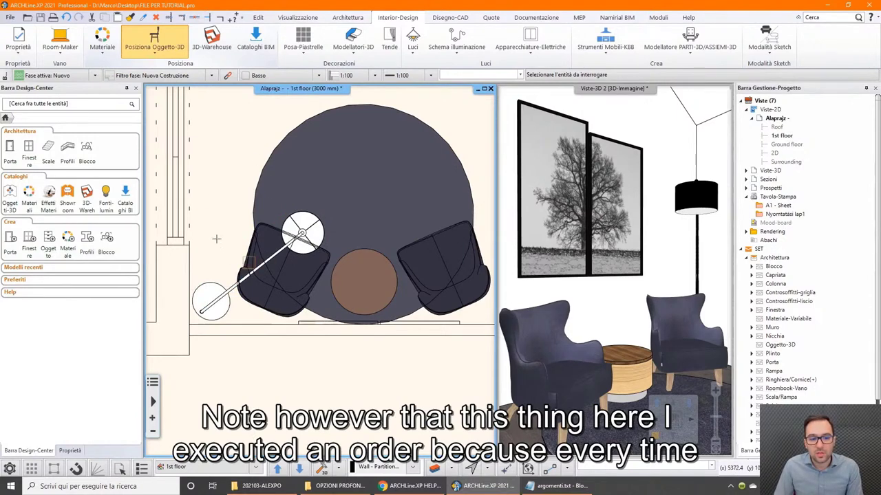
key("Escape")
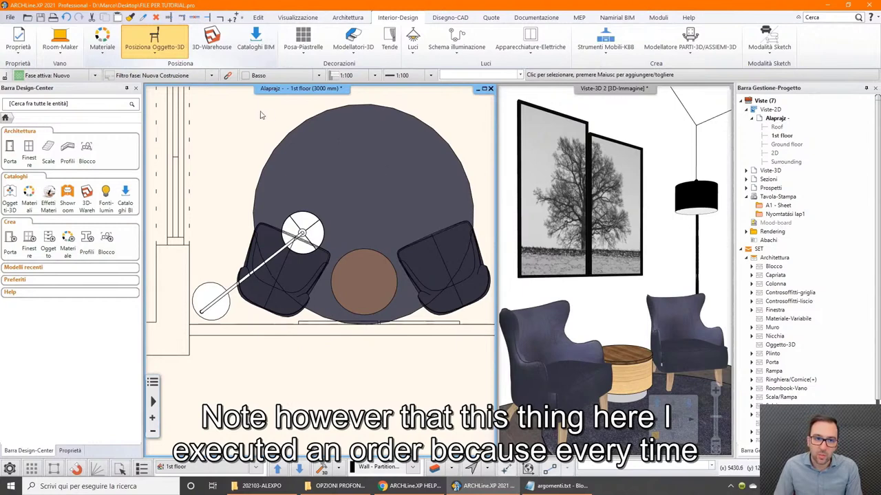
Step: Reapply Mostra Retini-2D to the rug so its fill draws on top of the table
left_click(158, 57)
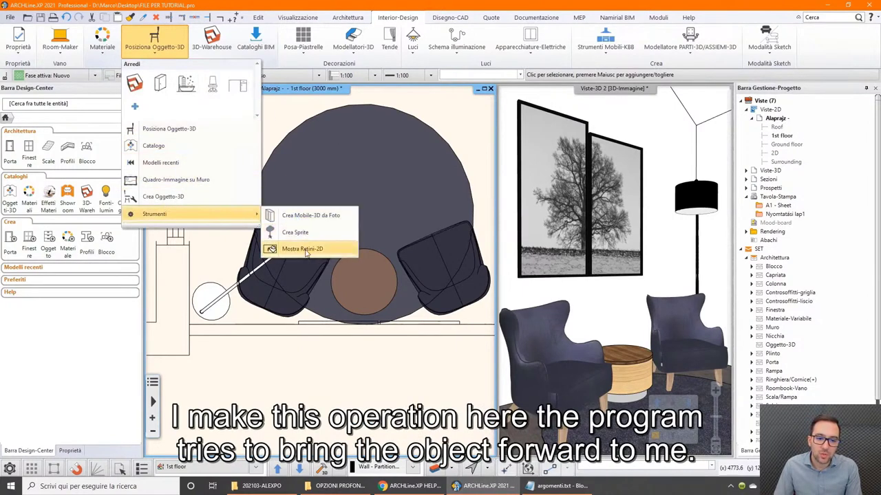
left_click(307, 252)
left_click(455, 163)
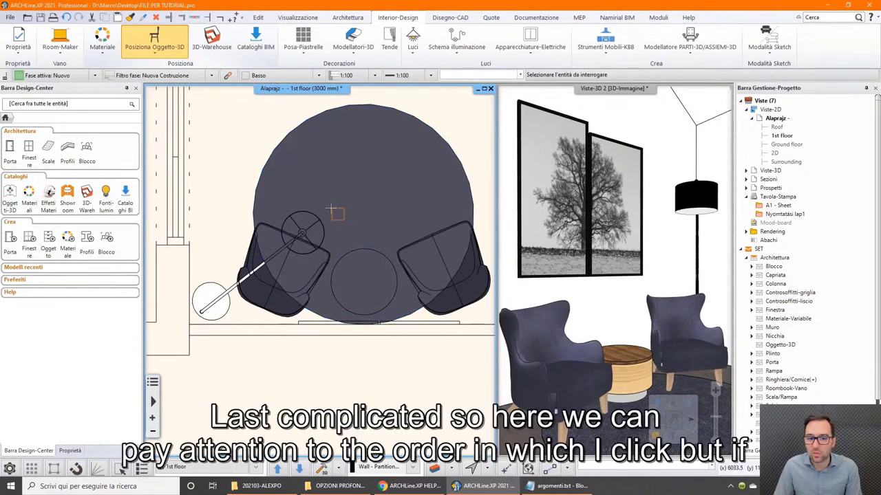
scroll(342, 227, "down", 1)
scroll(343, 226, "down", 1)
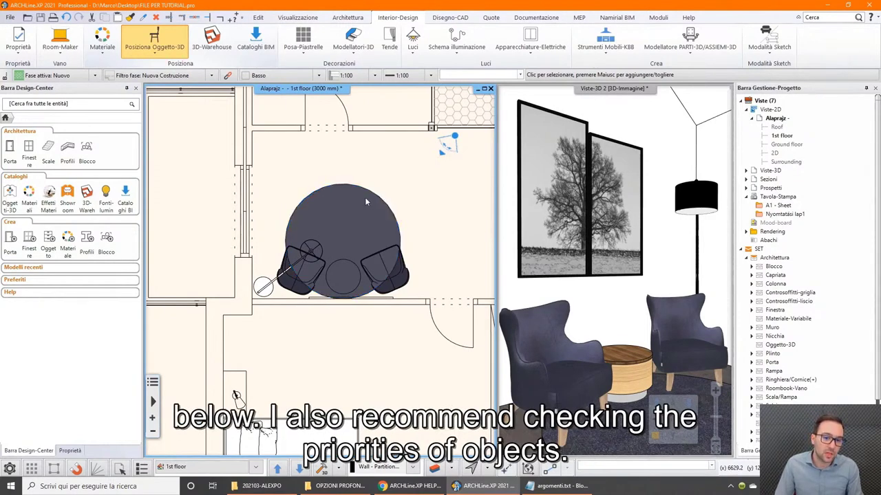
Step: Give both armchairs and the coffee table a higher Priorità than the rug
left_click(365, 200)
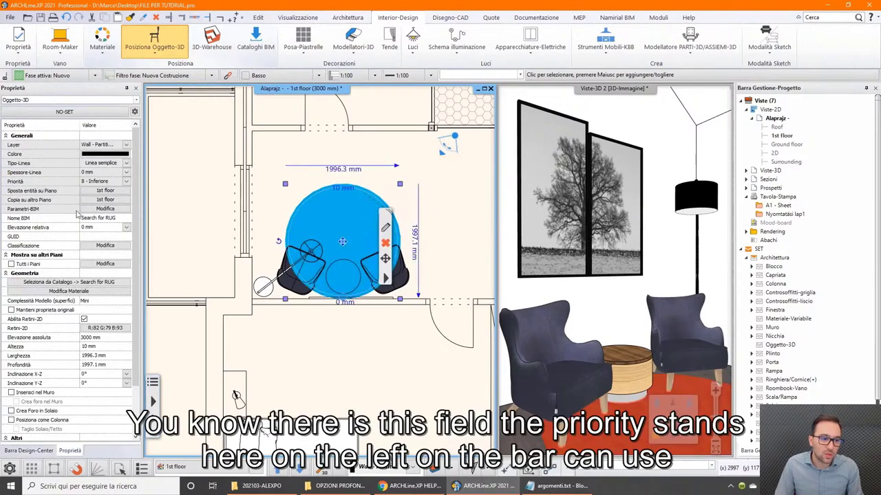
left_click(20, 182)
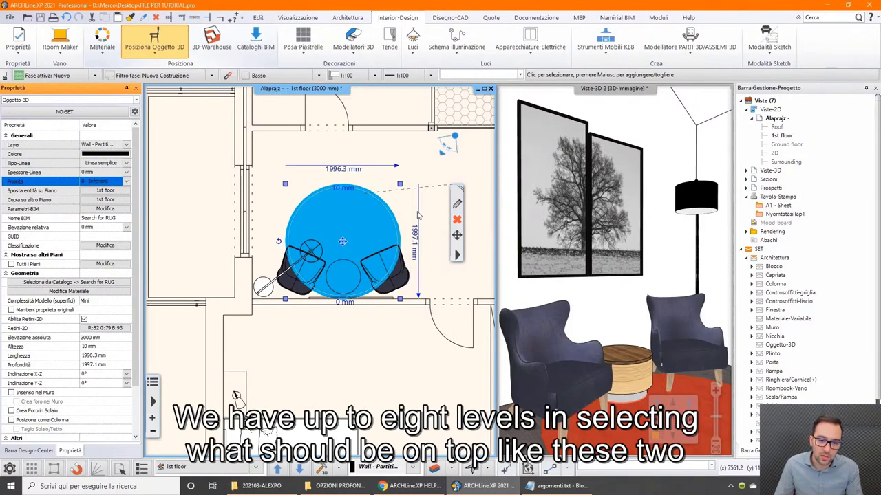
left_click(406, 279)
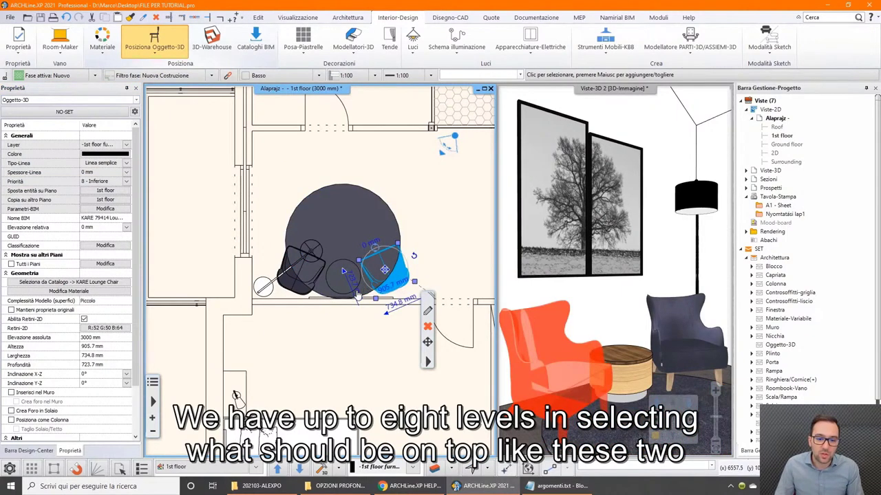
left_click(292, 291, "shift")
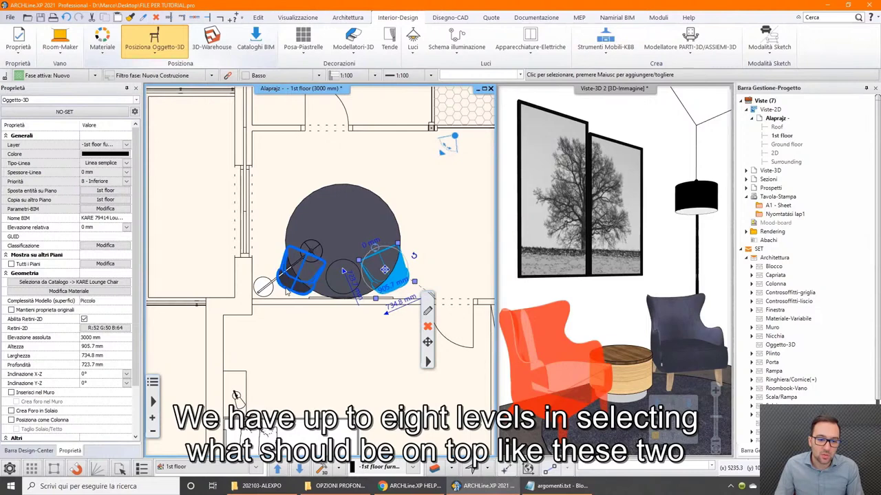
left_click(360, 286, "shift")
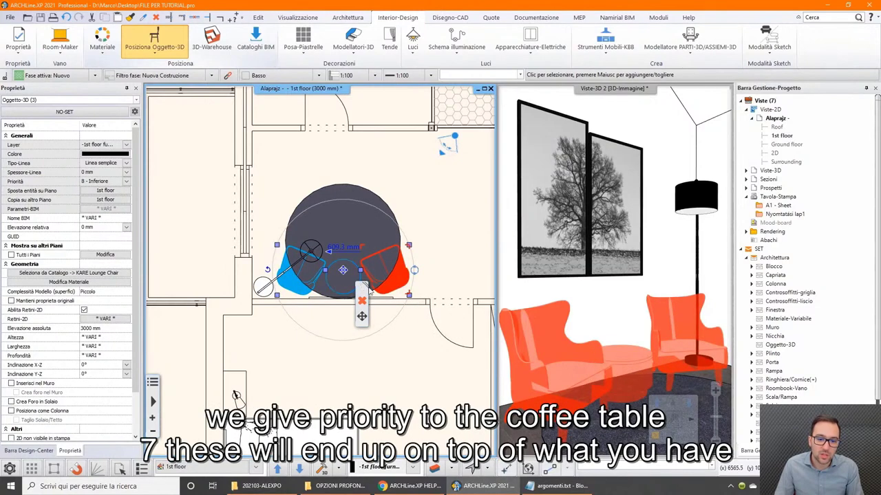
left_click(126, 181)
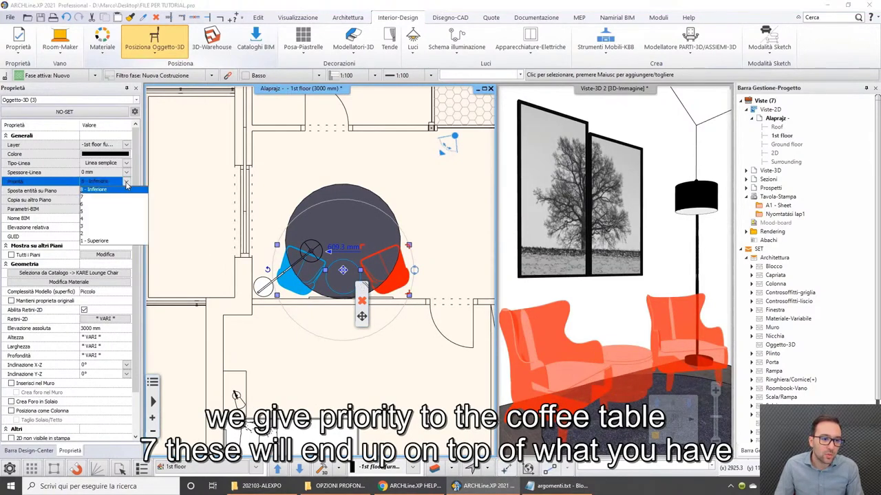
left_click(105, 200)
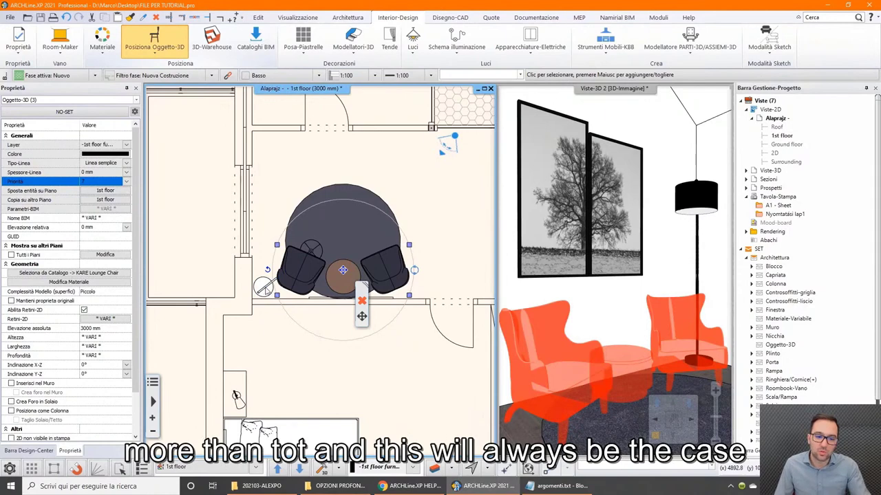
Step: Change the floor lamp's Priorità drawing level
left_click(263, 289)
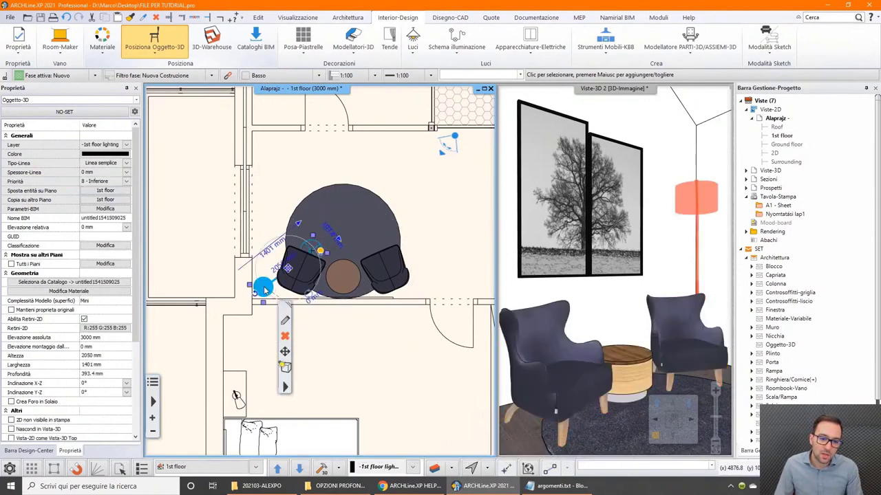
left_click(93, 182)
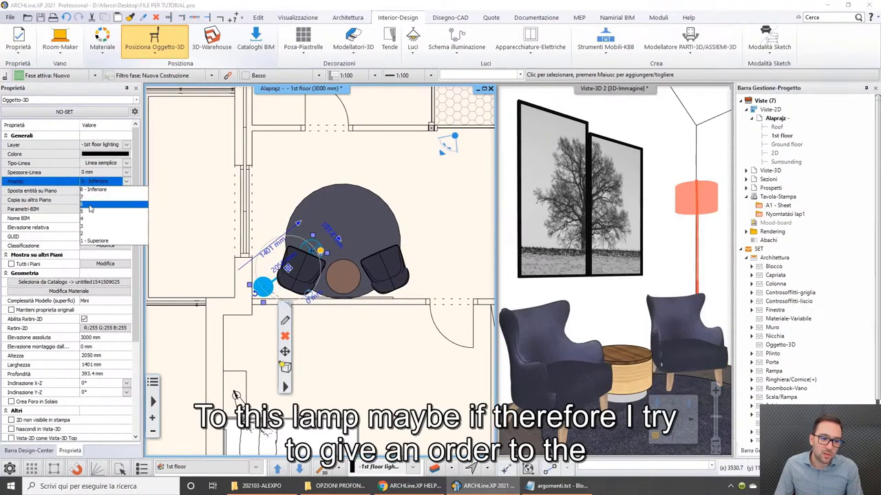
left_click(93, 206)
left_click(430, 249)
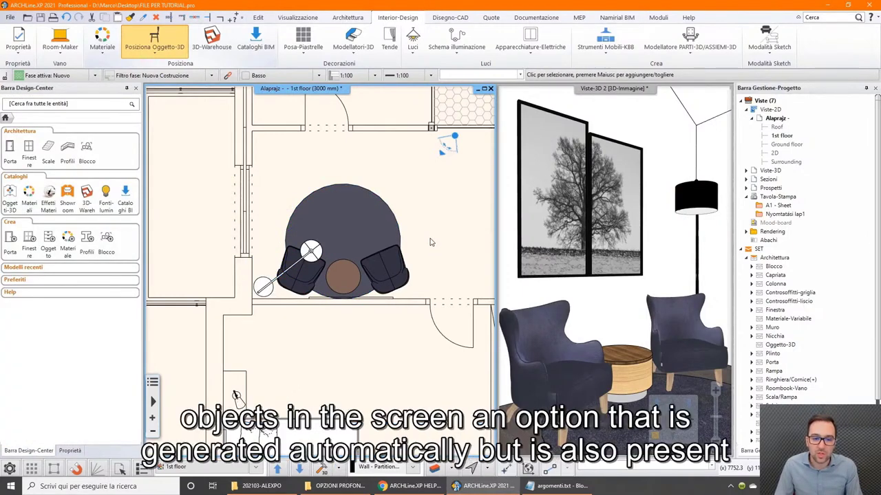
Step: In Retini-2D, set the round rug's hatch background colour (Colore-sfondo) to white (R:255 G:255 B:255)
left_click(365, 213)
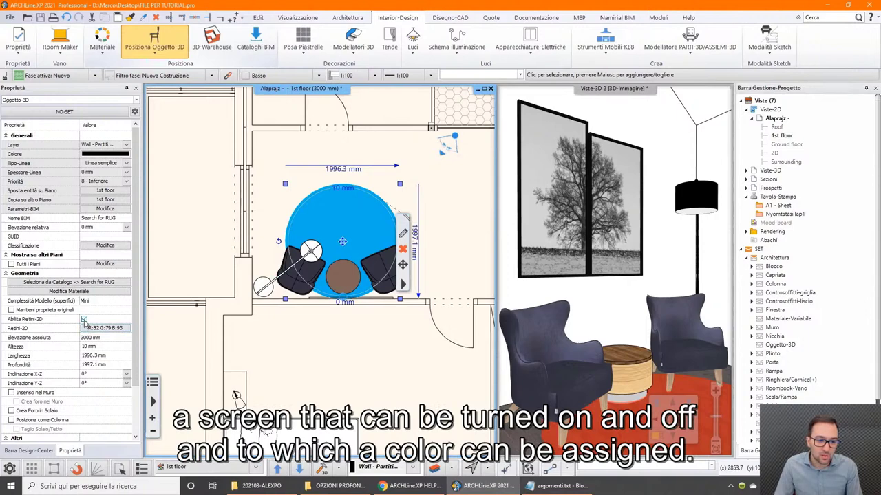
left_click(106, 331)
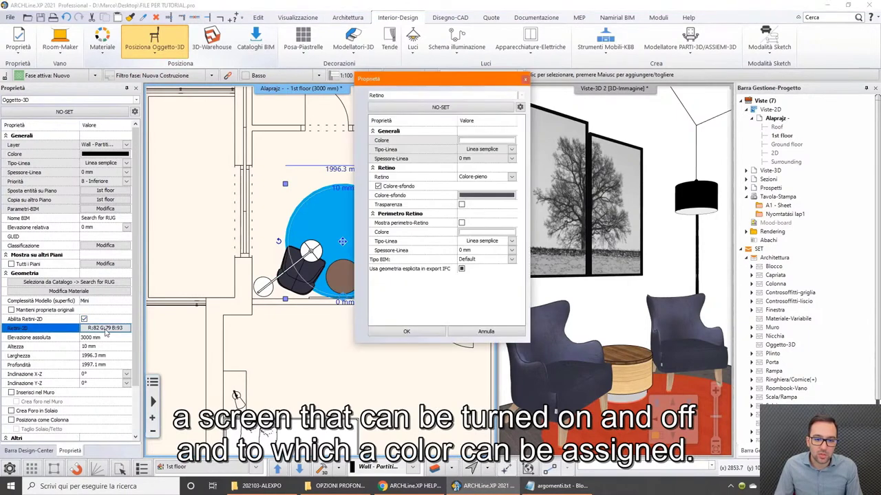
left_click(484, 196)
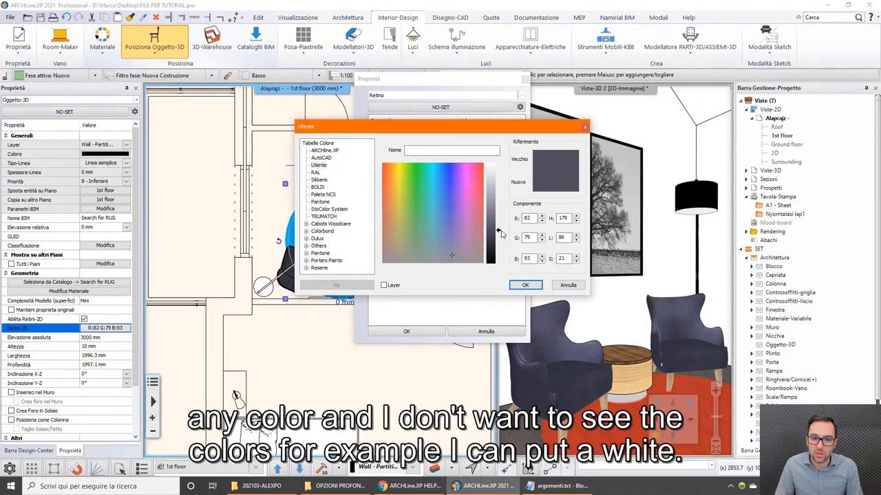
left_click(323, 150)
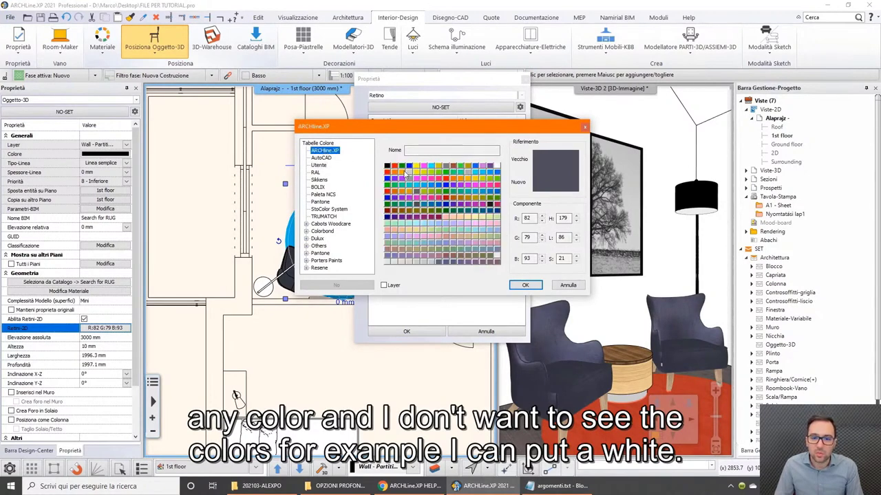
left_click(497, 166)
left_click(525, 285)
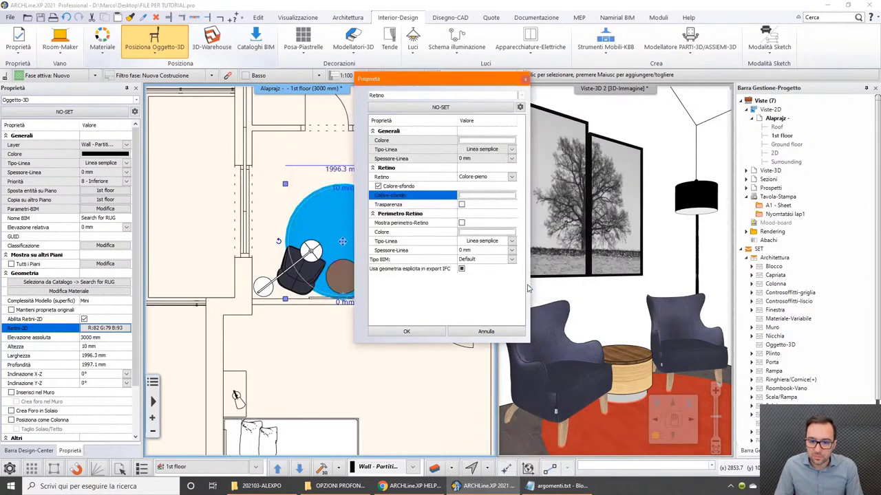
left_click(424, 333)
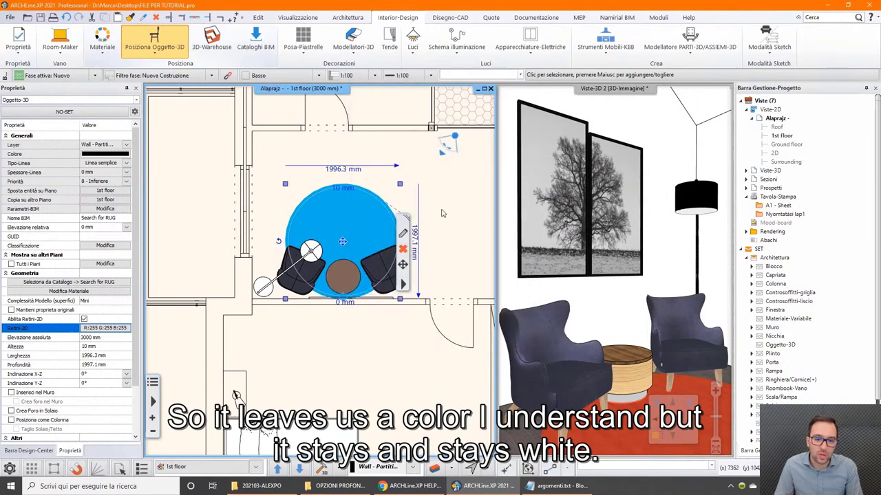
key("Escape")
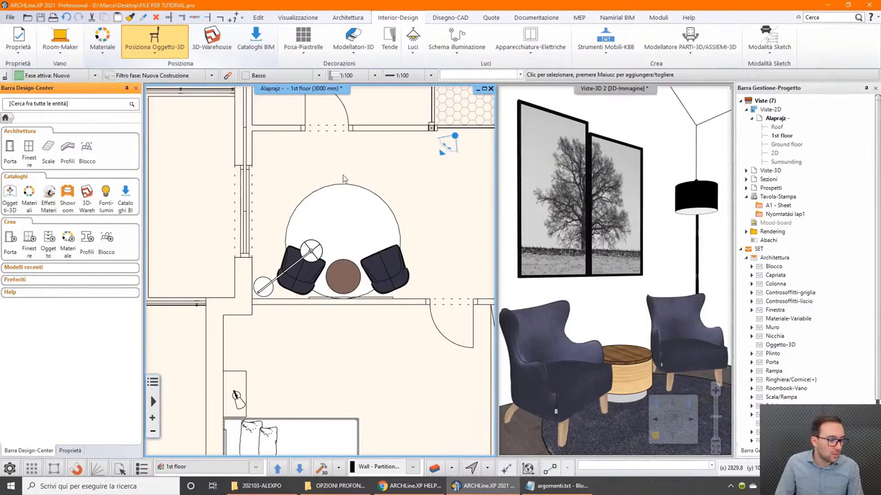
Step: Zoom the plan and bring up the ARCHLine.XP Help page on 3D Connexion device support
scroll(372, 206, "down", 3)
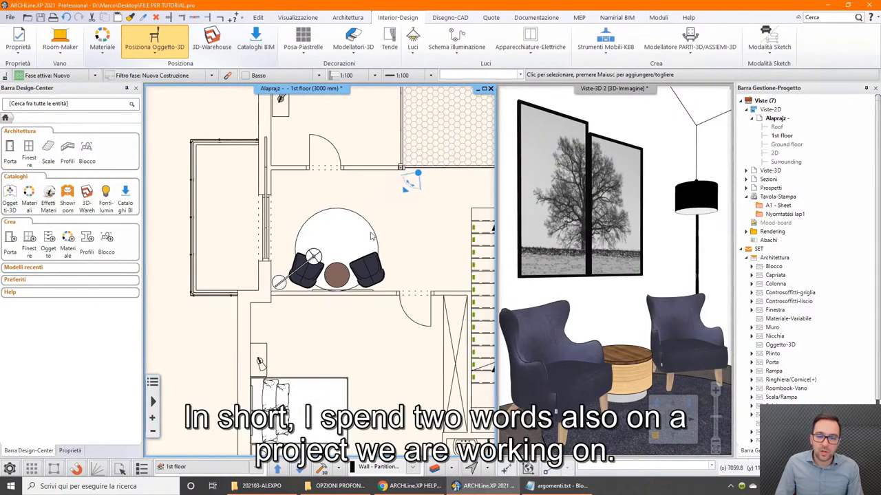
scroll(384, 225, "up", 1)
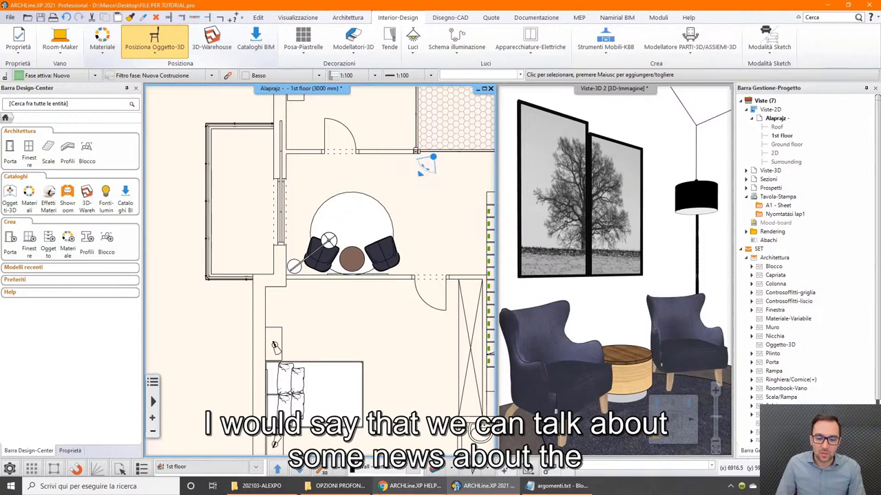
left_click(406, 486)
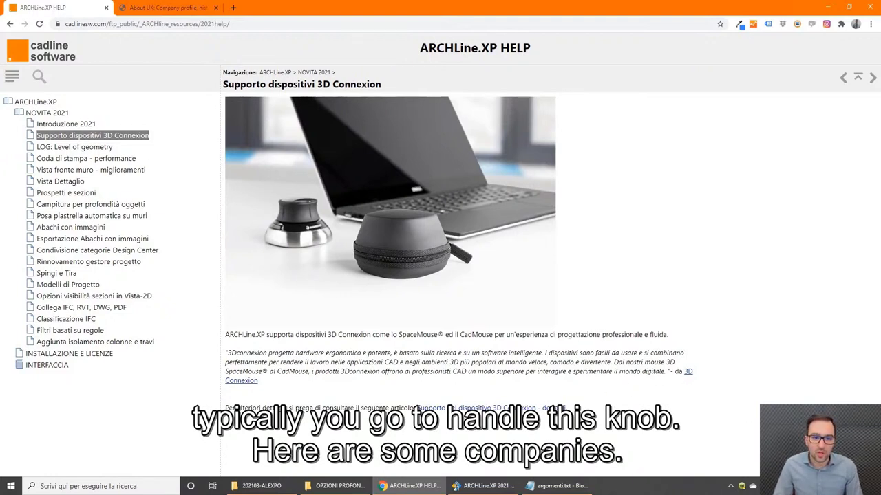
Step: Switch to the browser's second tab showing the 3Dconnexion About Us page
left_click(175, 7)
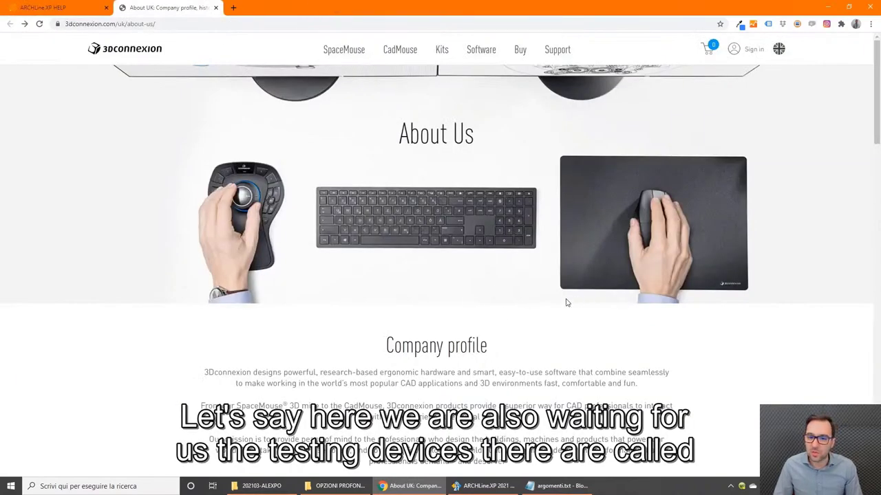
Step: Open the 3Dconnexion SpaceMouse page and scroll through the product models and back up
left_click(353, 52)
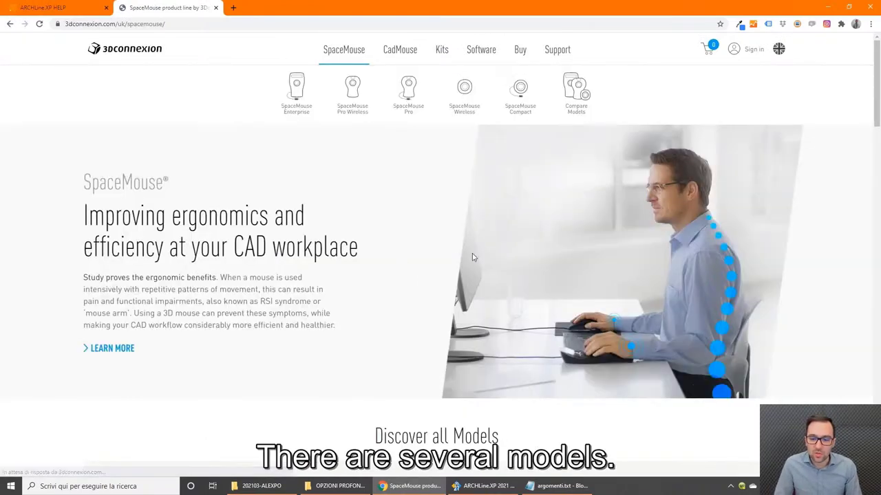
scroll(605, 354, "down", 2)
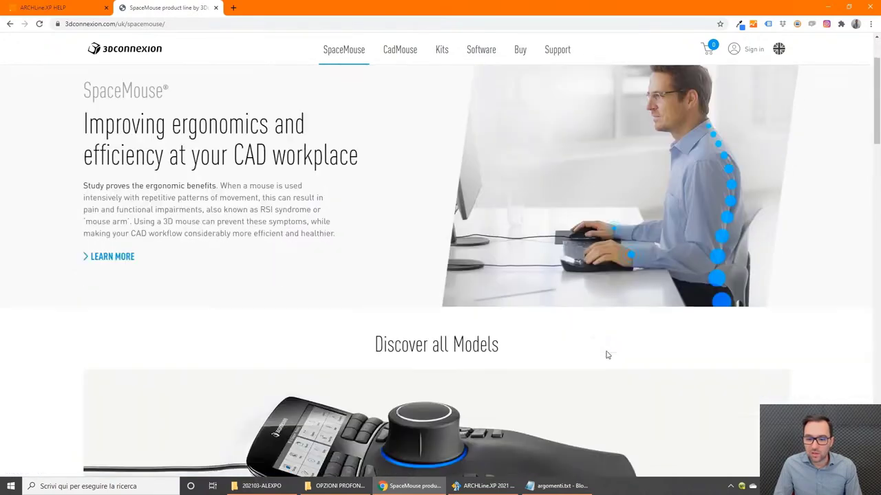
scroll(607, 355, "down", 1)
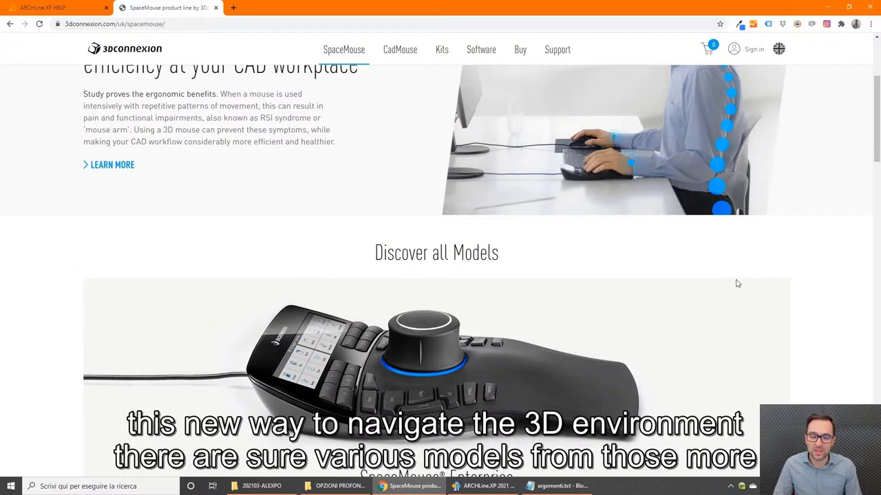
scroll(737, 284, "down", 1)
scroll(737, 284, "down", 1)
scroll(737, 284, "down", 1)
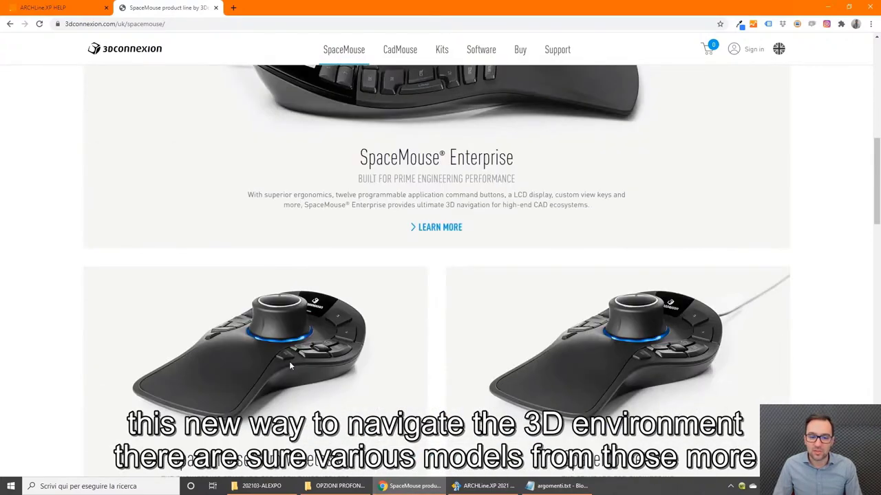
scroll(491, 309, "down", 2)
scroll(491, 309, "down", 1)
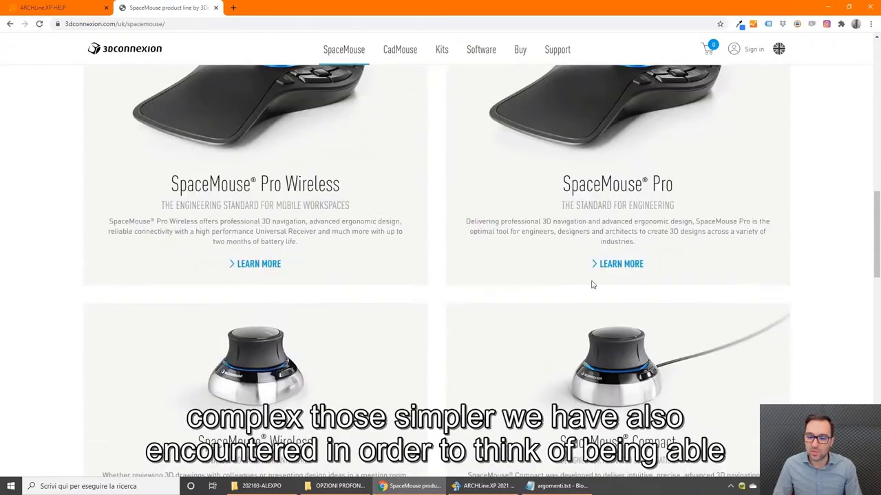
scroll(535, 289, "up", 1)
scroll(537, 291, "down", 1)
scroll(615, 336, "up", 2)
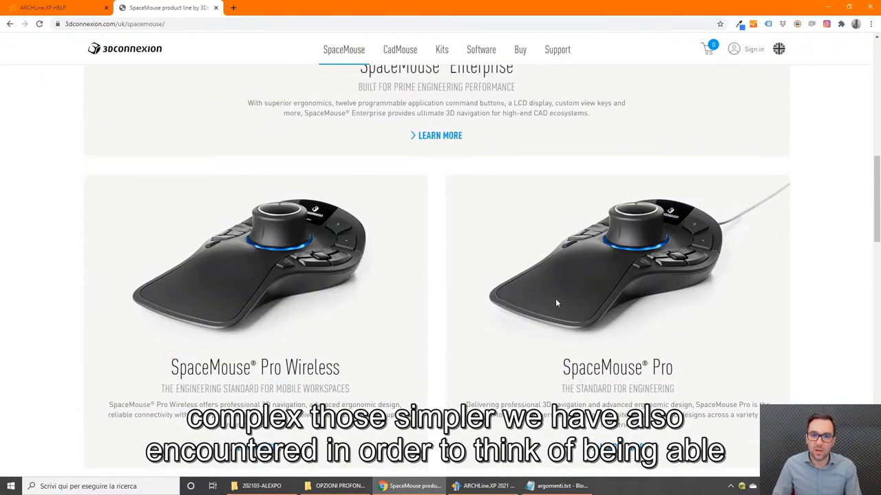
scroll(557, 303, "up", 1)
scroll(557, 303, "up", 1)
scroll(557, 303, "up", 1)
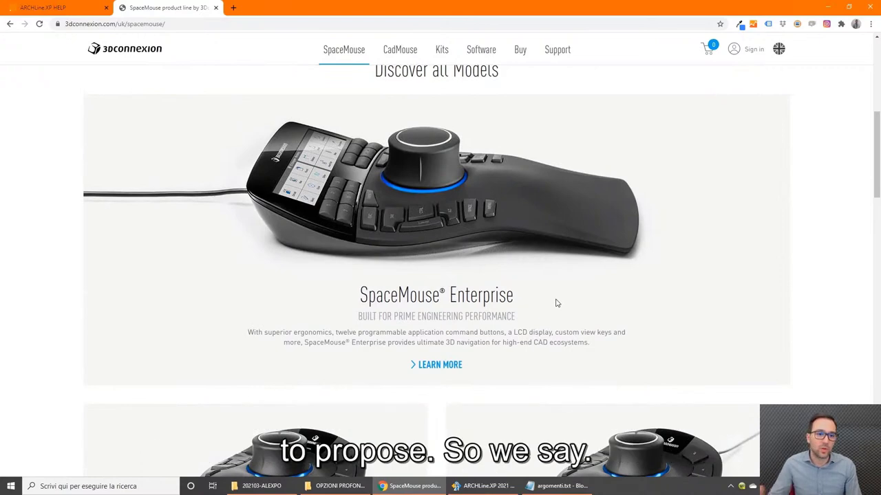
scroll(556, 303, "up", 2)
scroll(557, 303, "up", 1)
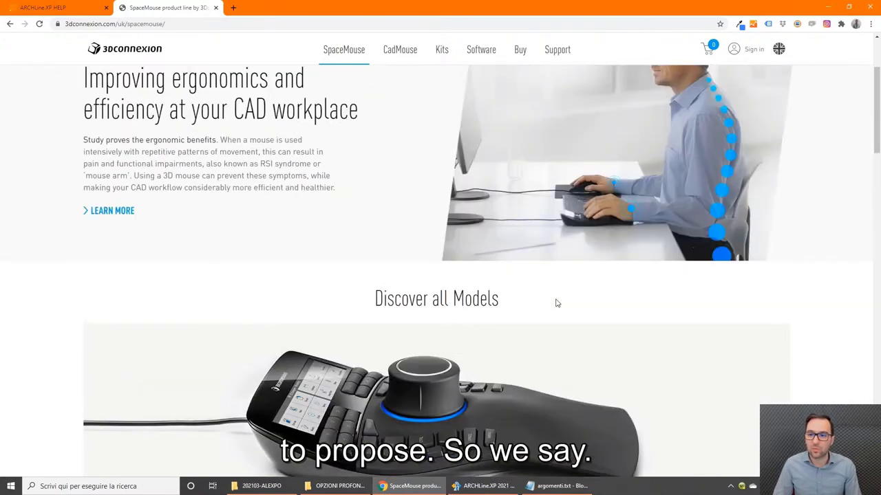
scroll(556, 303, "up", 2)
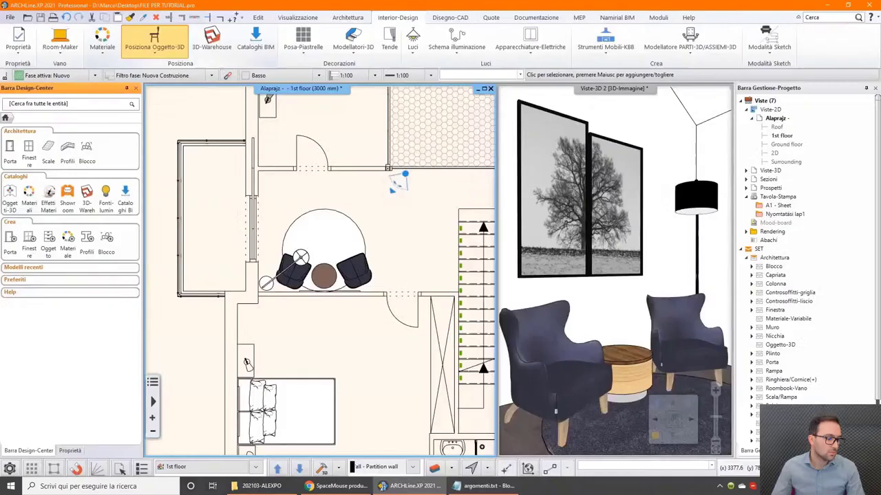
Step: Open the schedule properties (Abachi > Proprietà Abaco) and set the class to Finestra
scroll(367, 241, "down", 2)
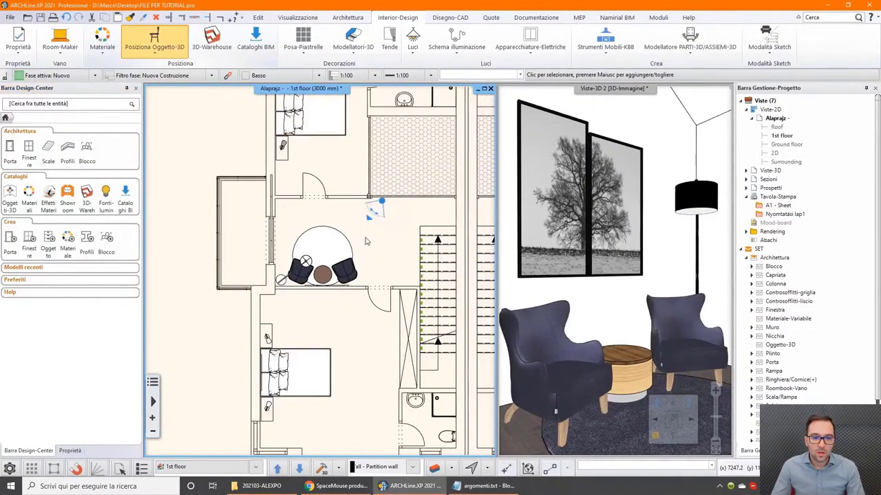
scroll(367, 240, "down", 1)
scroll(367, 241, "down", 1)
scroll(257, 273, "up", 1)
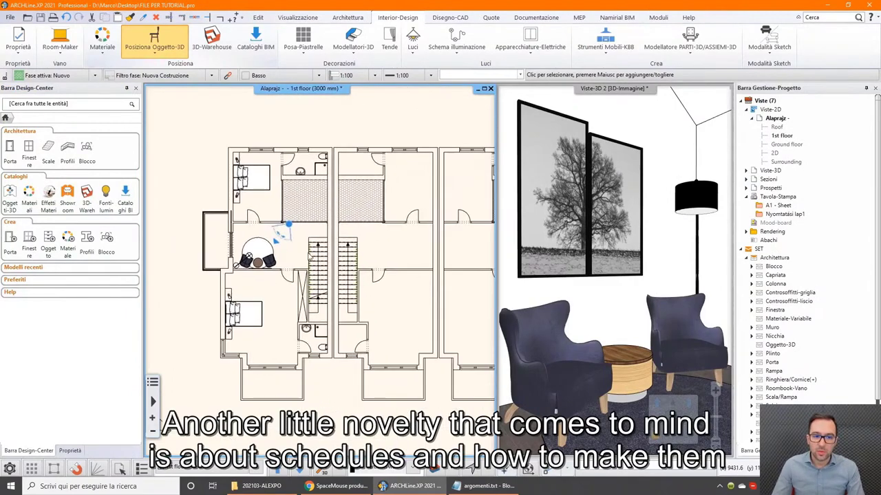
scroll(258, 273, "down", 2)
scroll(257, 273, "up", 3)
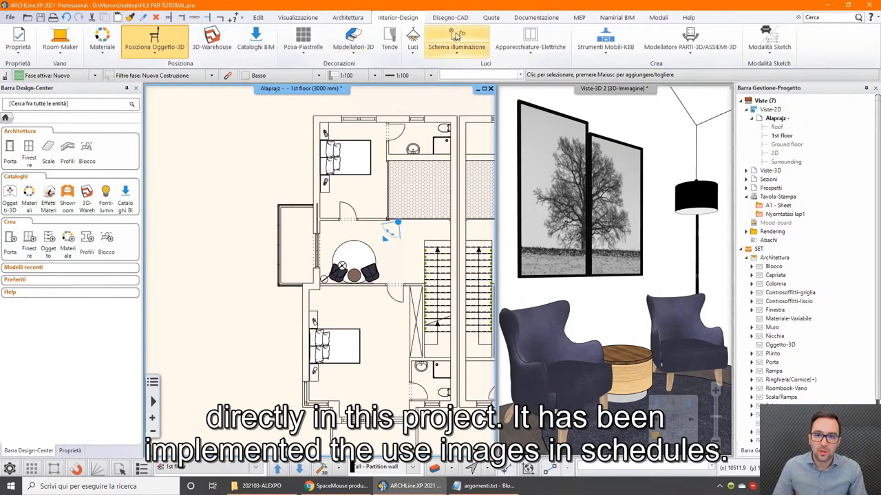
left_click(536, 18)
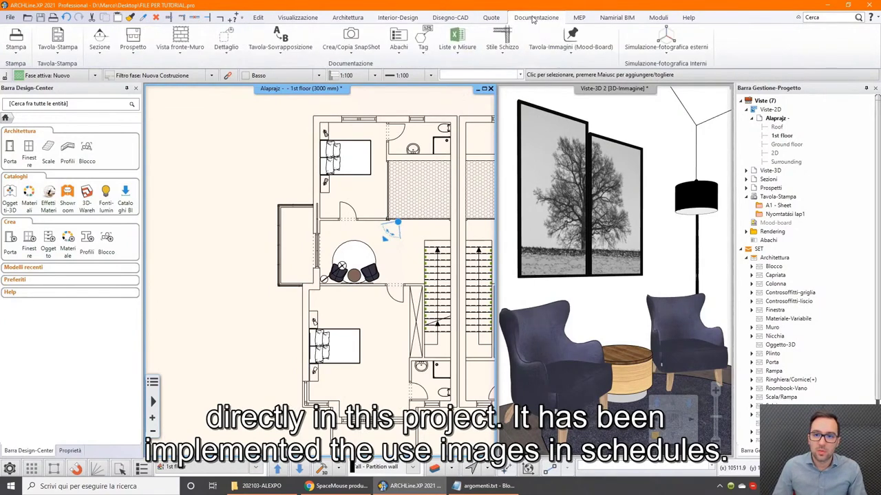
left_click(401, 55)
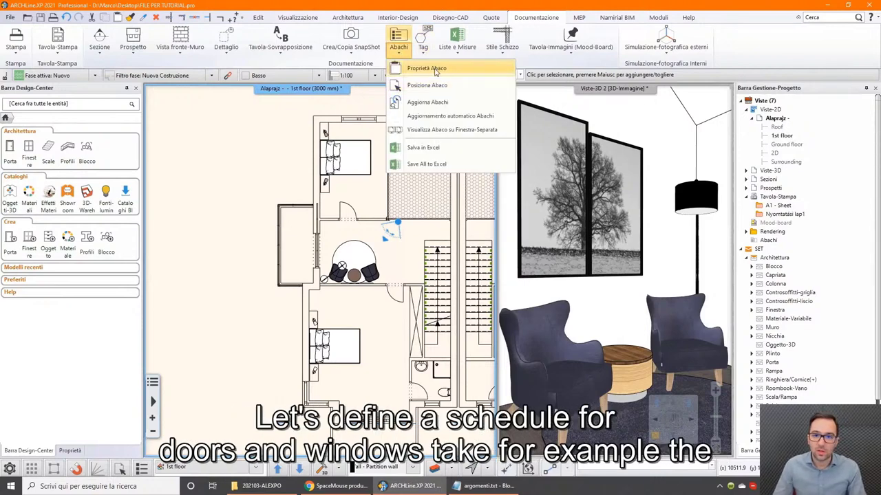
left_click(436, 68)
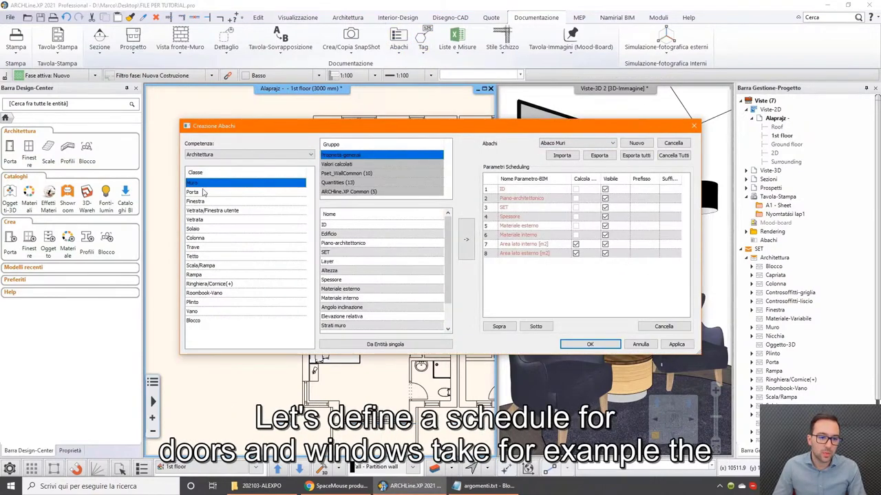
left_click(200, 201)
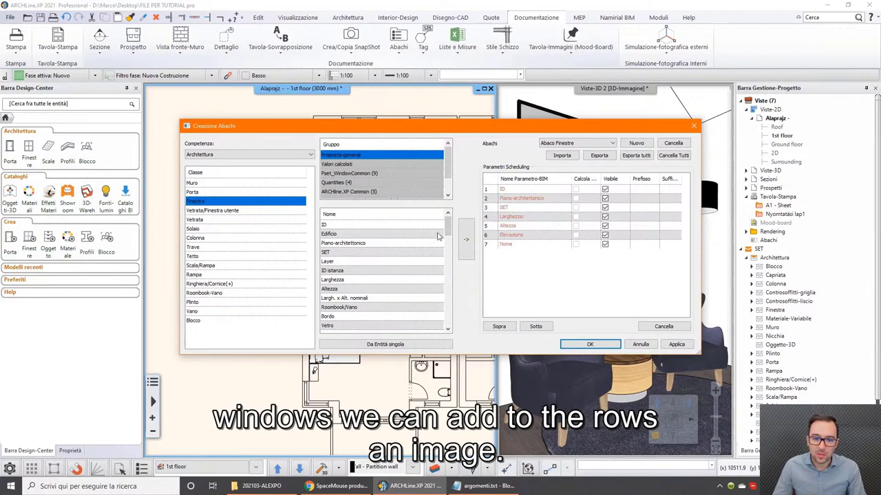
Step: Add the Vista-fronte (immagine) and Vista-fronte (quotata) fields to the window schedule and confirm
left_click_drag(446, 226, 454, 331)
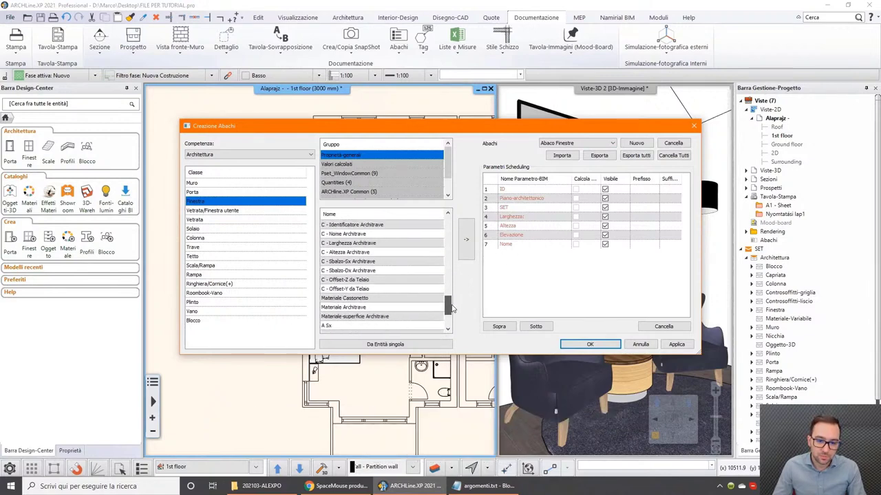
left_click(371, 318)
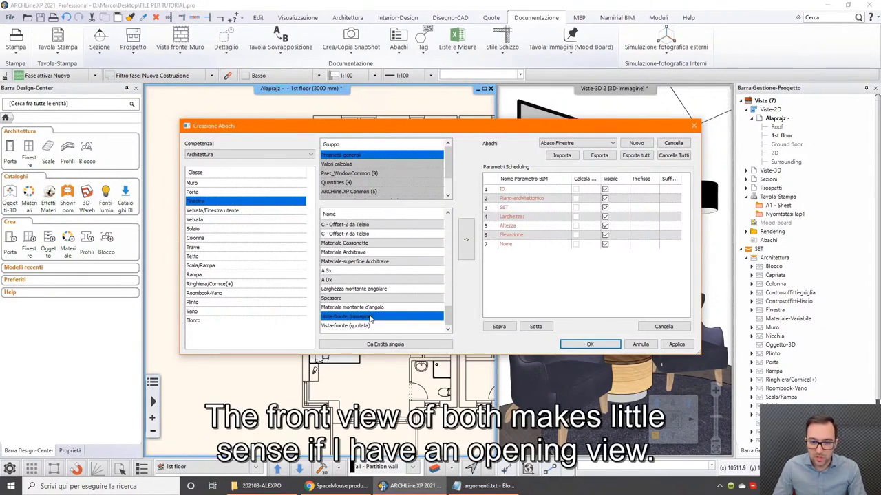
left_click(467, 246)
left_click(351, 326)
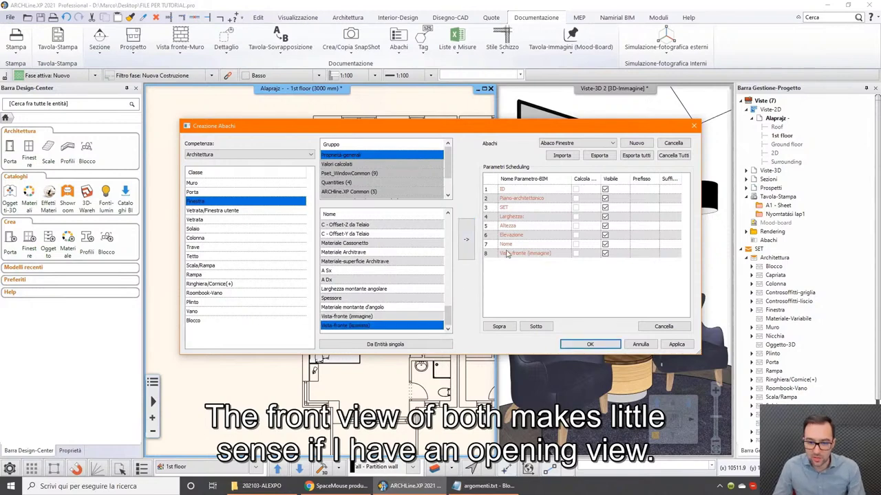
left_click(467, 240)
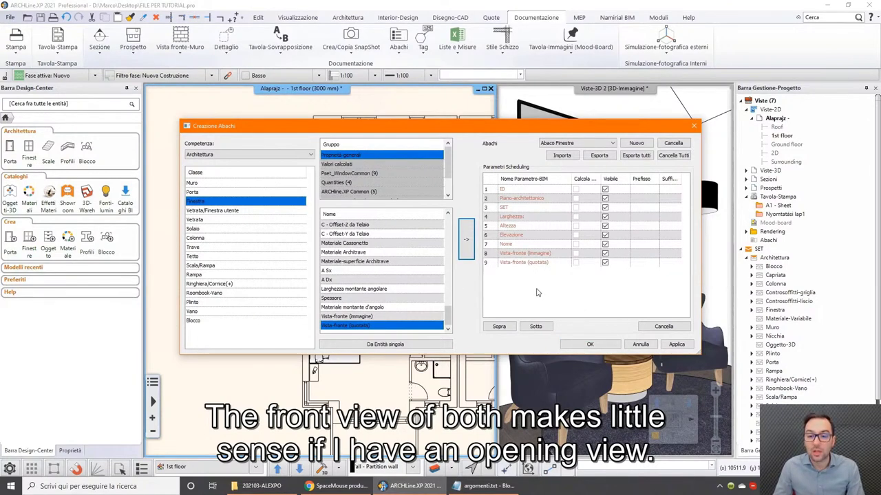
left_click(586, 344)
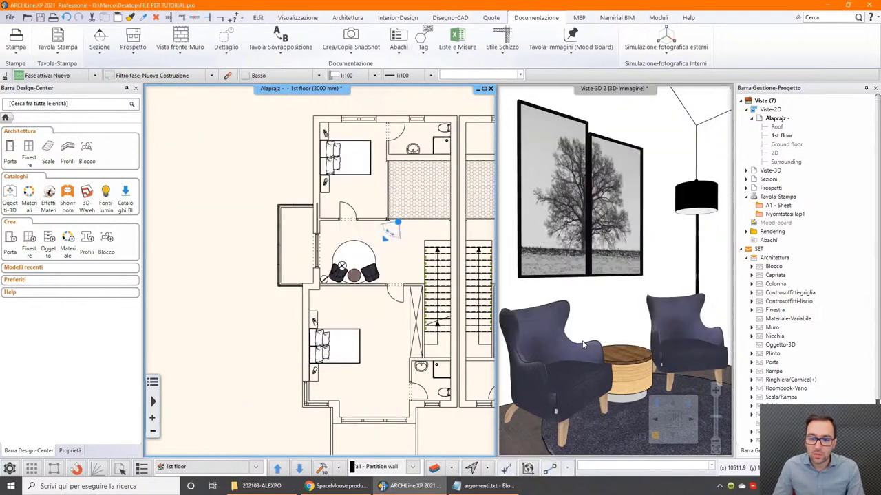
Step: Place the Abaco Finestre schedule with Specifica ogni istanza enabled to list every window
left_click(398, 40)
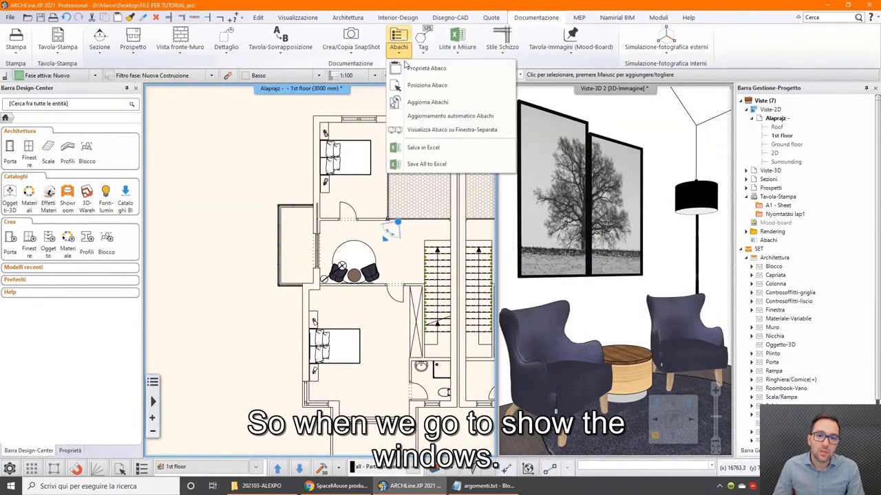
left_click(440, 85)
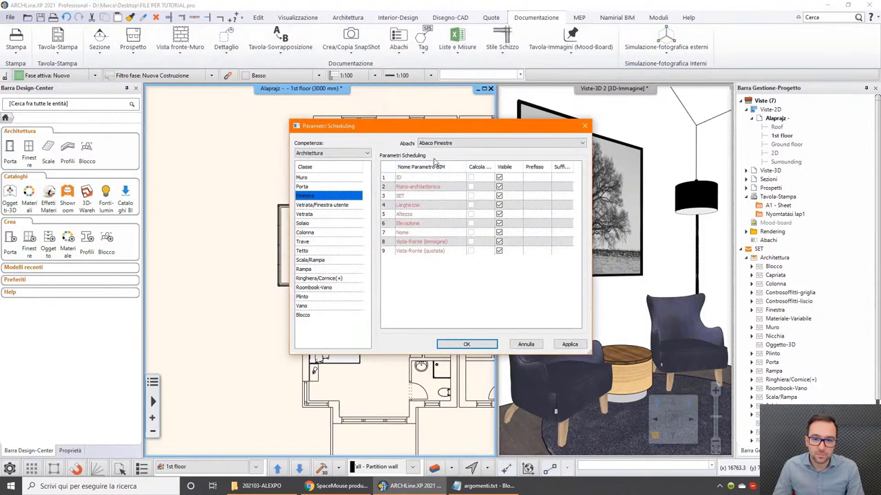
left_click(456, 344)
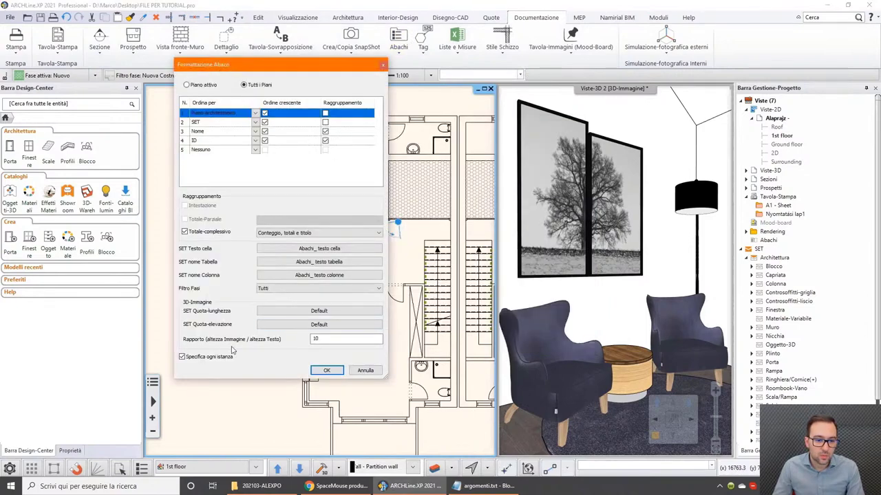
left_click(326, 372)
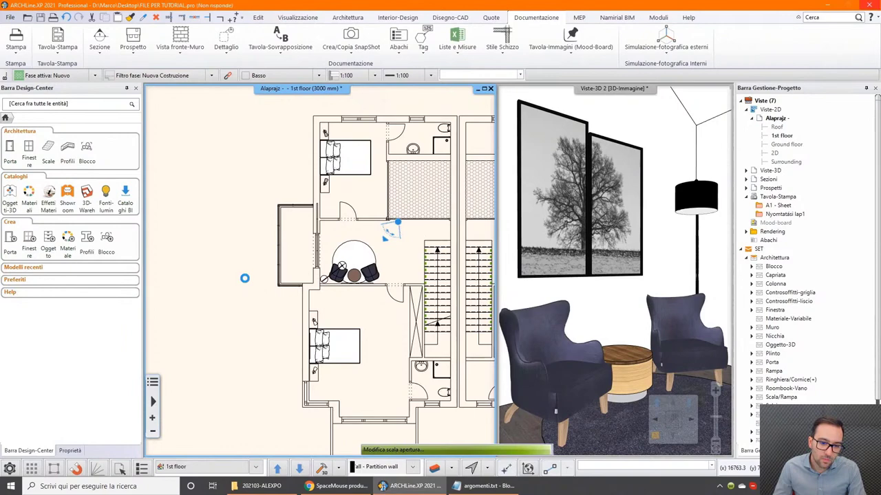
Step: Place the window table with front-view images left of the plan and zoom in to inspect its rows
scroll(275, 286, "down", 1)
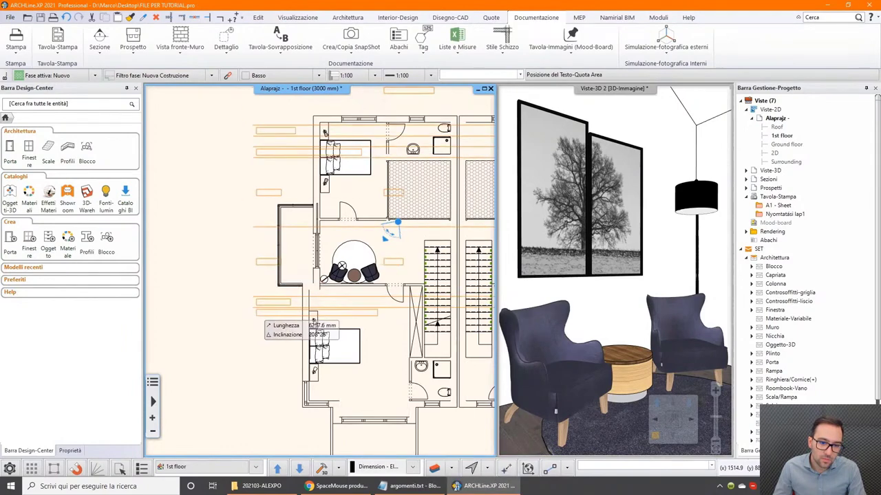
scroll(303, 289, "down", 2)
scroll(313, 294, "down", 2)
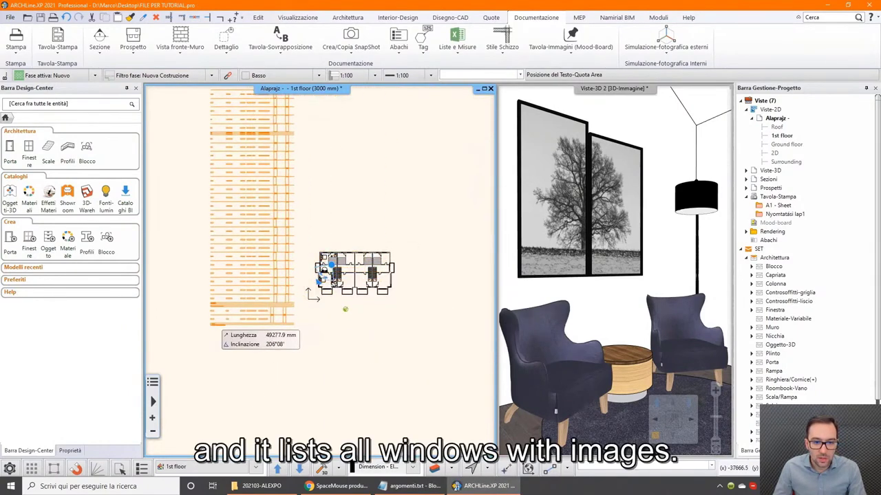
left_click(272, 326)
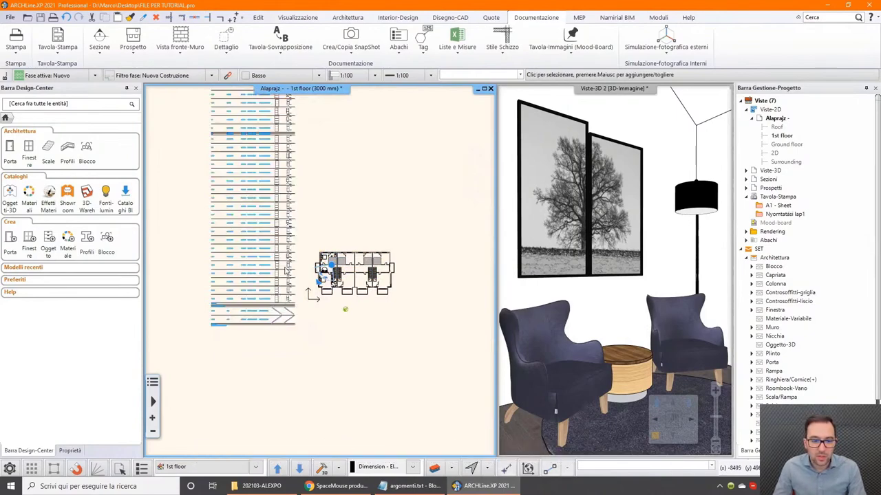
scroll(323, 289, "up", 2)
scroll(330, 254, "up", 2)
scroll(330, 251, "up", 2)
scroll(330, 251, "up", 1)
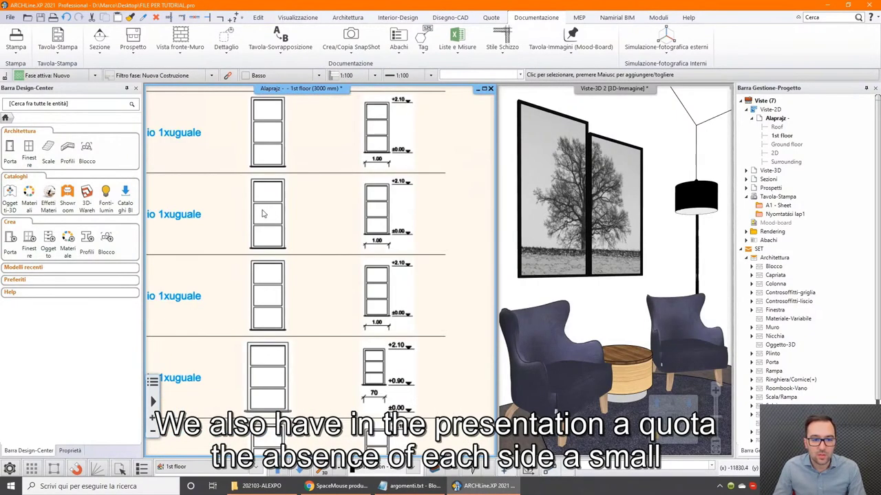
scroll(331, 227, "down", 2)
scroll(330, 227, "down", 2)
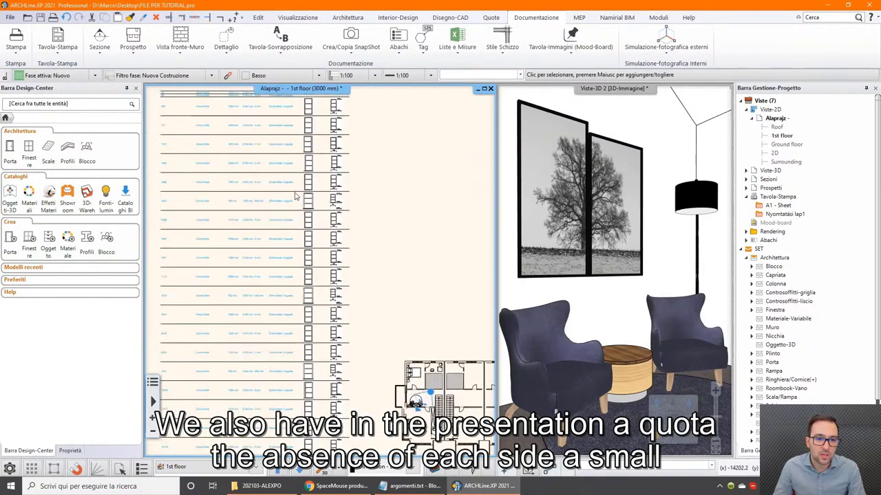
scroll(316, 214, "up", 1)
scroll(303, 203, "up", 1)
scroll(303, 206, "up", 2)
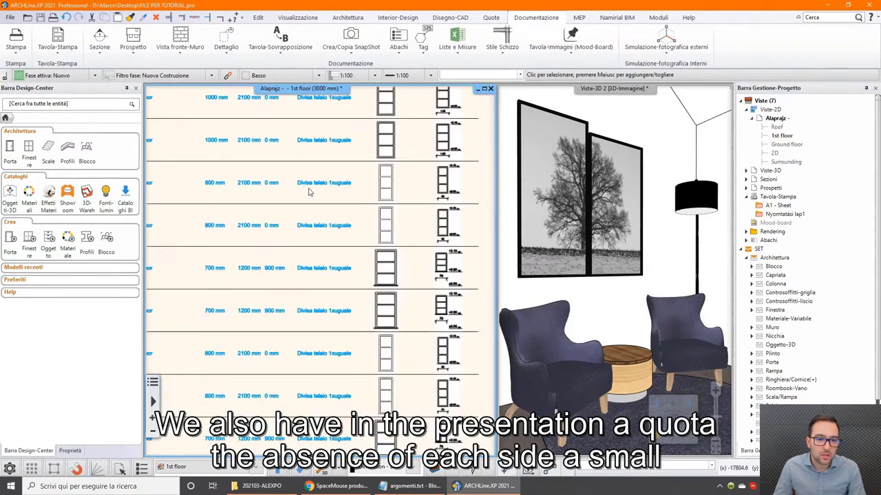
scroll(309, 234, "down", 1)
scroll(316, 265, "up", 1)
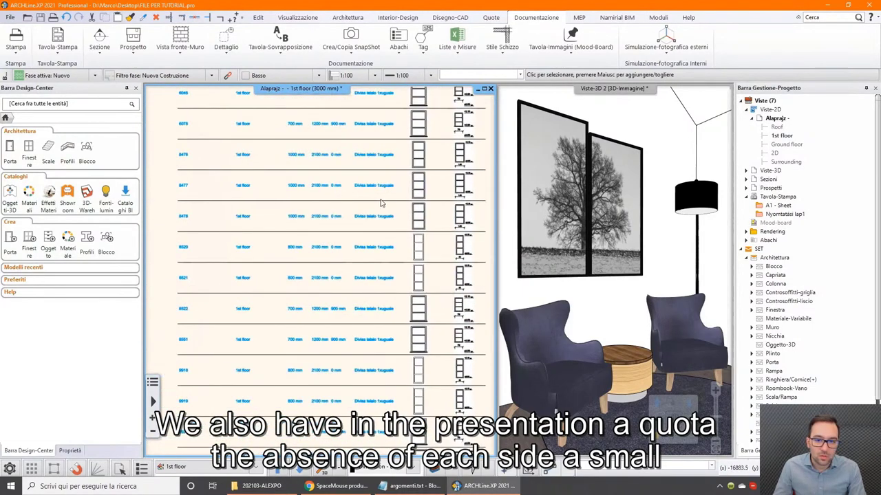
scroll(385, 201, "up", 1)
scroll(424, 189, "down", 1)
scroll(420, 206, "down", 2)
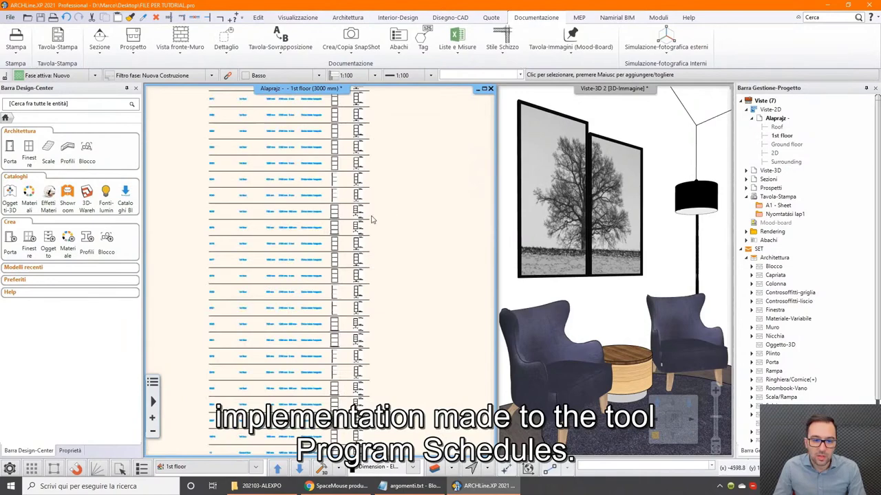
scroll(372, 212, "down", 1)
scroll(367, 217, "down", 2)
scroll(347, 270, "up", 1)
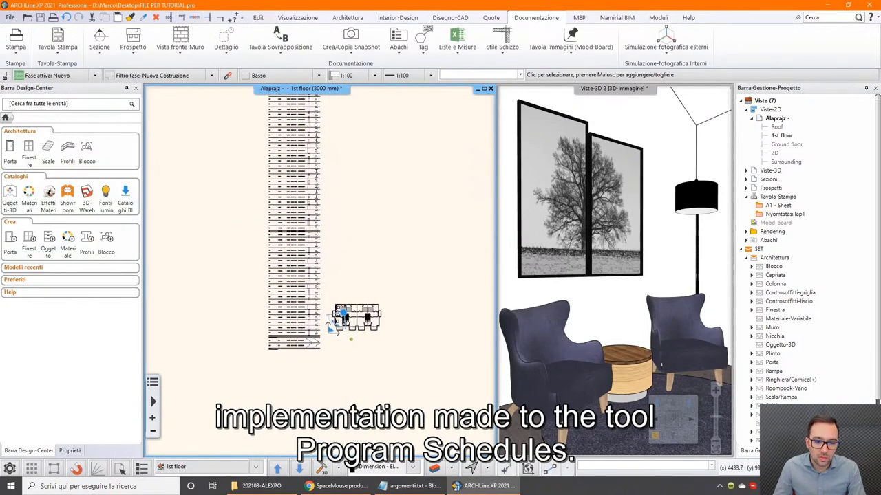
scroll(340, 278, "up", 1)
scroll(331, 289, "up", 1)
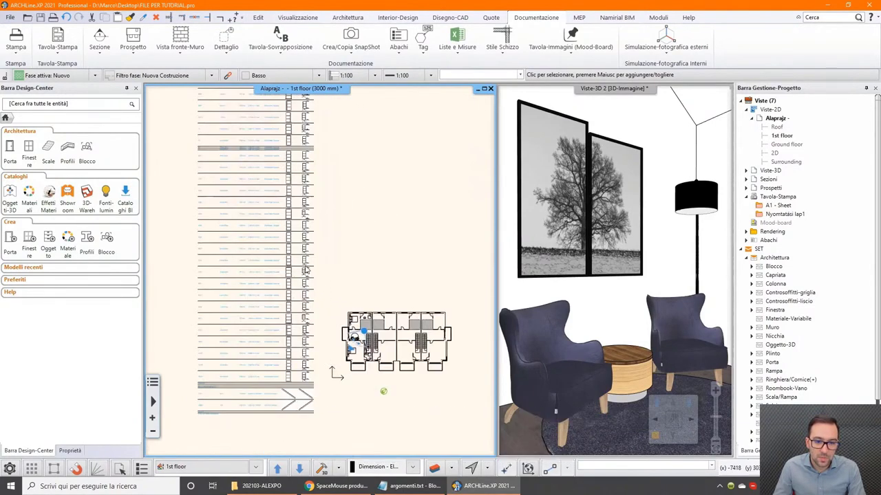
Step: Delete the placed window table, leaving only the 1st floor plan
left_click(306, 270)
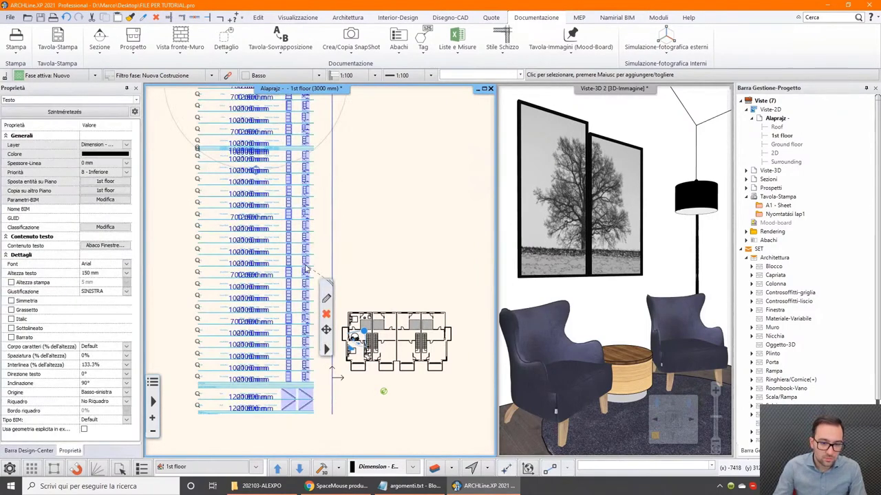
key("Delete")
scroll(318, 300, "up", 1)
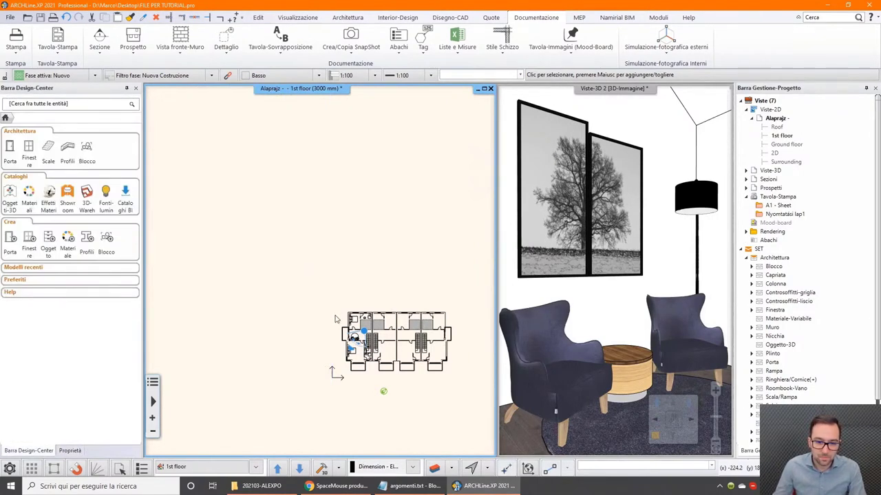
scroll(337, 289, "up", 2)
scroll(347, 275, "up", 2)
scroll(354, 265, "up", 2)
scroll(357, 258, "down", 1)
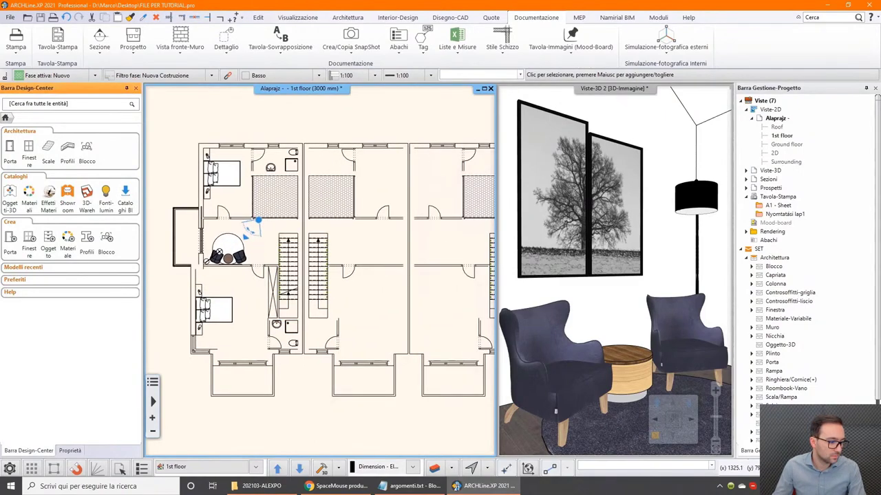